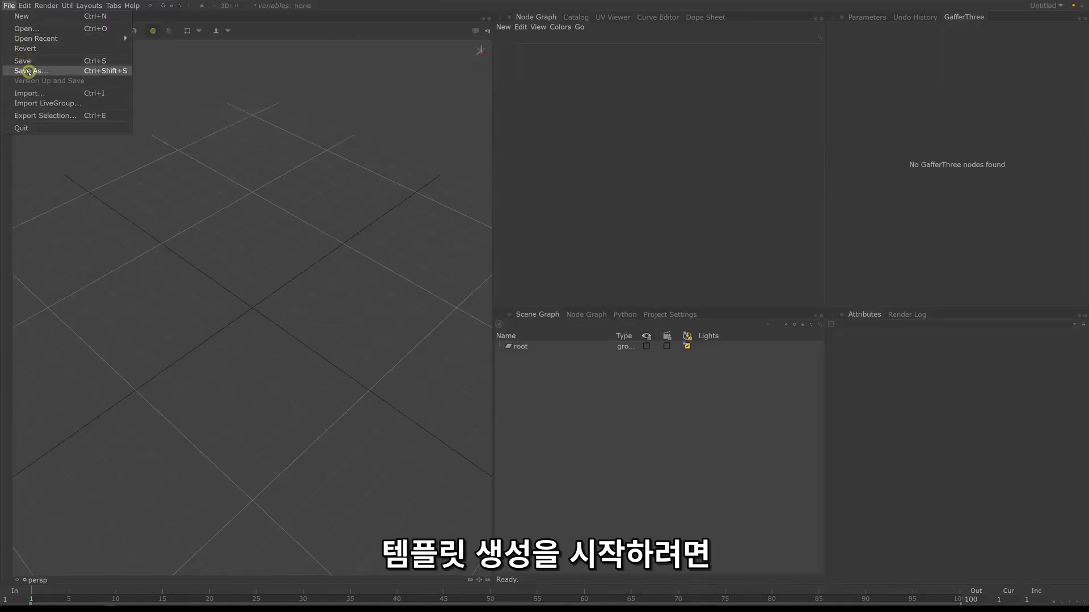
Step: In Save As, create an HDB0000 folder with a katana subfolder inside the HDB folder
{"action": "left_click", "coordinate": [30, 70]}
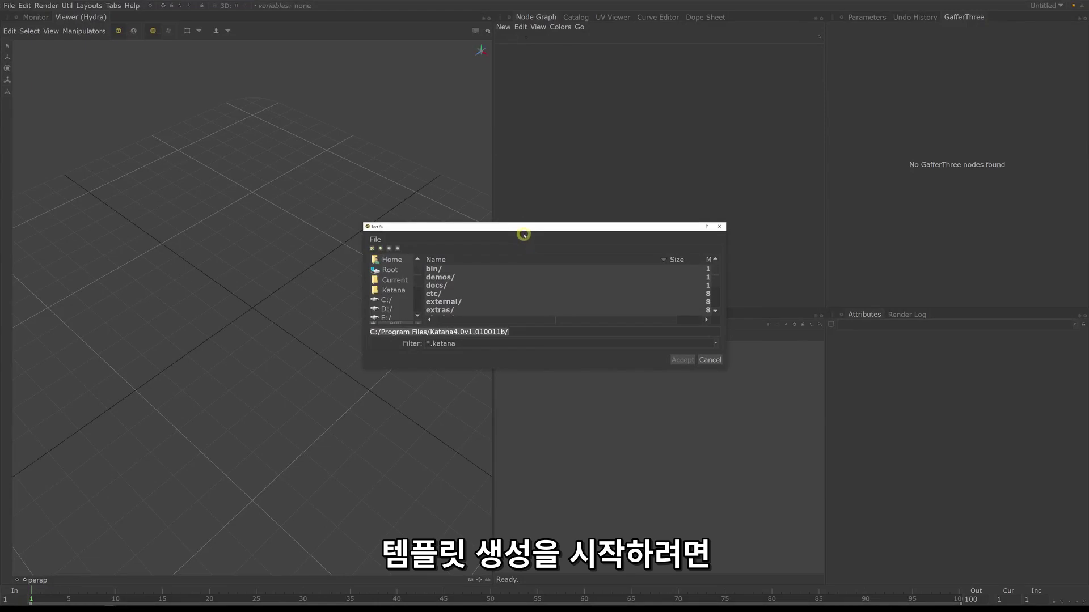
{"action": "left_click_drag", "start_coordinate": [527, 223], "coordinate": [525, 103]}
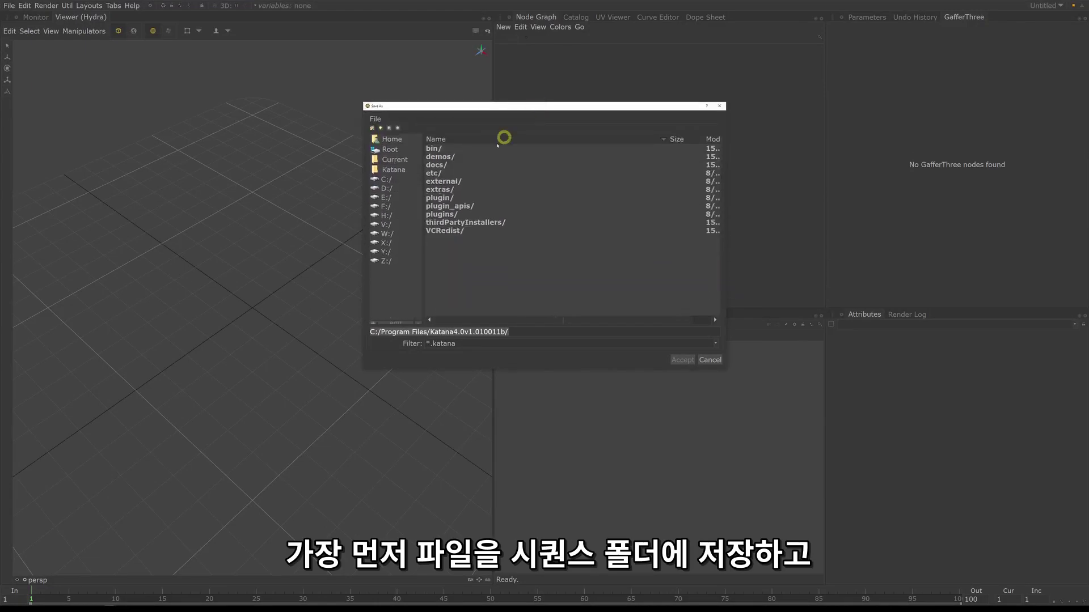
{"action": "left_click", "coordinate": [372, 127]}
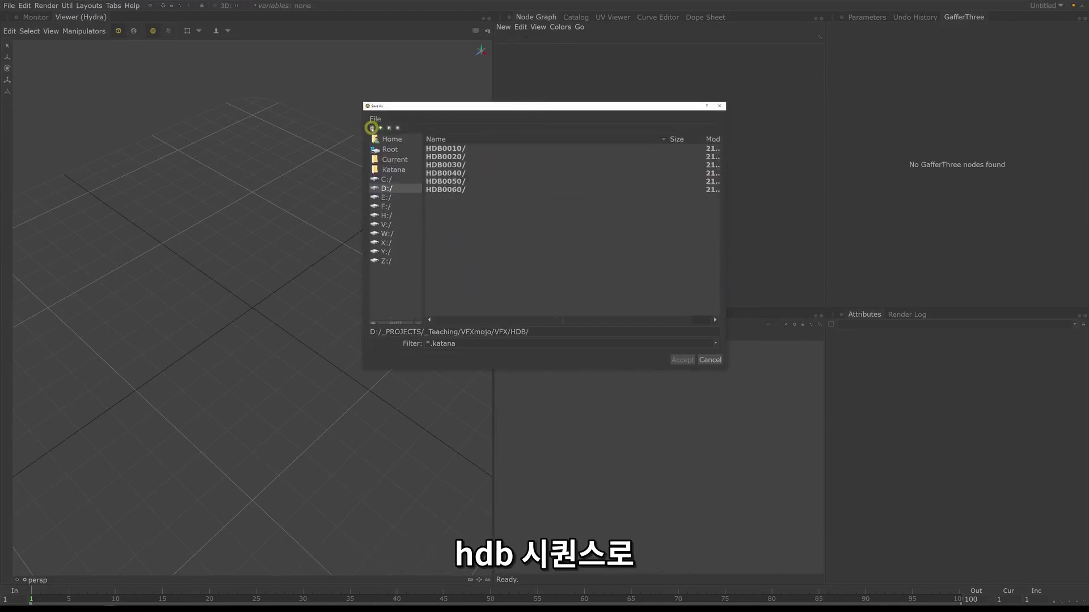
{"action": "left_click", "coordinate": [372, 127]}
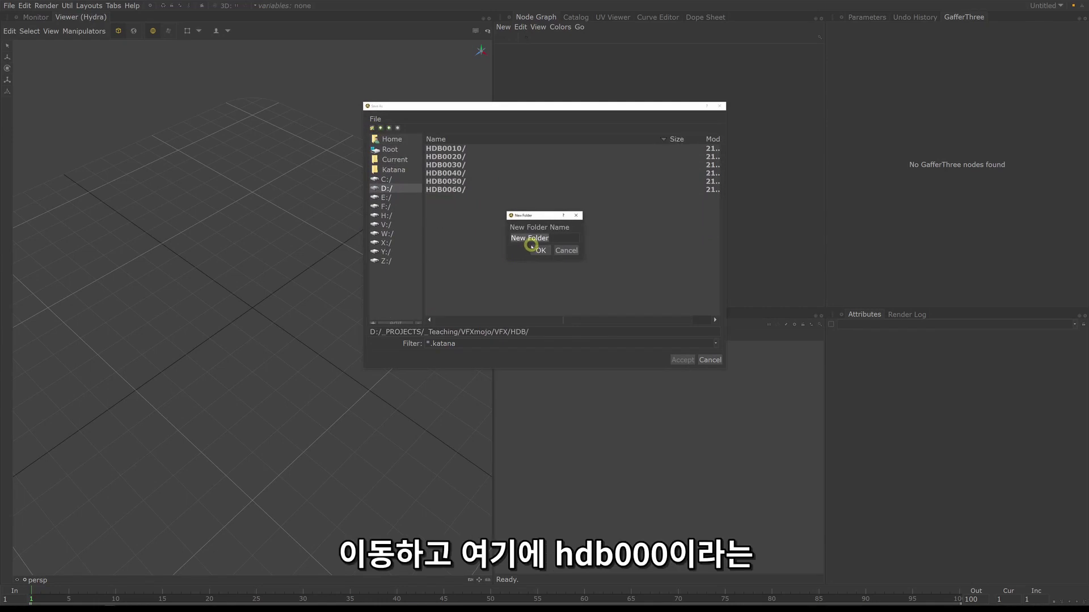
{"action": "type", "text": "HDB0000"}
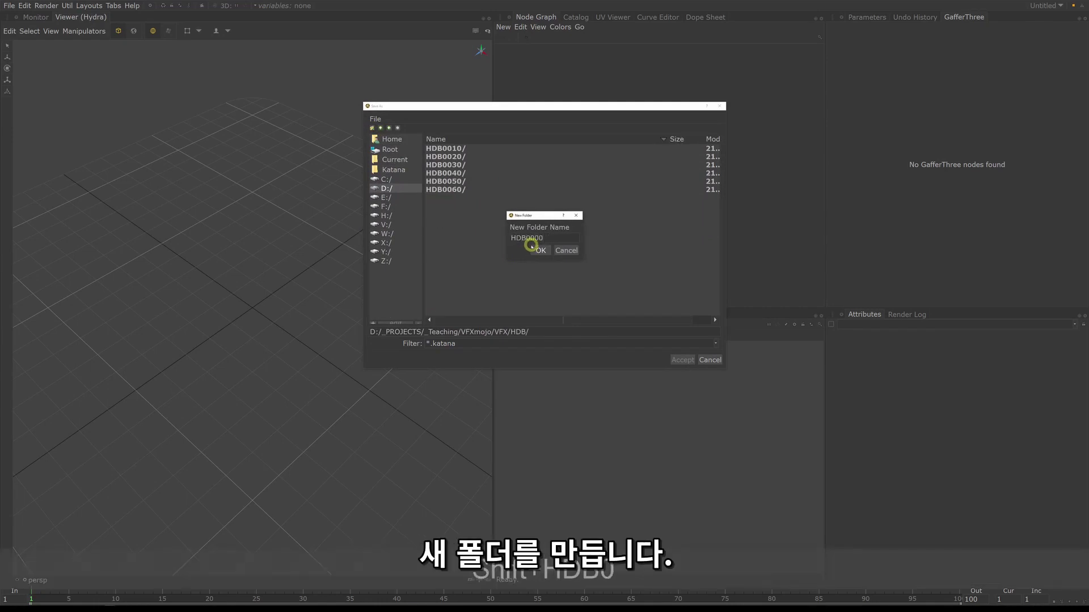
{"action": "left_click", "coordinate": [536, 250]}
{"action": "right_click", "coordinate": [501, 190]}
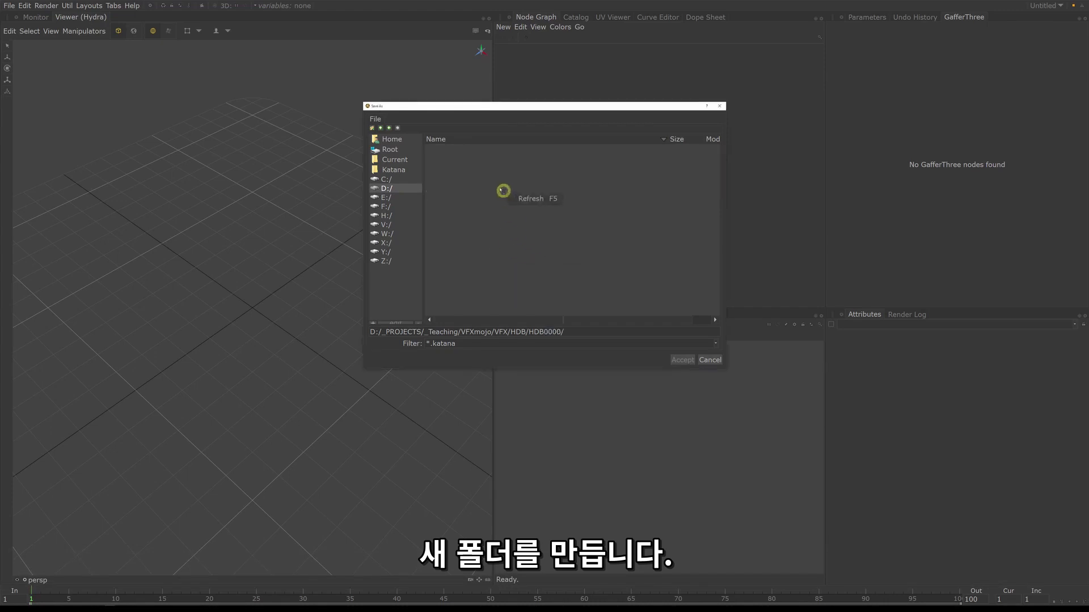
{"action": "left_click", "coordinate": [372, 128]}
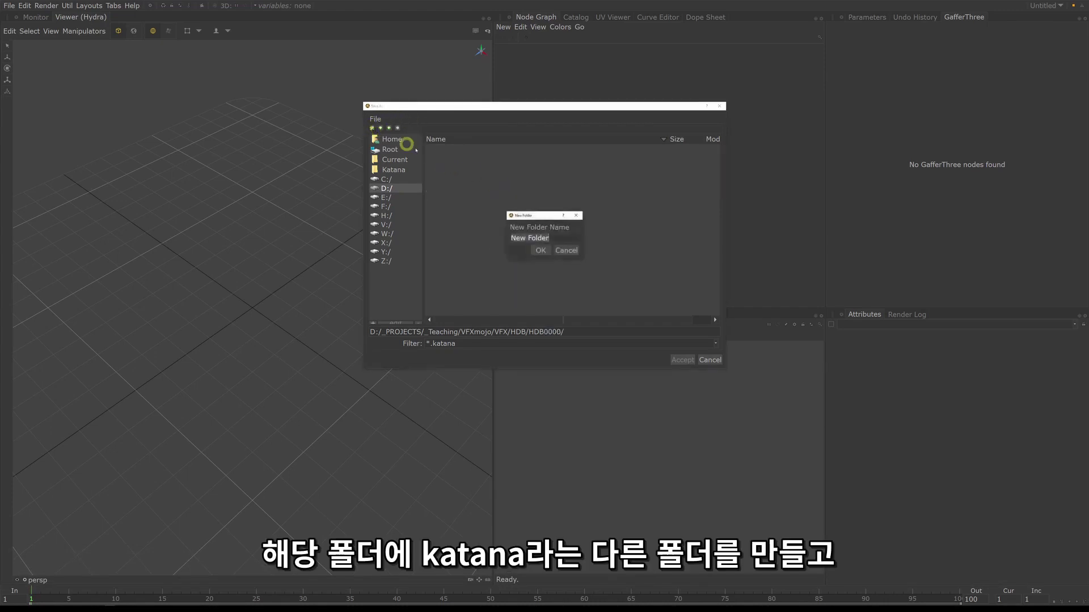
{"action": "type", "text": "katana"}
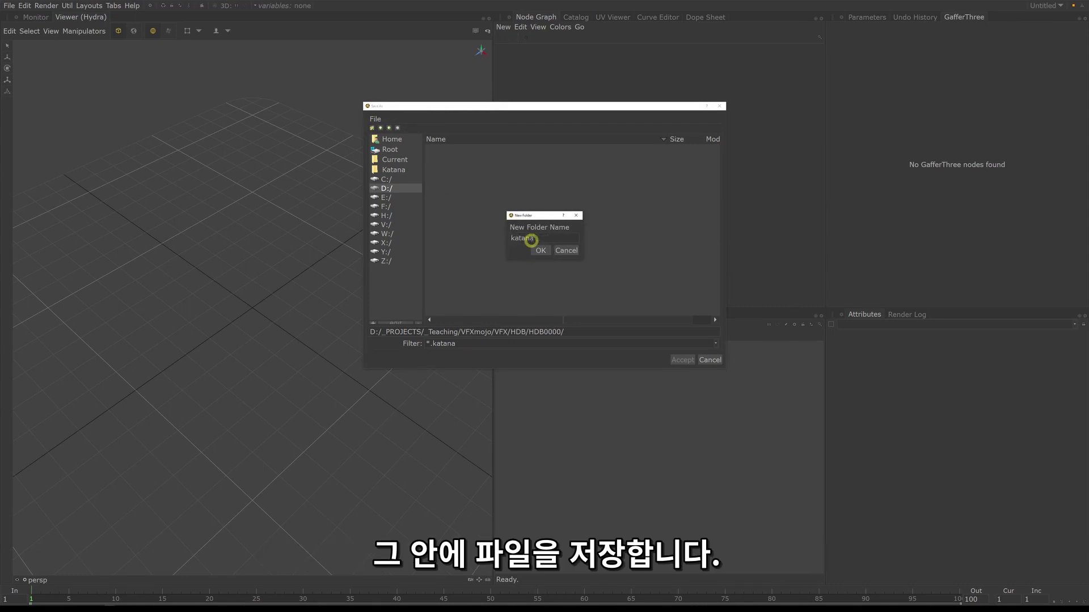
{"action": "key", "text": "Return"}
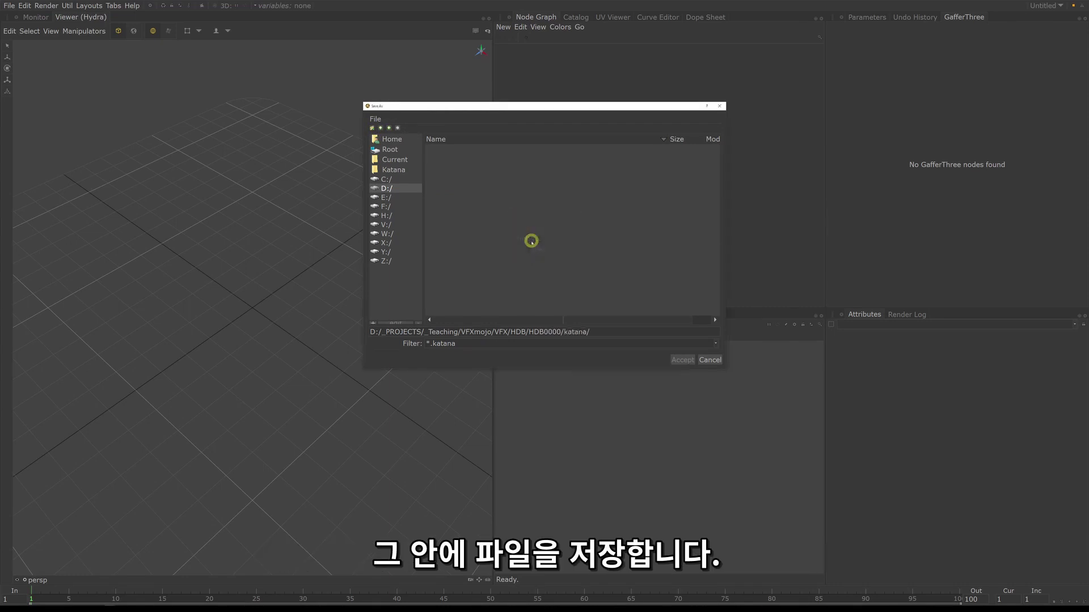
Step: Save the scene there as the HDB0000 template v1.0 .katana file
{"action": "left_click", "coordinate": [618, 332]}
{"action": "type", "text": "HDB0000.template.nfriedel."}
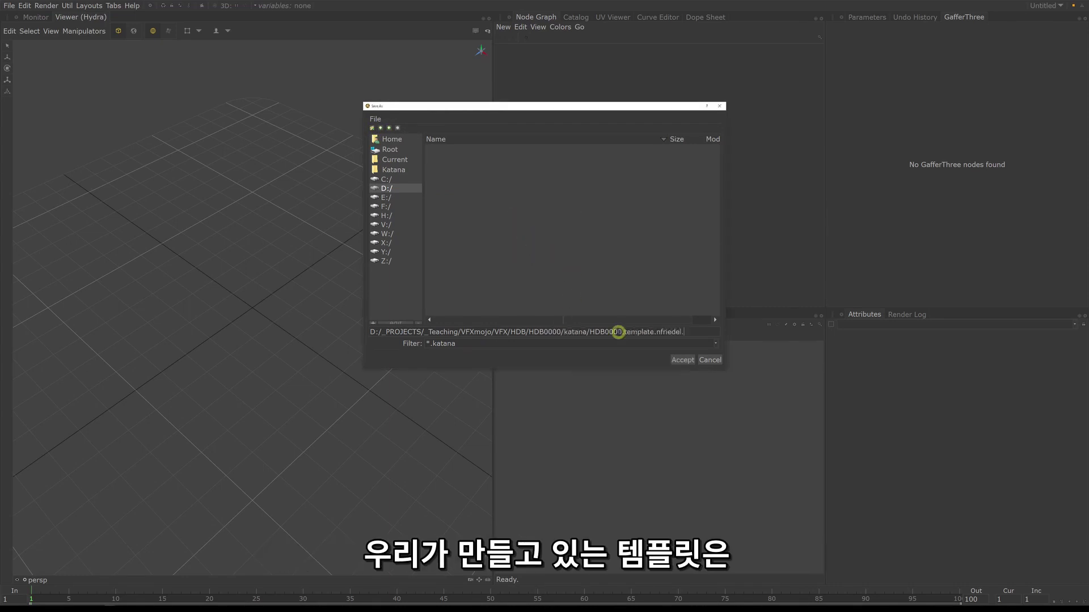
{"action": "type", "text": "v"}
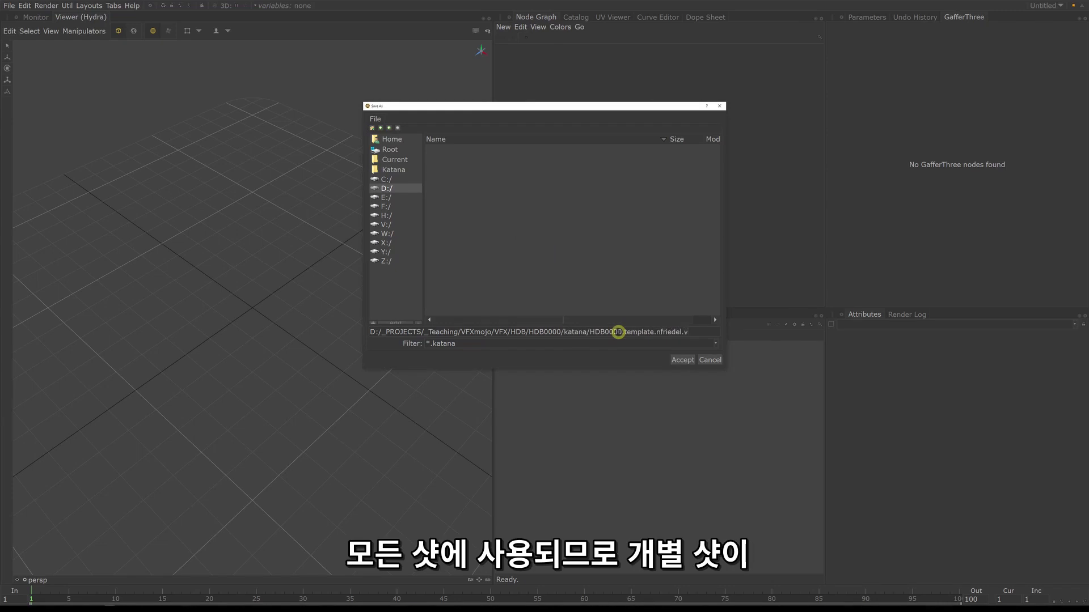
{"action": "type", "text": "1"}
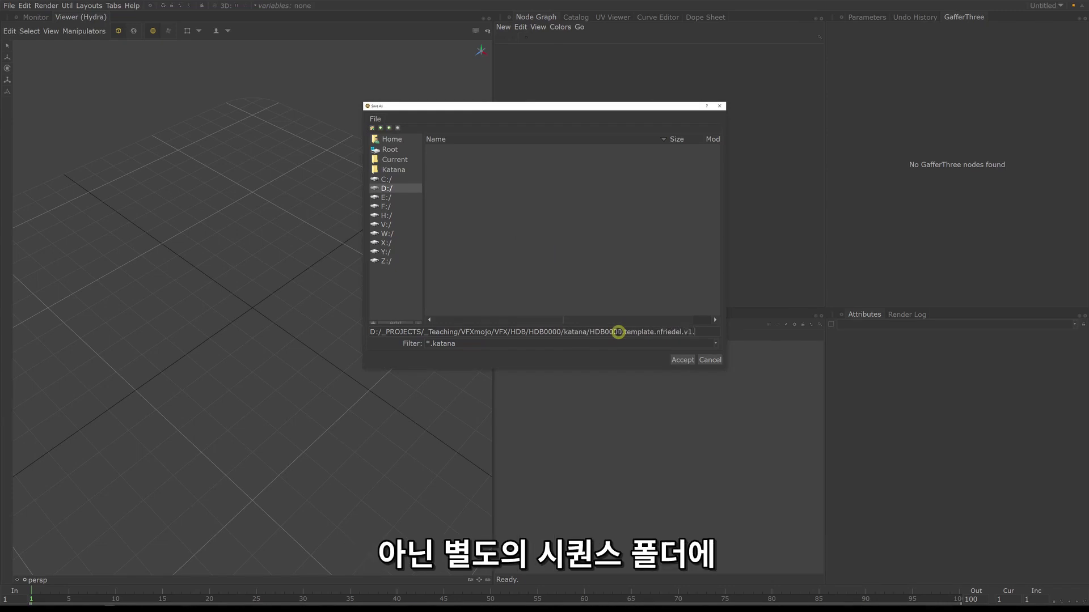
{"action": "type", "text": ".0.katana"}
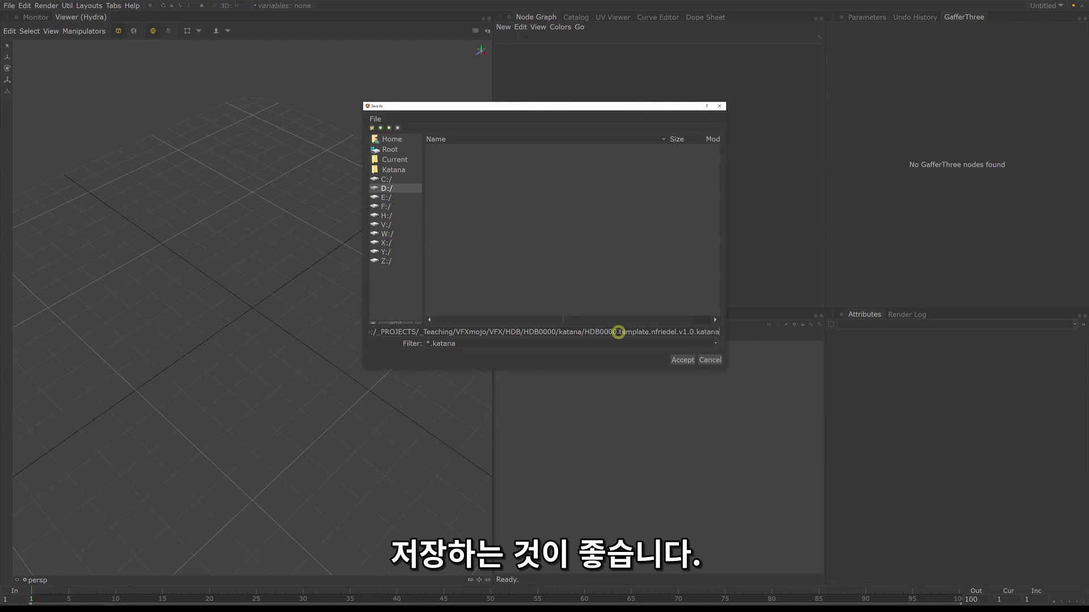
{"action": "key", "text": "Return"}
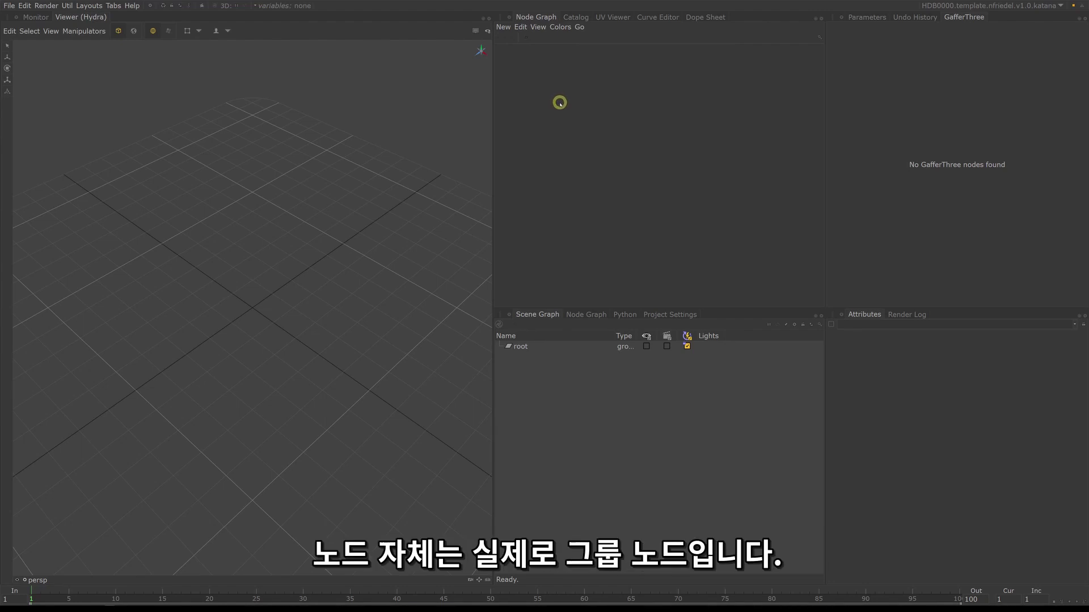
Step: Create a Group node by searching 'grou' and place it in the Node Graph
{"action": "key", "text": "Tab"}
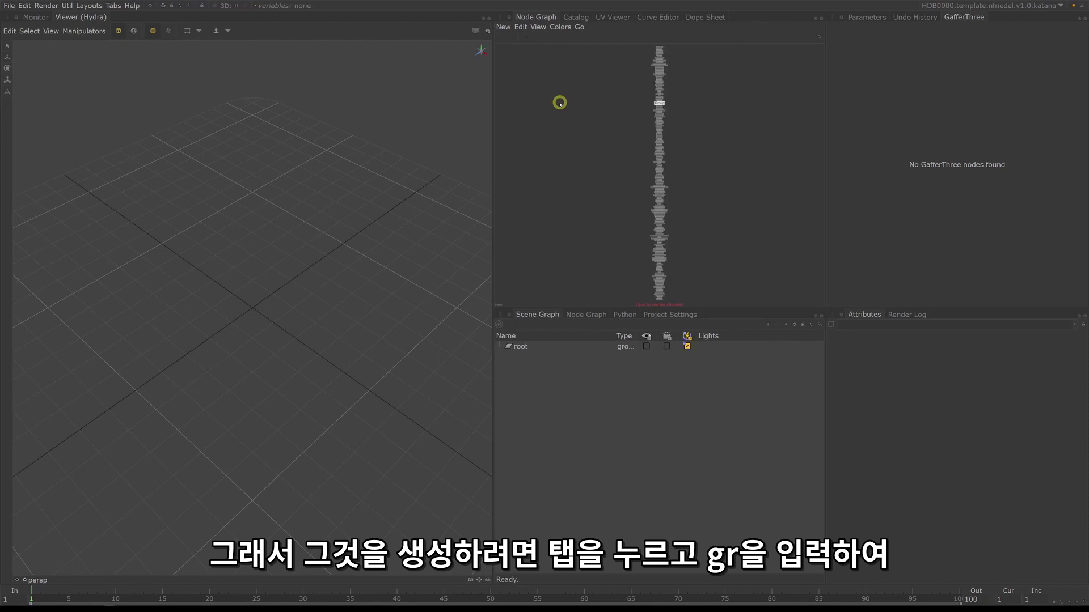
{"action": "type", "text": "gr"}
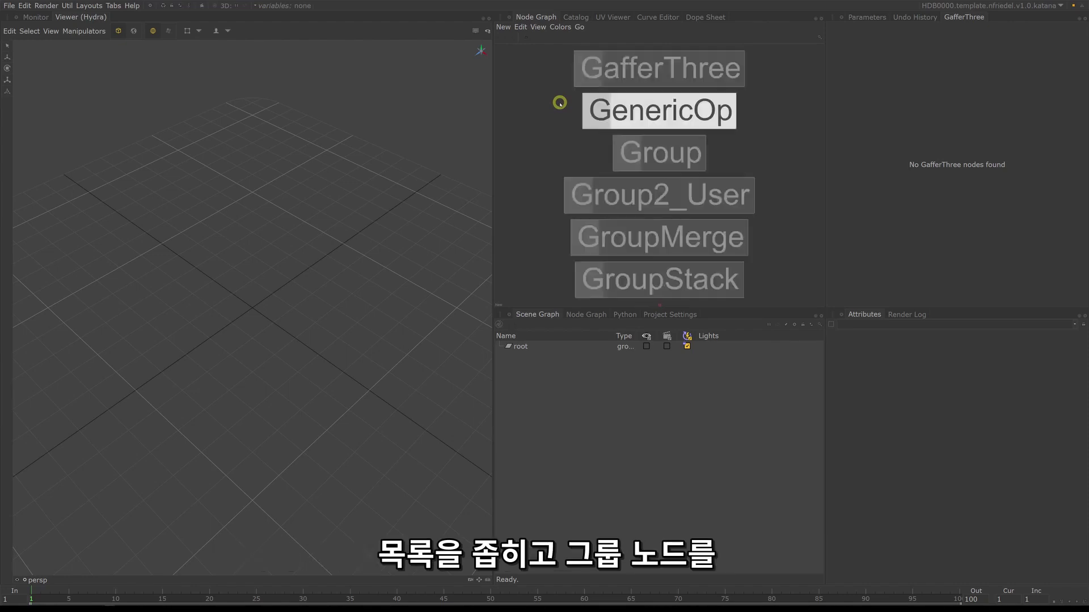
{"action": "type", "text": "ou"}
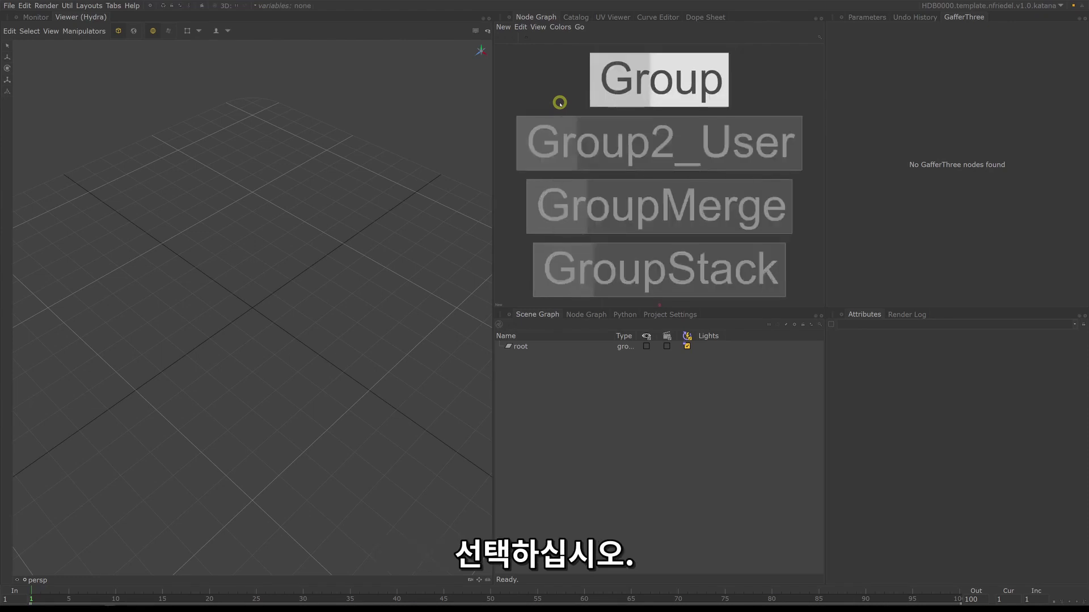
{"action": "key", "text": "Return"}
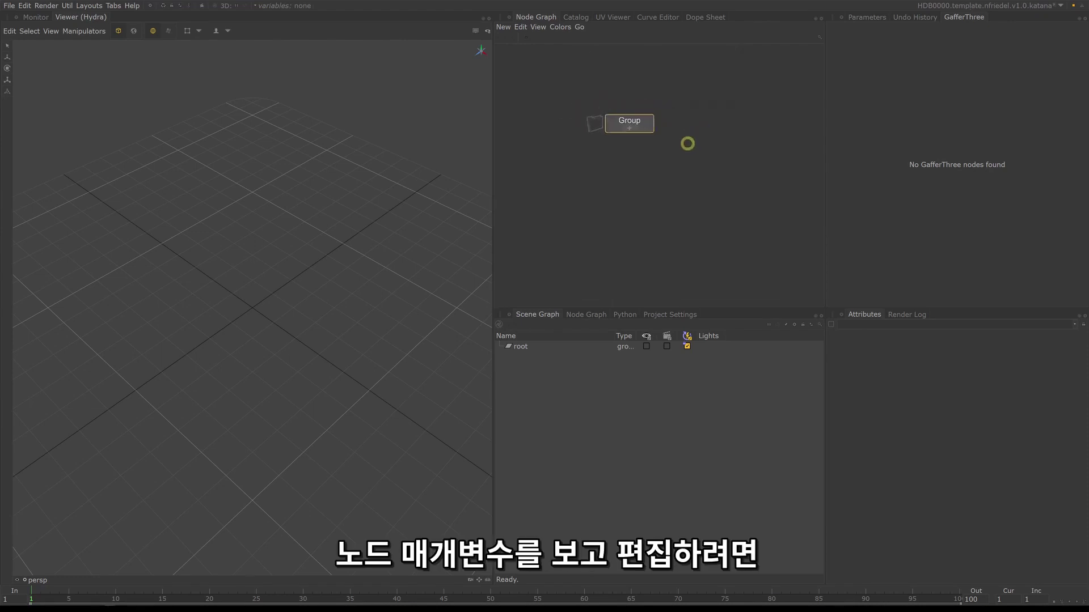
{"action": "left_click", "coordinate": [649, 123]}
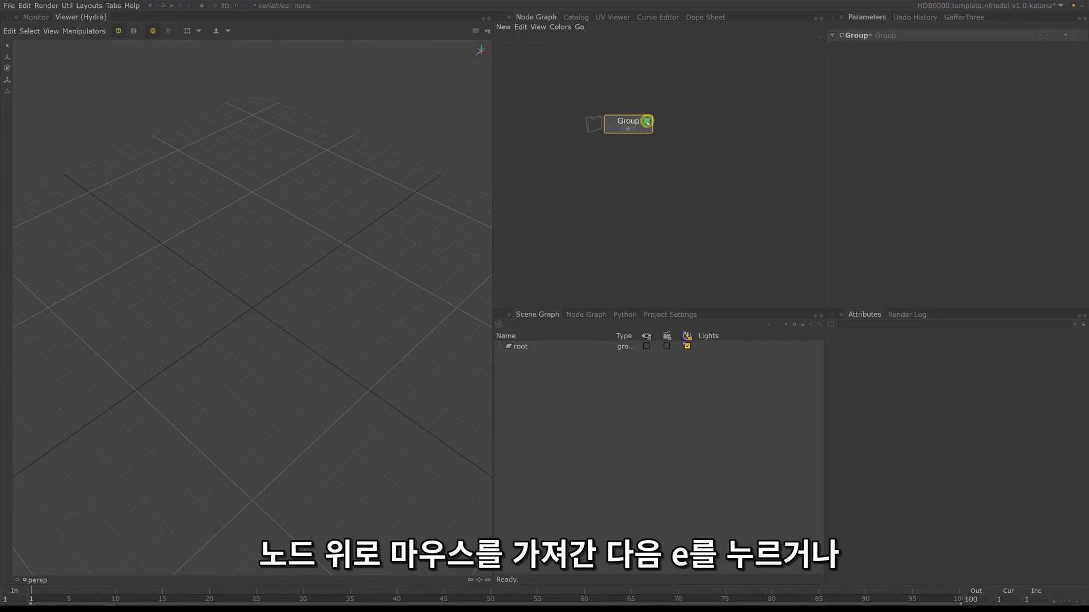
Step: Show the Group node's parameters and turn on Edit User Parameters in the wrench menu
{"action": "left_click", "coordinate": [647, 122]}
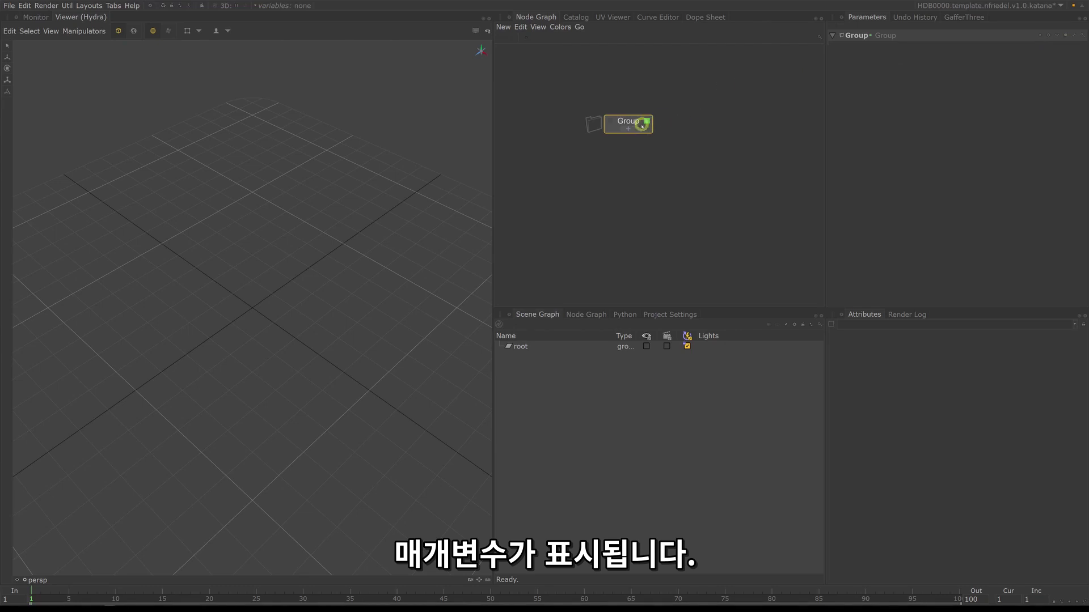
{"action": "left_click_drag", "start_coordinate": [641, 123], "coordinate": [623, 106]}
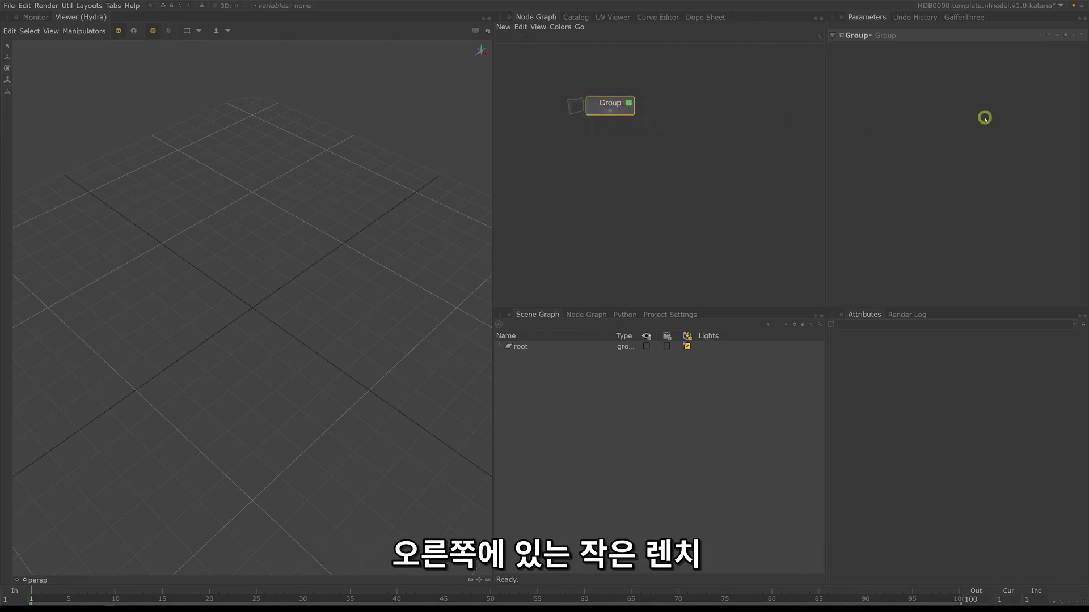
{"action": "left_click", "coordinate": [1074, 36]}
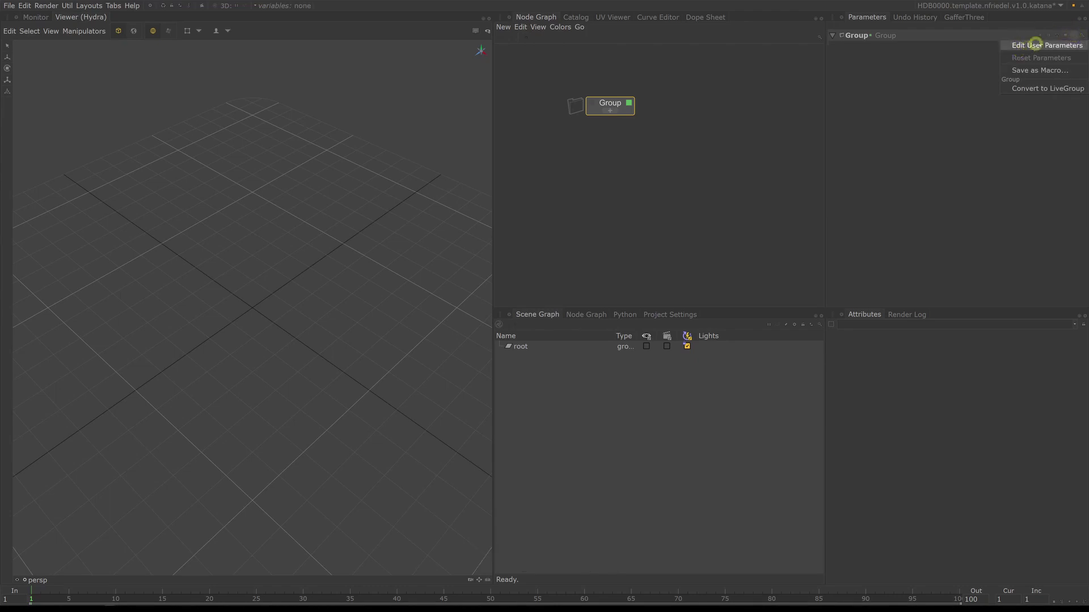
{"action": "left_click", "coordinate": [1060, 45]}
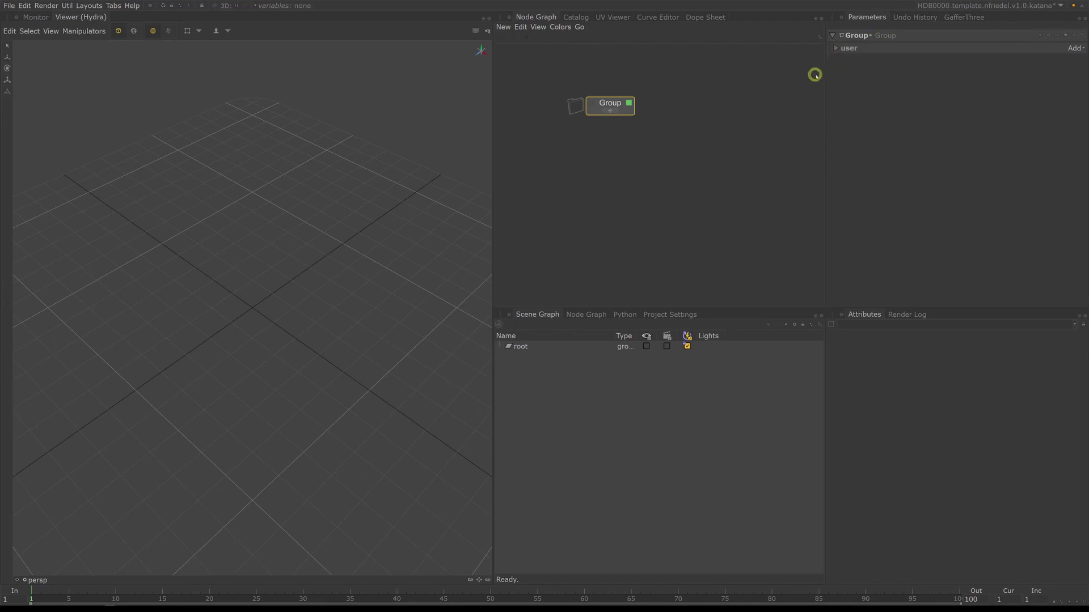
Step: Add a string user parameter to the Group and rename it to path
{"action": "left_click", "coordinate": [835, 48]}
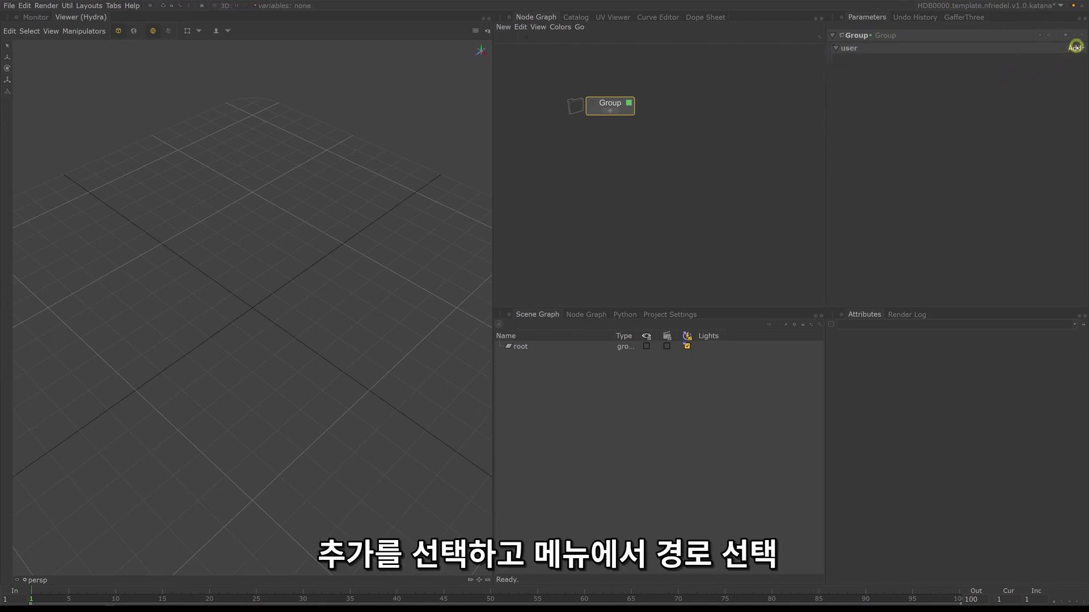
{"action": "left_click", "coordinate": [1075, 48]}
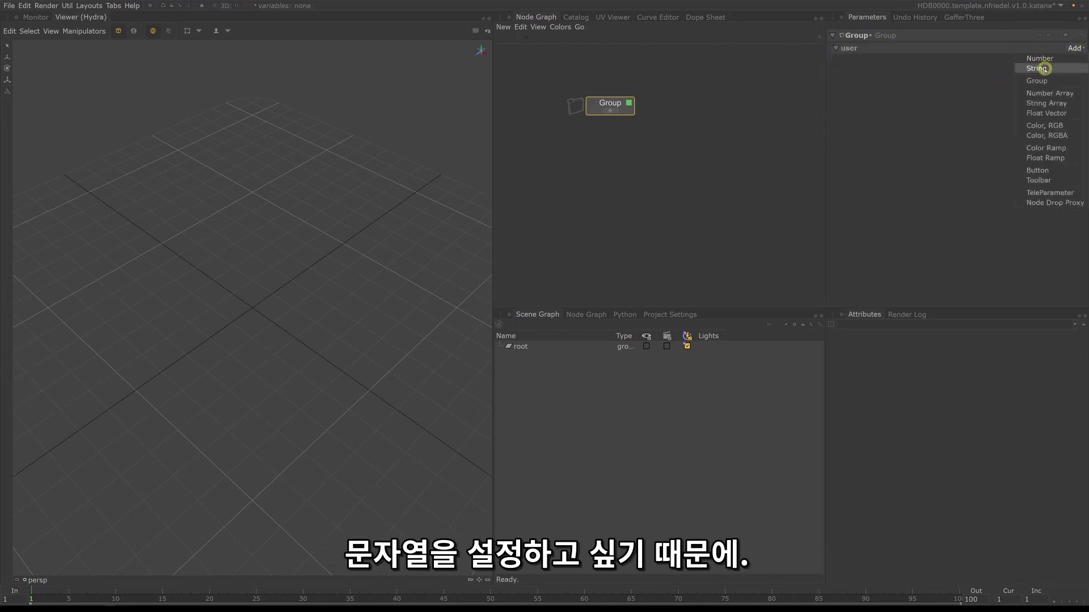
{"action": "left_click", "coordinate": [1045, 69]}
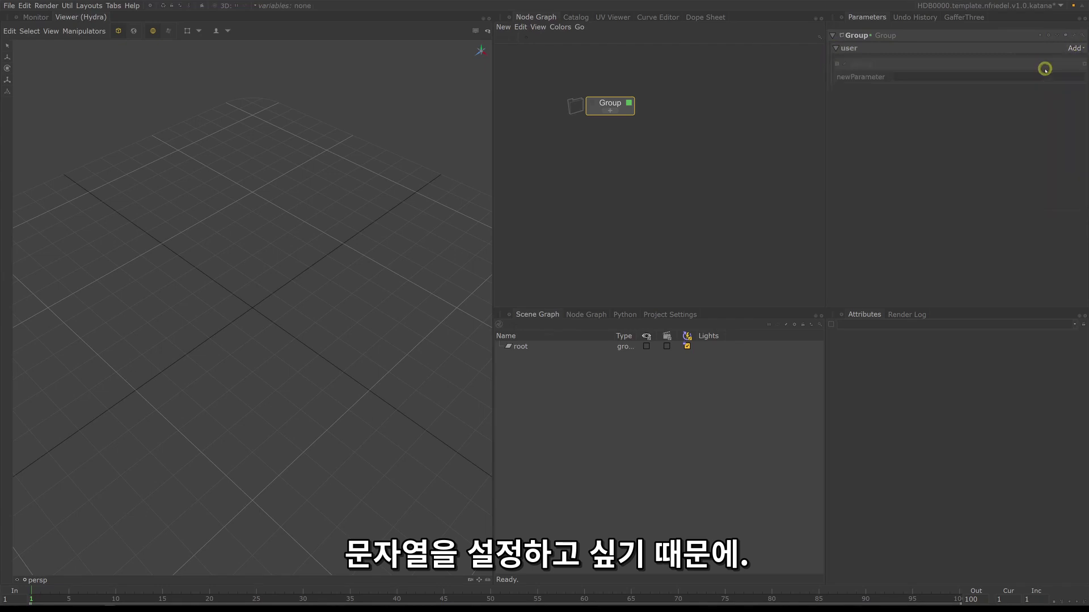
{"action": "left_click", "coordinate": [845, 63]}
{"action": "left_click", "coordinate": [876, 73]}
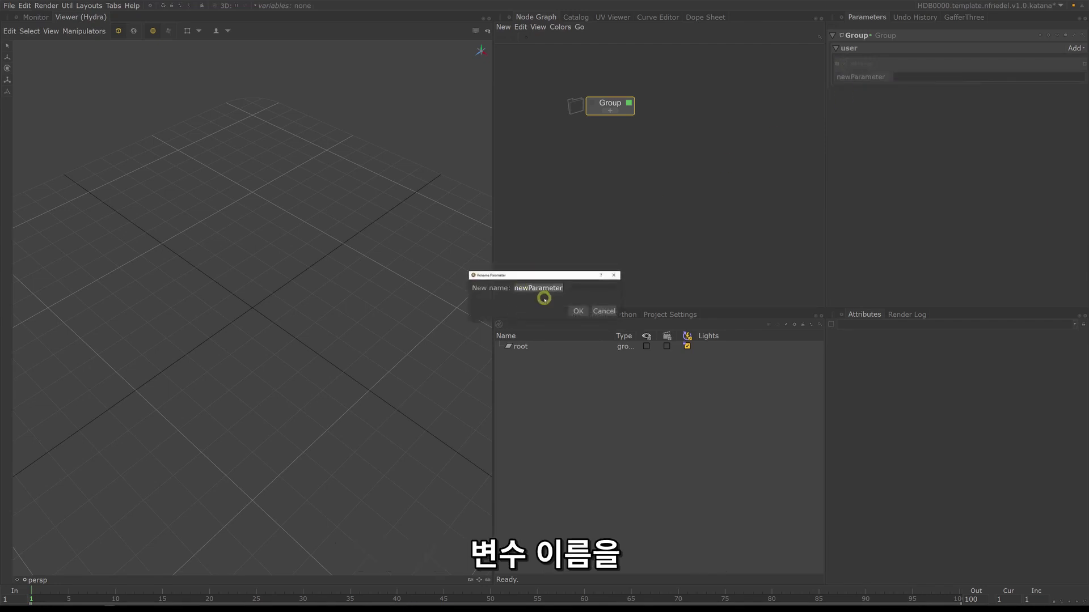
{"action": "type", "text": "path"}
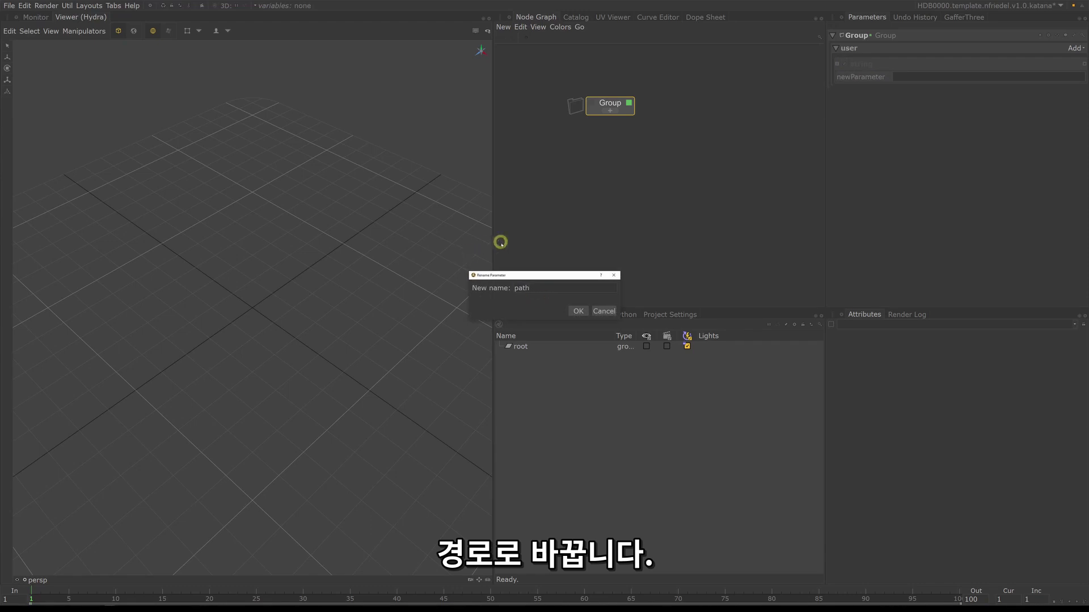
{"action": "left_click", "coordinate": [578, 311]}
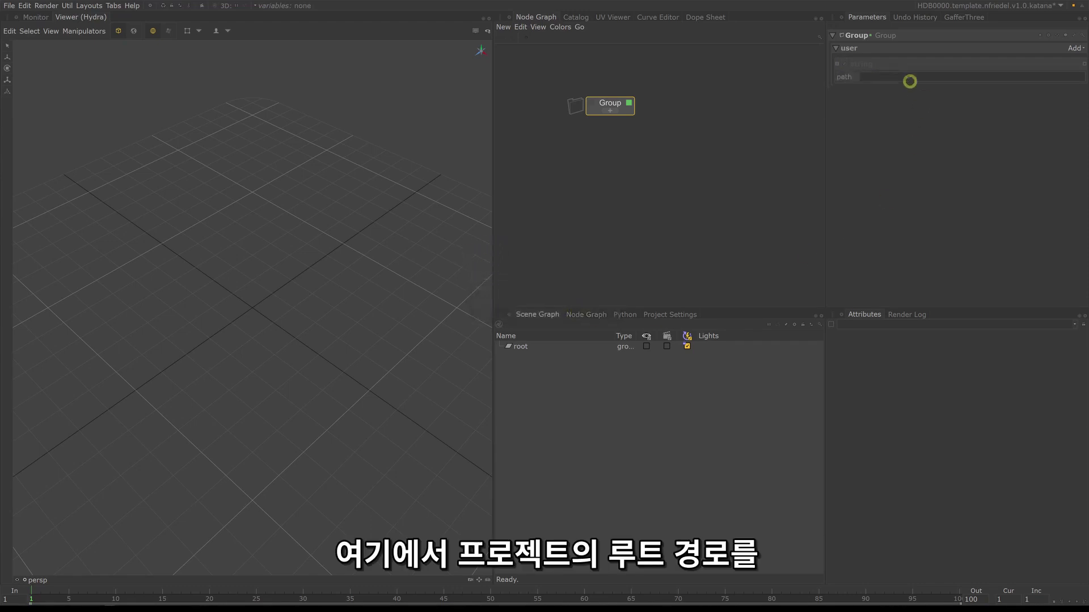
Step: Set path to D:\_PROJECTS\_Teaching\VFXmojo\VFX, copied from File Explorer's address bar
{"action": "left_click", "coordinate": [924, 81]}
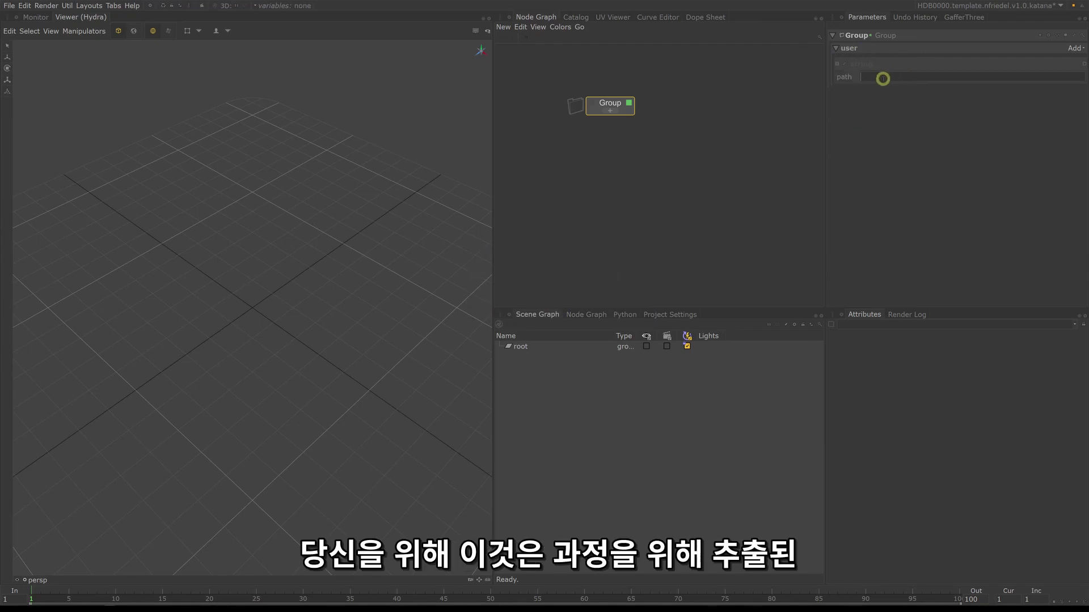
{"action": "key", "text": "alt+Tab"}
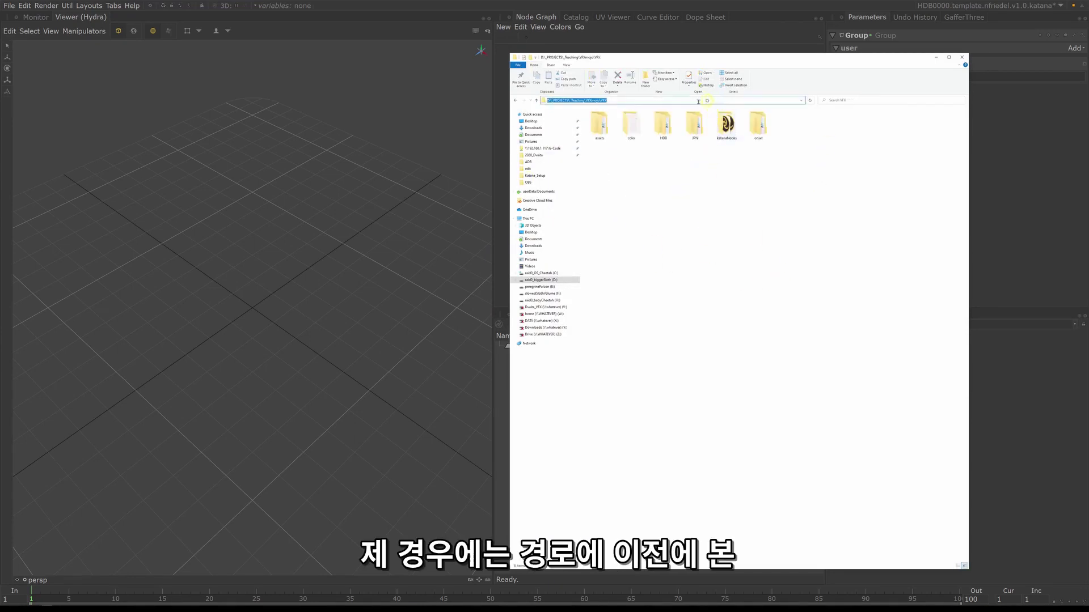
{"action": "key", "text": "ctrl+c"}
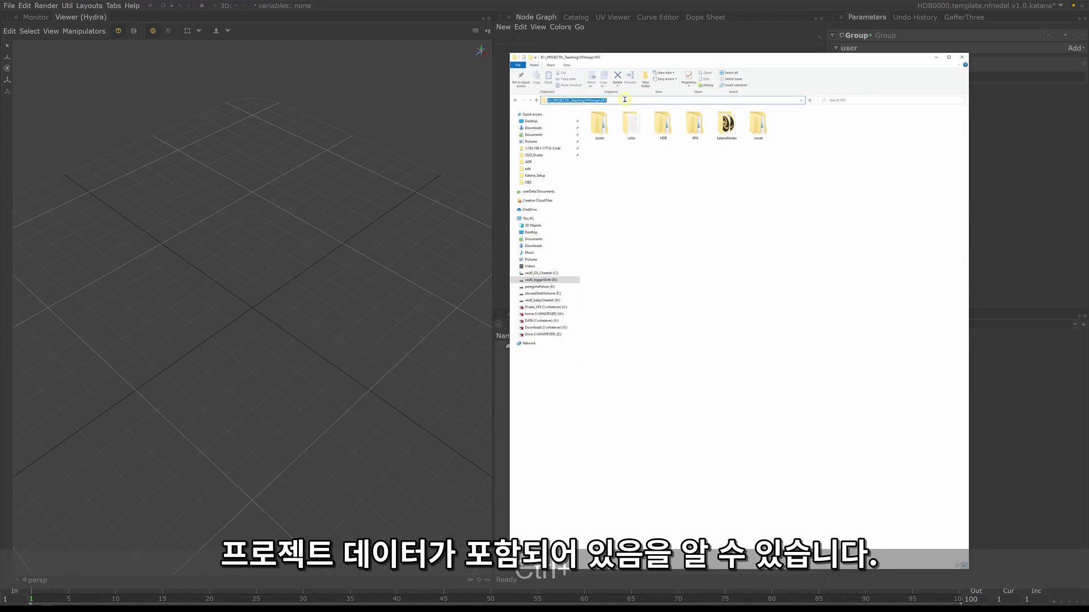
{"action": "key", "text": "ctrl+c"}
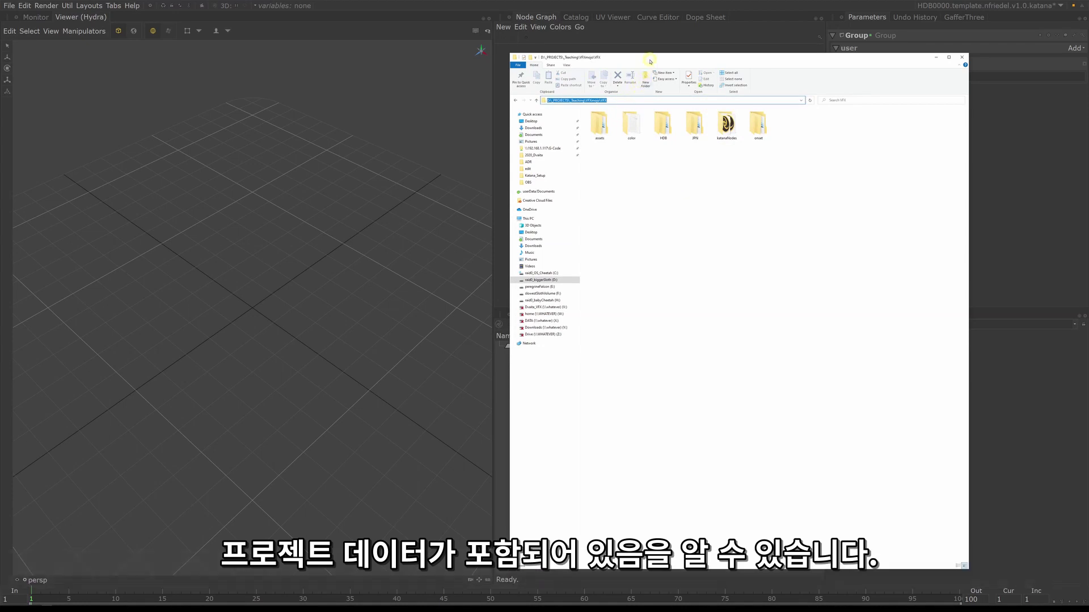
{"action": "left_click_drag", "start_coordinate": [649, 59], "coordinate": [873, 348]}
{"action": "left_click", "coordinate": [874, 76]}
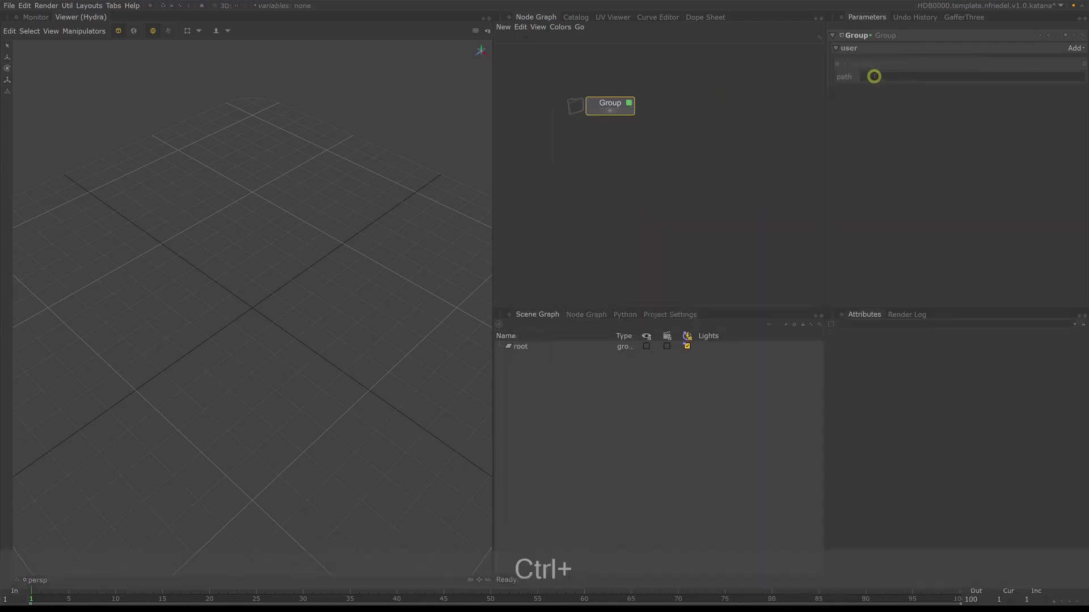
{"action": "key", "text": "ctrl+v"}
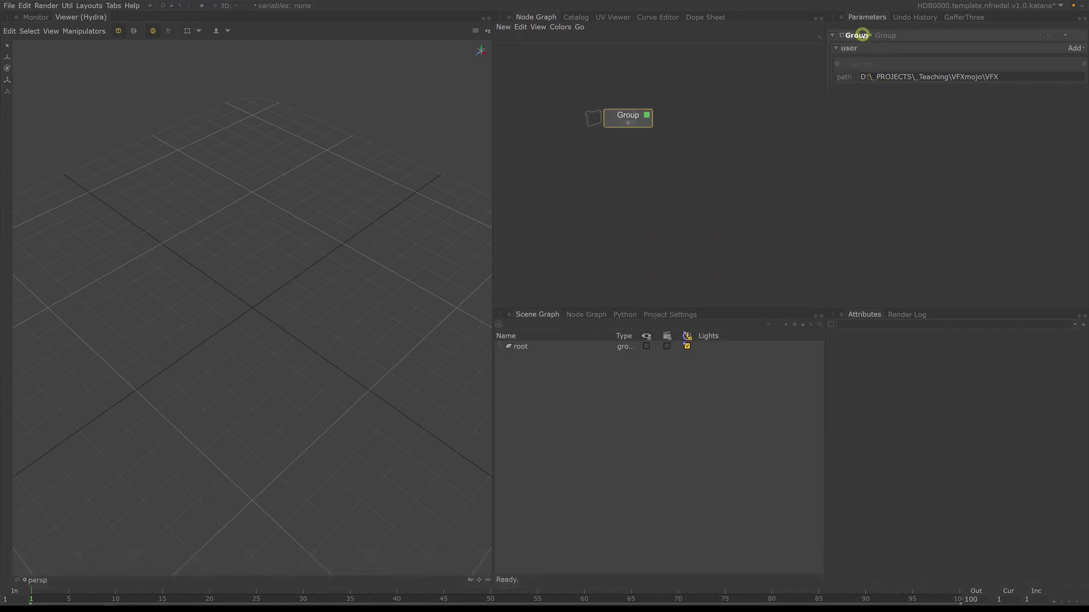
{"action": "double_click", "coordinate": [862, 35]}
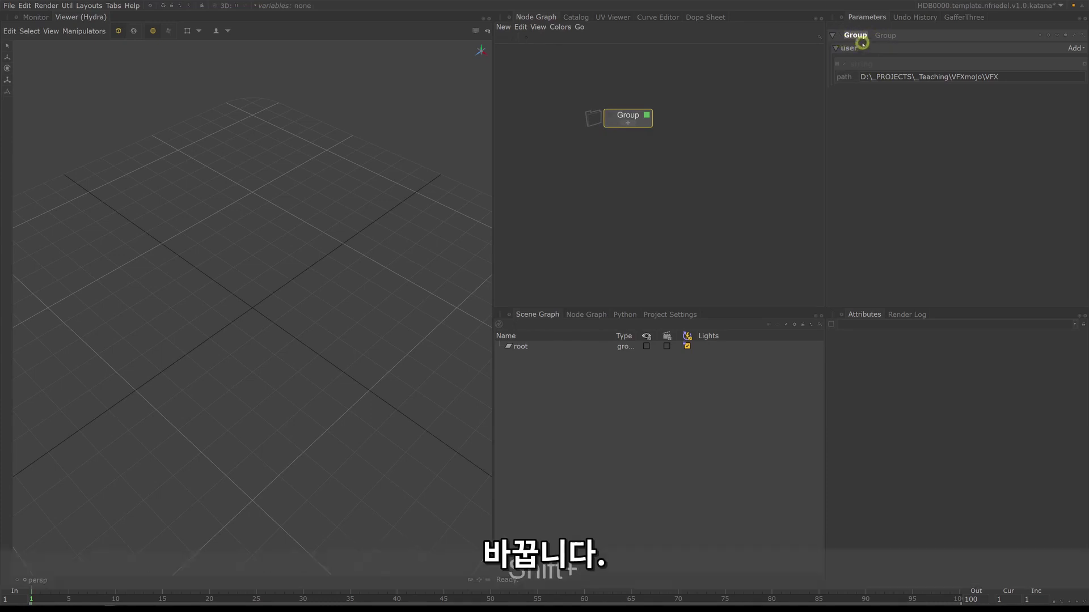
Step: Rename the Group node to Global and show its user parameters at top level
{"action": "type", "text": "Global"}
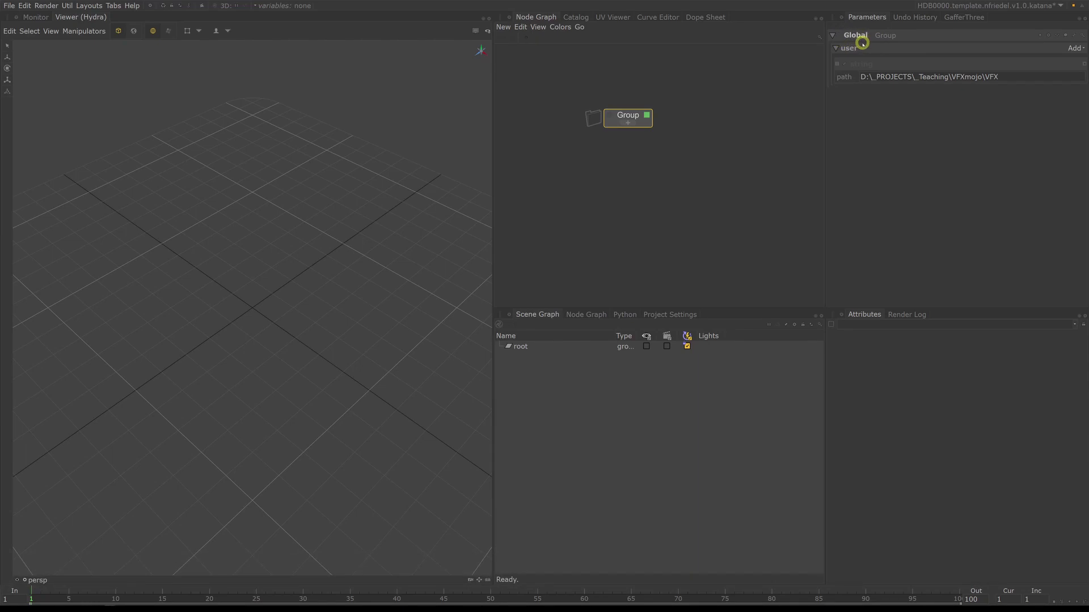
{"action": "key", "text": "Return"}
{"action": "left_click", "coordinate": [1075, 35]}
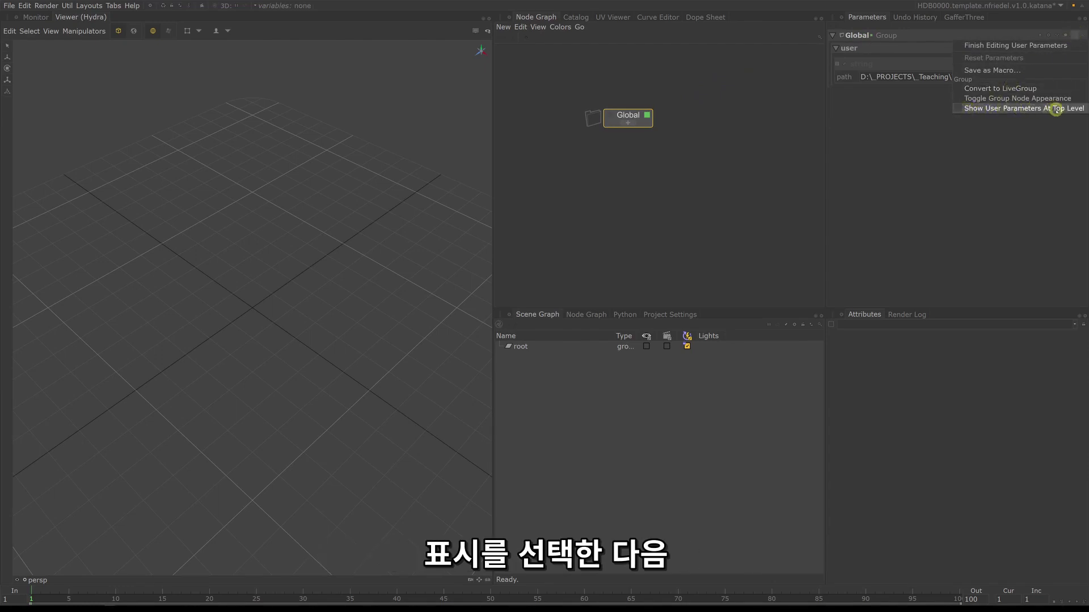
{"action": "left_click", "coordinate": [958, 108]}
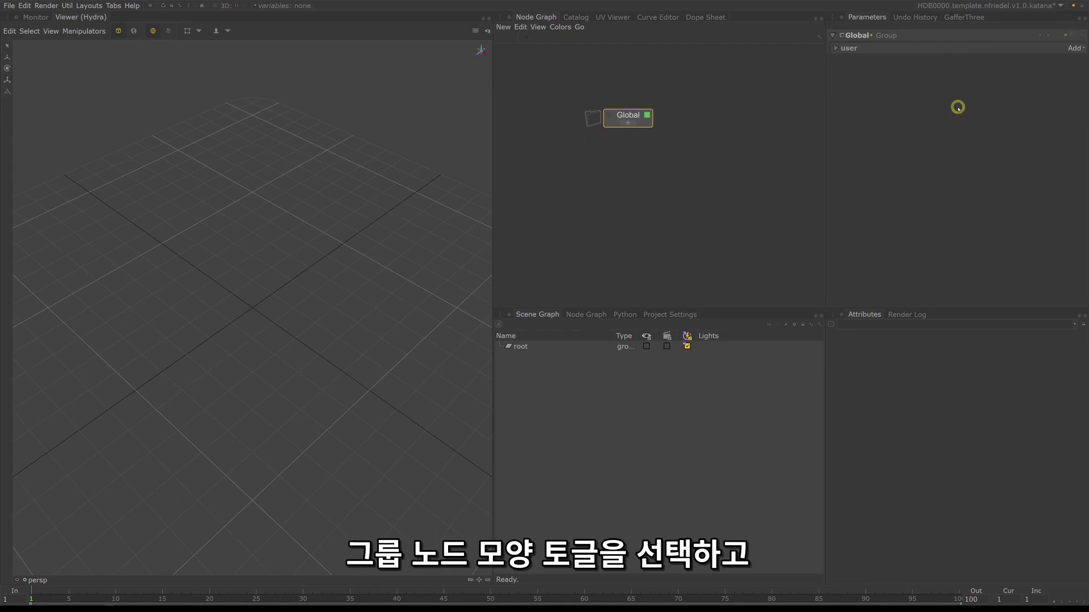
Step: Give Global a plain node appearance and finish editing its user parameters
{"action": "left_click", "coordinate": [1075, 35]}
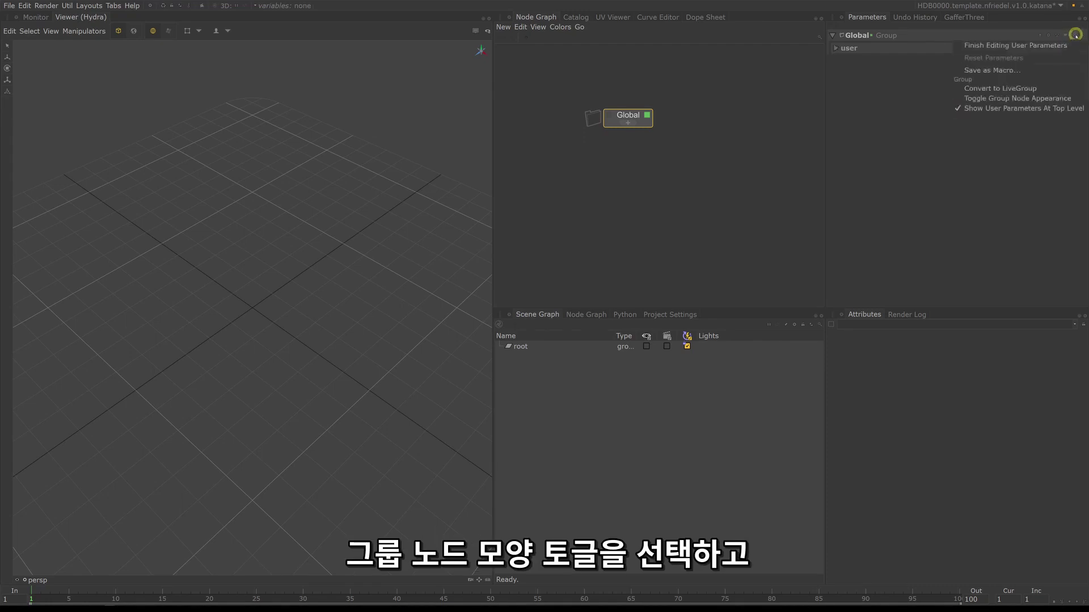
{"action": "left_click", "coordinate": [1050, 100]}
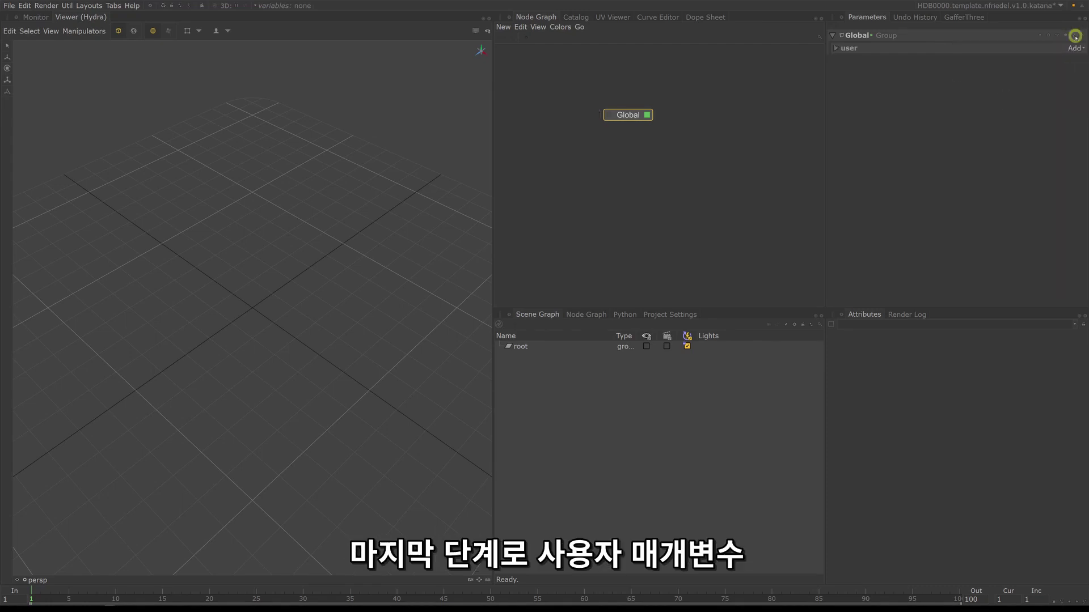
{"action": "left_click", "coordinate": [1075, 35]}
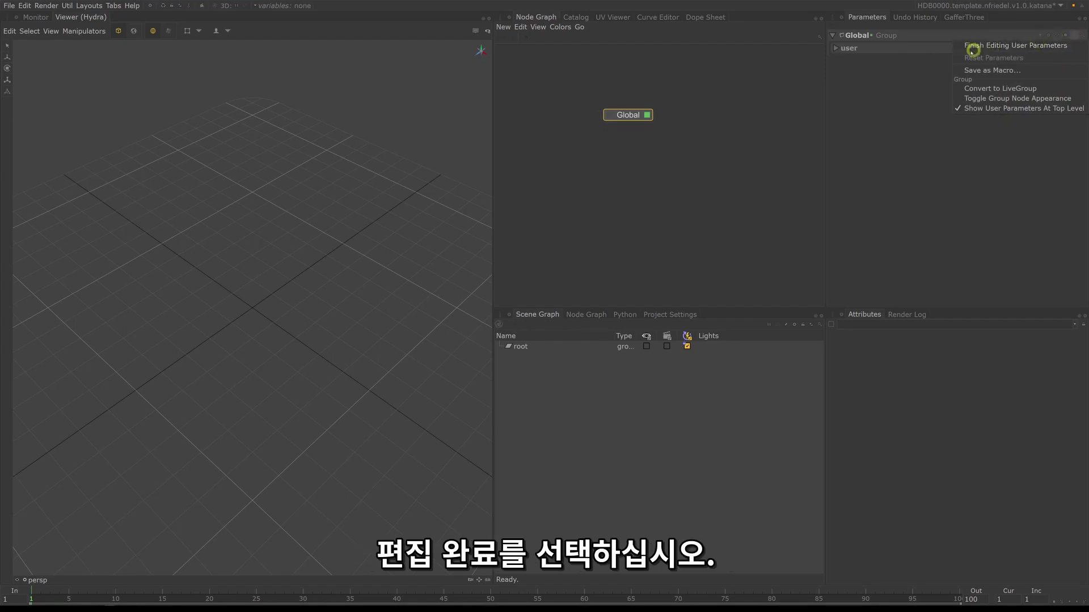
{"action": "left_click", "coordinate": [1017, 45]}
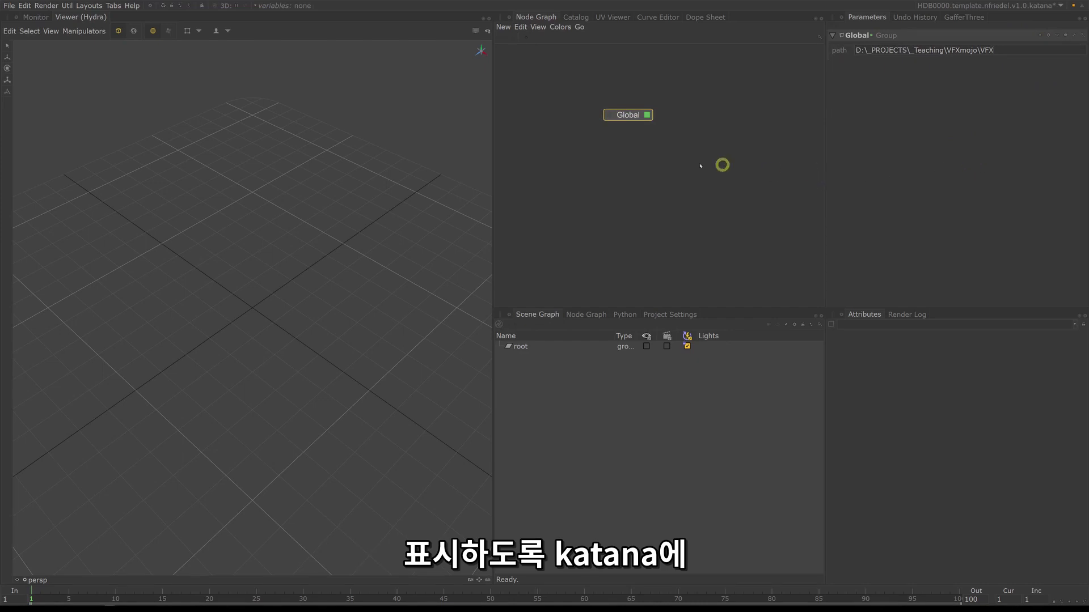
{"action": "middle_click_drag", "start_coordinate": [692, 161], "coordinate": [719, 164]}
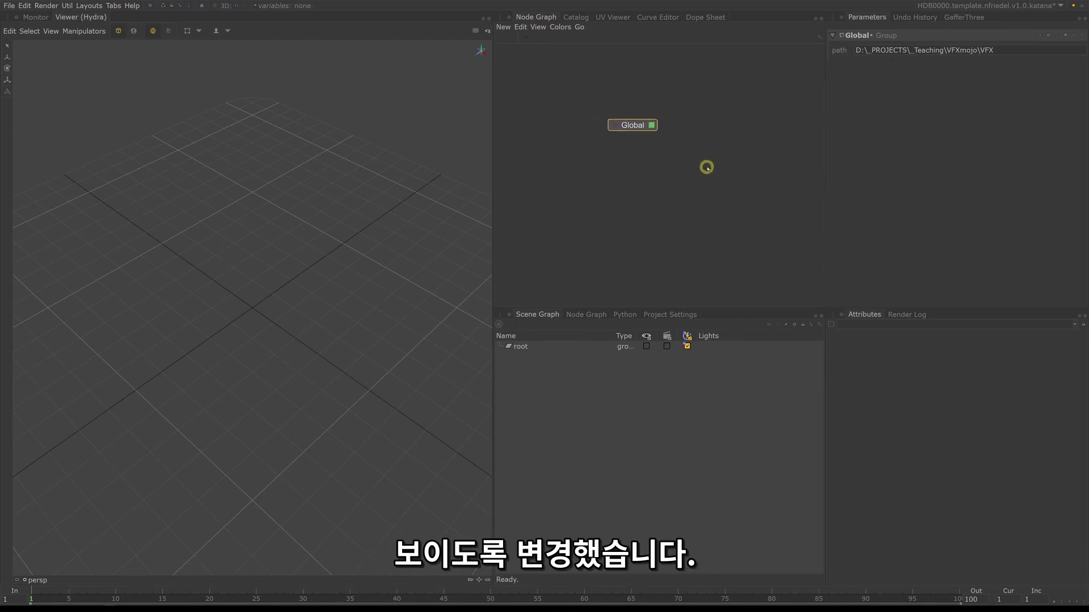
{"action": "mouse_move", "coordinate": [722, 166]}
{"action": "middle_mouse_down"}
{"action": "mouse_move", "coordinate": [707, 157]}
{"action": "mouse_move", "coordinate": [723, 164]}
{"action": "middle_mouse_up"}
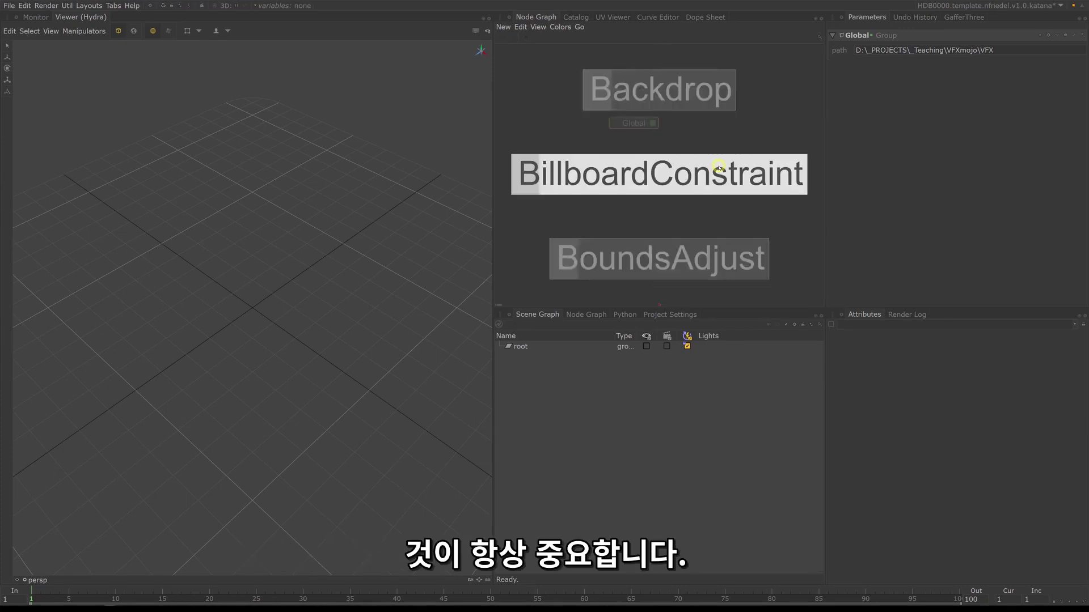
Step: Create a Backdrop node, resize it around the Global node, and move both into place
{"action": "type", "text": "l"}
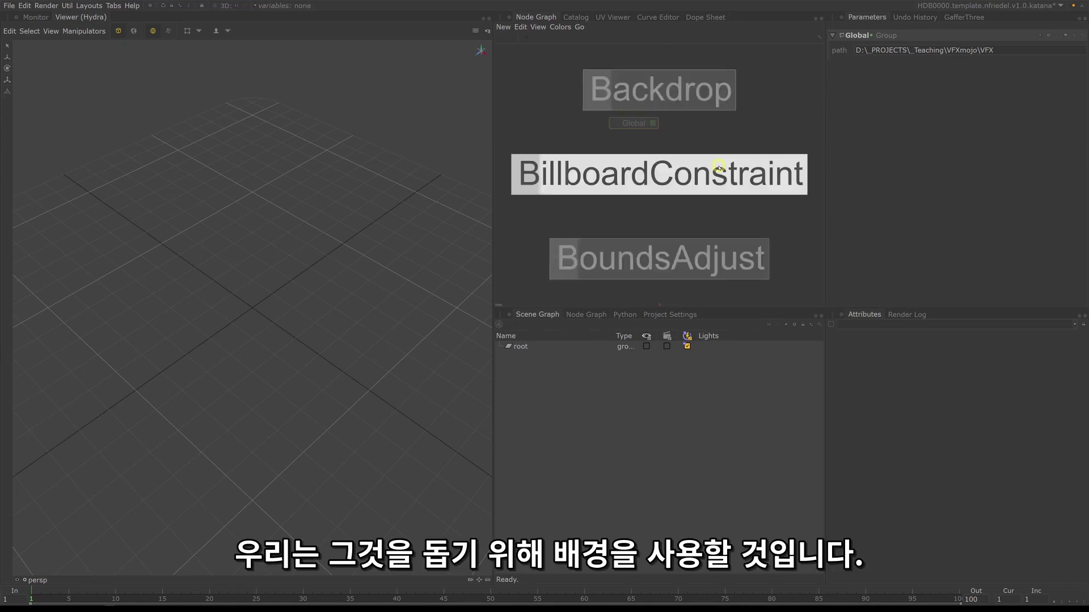
{"action": "key", "text": "Return"}
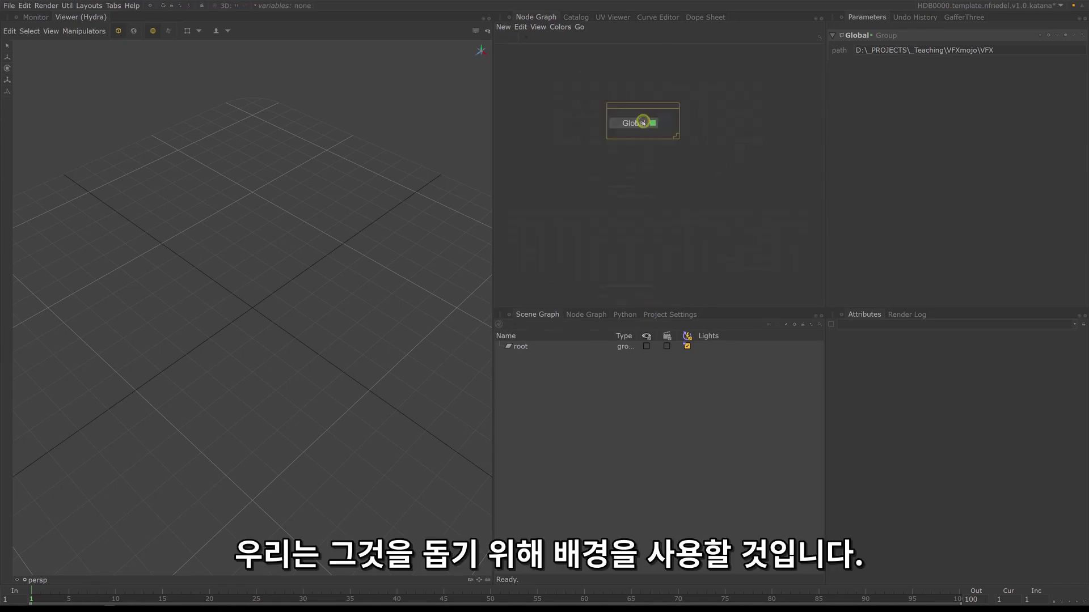
{"action": "left_click", "coordinate": [580, 83]}
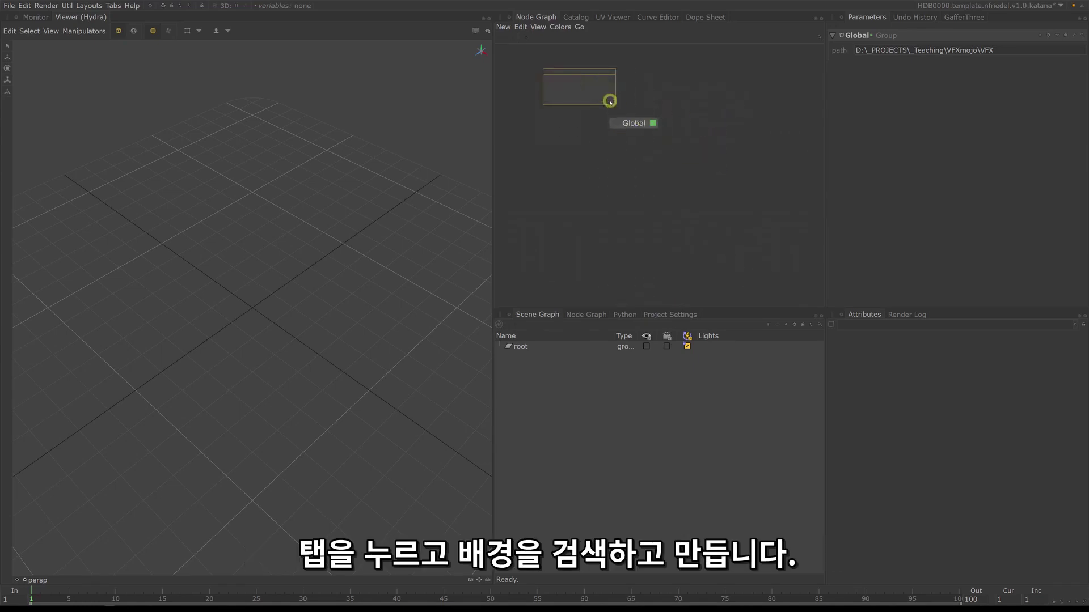
{"action": "left_click_drag", "start_coordinate": [613, 103], "coordinate": [718, 176]}
{"action": "left_click", "coordinate": [641, 130]}
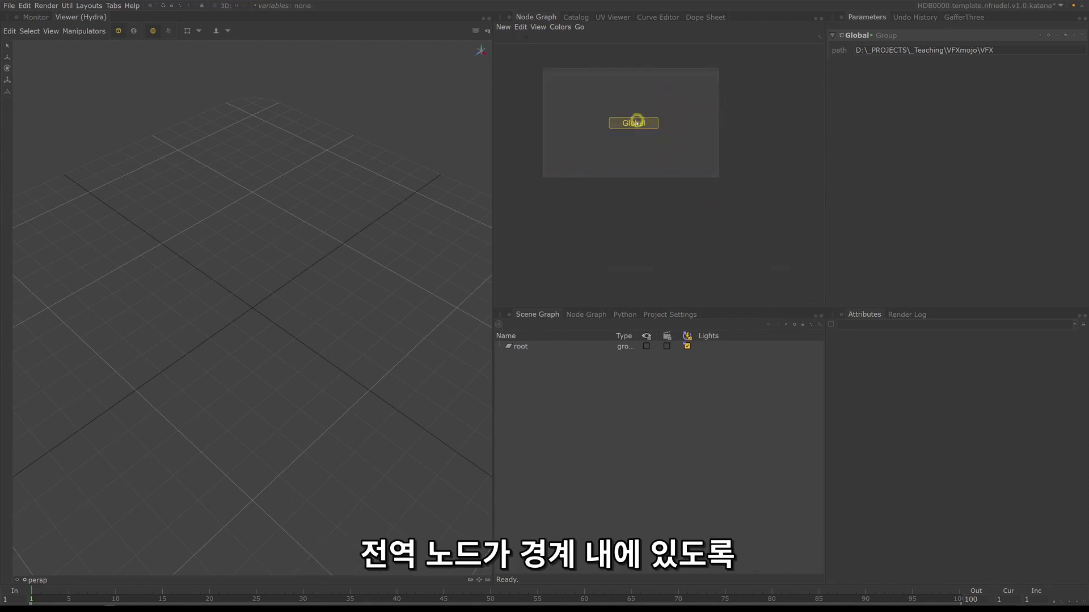
{"action": "left_click", "coordinate": [664, 224]}
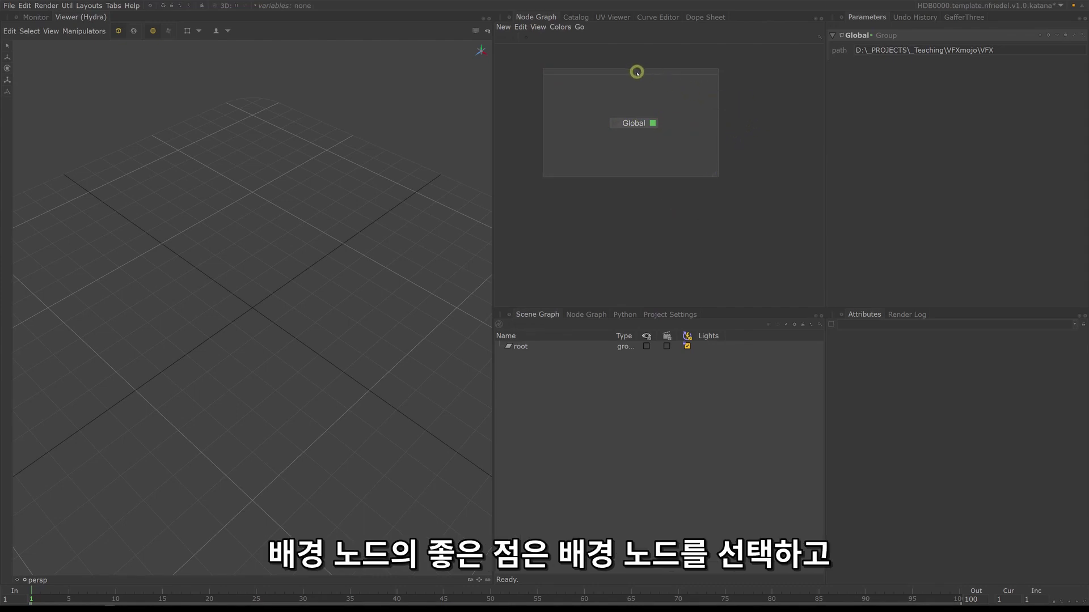
{"action": "left_click_drag", "start_coordinate": [639, 72], "coordinate": [735, 85]}
{"action": "left_click_drag", "start_coordinate": [623, 123], "coordinate": [637, 71]}
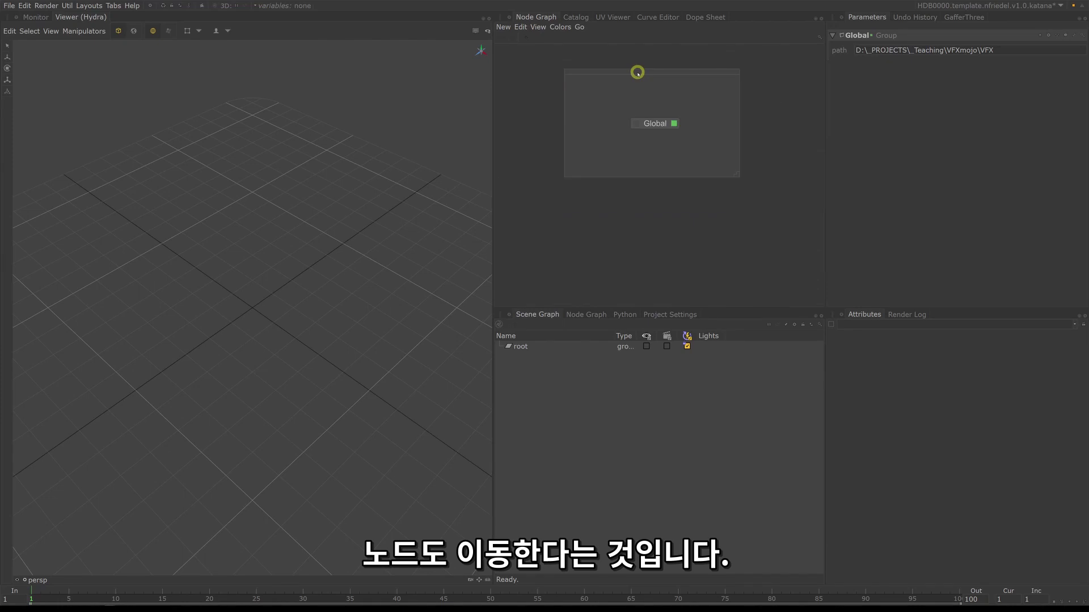
Step: Title the backdrop 'Globals' with fontScale 3 and a red tint
{"action": "double_click", "coordinate": [637, 72]}
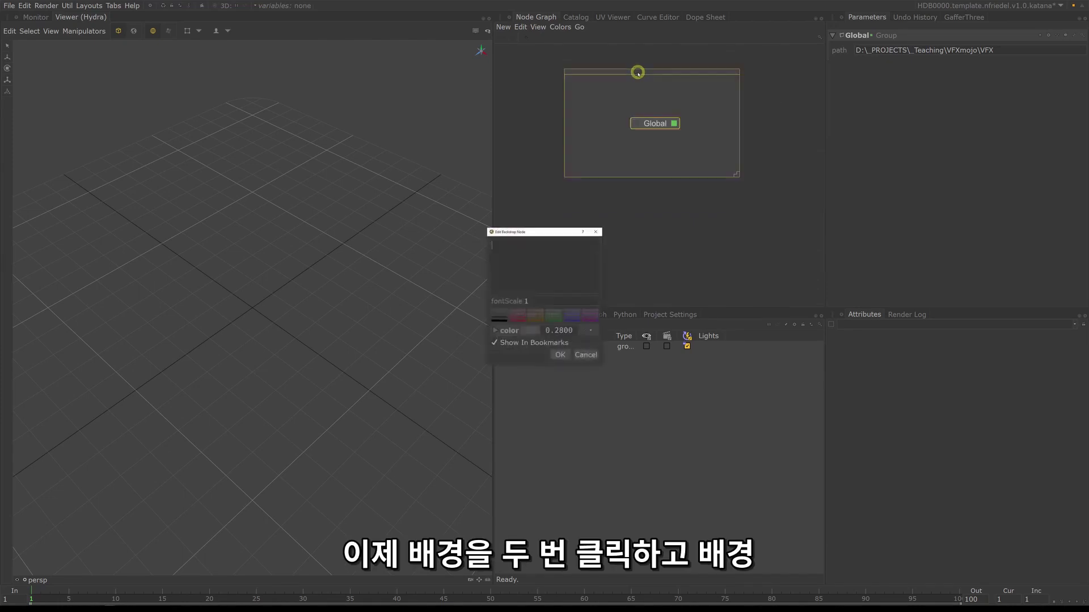
{"action": "type", "text": "Gla"}
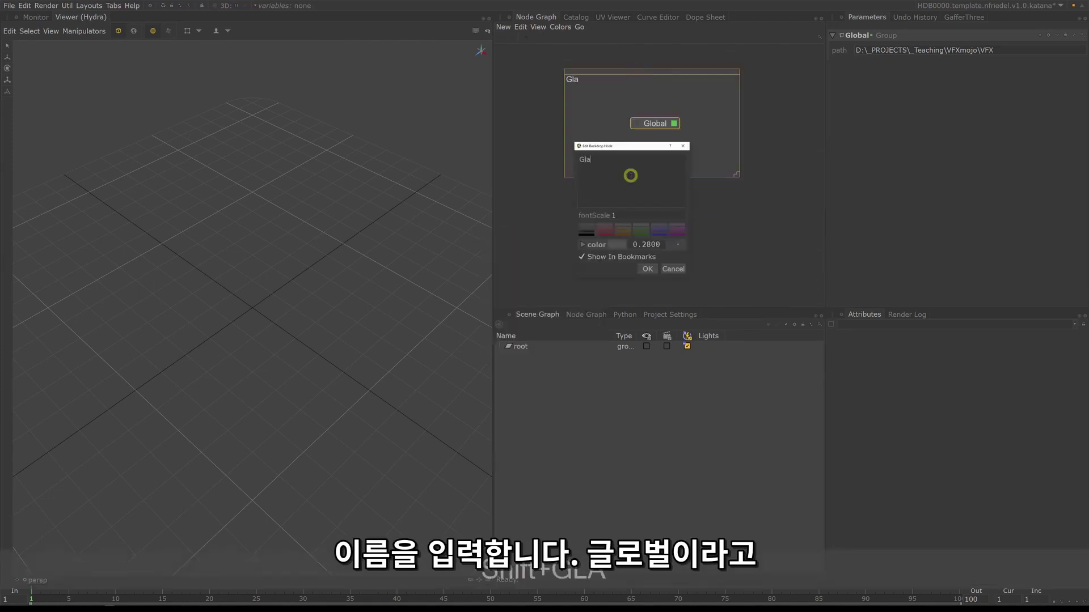
{"action": "type", "text": "b"}
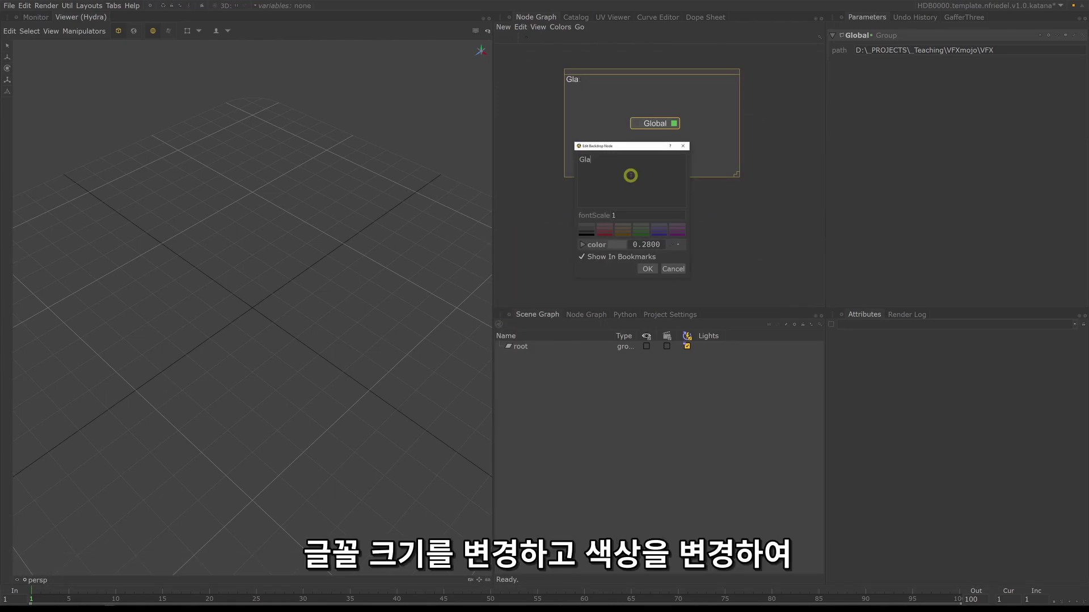
{"action": "type", "text": "bals"}
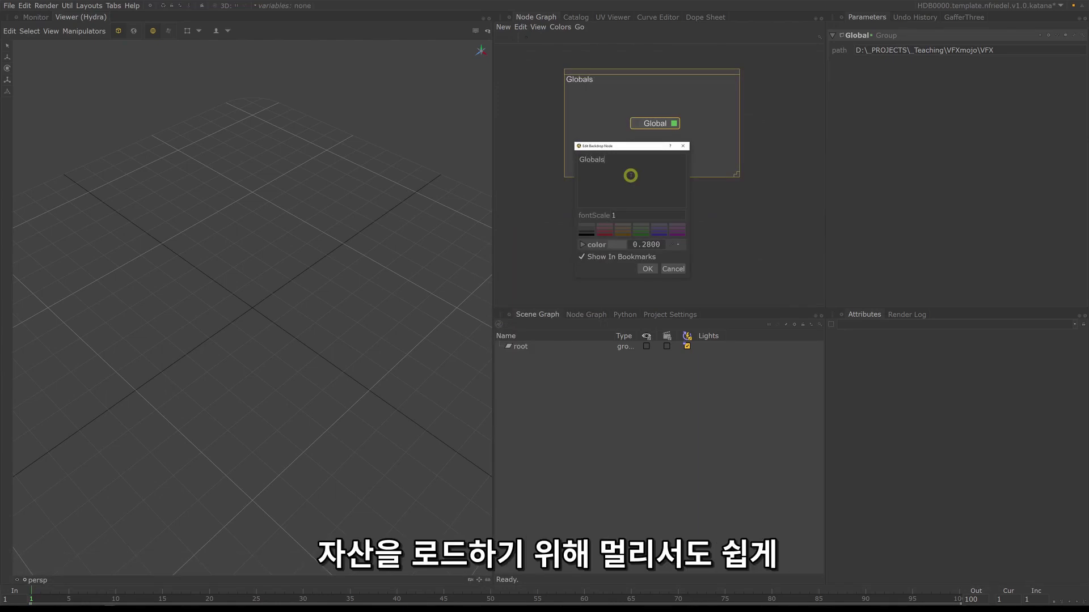
{"action": "double_click", "coordinate": [624, 215]}
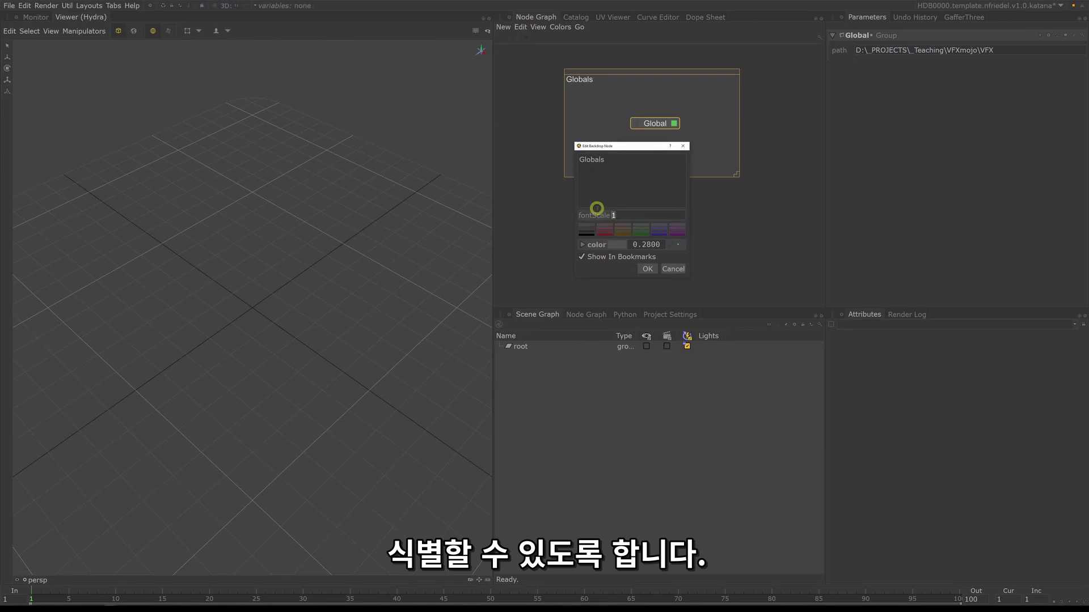
{"action": "type", "text": "3"}
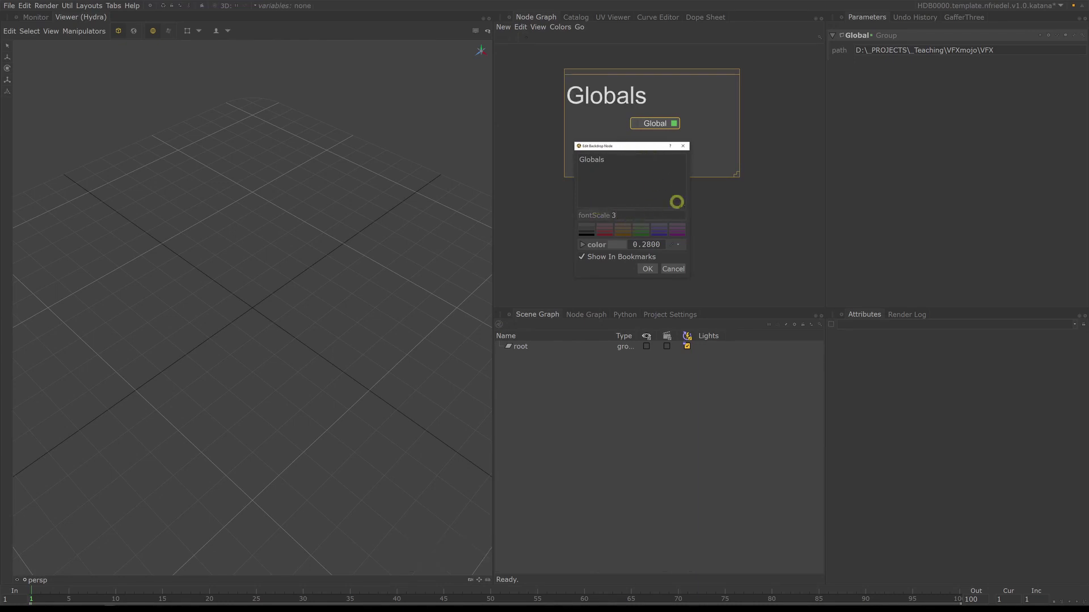
{"action": "left_click", "coordinate": [604, 231]}
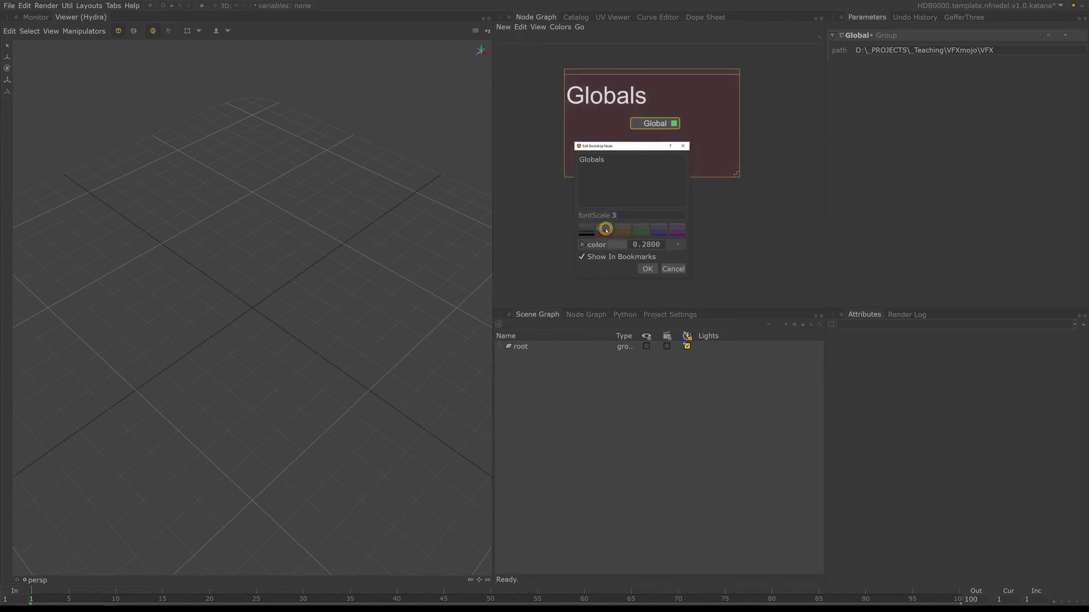
{"action": "left_click", "coordinate": [648, 269]}
{"action": "left_click", "coordinate": [688, 211]}
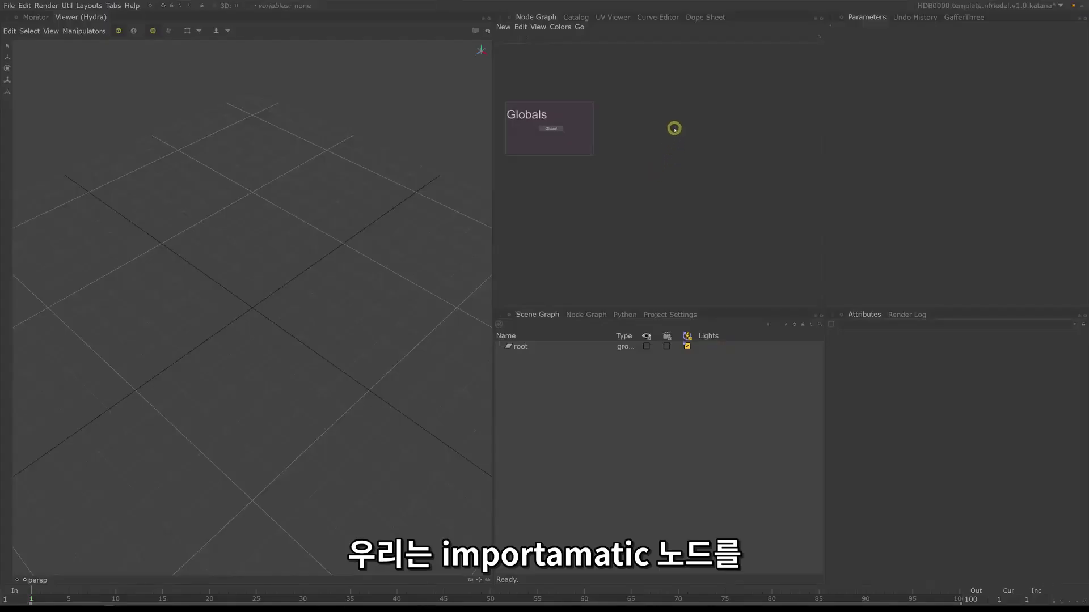
Step: Create an Importomatic node right of the Globals backdrop and show its parameters
{"action": "key", "text": "Tab"}
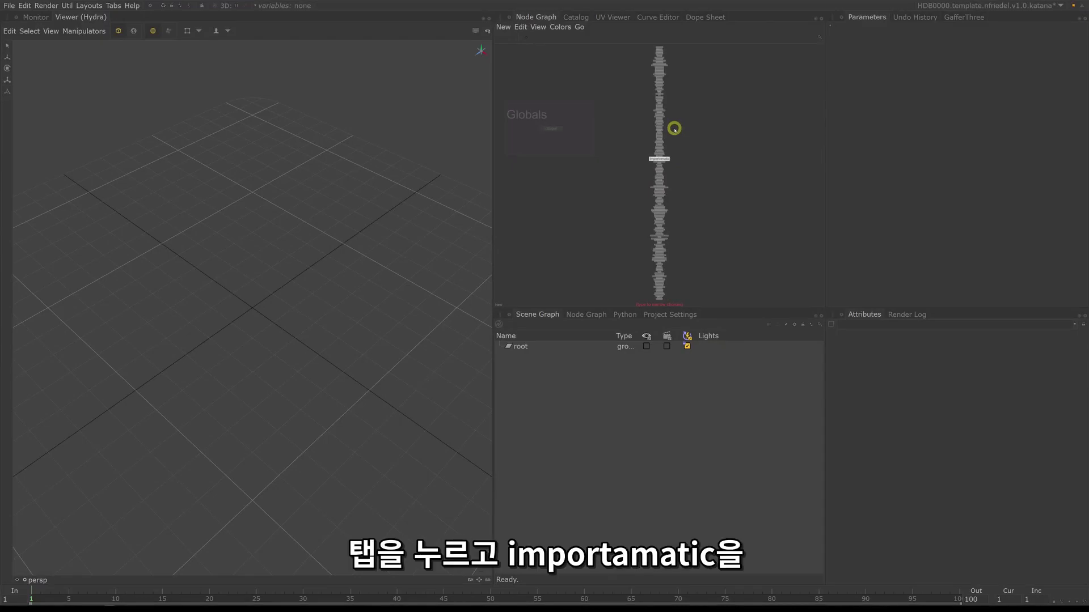
{"action": "type", "text": "impo"}
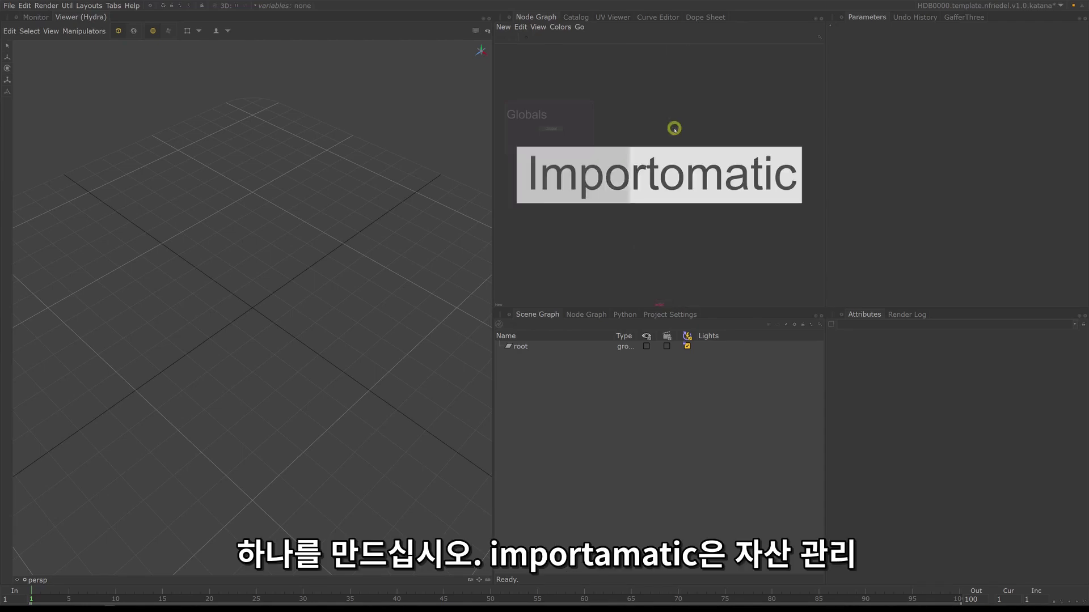
{"action": "left_click", "coordinate": [679, 174]}
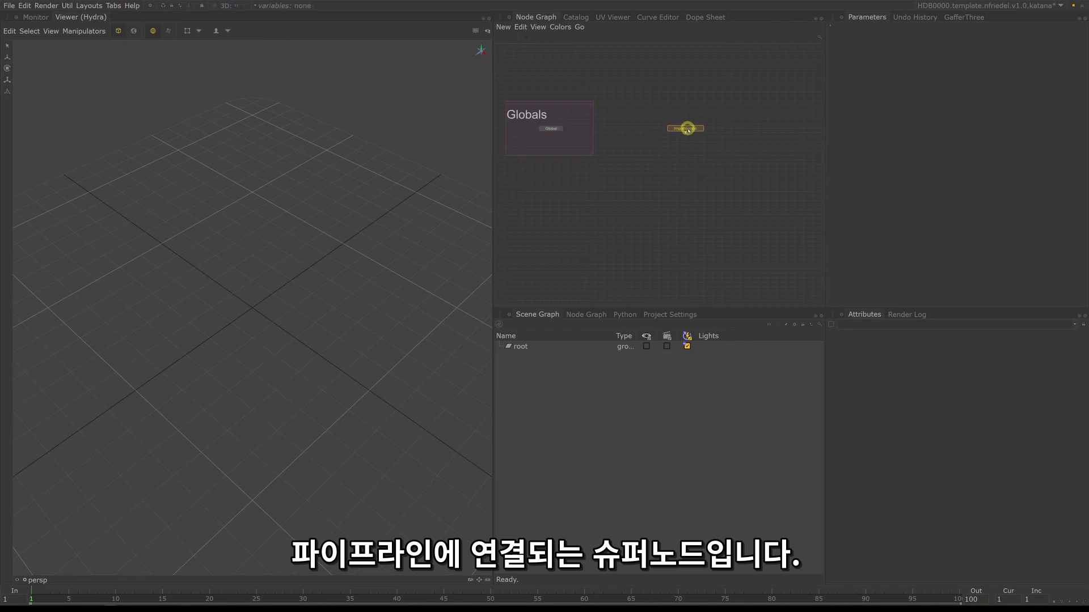
{"action": "left_click", "coordinate": [688, 130]}
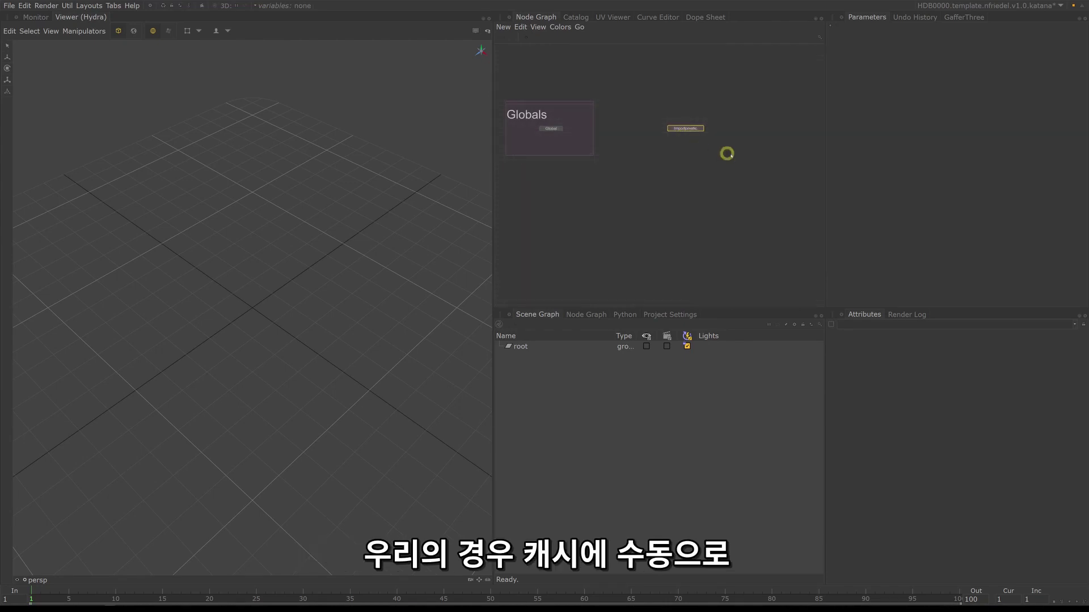
{"action": "left_click", "coordinate": [700, 128]}
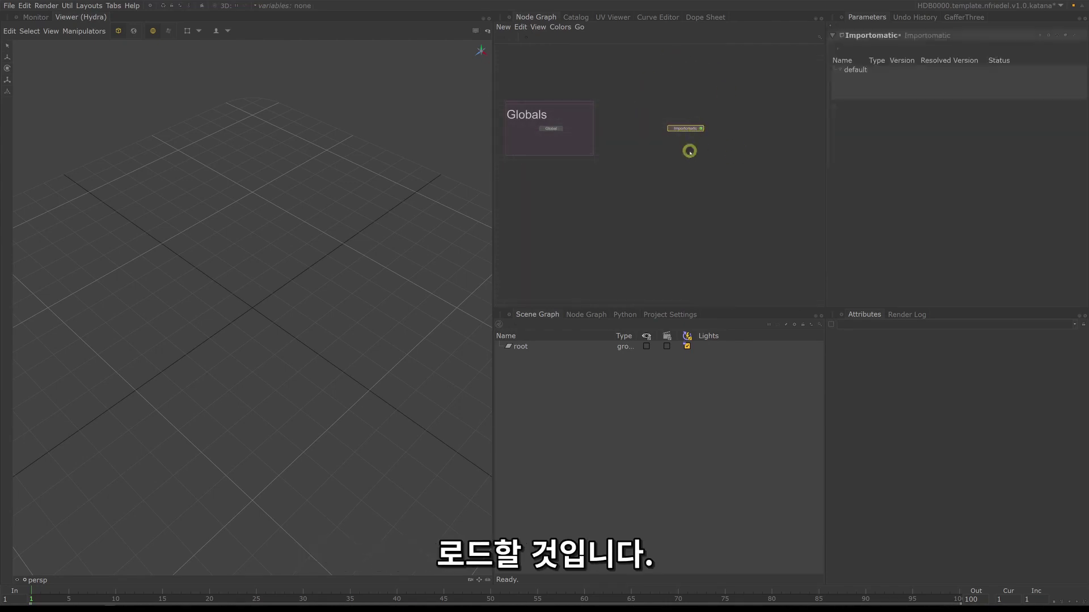
Step: Add an Alembic entry to the Importomatic and browse into the HDB0010 shot folder
{"action": "left_click", "coordinate": [838, 49]}
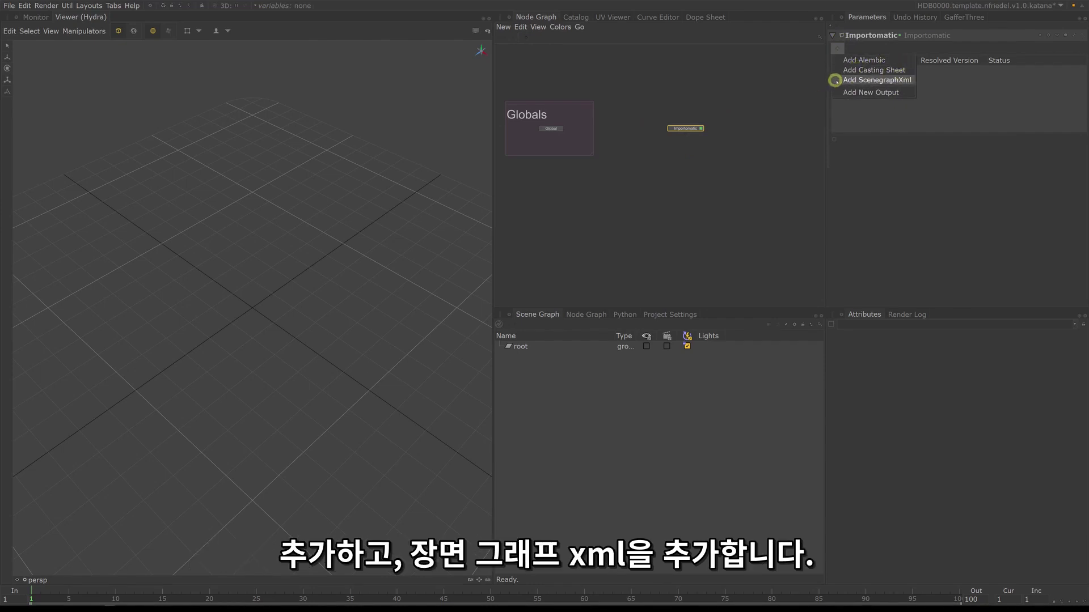
{"action": "left_click", "coordinate": [893, 63]}
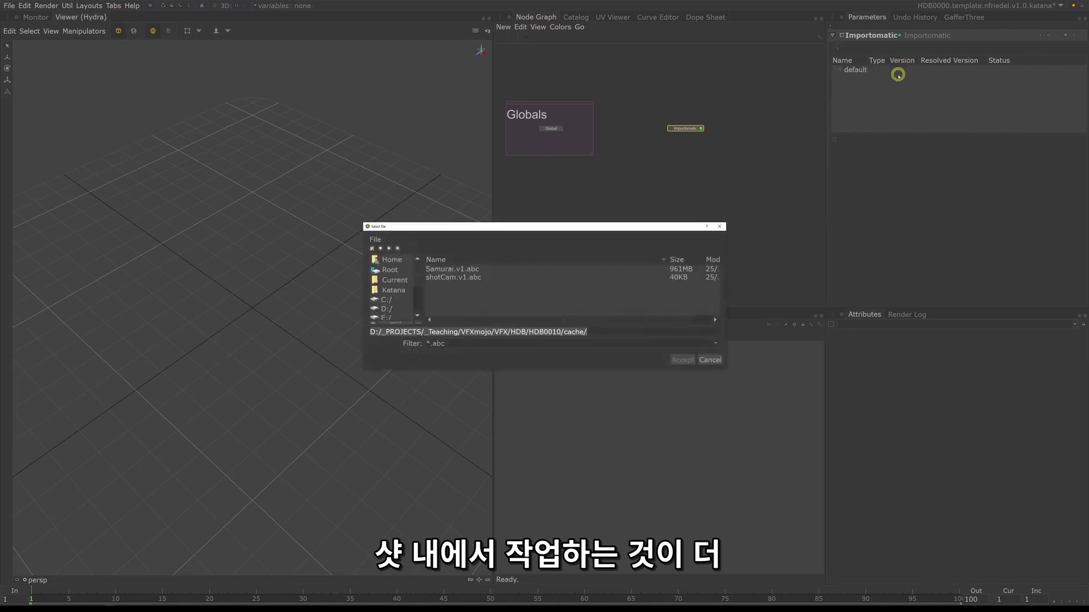
{"action": "left_click_drag", "start_coordinate": [604, 231], "coordinate": [910, 87]}
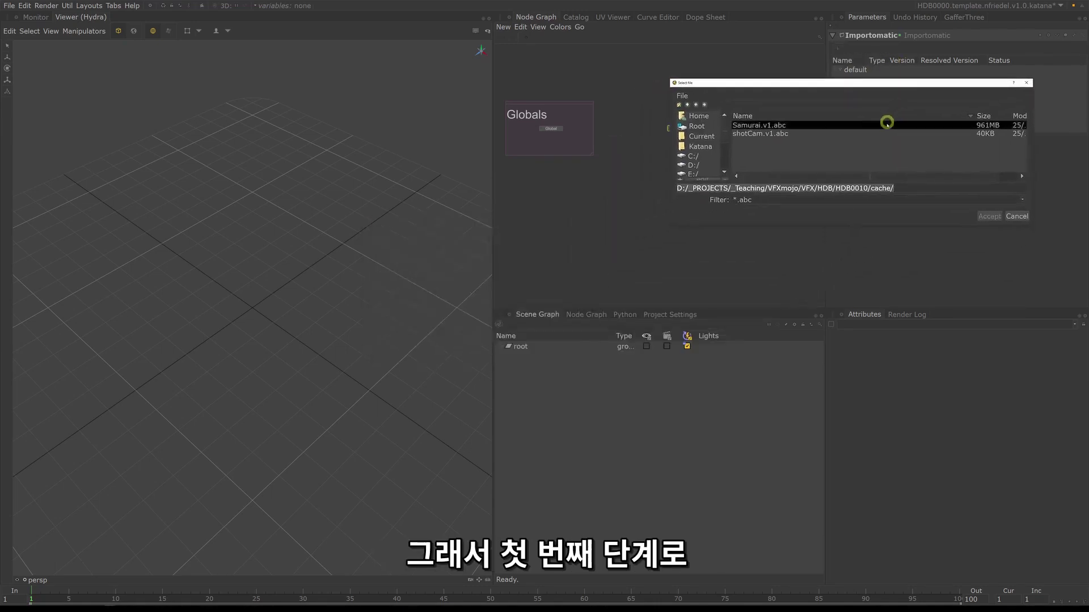
{"action": "left_click", "coordinate": [687, 105]}
{"action": "left_click", "coordinate": [687, 104]}
{"action": "left_click", "coordinate": [834, 151]}
{"action": "left_click", "coordinate": [770, 134]}
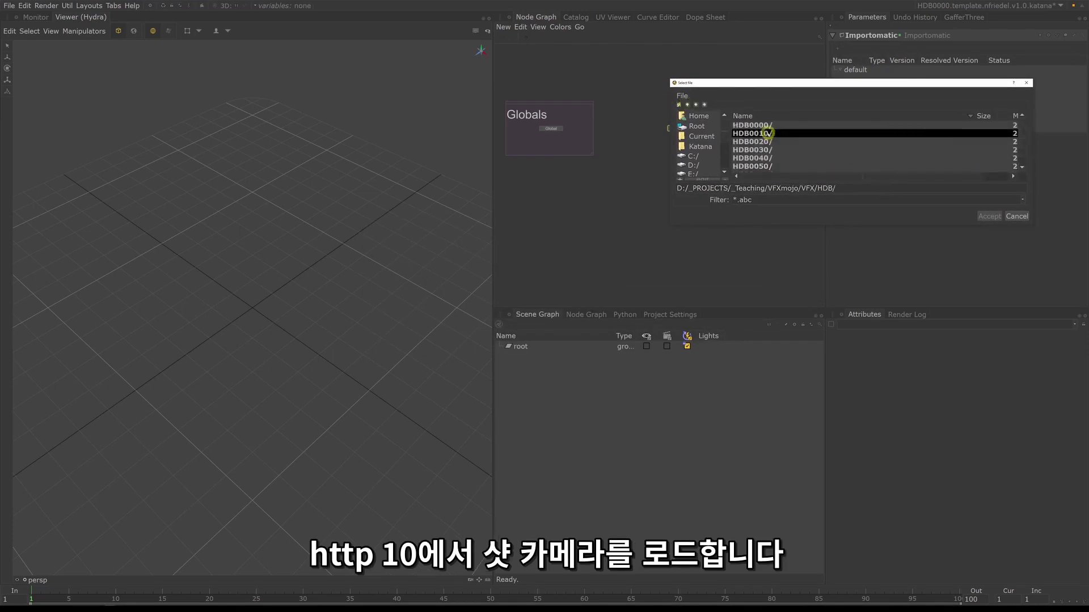
{"action": "double_click", "coordinate": [812, 136]}
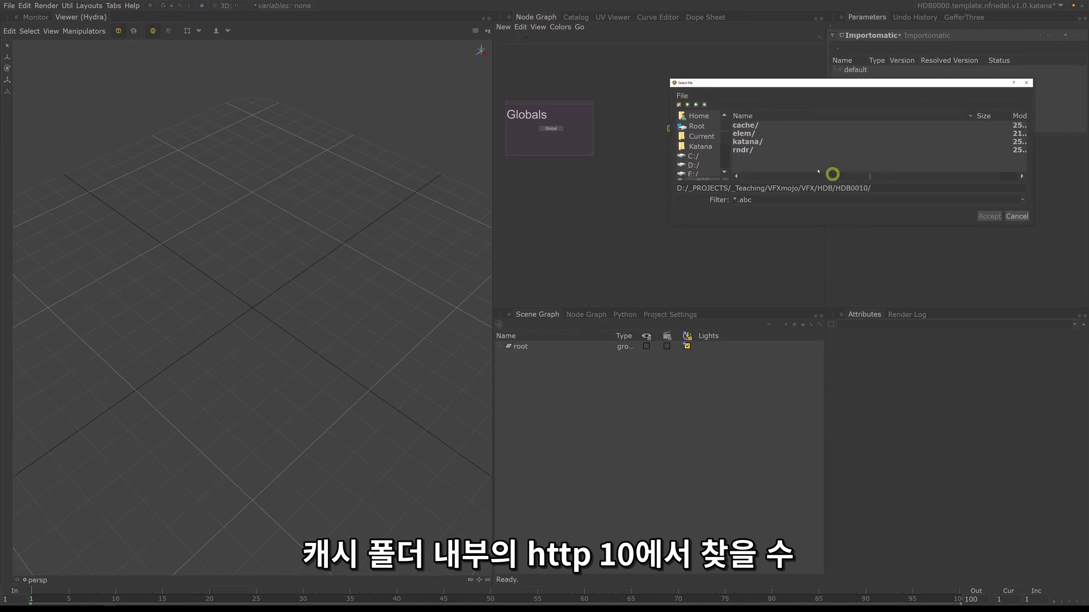
Step: Load shotCam.v1.abc from the cache folder, then add a ScenegraphXml entry
{"action": "left_click", "coordinate": [757, 134]}
{"action": "double_click", "coordinate": [757, 126]}
{"action": "left_click", "coordinate": [757, 134]}
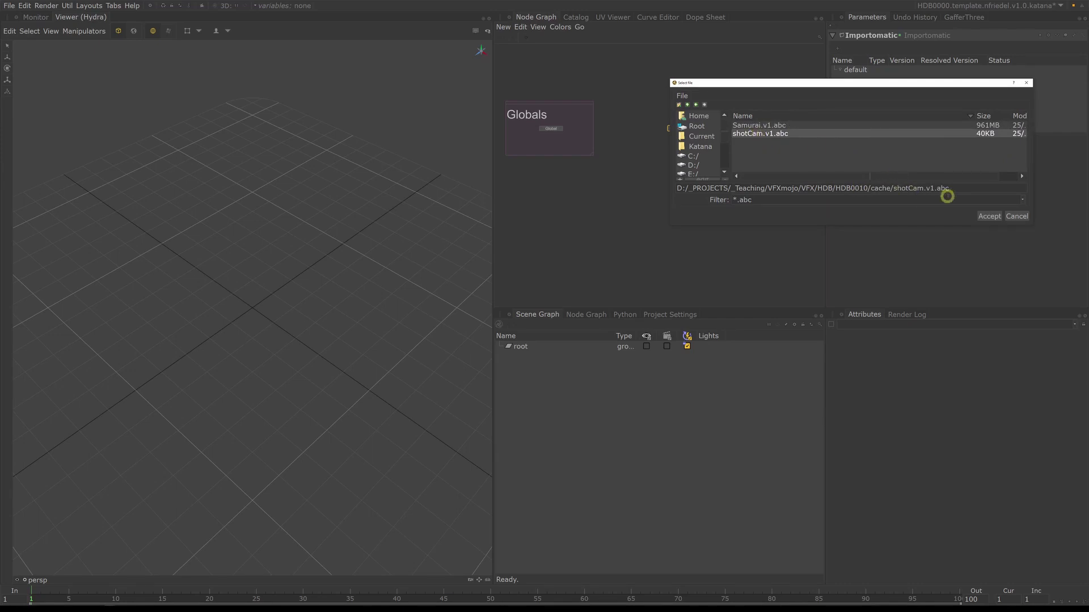
{"action": "left_click", "coordinate": [989, 217]}
{"action": "left_click", "coordinate": [837, 49]}
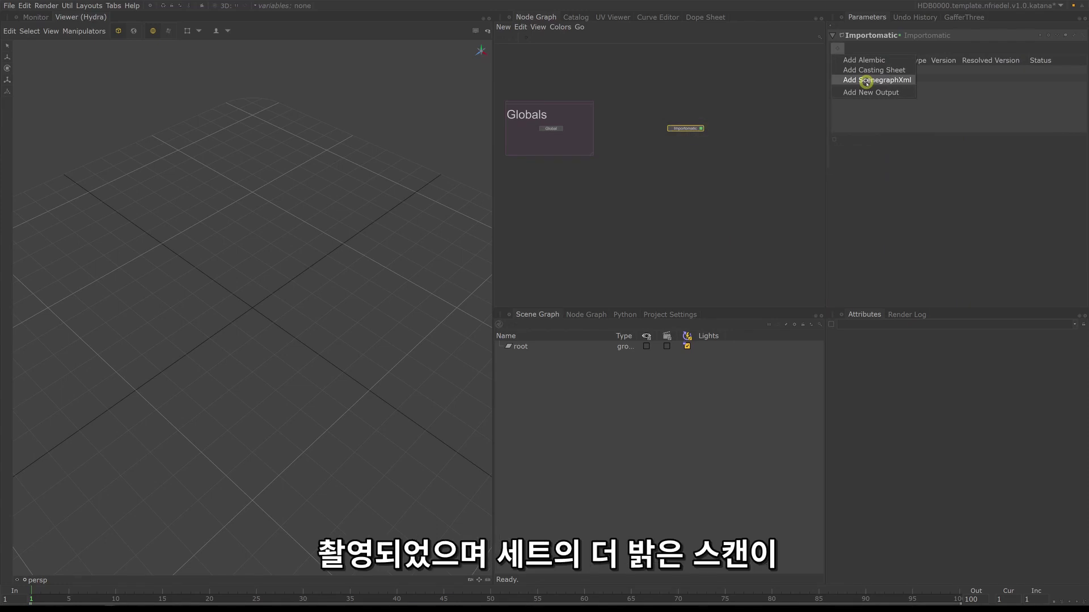
{"action": "left_click", "coordinate": [866, 80]}
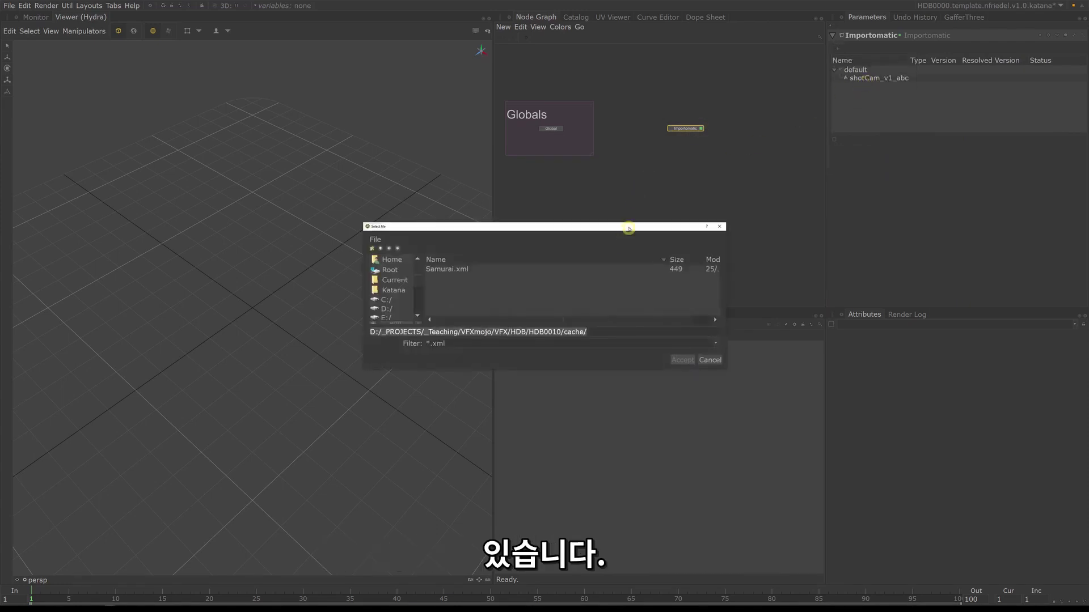
Step: Load setHDB.xml from the assets/setHDBflat folder as the set ScenegraphXml asset
{"action": "left_click_drag", "start_coordinate": [628, 228], "coordinate": [811, 101]}
{"action": "left_click", "coordinate": [747, 176]}
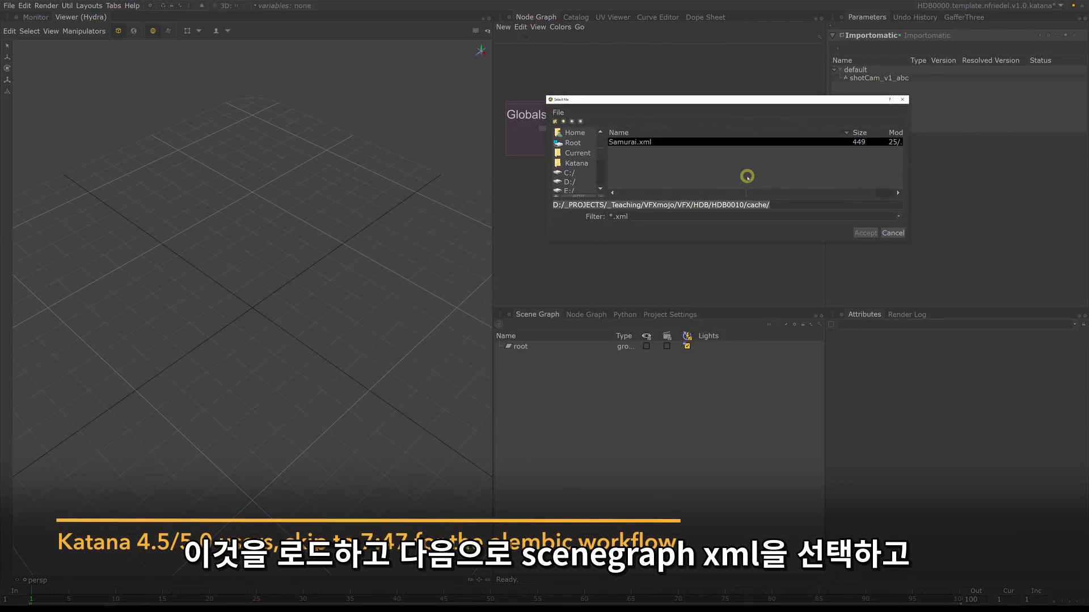
{"action": "left_click", "coordinate": [710, 179]}
{"action": "left_click_drag", "start_coordinate": [709, 100], "coordinate": [782, 86]}
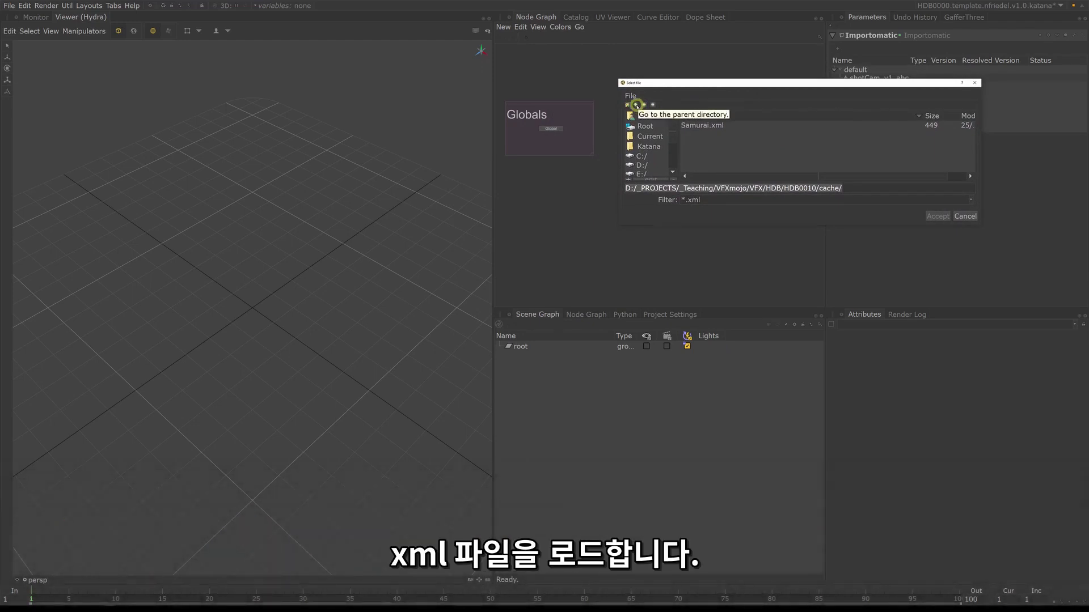
{"action": "left_click", "coordinate": [636, 105]}
{"action": "left_click", "coordinate": [637, 105]}
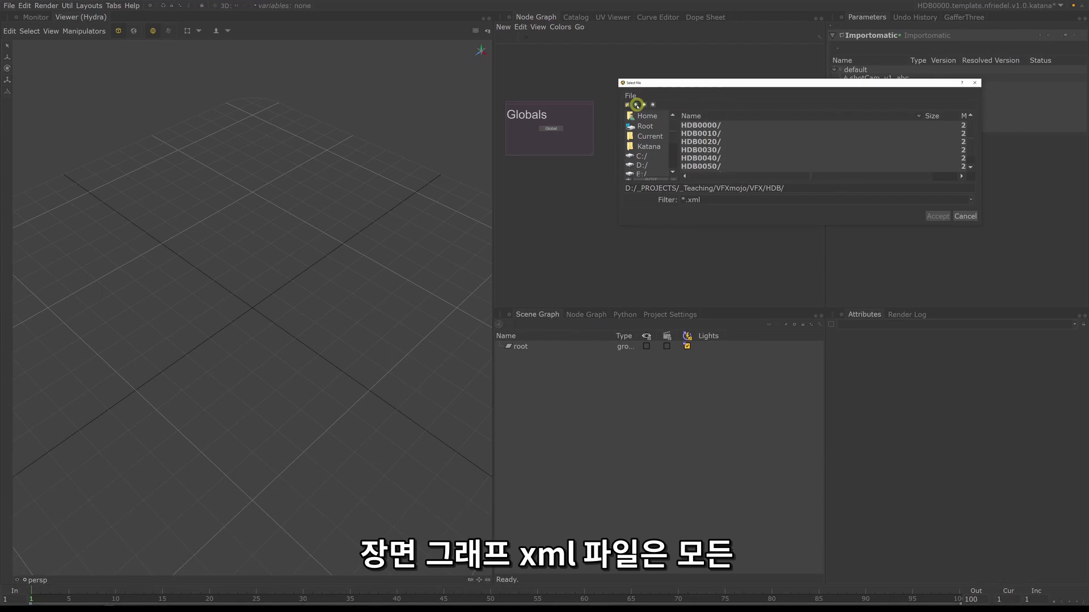
{"action": "left_click", "coordinate": [636, 105]}
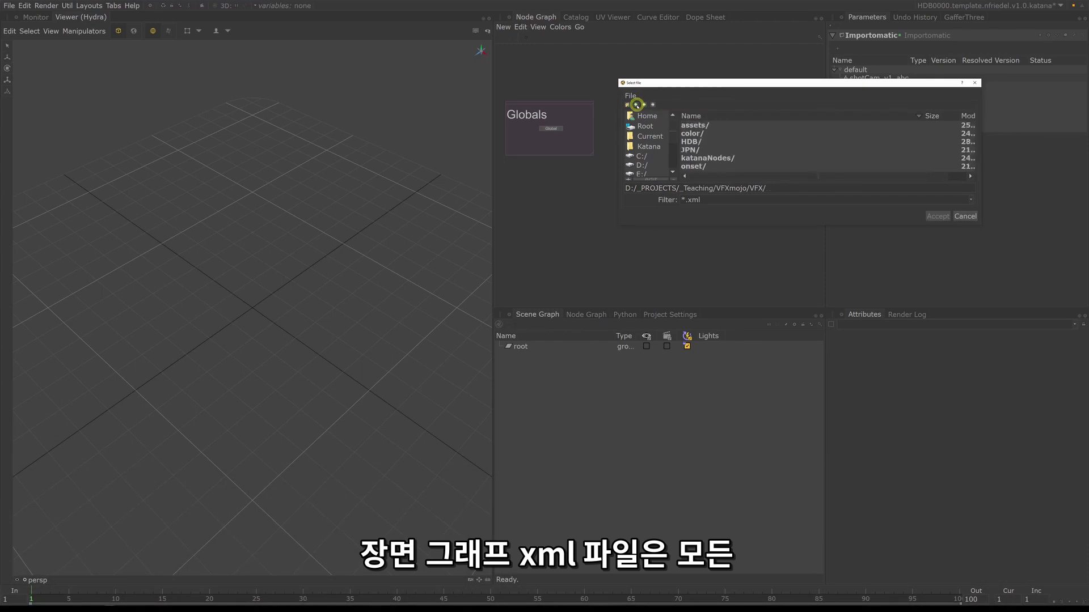
{"action": "double_click", "coordinate": [703, 126]}
{"action": "left_click", "coordinate": [756, 141]}
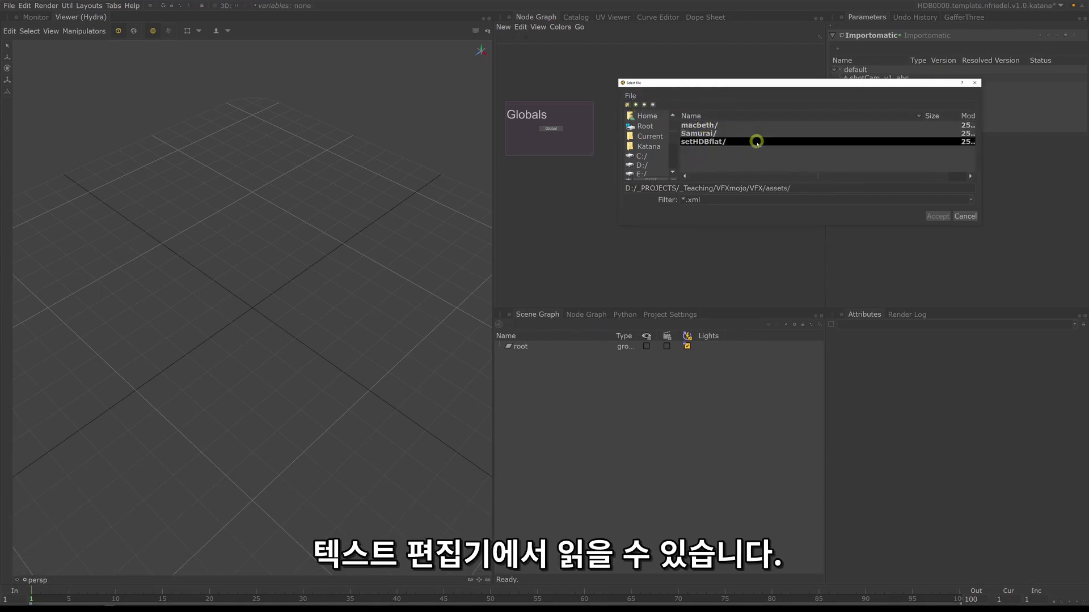
{"action": "double_click", "coordinate": [715, 142]}
{"action": "left_click", "coordinate": [735, 155]}
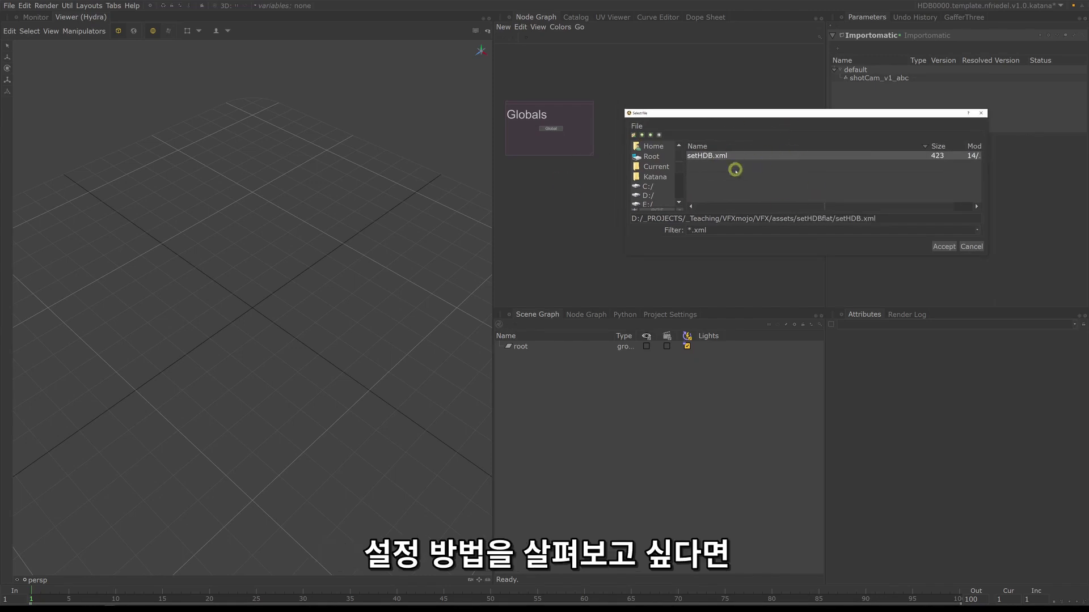
{"action": "left_click", "coordinate": [944, 246]}
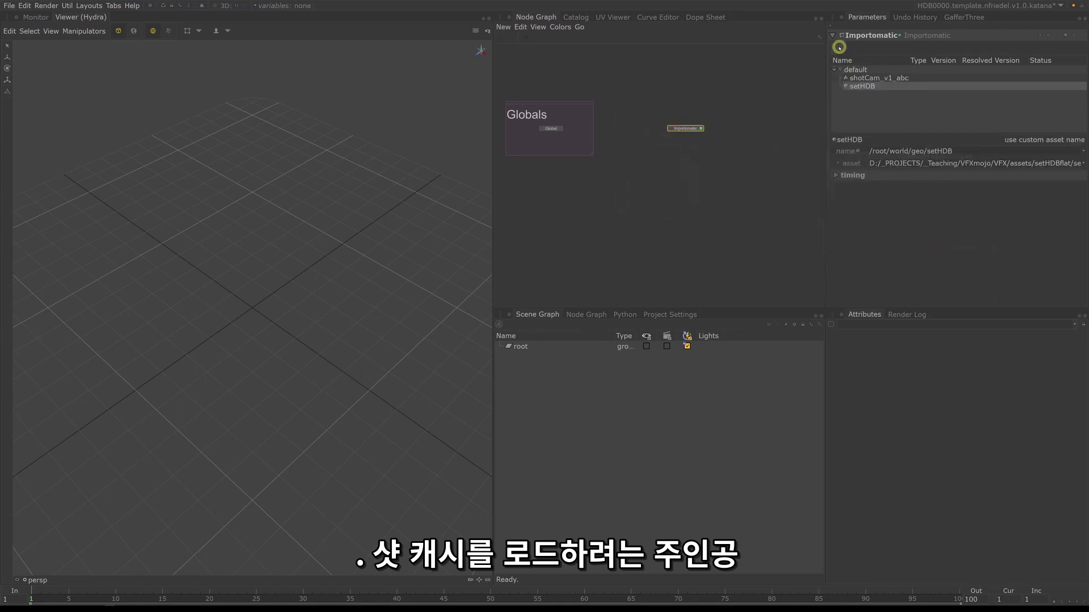
Step: Add another ScenegraphXml entry loading the Samurai xml from HDB0010's cache folder
{"action": "left_click", "coordinate": [839, 46]}
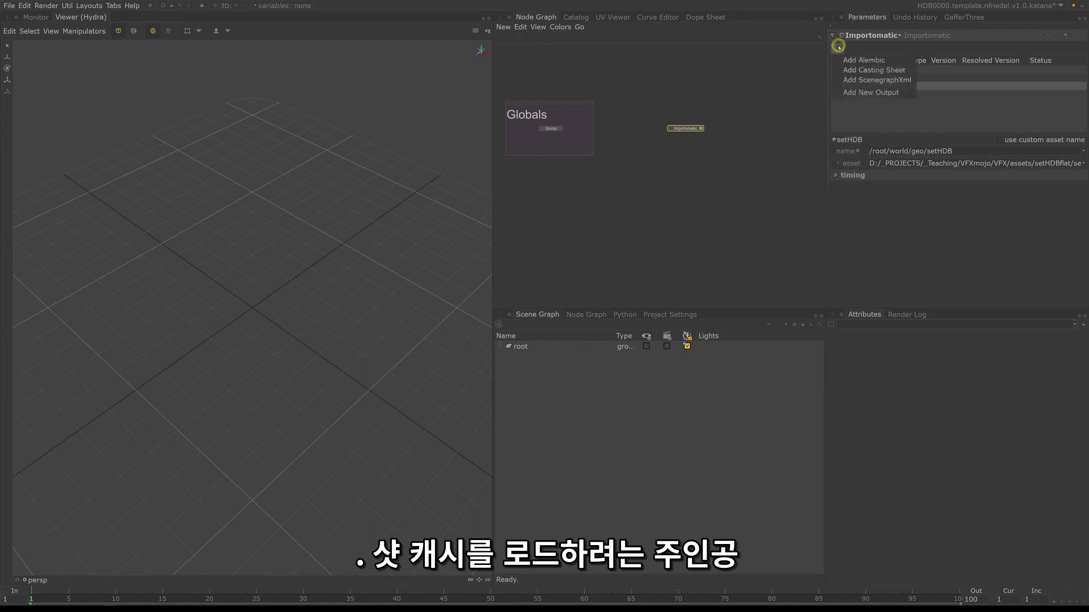
{"action": "left_click", "coordinate": [907, 80]}
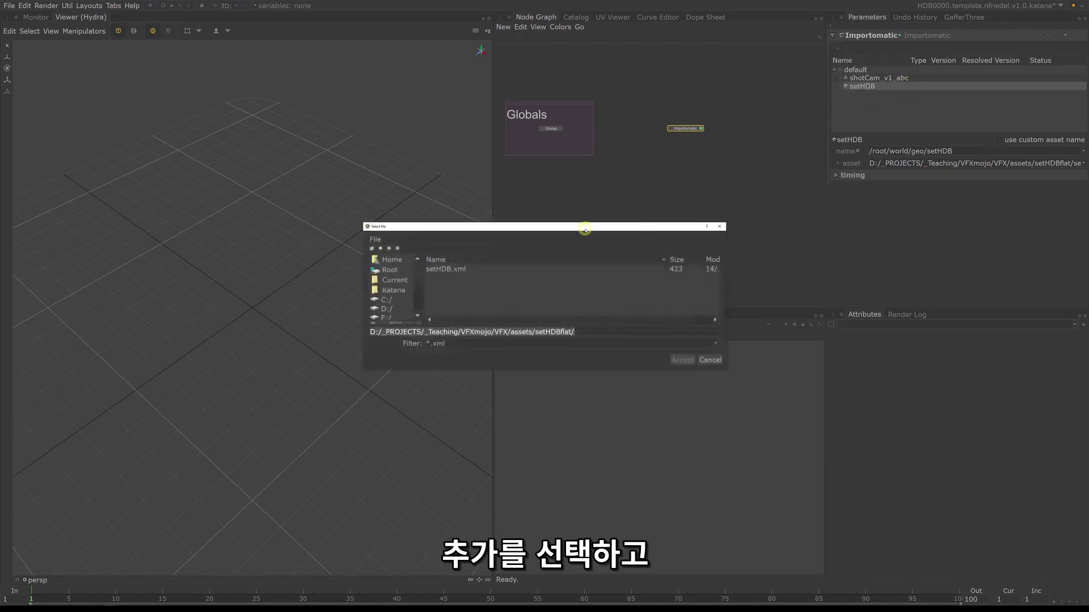
{"action": "left_click_drag", "start_coordinate": [585, 229], "coordinate": [768, 92]}
{"action": "left_click_drag", "start_coordinate": [767, 92], "coordinate": [779, 84]}
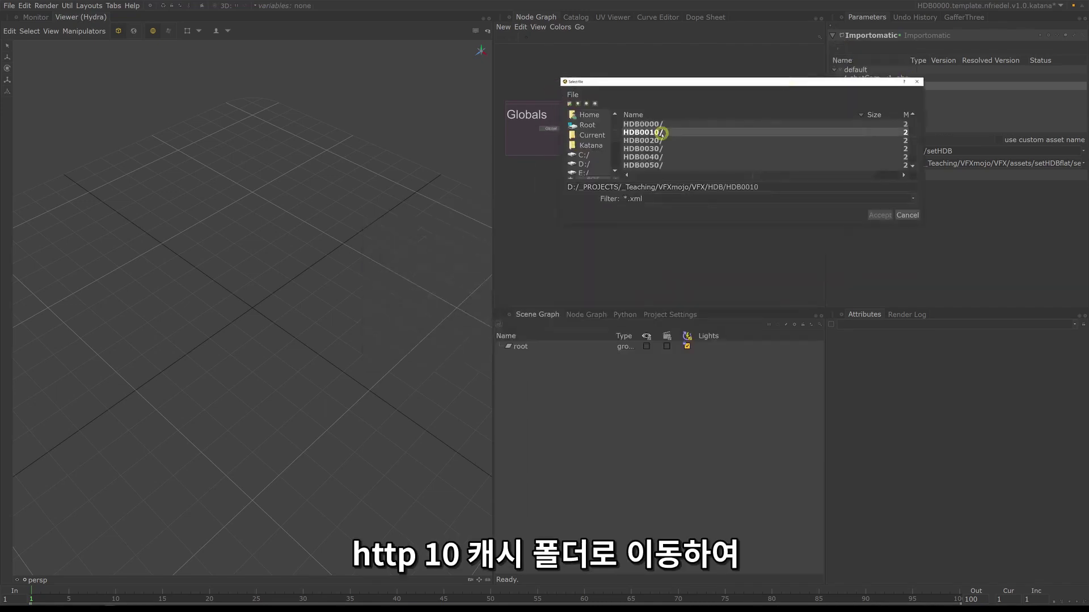
{"action": "left_click", "coordinate": [659, 128]}
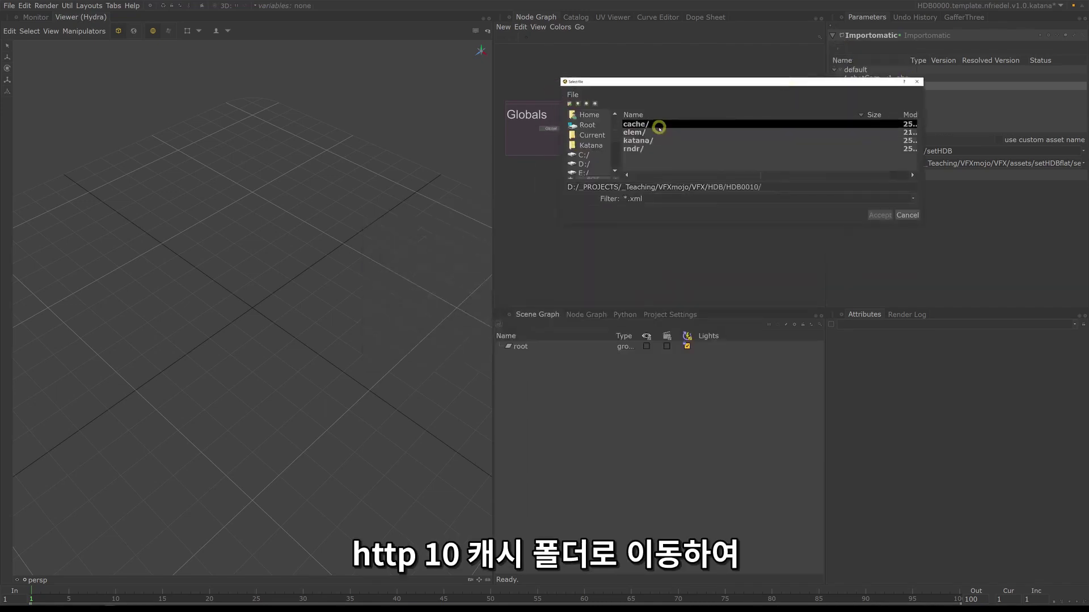
{"action": "double_click", "coordinate": [659, 129]}
{"action": "left_click", "coordinate": [881, 215]}
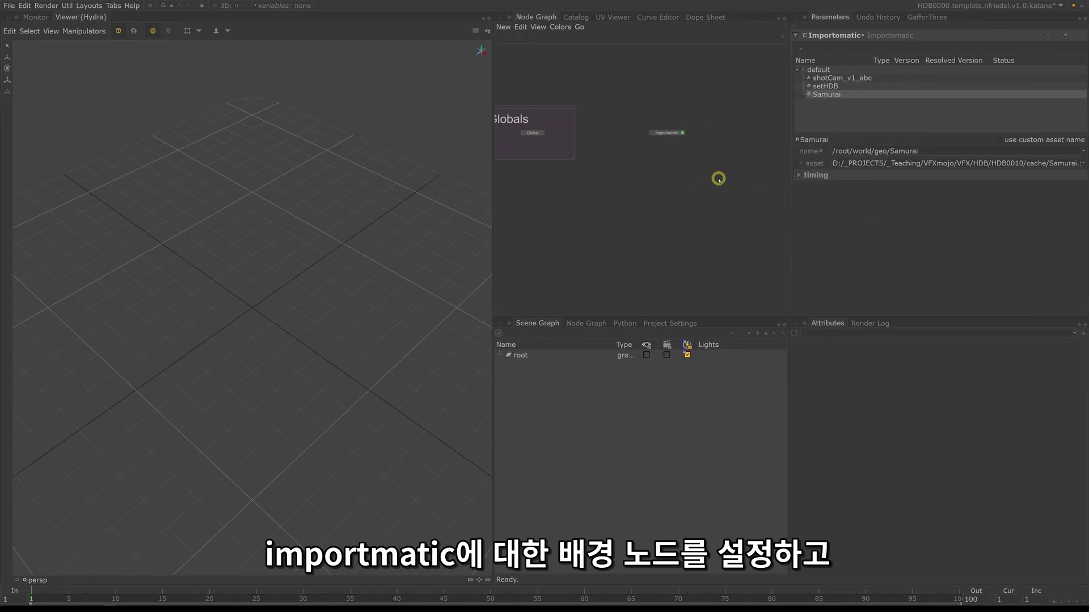
Step: Create a Backdrop node and stretch it to enclose the Importomatic node
{"action": "middle_click_drag", "start_coordinate": [718, 178], "coordinate": [710, 176]}
{"action": "key", "text": "Tab"}
{"action": "type", "text": "backdrop"}
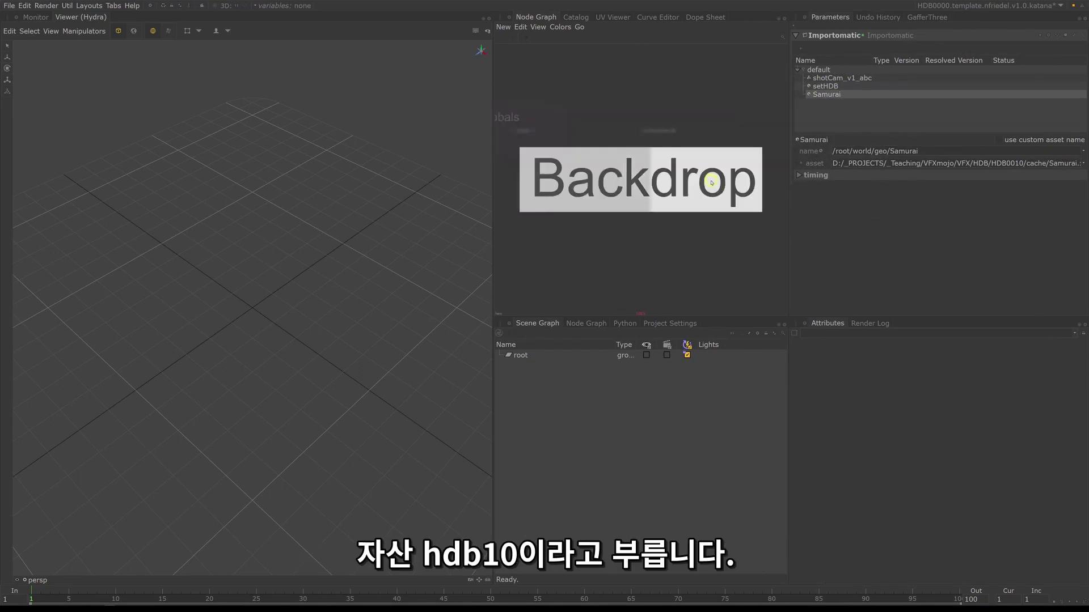
{"action": "key", "text": "Return"}
{"action": "left_click", "coordinate": [613, 112]}
{"action": "left_click_drag", "start_coordinate": [628, 120], "coordinate": [735, 159]}
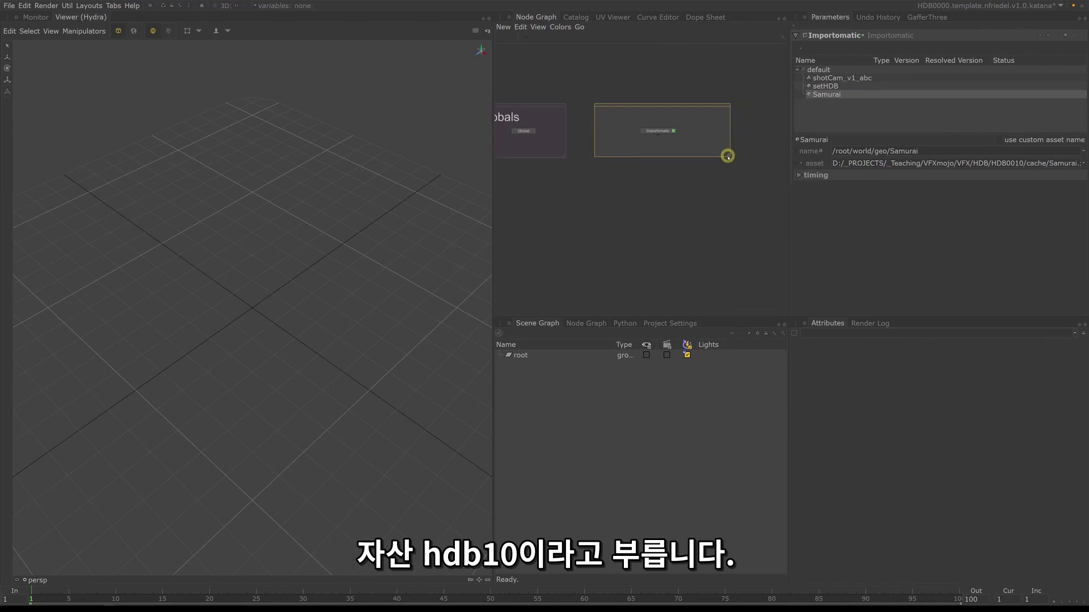
Step: Title the backdrop 'Assets - HDB0010', colour it blue-purple, and set fontScale to 3
{"action": "double_click", "coordinate": [693, 108]}
{"action": "left_click_drag", "start_coordinate": [545, 229], "coordinate": [606, 220]}
{"action": "type", "text": "Assets"}
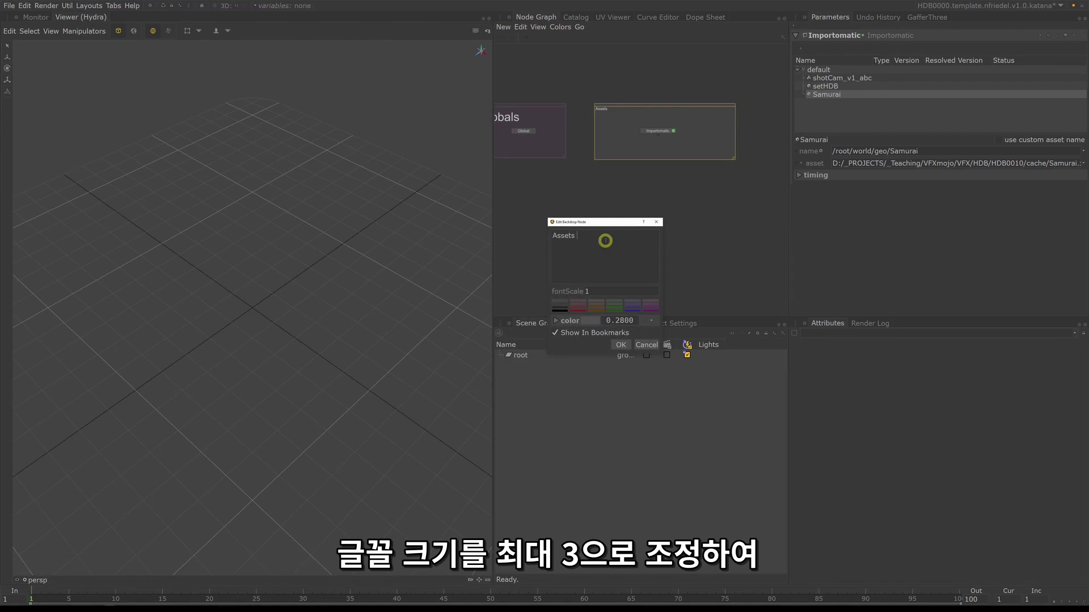
{"action": "type", "text": " - HDB"}
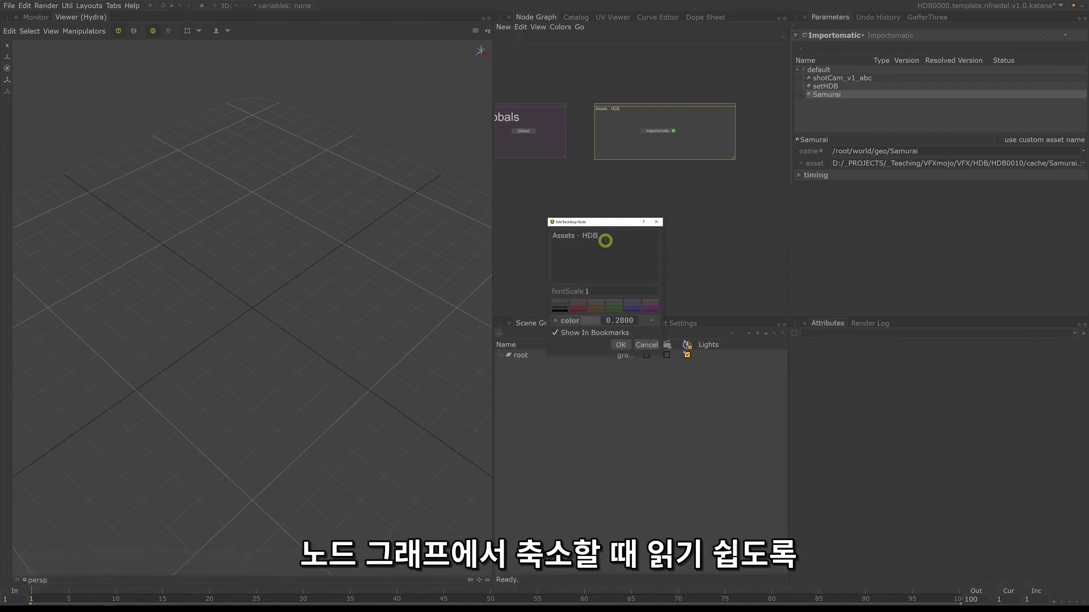
{"action": "type", "text": "HDB0010"}
{"action": "left_click", "coordinate": [633, 306]}
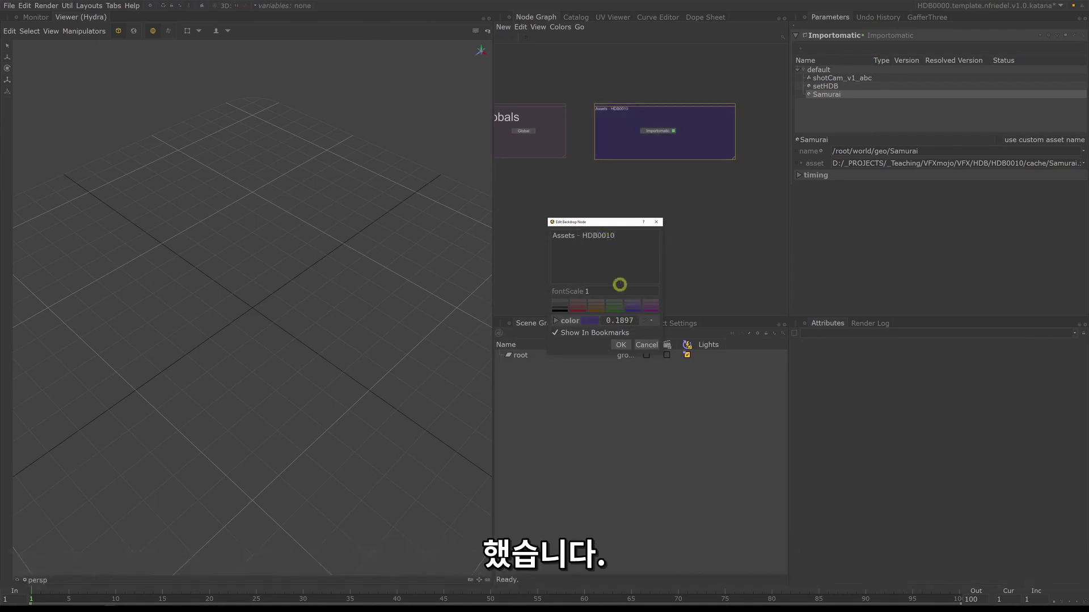
{"action": "type", "text": "3"}
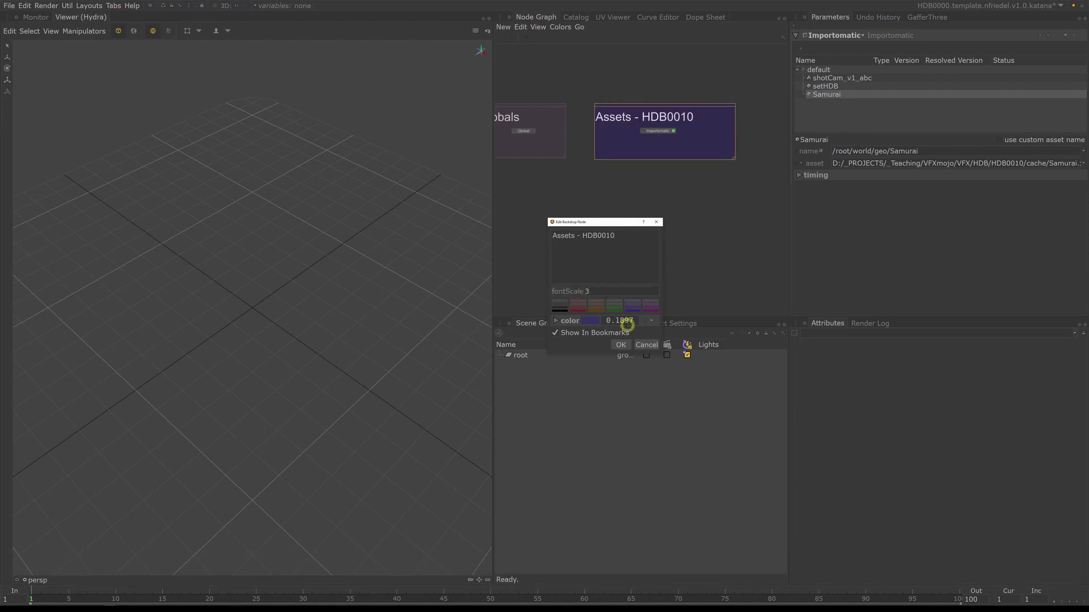
{"action": "left_click", "coordinate": [626, 344]}
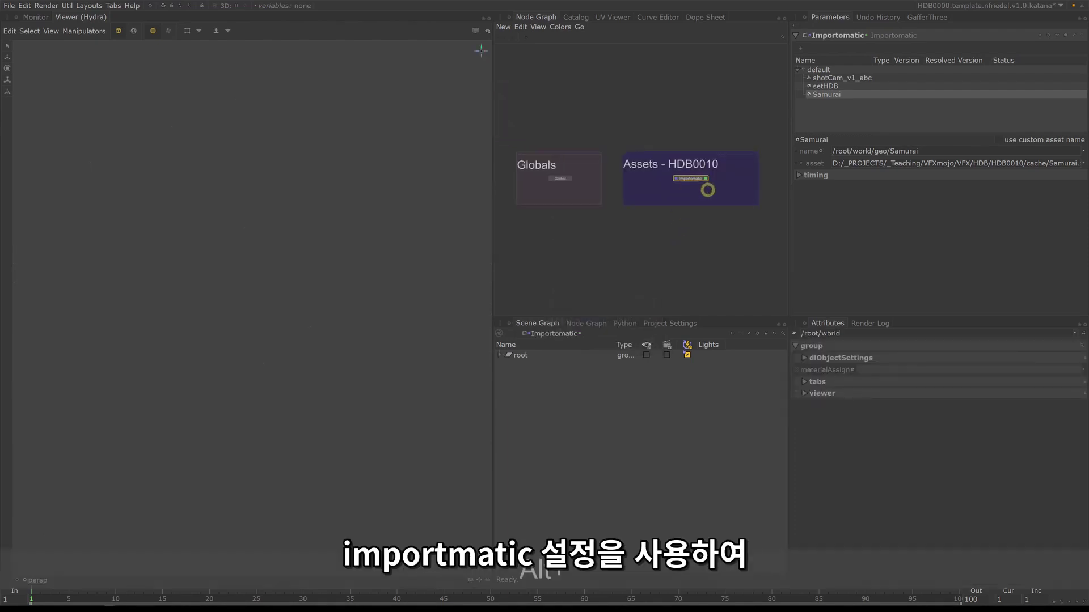
Step: Expand root/world/geo in the Scene Graph and inspect shotCam_v1_abc, setHDB and Samurai
{"action": "scroll", "coordinate": [709, 191], "scroll_direction": "up", "scroll_amount": 3}
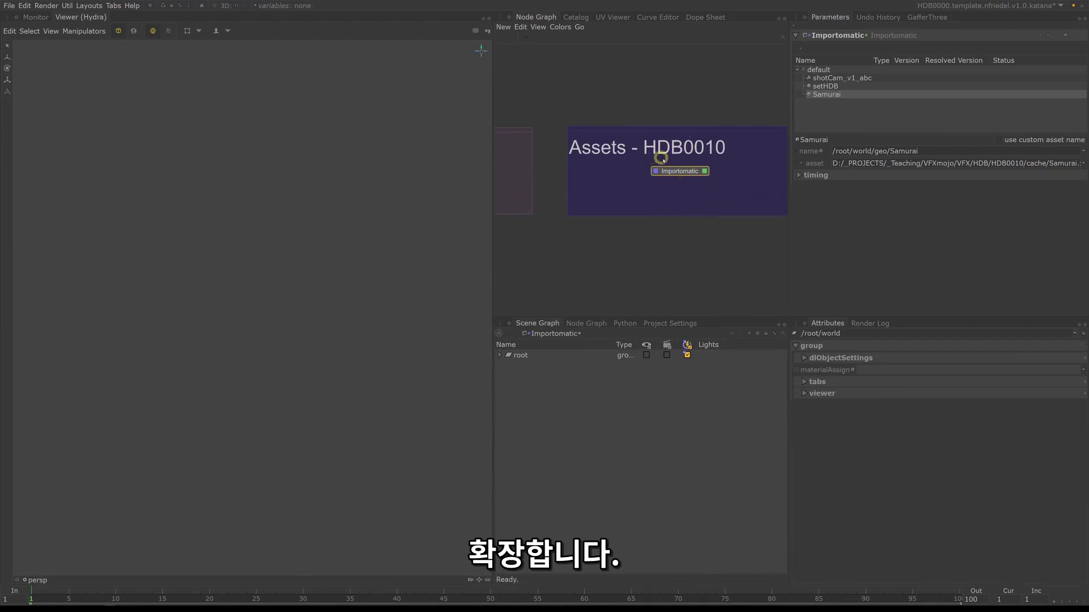
{"action": "left_click", "coordinate": [499, 355]}
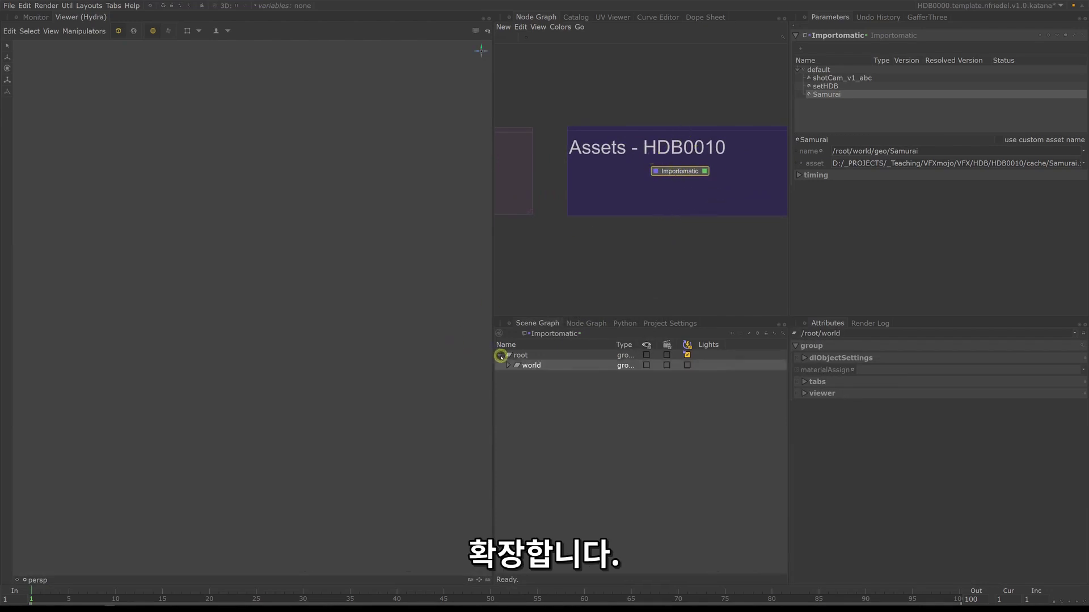
{"action": "left_click", "coordinate": [508, 365]}
{"action": "left_click", "coordinate": [517, 376]}
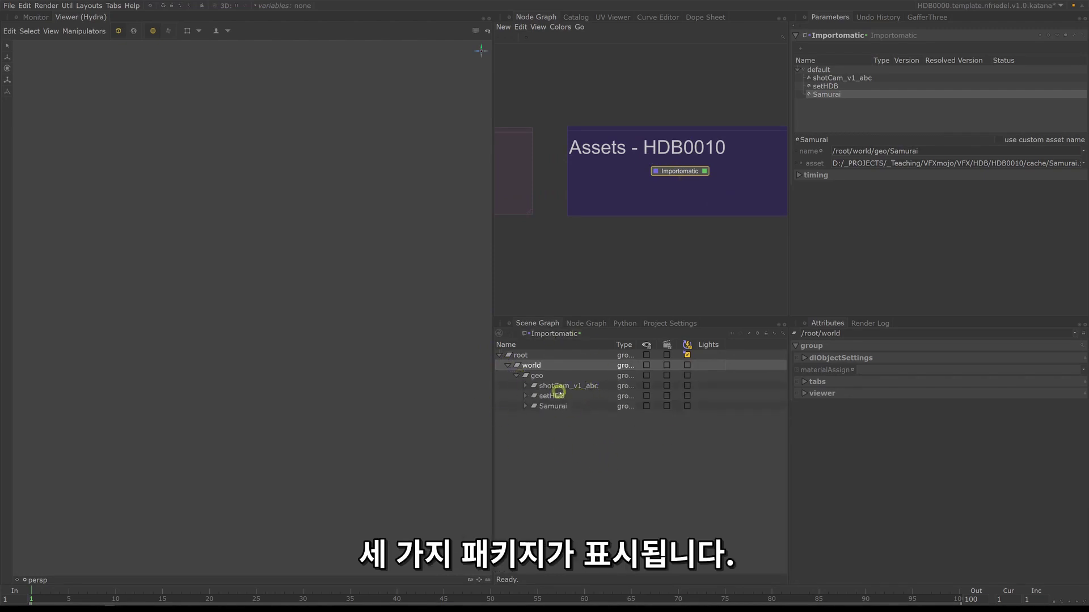
{"action": "left_click", "coordinate": [558, 386]}
{"action": "left_click", "coordinate": [555, 396]}
{"action": "left_click", "coordinate": [559, 407]}
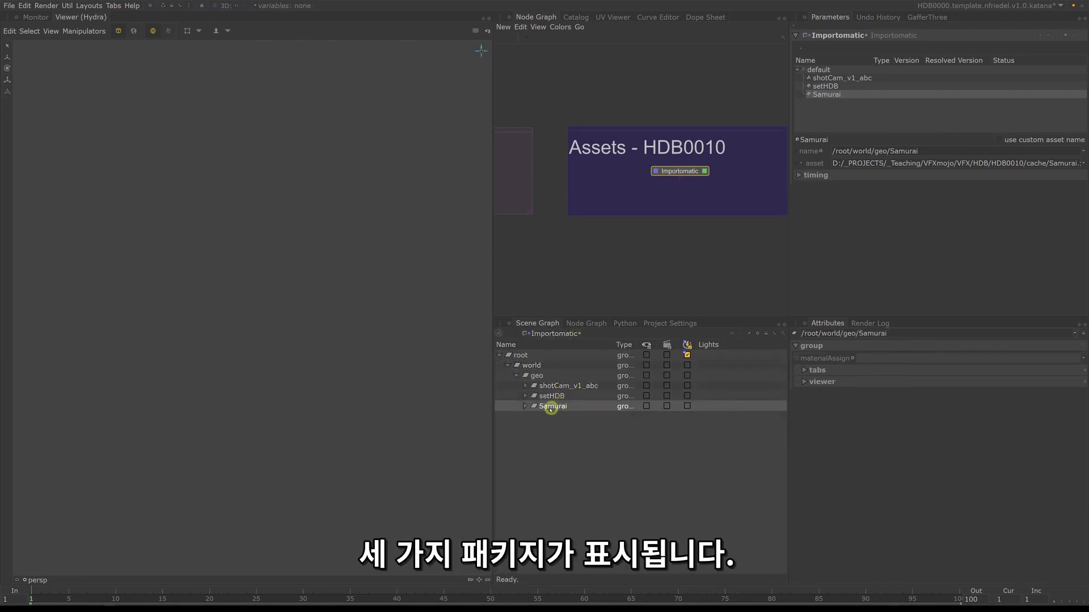
{"action": "left_click", "coordinate": [536, 386]}
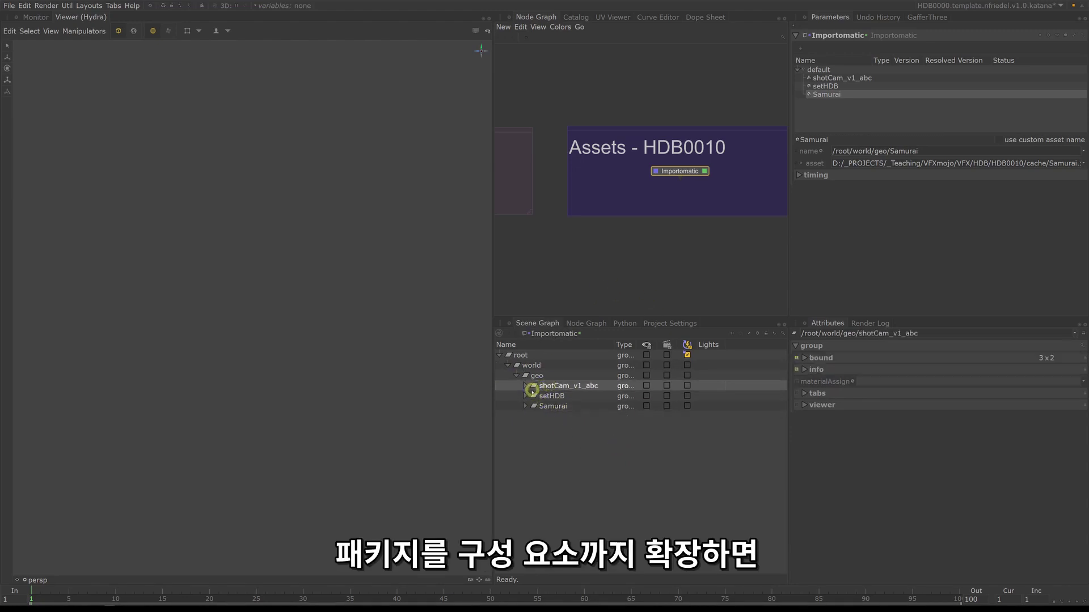
{"action": "left_click", "coordinate": [548, 395]}
Step: Expand setHDB and Samurai, then drill into shotCam_v1_abc to select shotCamShape
{"action": "left_click", "coordinate": [525, 396]}
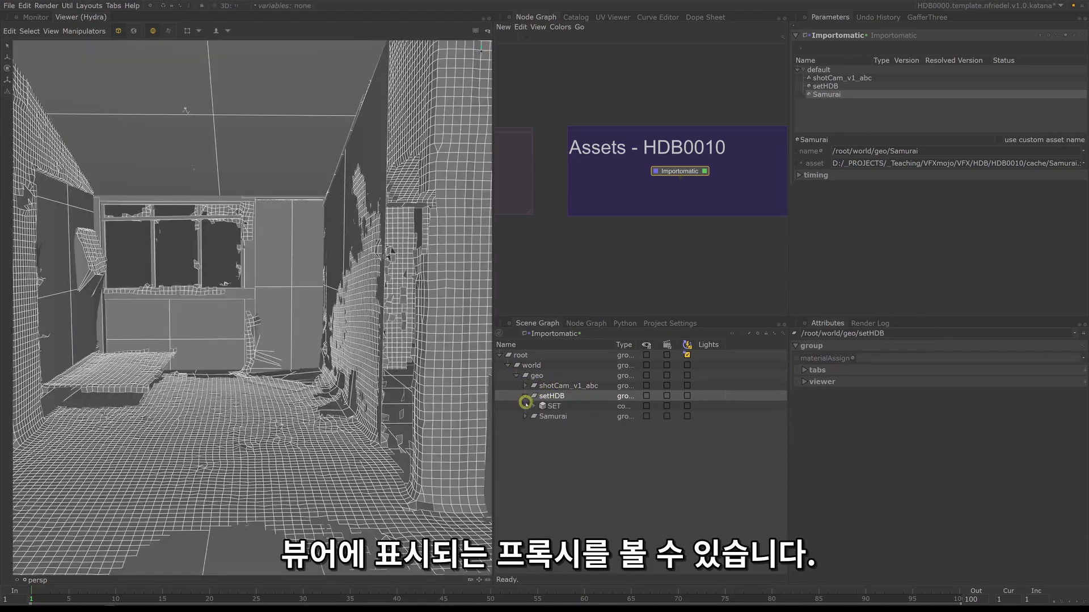
{"action": "left_click", "coordinate": [526, 415], "text": "shift"}
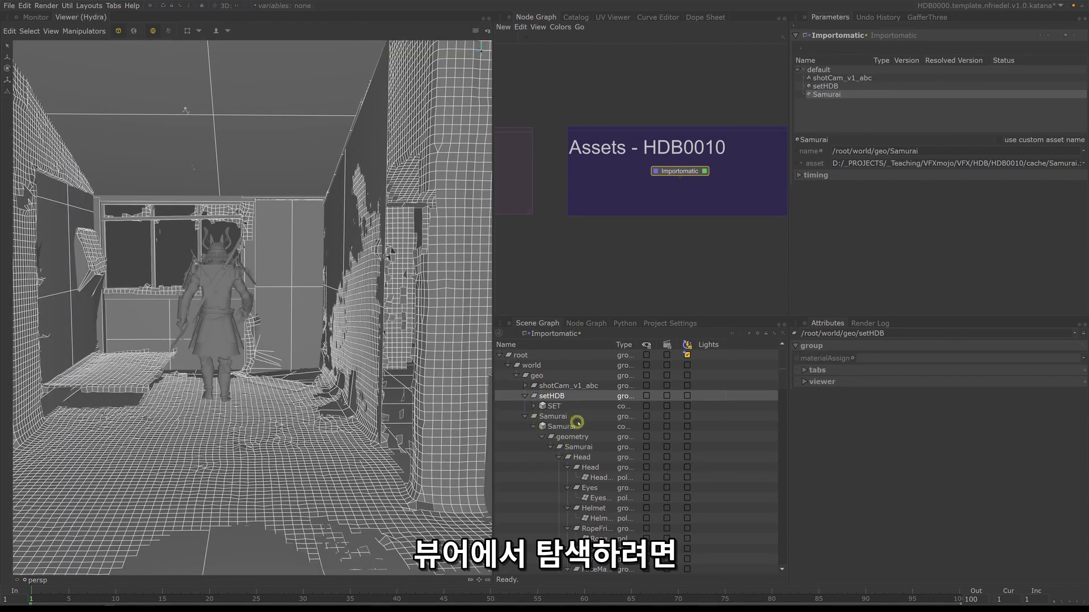
{"action": "left_click", "coordinate": [526, 386]}
{"action": "left_click", "coordinate": [533, 395]}
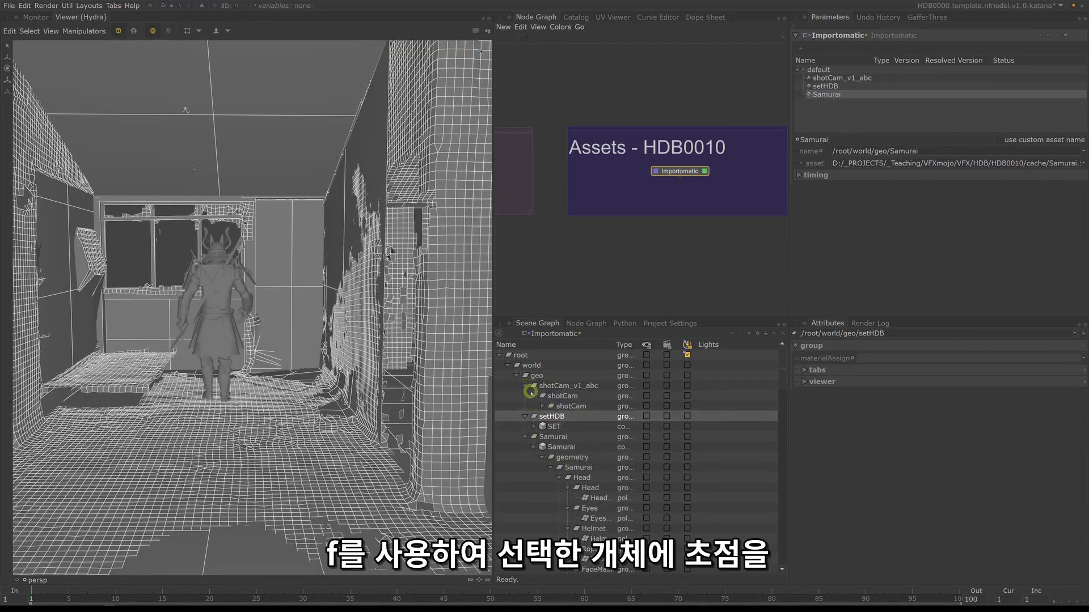
{"action": "left_click", "coordinate": [544, 406]}
{"action": "left_click", "coordinate": [561, 415]}
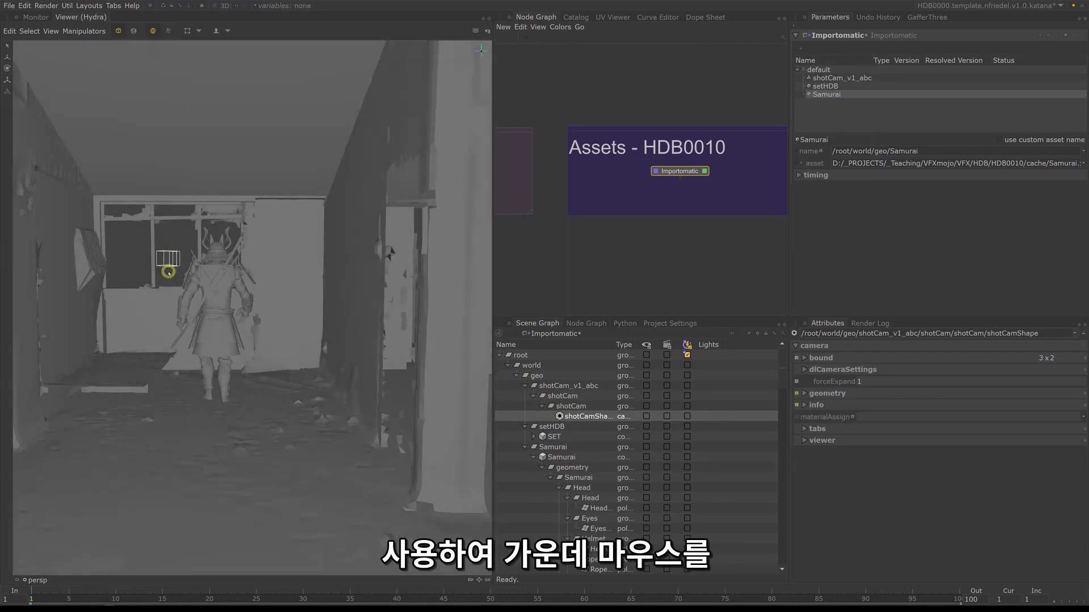
Step: Frame the camera and orbit the viewer to show the room set and Samurai
{"action": "key", "text": "f"}
{"action": "right_click_drag", "start_coordinate": [281, 241], "coordinate": [97, 249], "text": "alt"}
{"action": "mouse_move", "coordinate": [133, 283]}
{"action": "left_mouse_down", "text": "alt"}
{"action": "mouse_move", "coordinate": [165, 299]}
{"action": "mouse_move", "coordinate": [119, 294]}
{"action": "mouse_move", "coordinate": [145, 289]}
{"action": "left_mouse_up", "text": "alt"}
{"action": "middle_click_drag", "start_coordinate": [279, 302], "coordinate": [190, 218], "text": "alt"}
{"action": "right_click_drag", "start_coordinate": [279, 259], "coordinate": [246, 282], "text": "alt"}
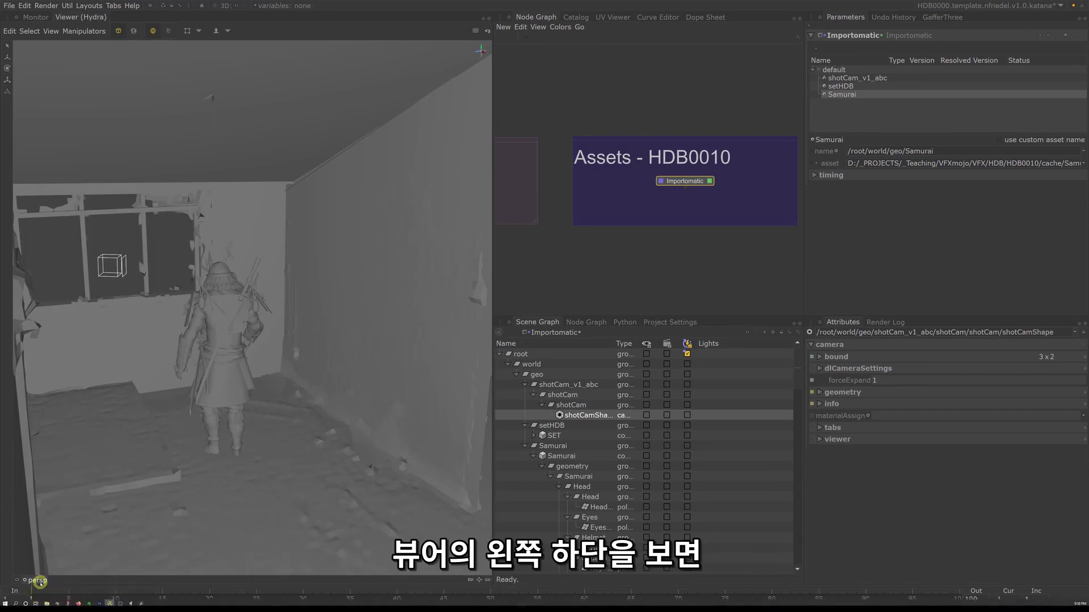
Step: Check the viewer's camera list, then reselect the camera in the viewer
{"action": "left_click", "coordinate": [39, 580]}
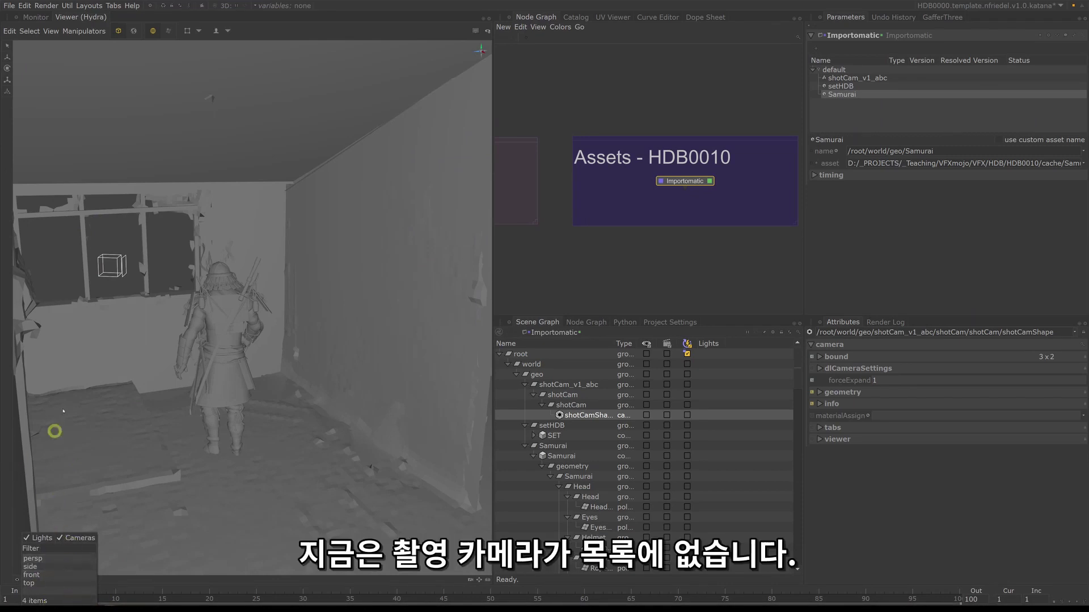
{"action": "left_click", "coordinate": [123, 239]}
{"action": "left_click", "coordinate": [110, 266]}
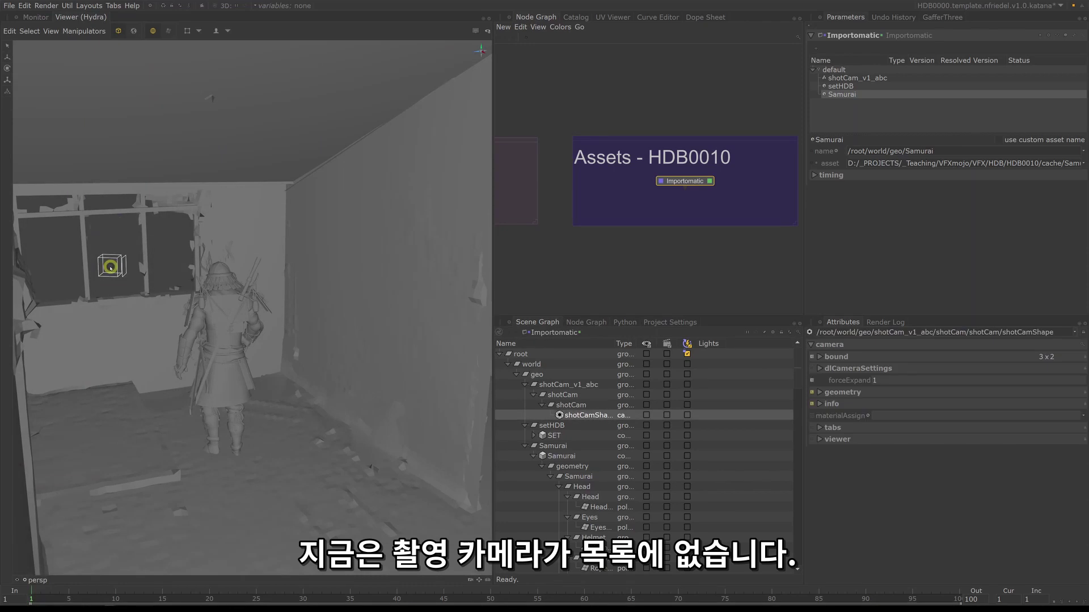
Step: Set addToCameraList to Yes for the shotCam_v1_abc asset in Importomatic
{"action": "middle_click_drag", "start_coordinate": [640, 244], "coordinate": [632, 247]}
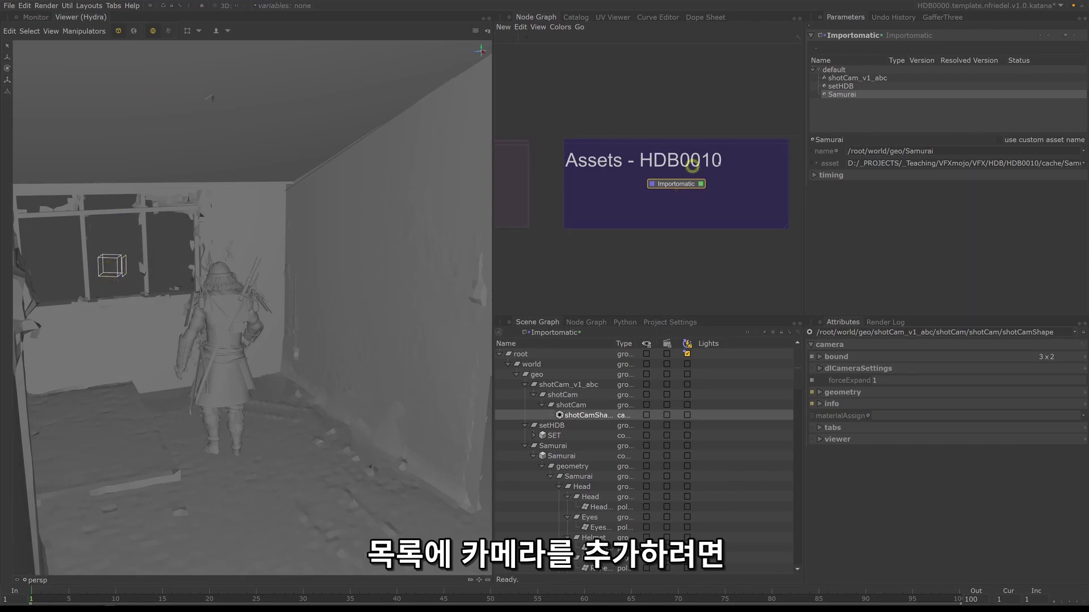
{"action": "left_click", "coordinate": [862, 79]}
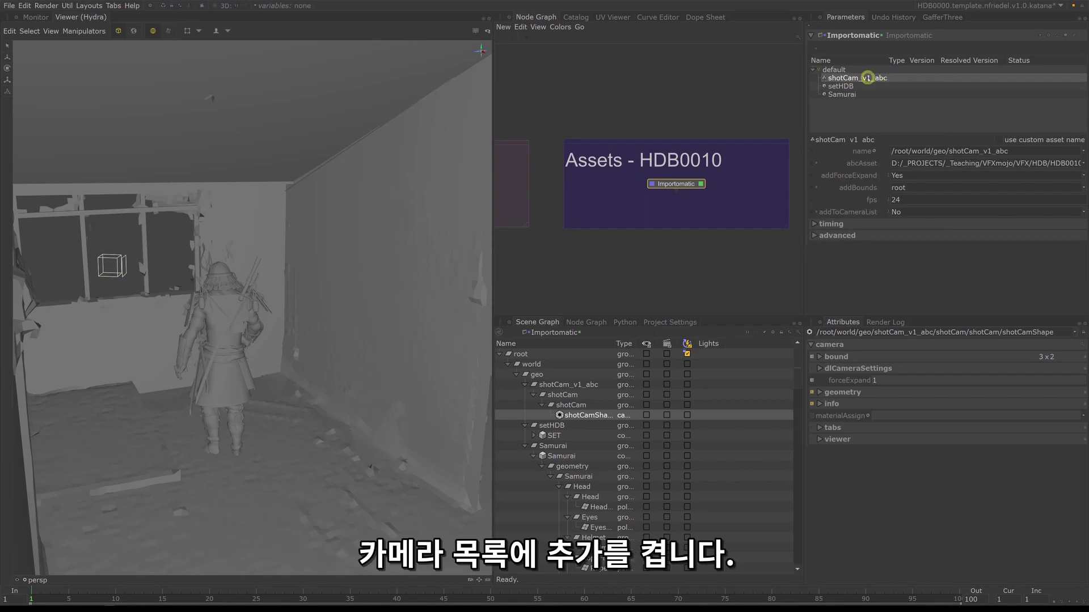
{"action": "left_click", "coordinate": [922, 211]}
{"action": "left_click", "coordinate": [916, 221]}
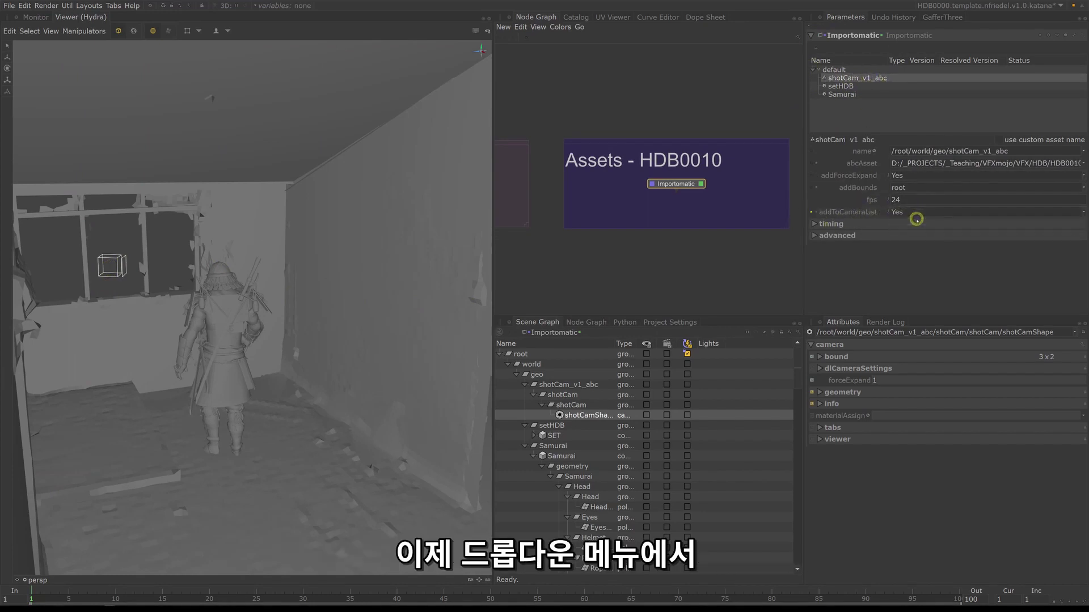
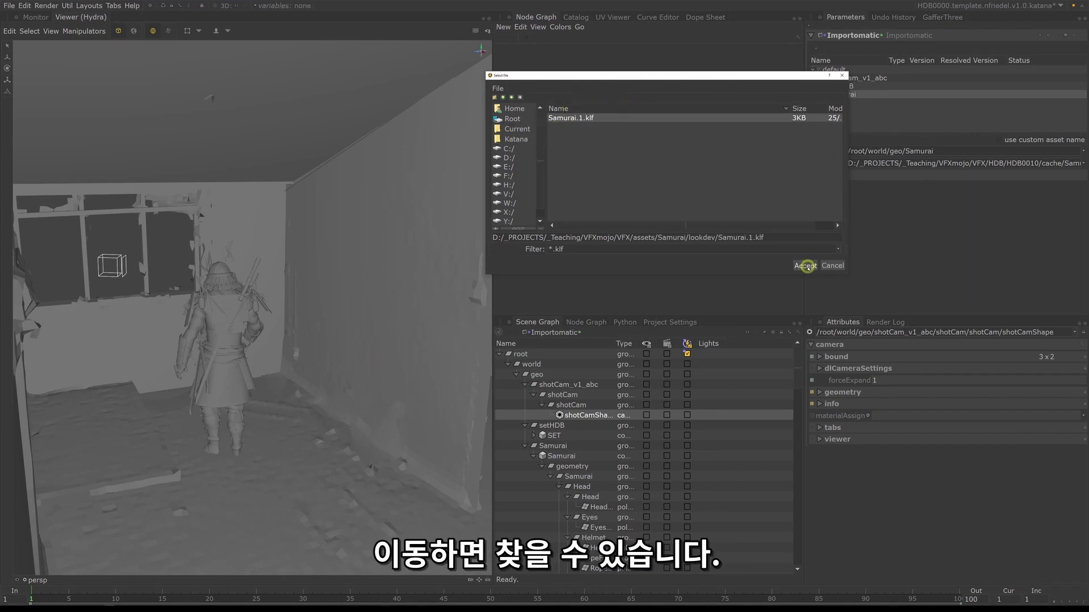
Step: Accept Samurai.1.klf as the Samurai look file and check its lookfile path
{"action": "left_click", "coordinate": [806, 266]}
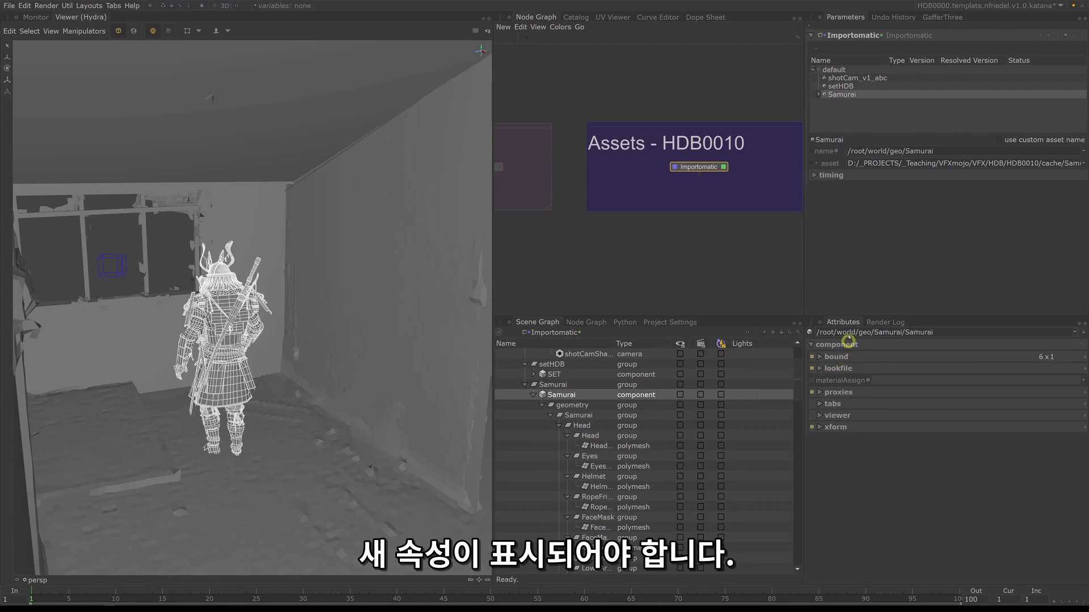
{"action": "left_click", "coordinate": [850, 368]}
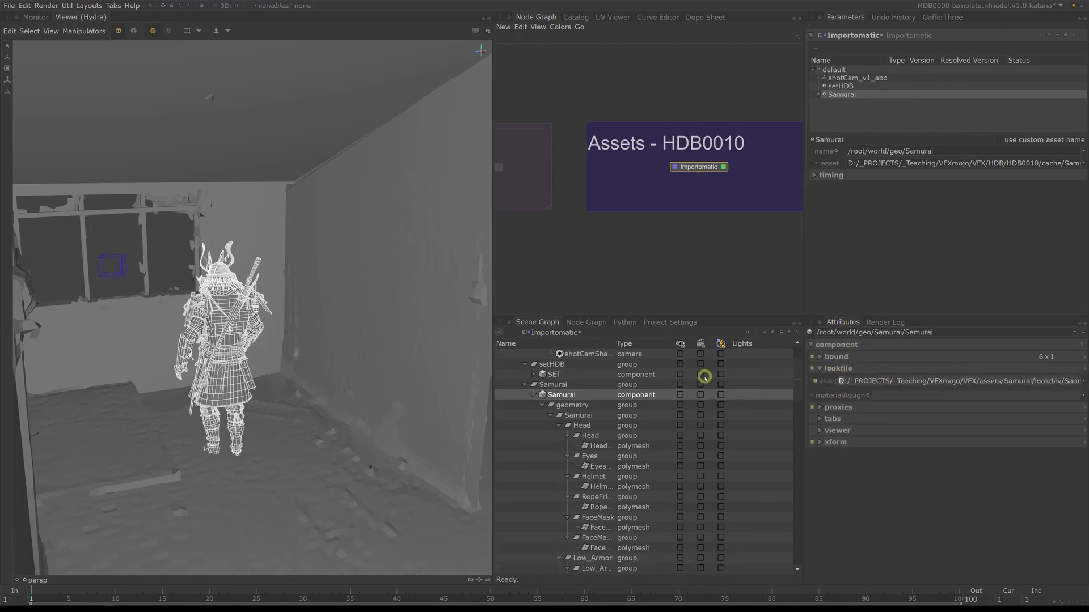
{"action": "left_click", "coordinate": [820, 94]}
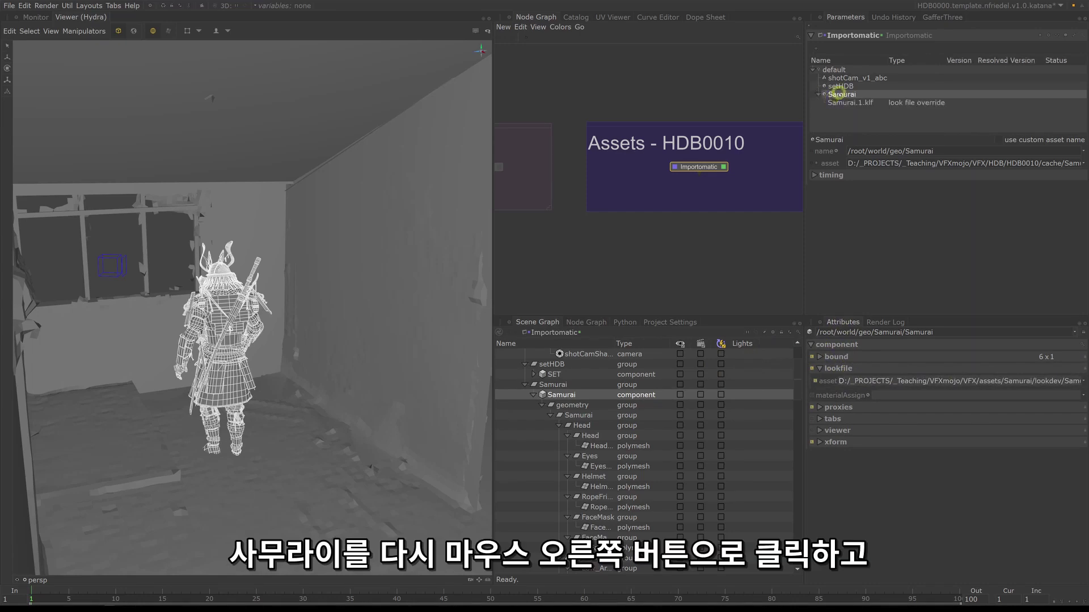
Step: Assign textures/textures.xml as the Samurai's attribute file and show the override in the modifiers
{"action": "right_click", "coordinate": [838, 94]}
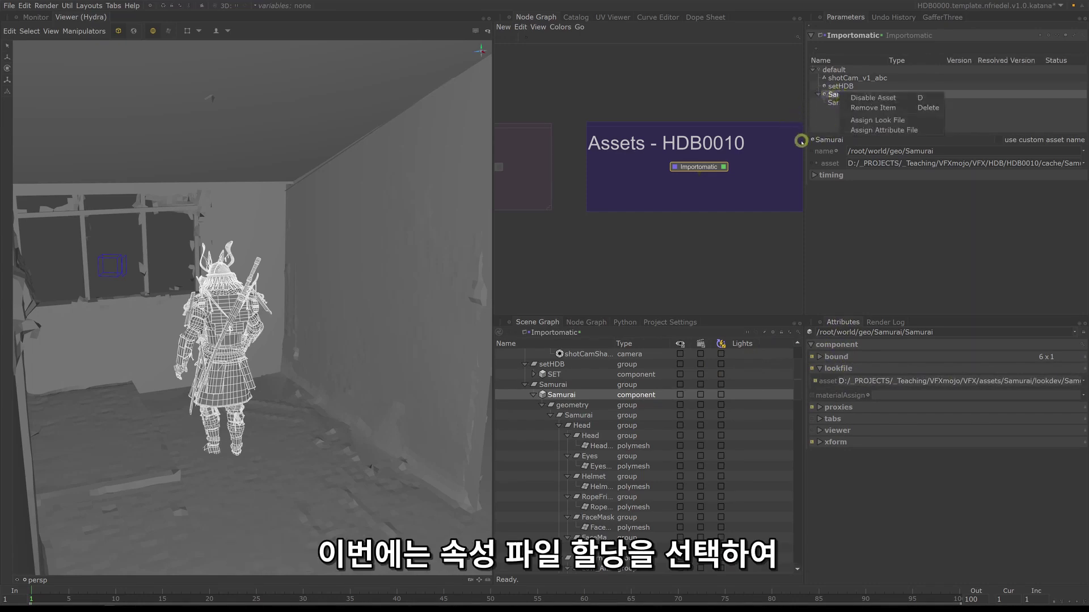
{"action": "left_click", "coordinate": [876, 131]}
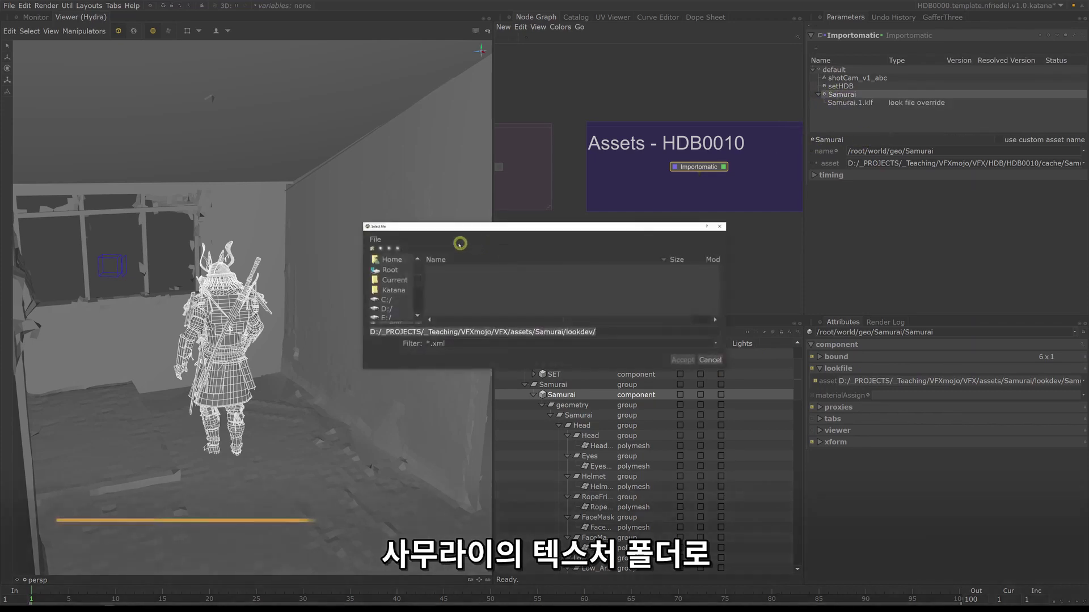
{"action": "left_click_drag", "start_coordinate": [462, 223], "coordinate": [497, 101]}
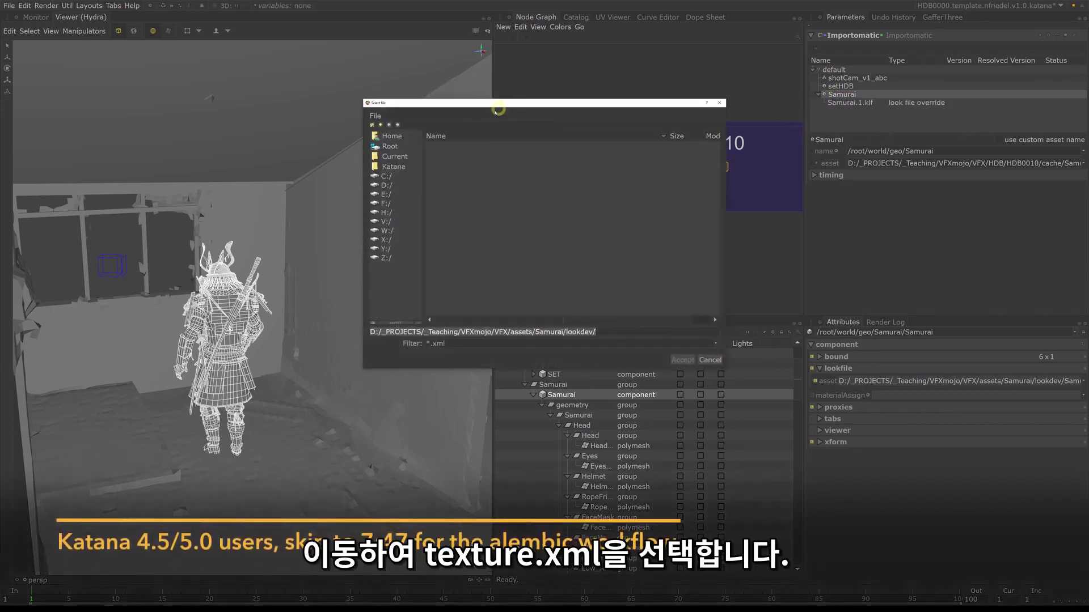
{"action": "left_click", "coordinate": [380, 124]}
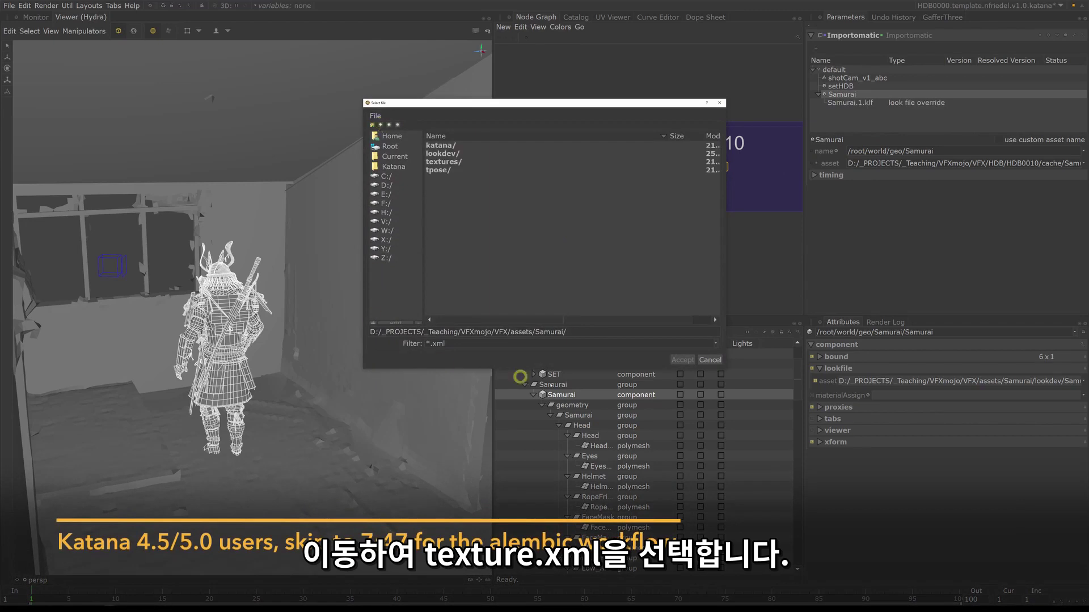
{"action": "double_click", "coordinate": [457, 162]}
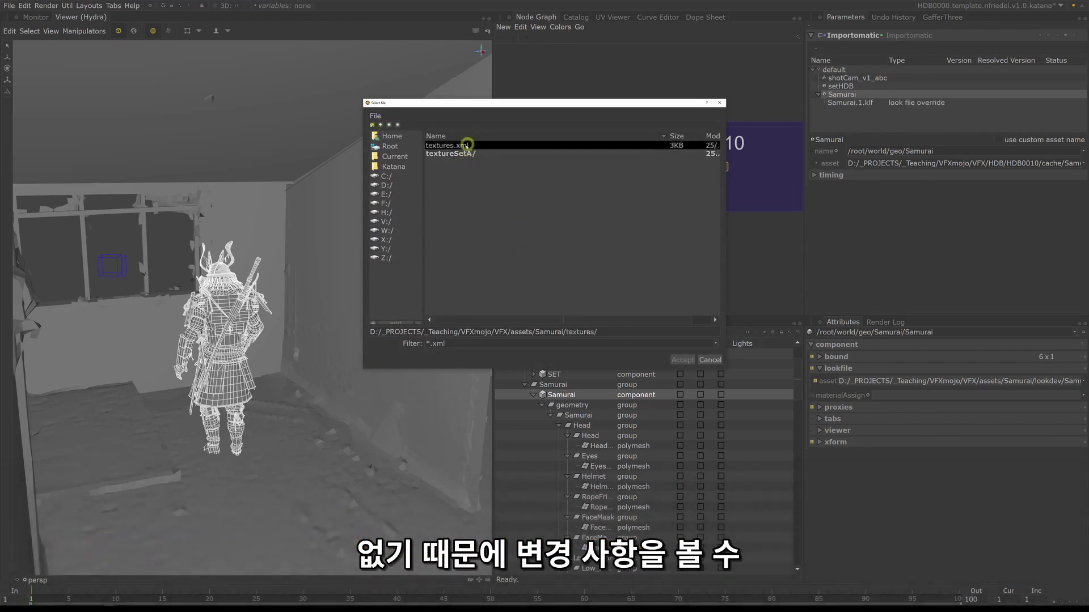
{"action": "left_click", "coordinate": [441, 146]}
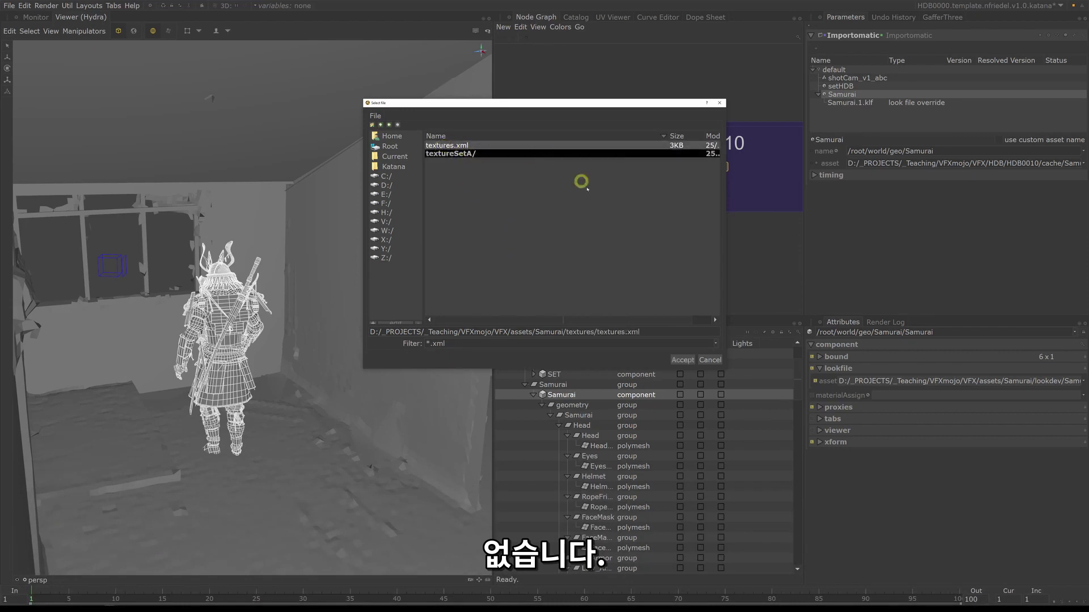
{"action": "left_click", "coordinate": [684, 360]}
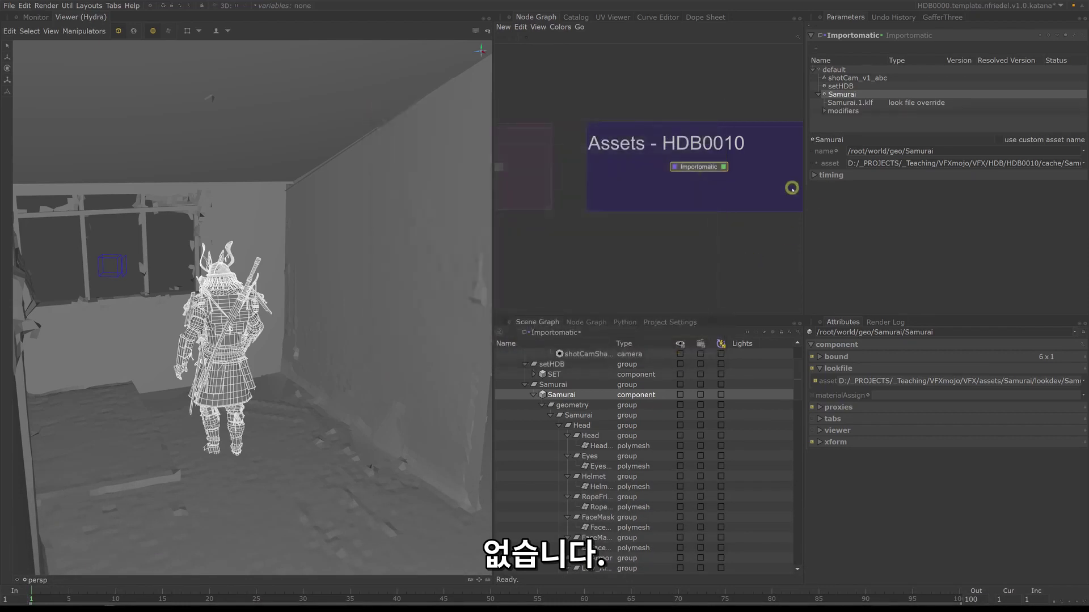
{"action": "left_click", "coordinate": [824, 110]}
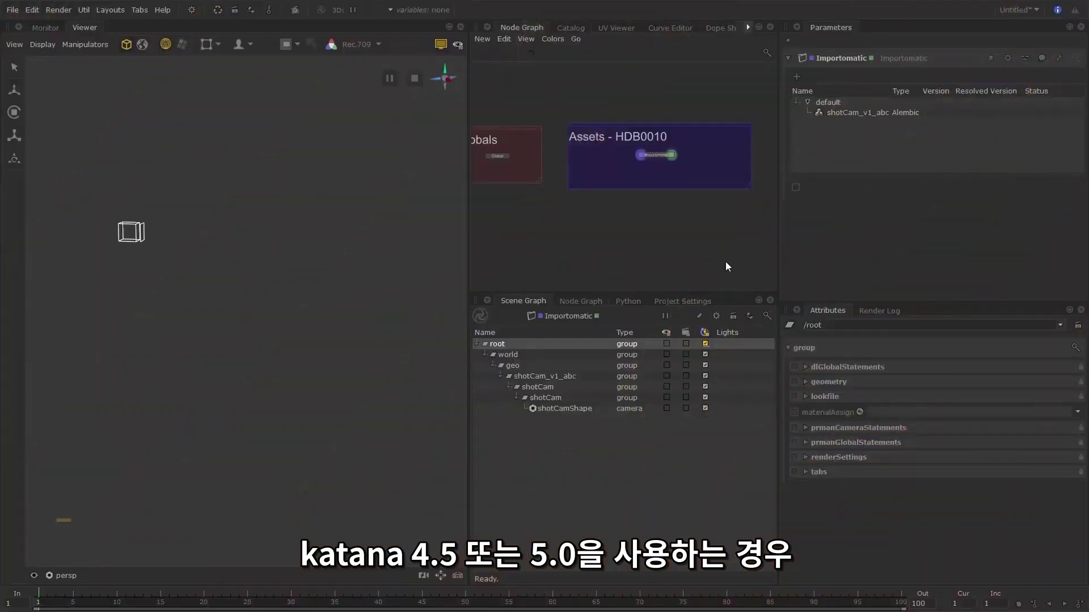
Step: Add the HDB_Set.v1.abc Alembic cache to Importomatic
{"action": "left_click", "coordinate": [800, 77]}
{"action": "left_click", "coordinate": [864, 90]}
{"action": "left_click", "coordinate": [576, 238]}
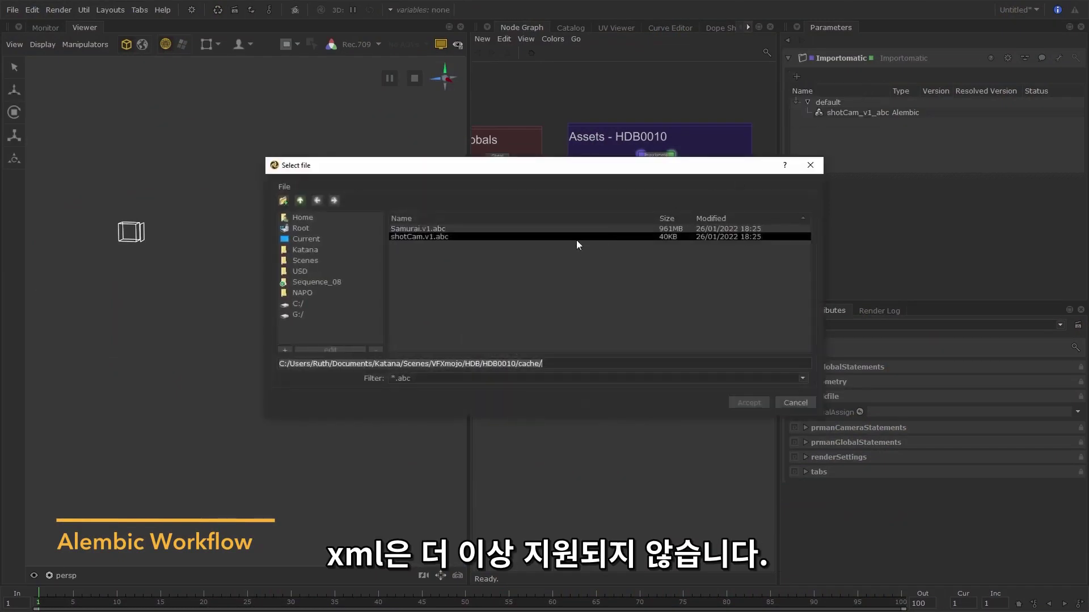
{"action": "left_click", "coordinate": [300, 200]}
{"action": "left_click", "coordinate": [299, 201]}
{"action": "left_click", "coordinate": [300, 200]}
{"action": "left_click", "coordinate": [430, 261]}
{"action": "left_click", "coordinate": [431, 230]}
{"action": "left_click", "coordinate": [433, 246]}
{"action": "left_click", "coordinate": [440, 239]}
{"action": "left_click", "coordinate": [753, 402]}
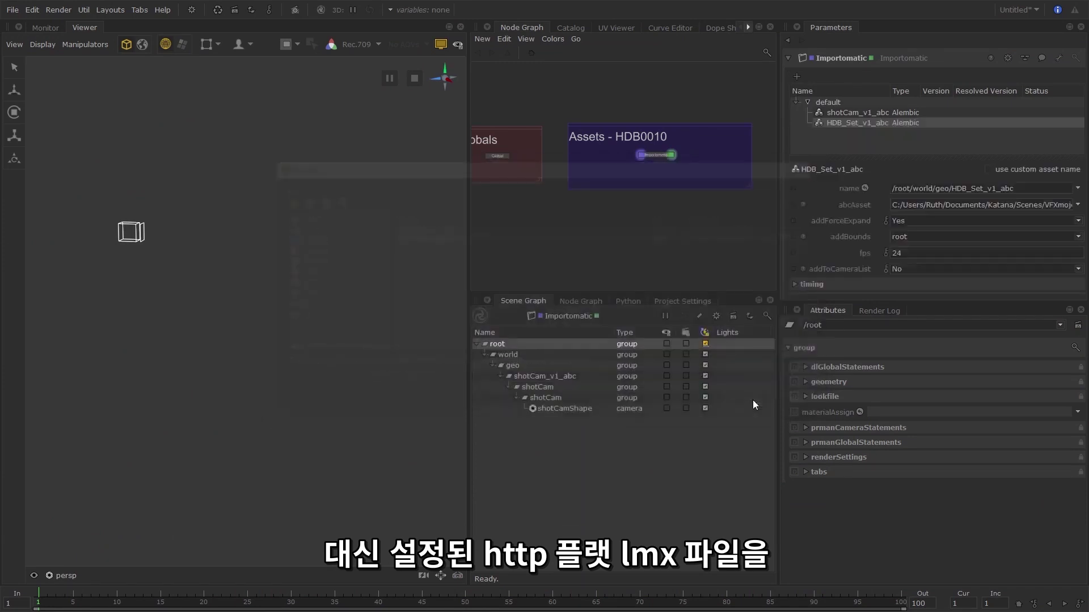
Step: Add the Samurai.v1.abc cache from the HDB0010 shot's cache folder
{"action": "left_click", "coordinate": [797, 78]}
{"action": "left_click", "coordinate": [818, 91]}
{"action": "left_click", "coordinate": [301, 201]}
{"action": "left_click", "coordinate": [301, 201]}
{"action": "double_click", "coordinate": [414, 252]}
{"action": "left_click", "coordinate": [440, 237]}
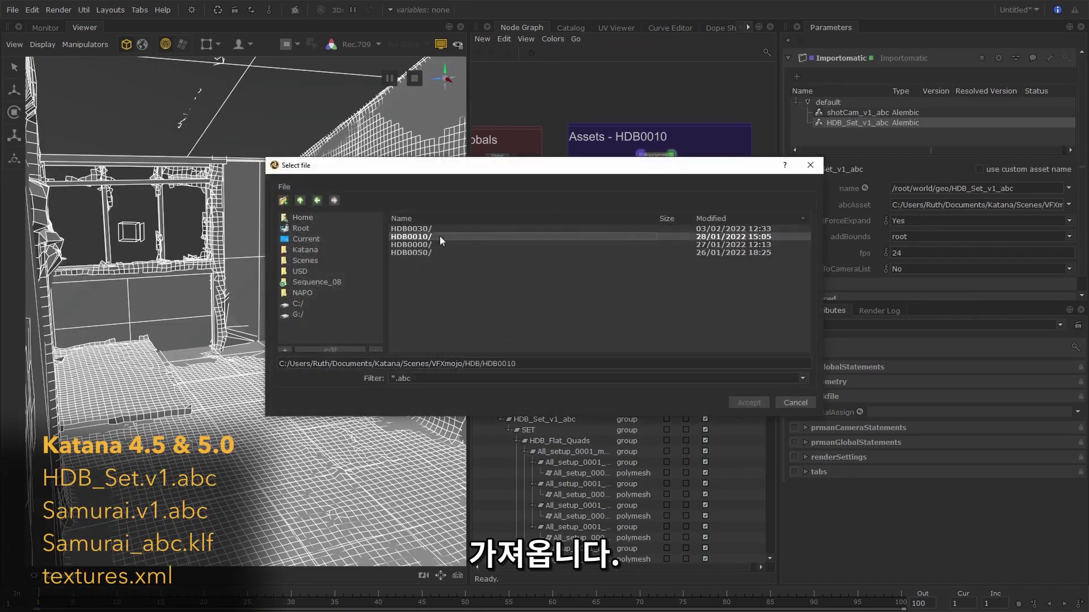
{"action": "double_click", "coordinate": [440, 236]}
{"action": "double_click", "coordinate": [422, 254]}
{"action": "left_click", "coordinate": [436, 230]}
{"action": "left_click", "coordinate": [754, 403]}
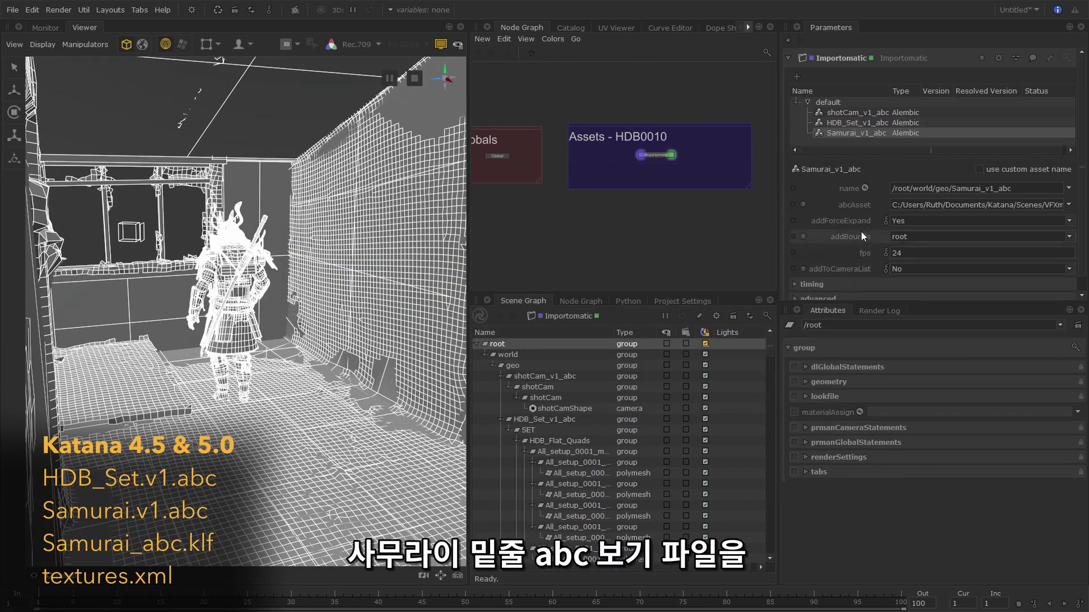
Step: Assign assets/Samurai/lookdev/Samurai_abc.klf as the Samurai_v1_abc look file
{"action": "right_click", "coordinate": [880, 135]}
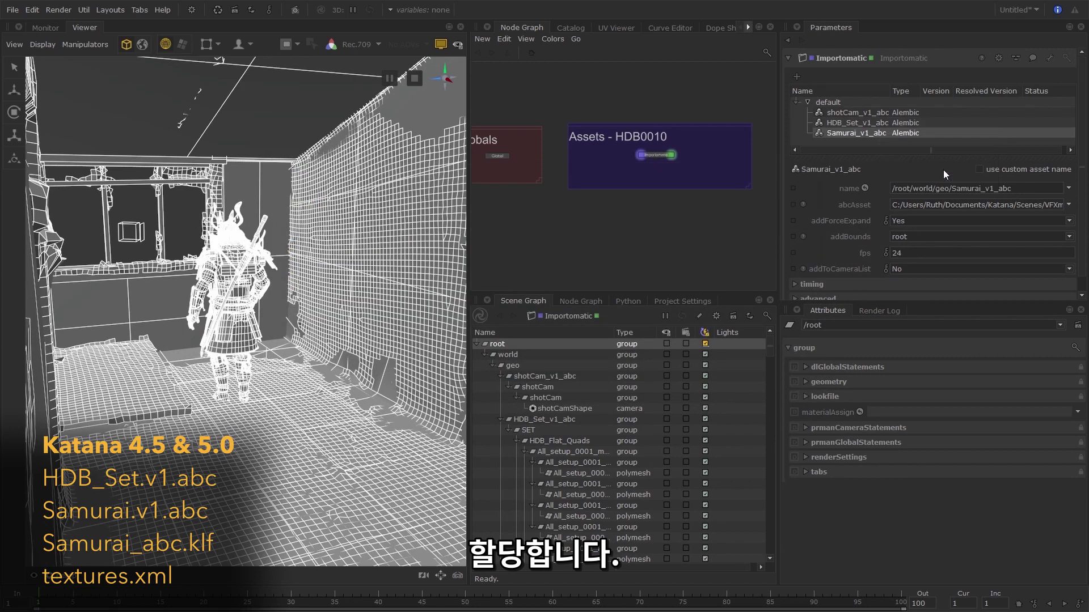
{"action": "left_click", "coordinate": [943, 169]}
{"action": "left_click", "coordinate": [300, 200]}
{"action": "left_click", "coordinate": [300, 200]}
{"action": "left_click", "coordinate": [300, 200]}
{"action": "double_click", "coordinate": [412, 260]}
{"action": "double_click", "coordinate": [404, 231]}
{"action": "left_click", "coordinate": [434, 228]}
{"action": "double_click", "coordinate": [434, 229]}
{"action": "left_click", "coordinate": [454, 229]}
{"action": "left_click", "coordinate": [758, 401]}
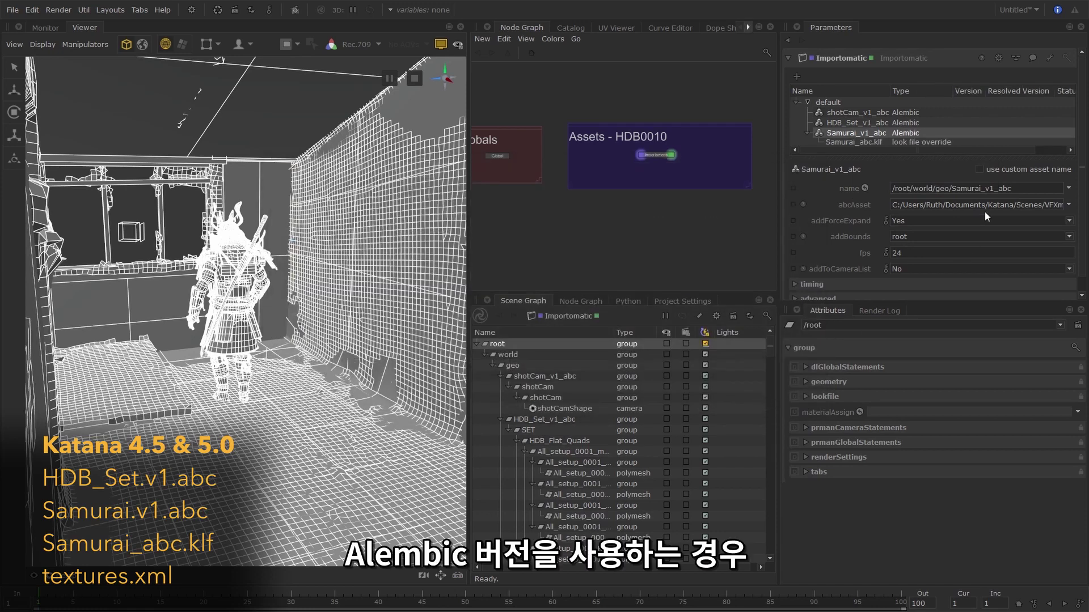
Step: Strip the _v1_abc suffix so the Samurai location ends in Samurai
{"action": "left_click_drag", "start_coordinate": [1011, 189], "coordinate": [996, 189]}
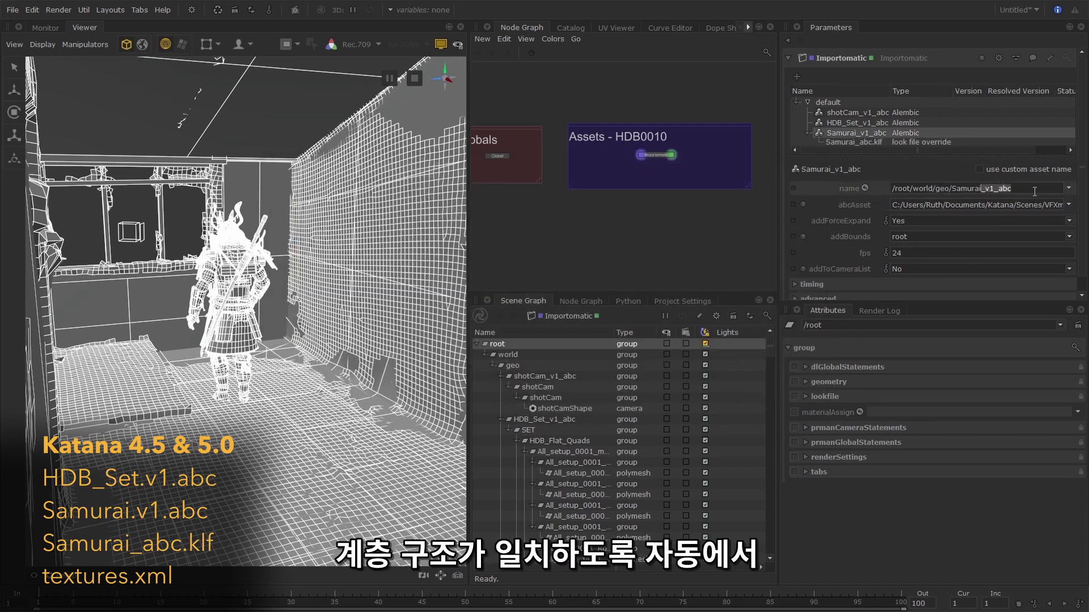
{"action": "key", "text": "BackSpace"}
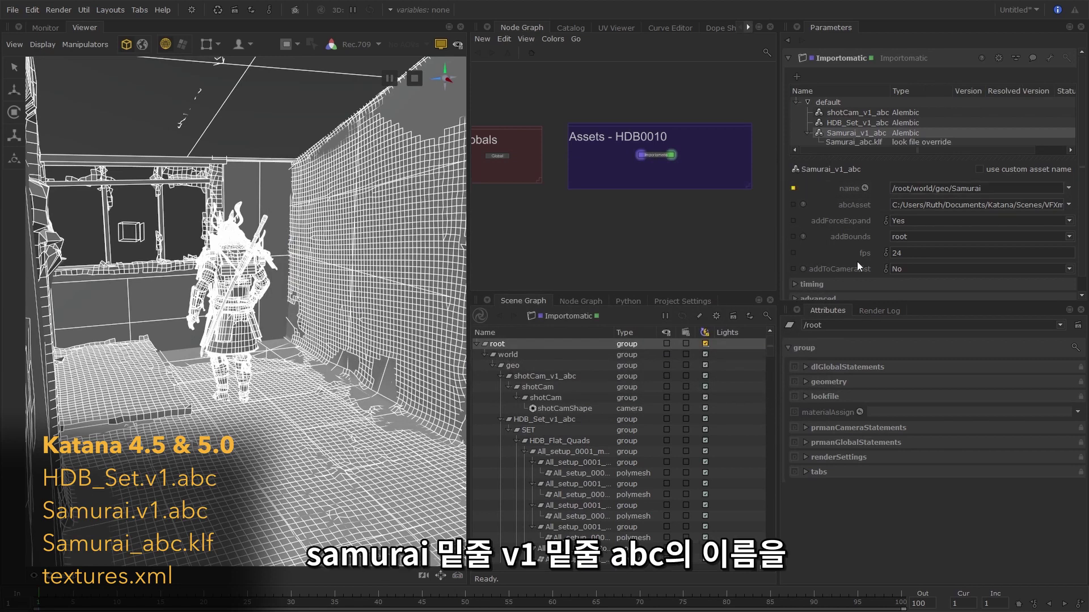
{"action": "scroll", "coordinate": [593, 431], "scroll_direction": "down", "scroll_amount": 1}
{"action": "left_click", "coordinate": [501, 386]}
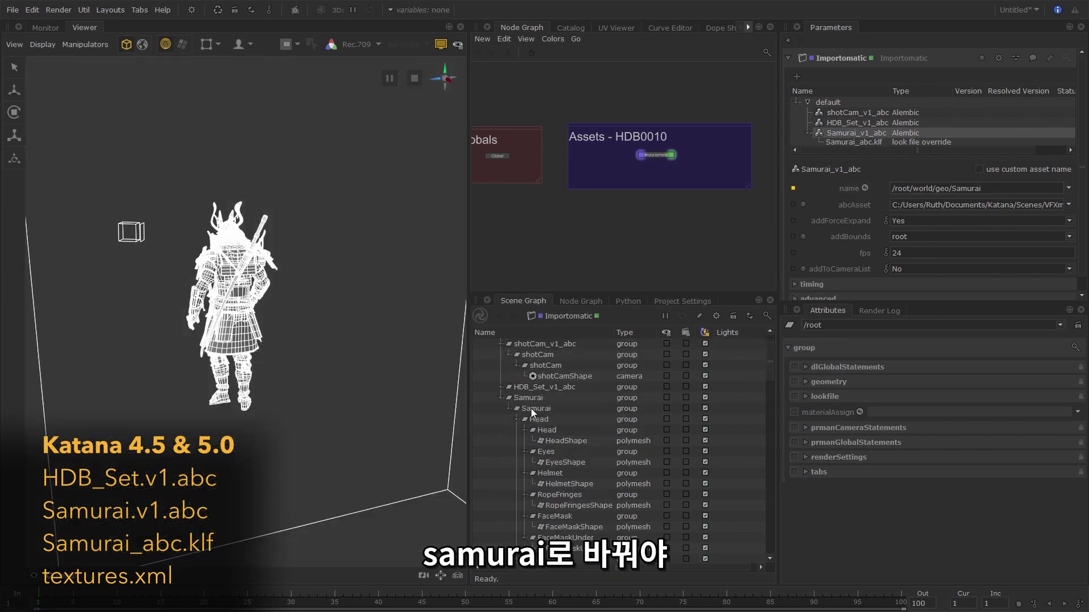
{"action": "left_click", "coordinate": [501, 387]}
{"action": "scroll", "coordinate": [577, 404], "scroll_direction": "up", "scroll_amount": 1}
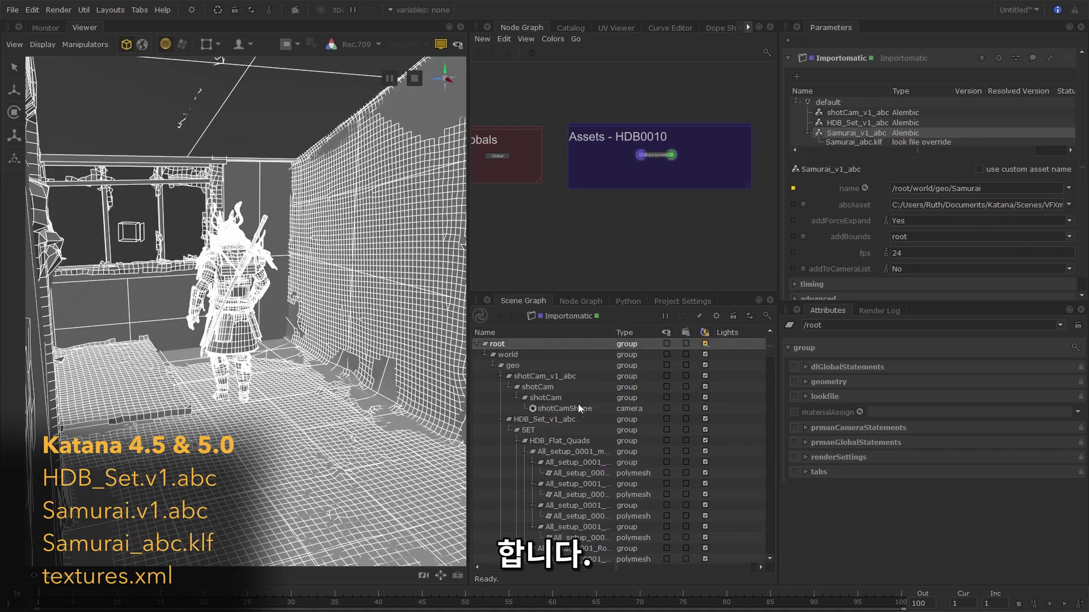
{"action": "scroll", "coordinate": [862, 159], "scroll_direction": "down", "scroll_amount": 1}
Step: Assign textures/textures.xml as the Samurai's attribute file and reveal its modifier
{"action": "right_click", "coordinate": [875, 117]}
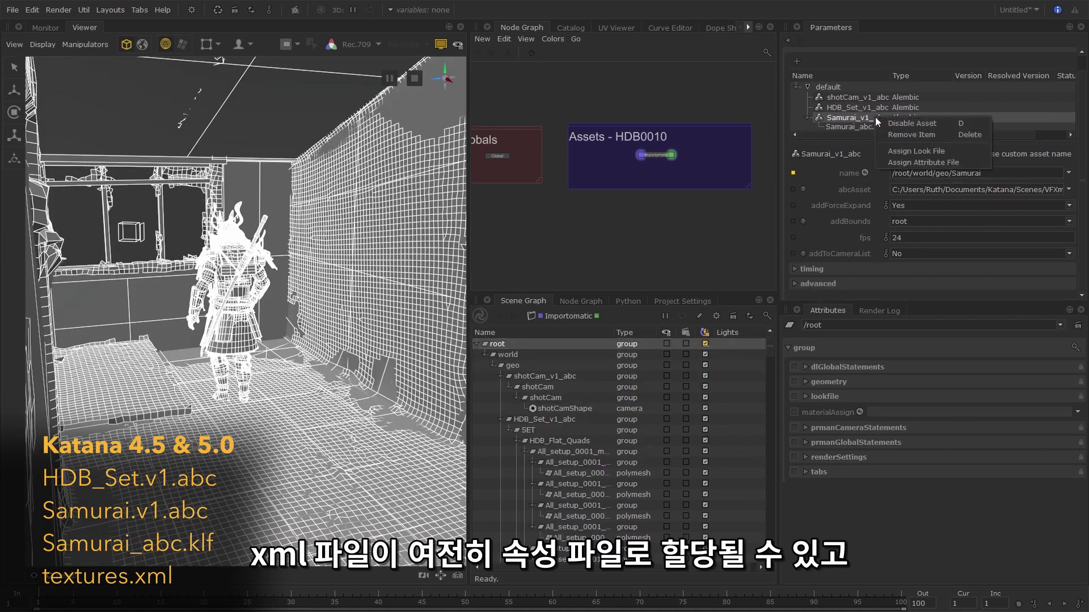
{"action": "left_click", "coordinate": [933, 162]}
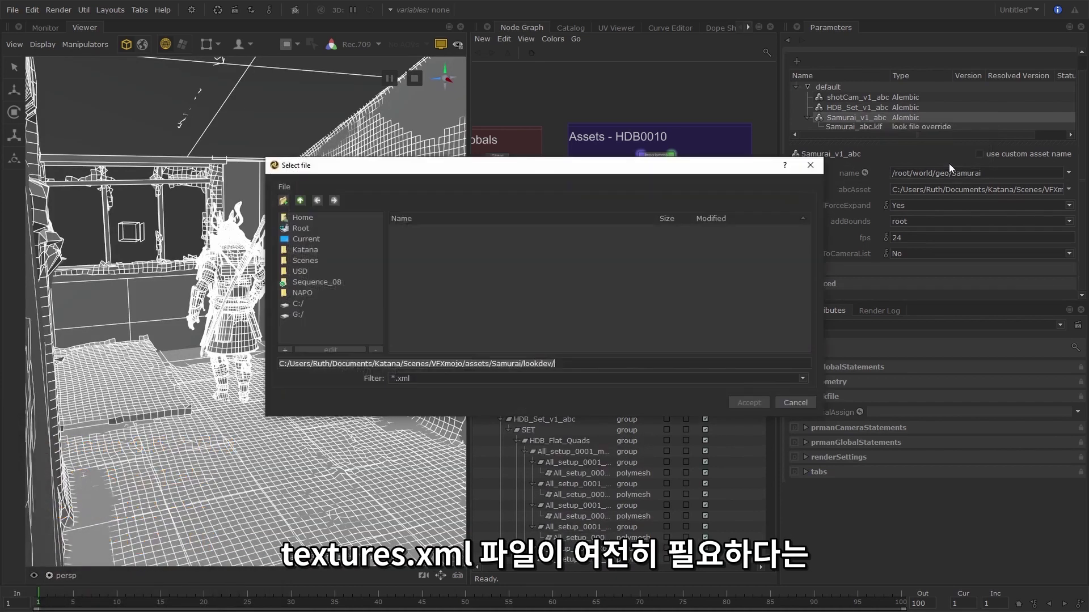
{"action": "left_click", "coordinate": [303, 201]}
{"action": "double_click", "coordinate": [410, 251]}
{"action": "left_click", "coordinate": [449, 238]}
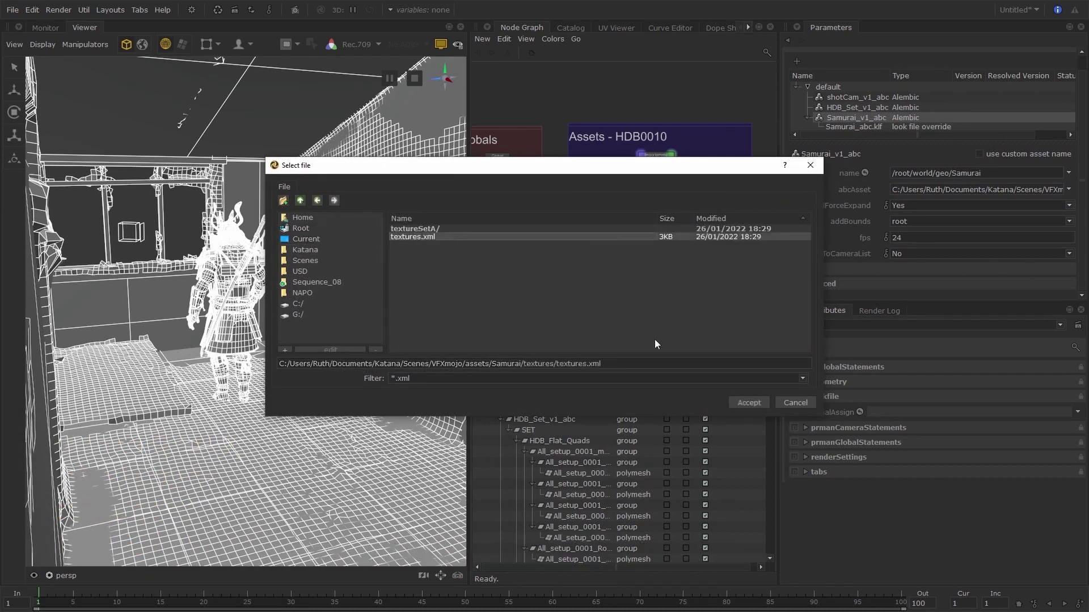
{"action": "left_click", "coordinate": [749, 403]}
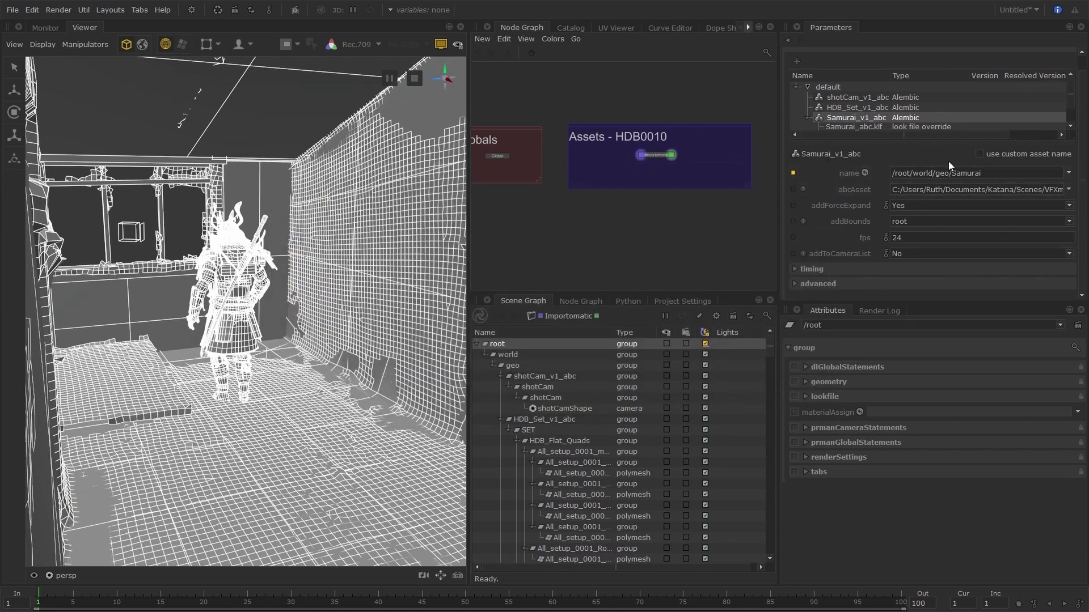
{"action": "left_click_drag", "start_coordinate": [955, 143], "coordinate": [951, 179]}
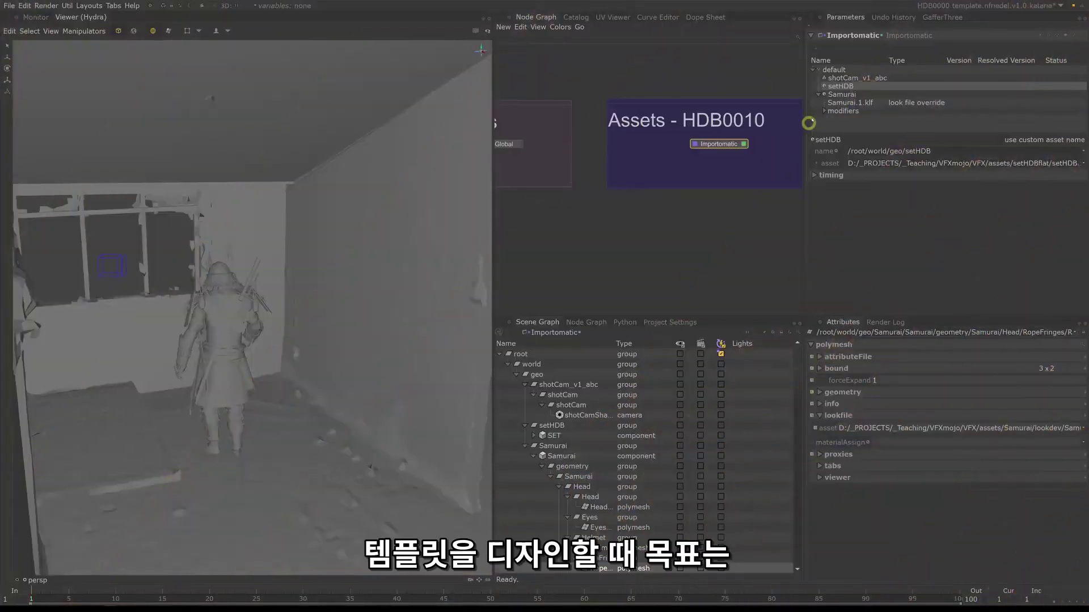
Step: Show the shotCam_v1_abc settings and collapse the Samurai, setHDB and shotCam scene graph locations
{"action": "left_click", "coordinate": [874, 79]}
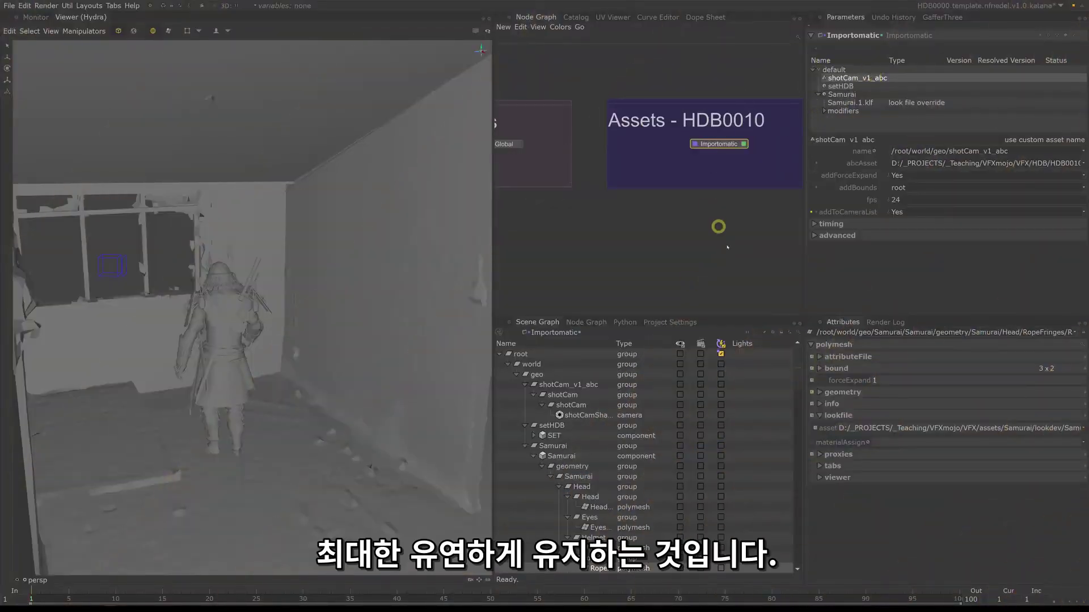
{"action": "left_click_drag", "start_coordinate": [805, 316], "coordinate": [789, 320]}
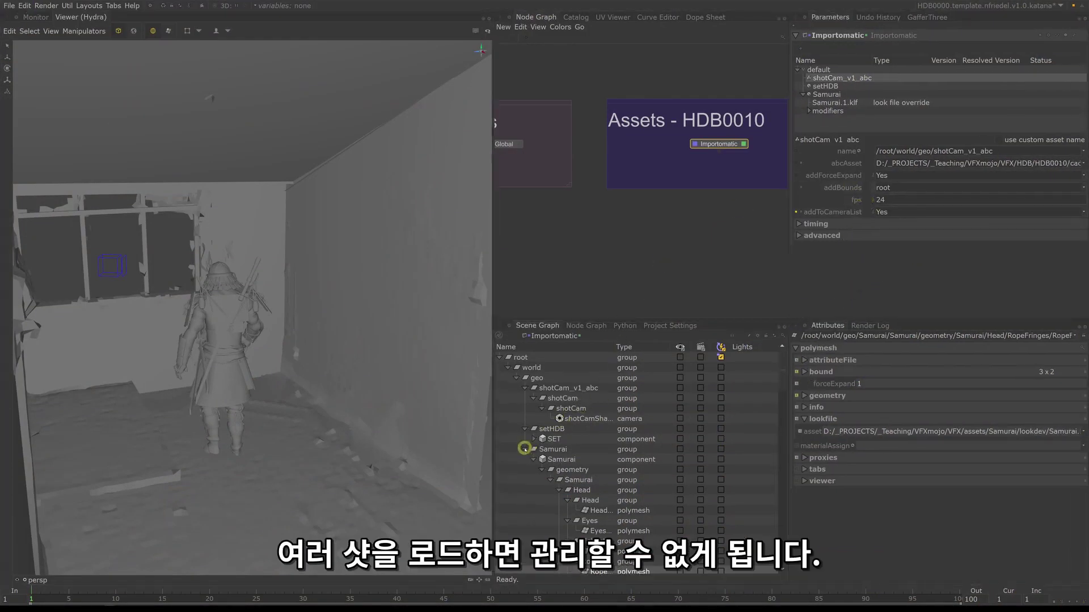
{"action": "left_click", "coordinate": [524, 449]}
{"action": "left_click", "coordinate": [525, 430]}
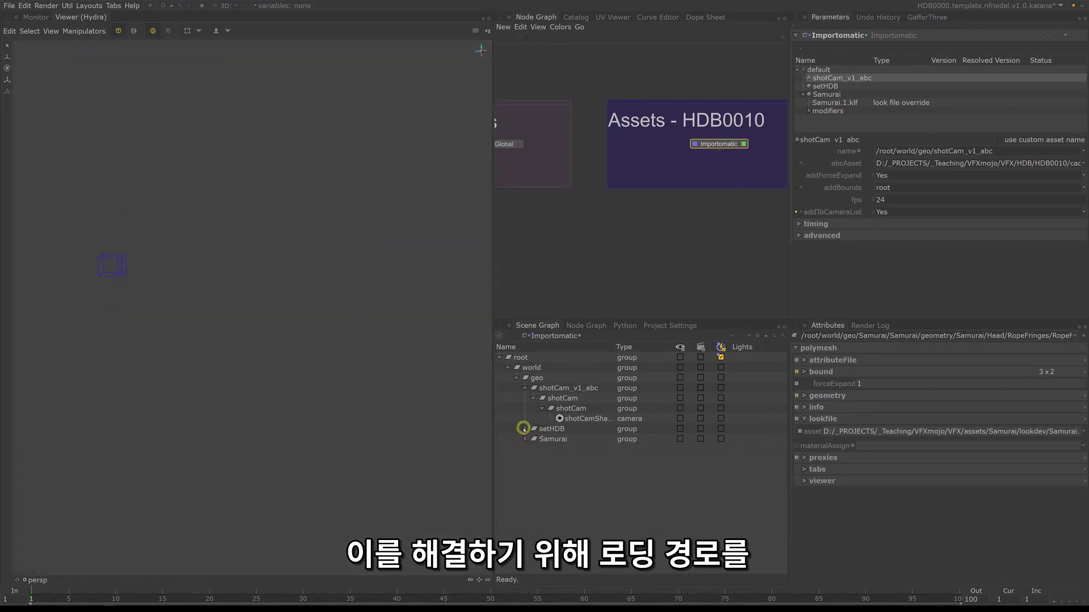
{"action": "left_click", "coordinate": [525, 388]}
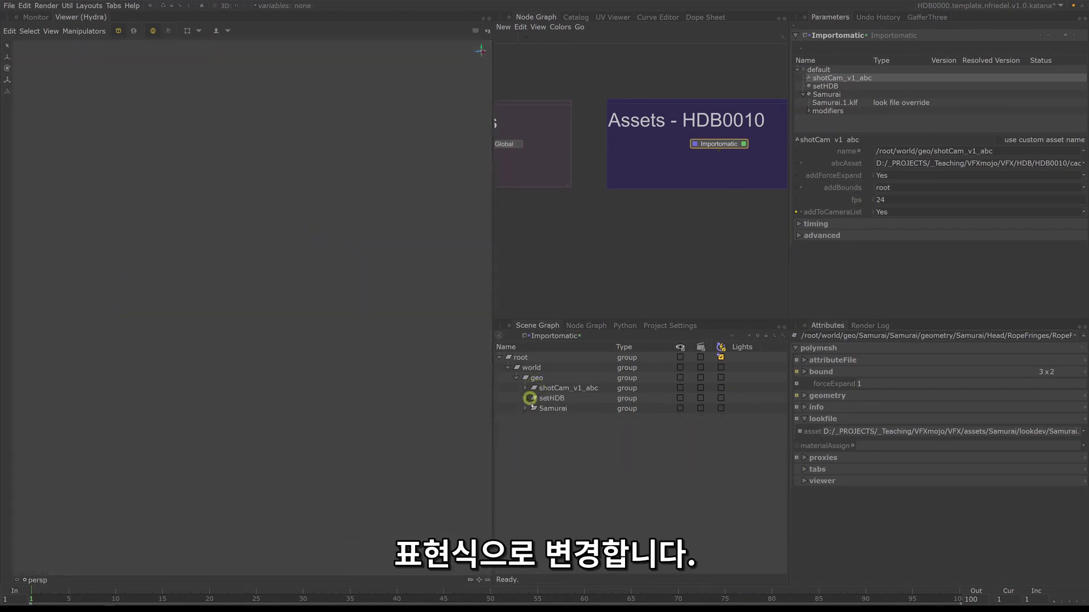
{"action": "left_click", "coordinate": [591, 488]}
{"action": "left_click", "coordinate": [563, 390]}
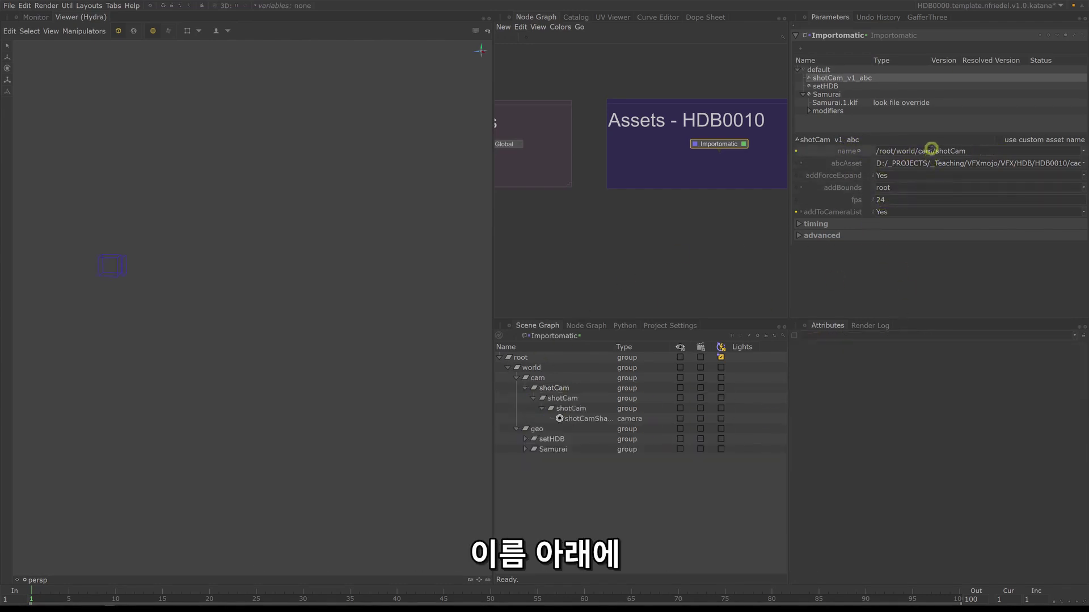
Step: Remove the trailing /shotCam so the camera location becomes /root/world/cam
{"action": "left_click_drag", "start_coordinate": [933, 150], "coordinate": [973, 151]}
{"action": "key", "text": "BackSpace"}
{"action": "key", "text": "Return"}
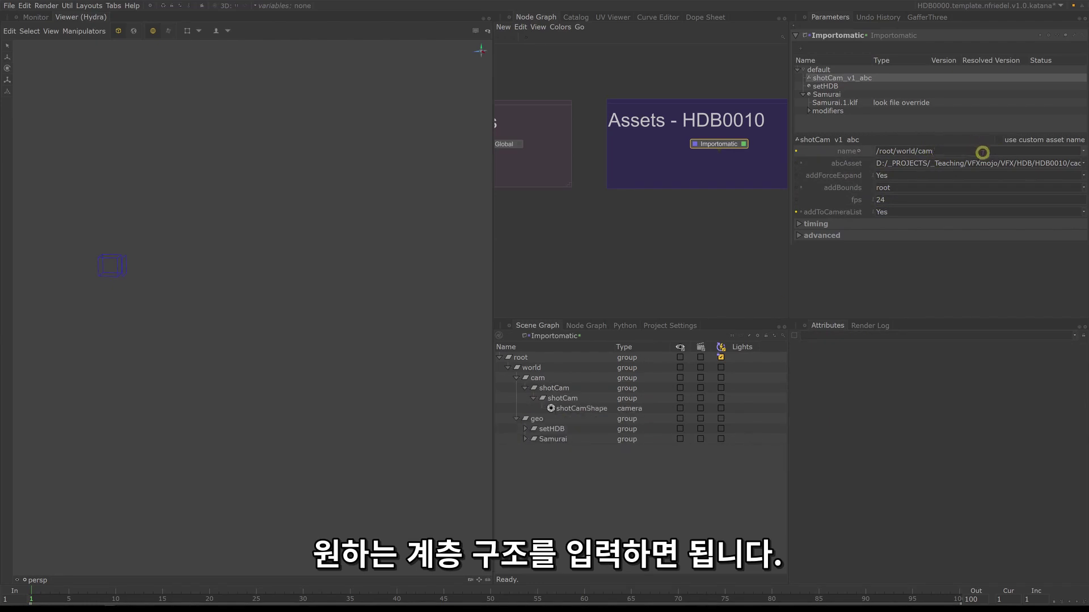
{"action": "left_click", "coordinate": [532, 398]}
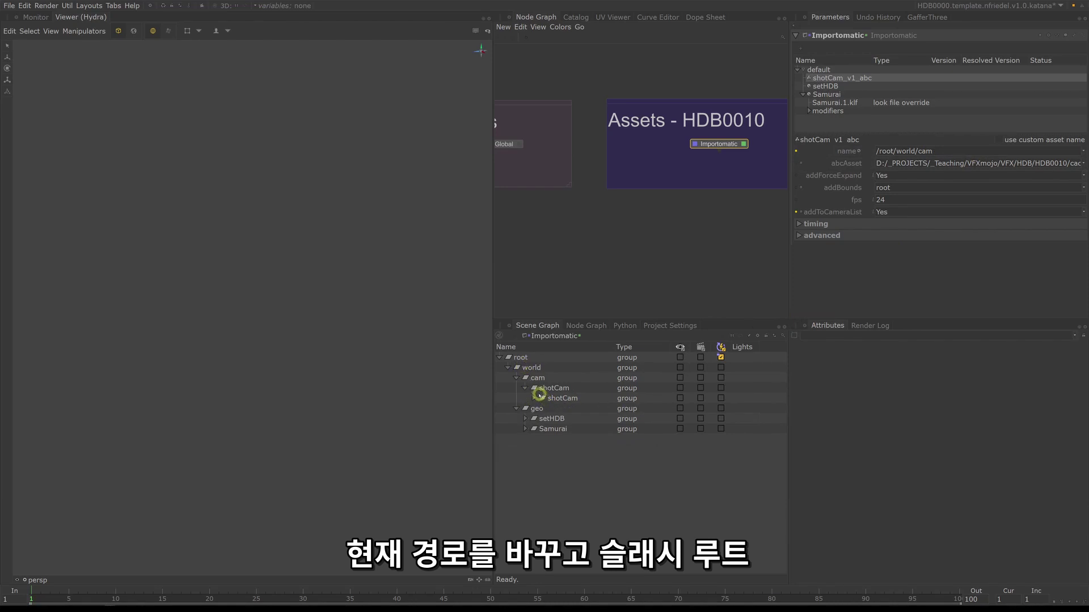
{"action": "left_click", "coordinate": [533, 398]}
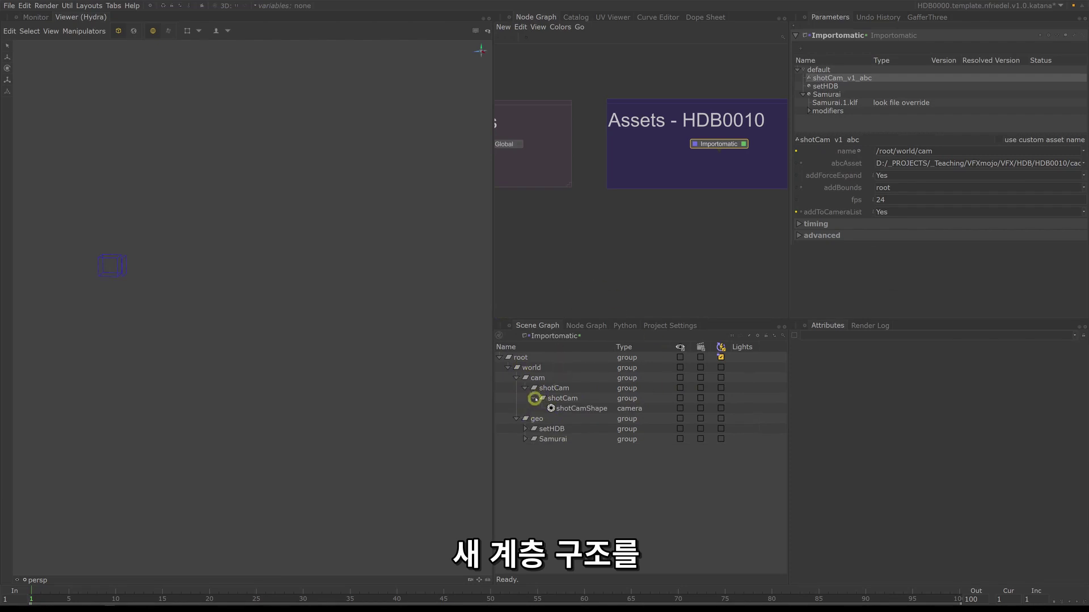
{"action": "left_click", "coordinate": [533, 400]}
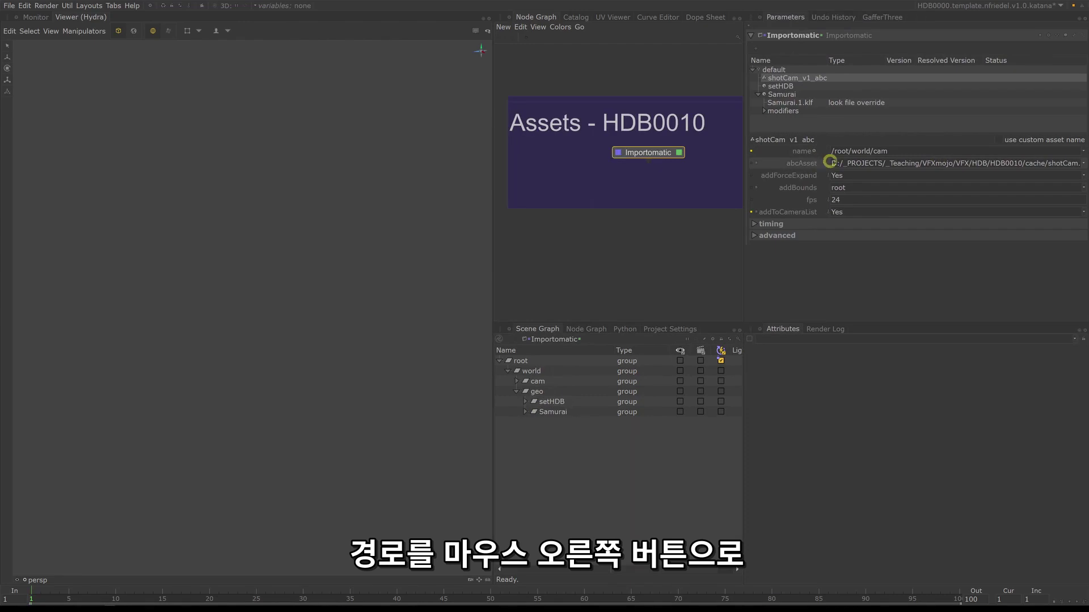
Step: Switch the shotCam abcAsset parameter to Expression mode and show its expression text
{"action": "right_click", "coordinate": [811, 165]}
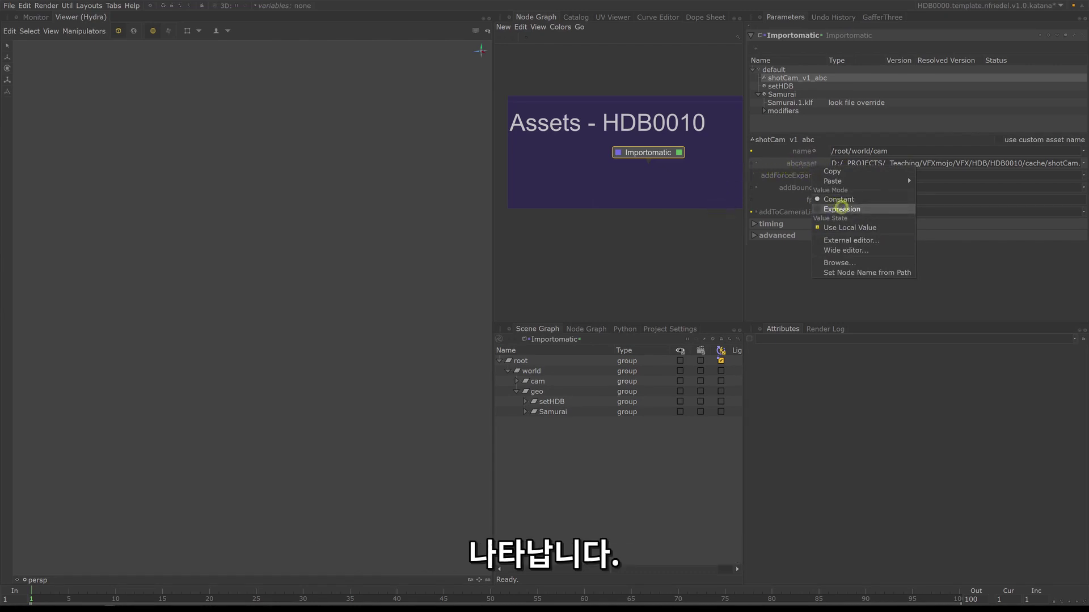
{"action": "left_click", "coordinate": [850, 209]}
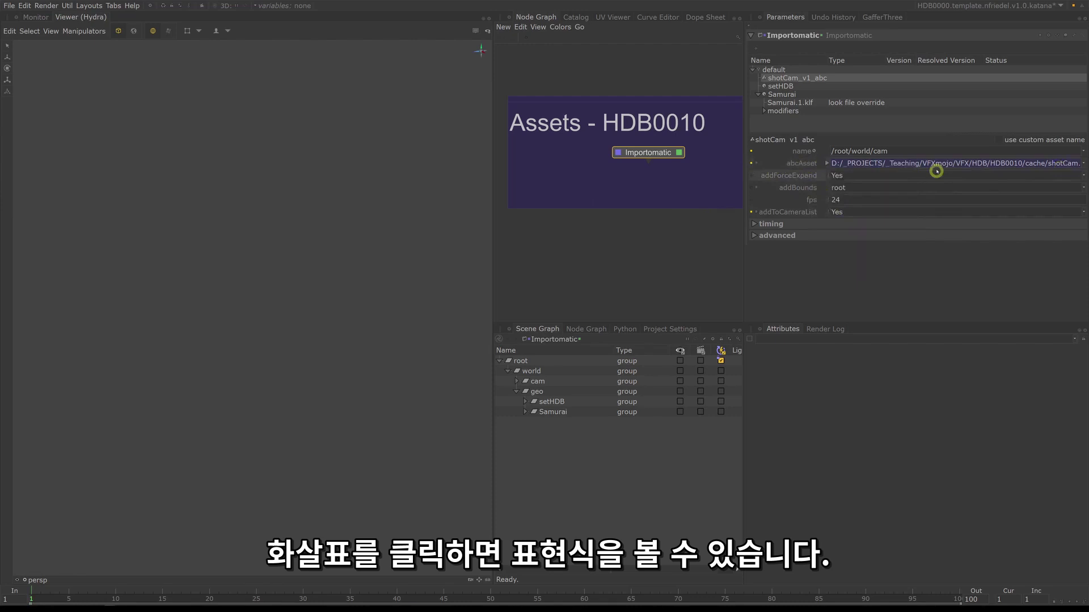
{"action": "left_click", "coordinate": [827, 164]}
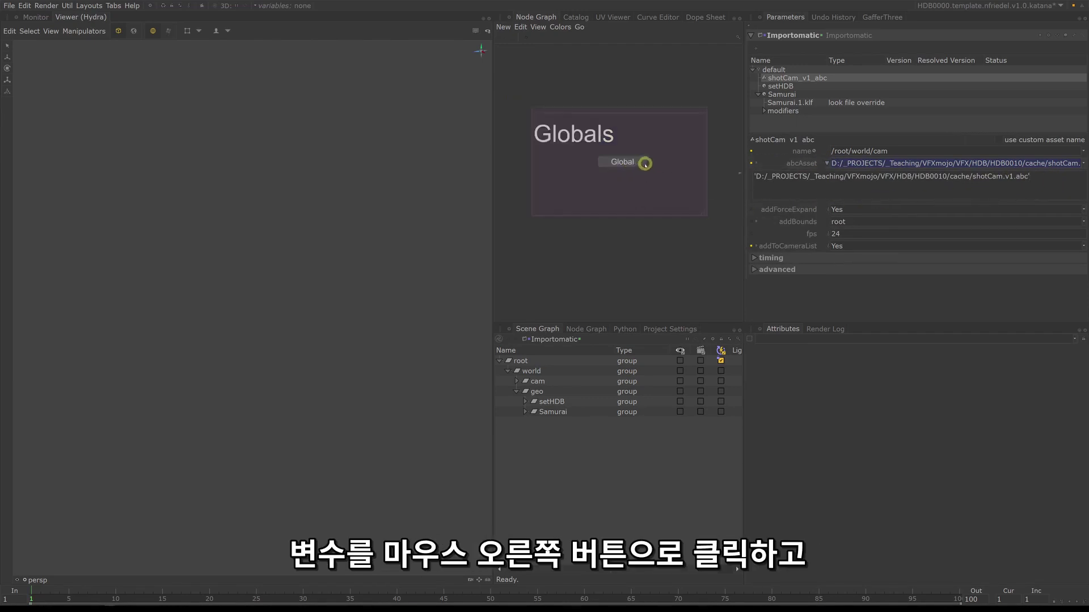
Step: Copy getParam("Global.user.path") from the Global node's path, then restore abcAsset's literal path
{"action": "left_click", "coordinate": [641, 163]}
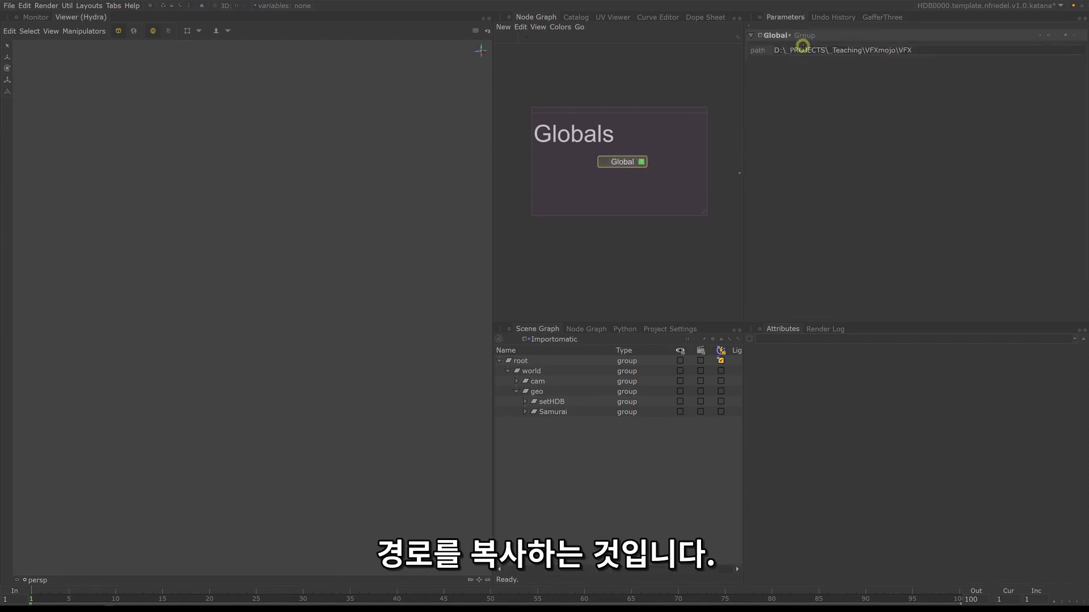
{"action": "right_click", "coordinate": [800, 51]}
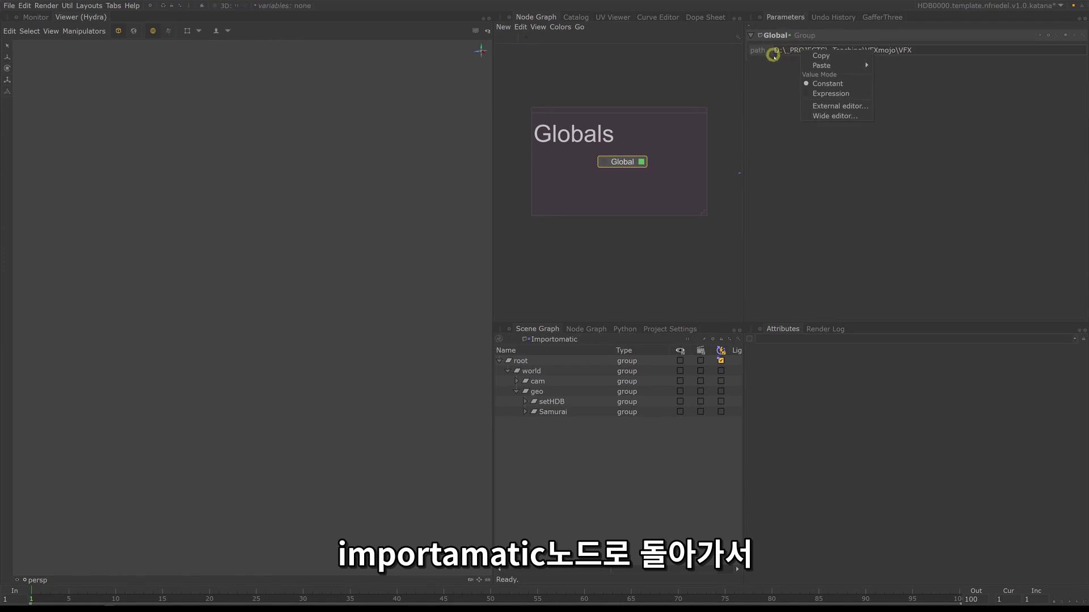
{"action": "left_click", "coordinate": [818, 55]}
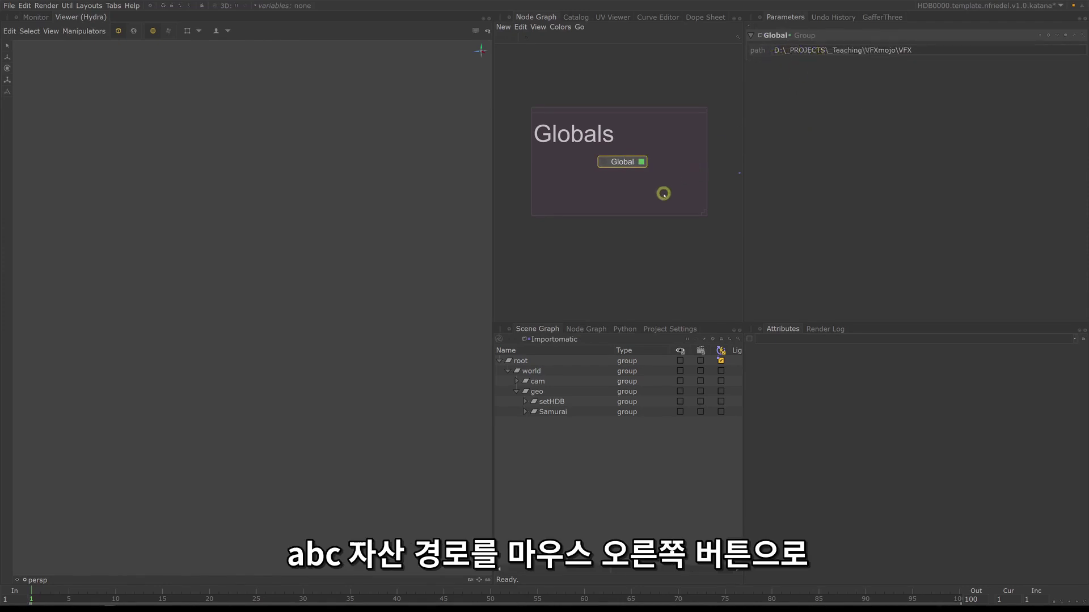
{"action": "middle_click_drag", "start_coordinate": [717, 197], "coordinate": [441, 201]}
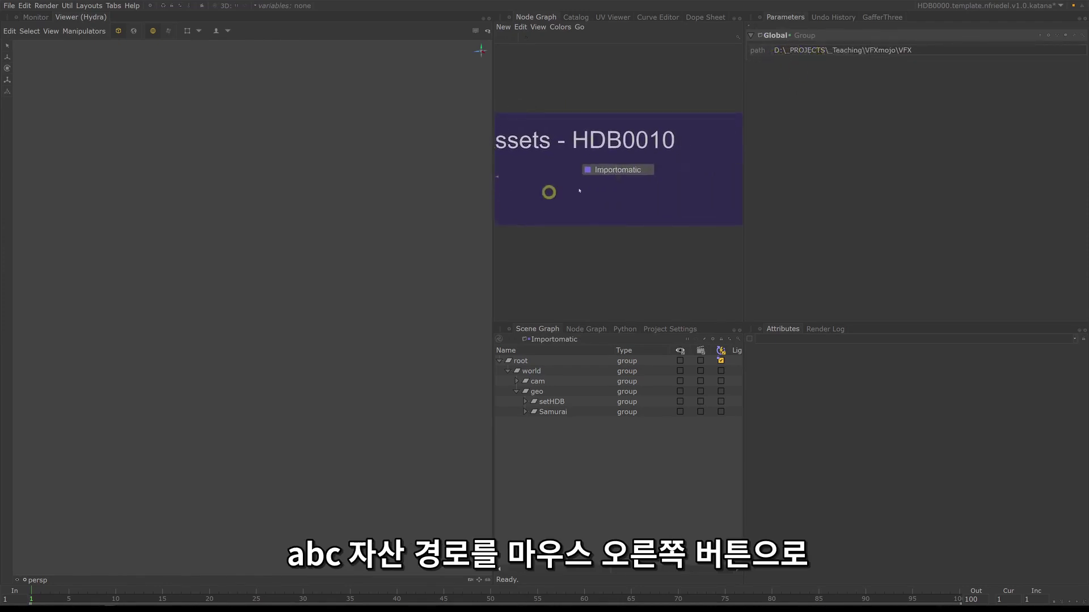
{"action": "left_click", "coordinate": [645, 170]}
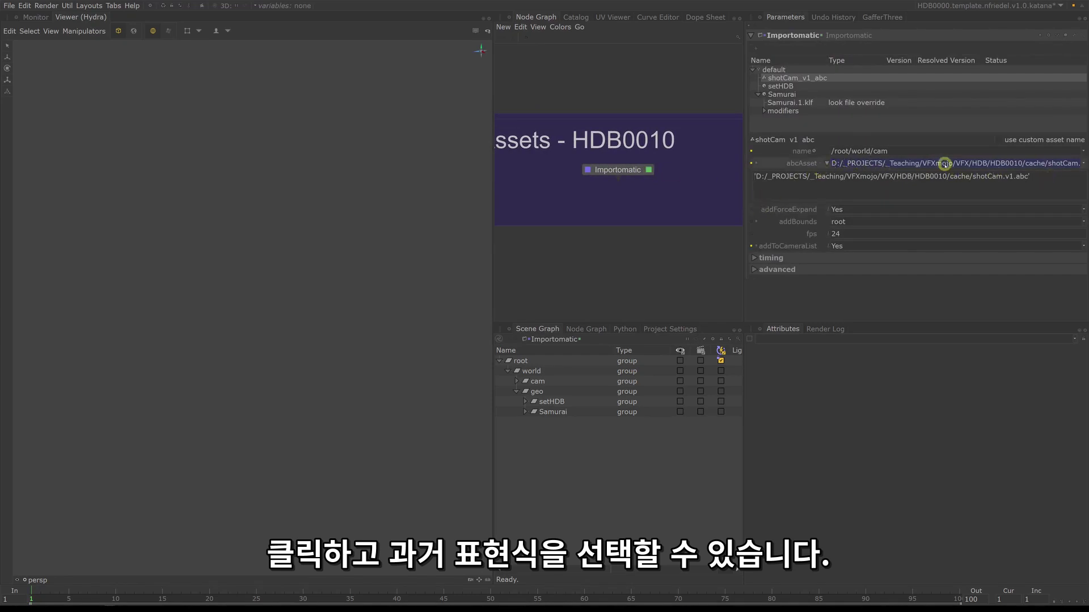
{"action": "right_click", "coordinate": [945, 165]}
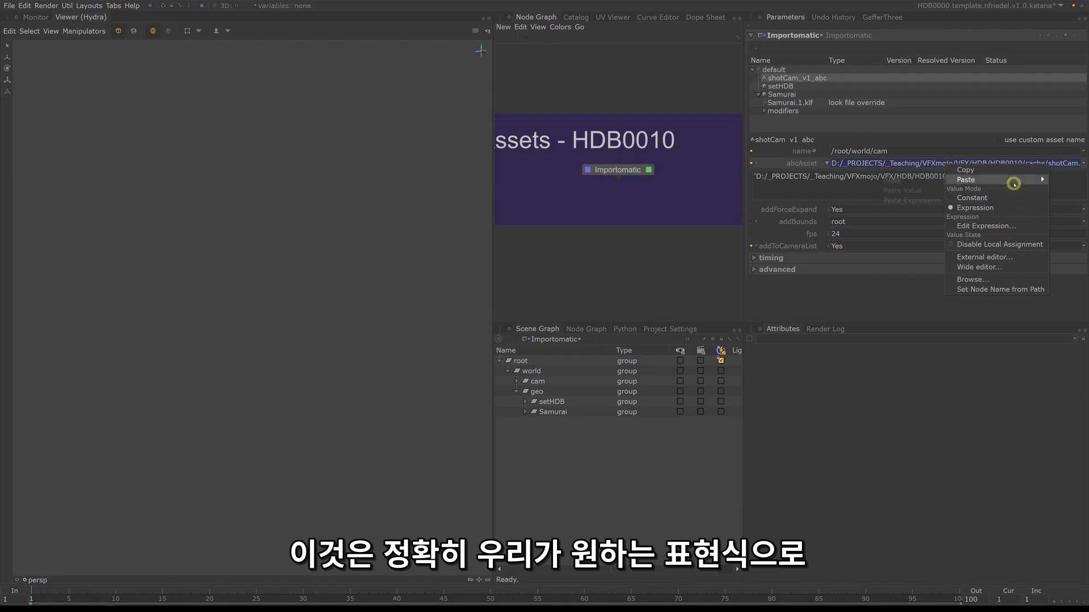
{"action": "mouse_move", "coordinate": [981, 183]}
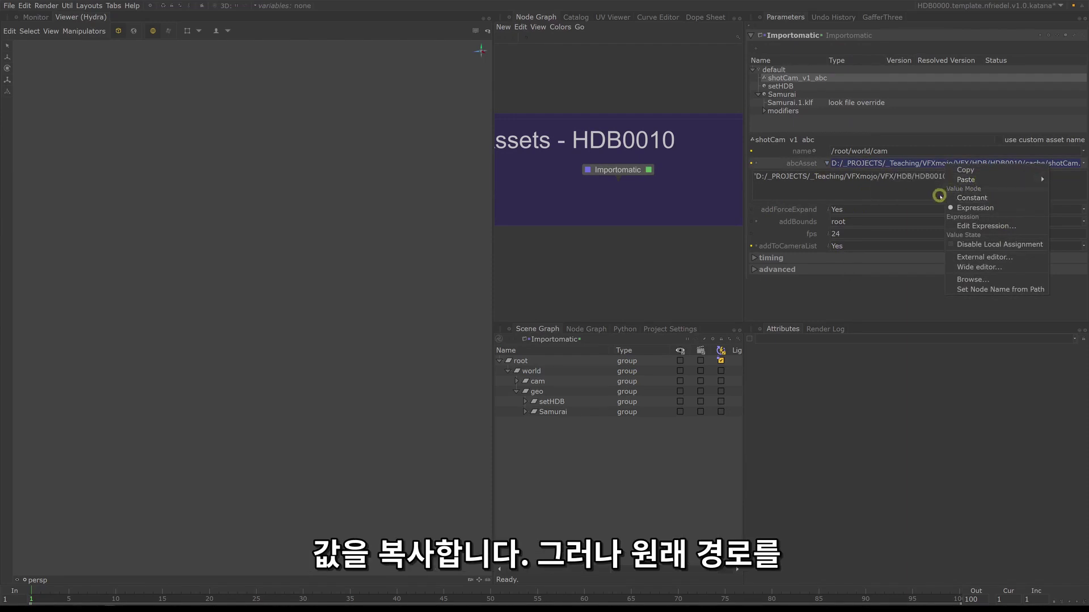
{"action": "left_click", "coordinate": [924, 200]}
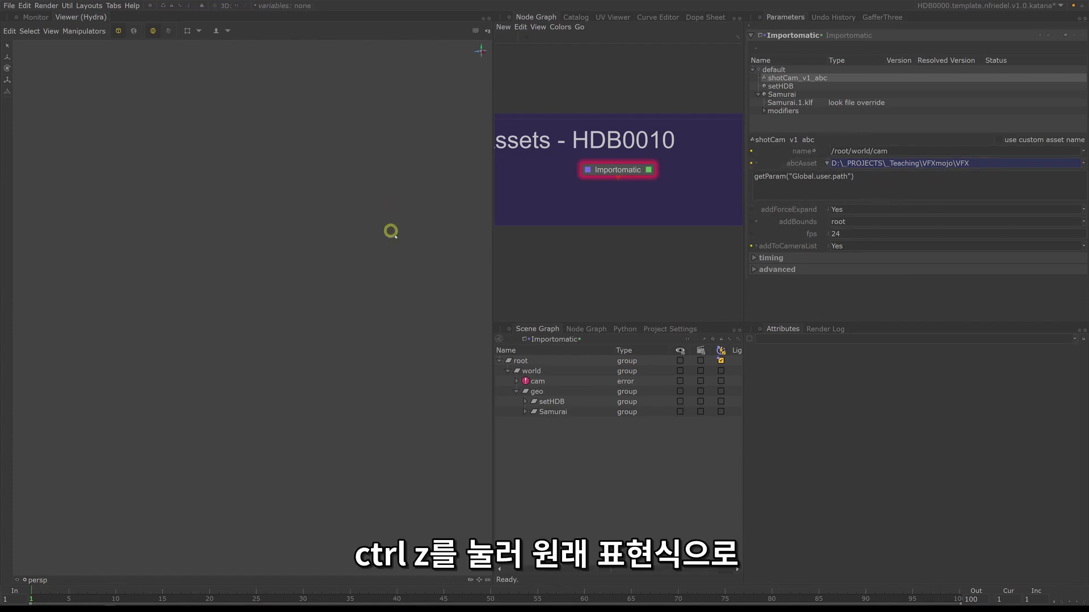
{"action": "left_click_drag", "start_coordinate": [872, 184], "coordinate": [698, 165]}
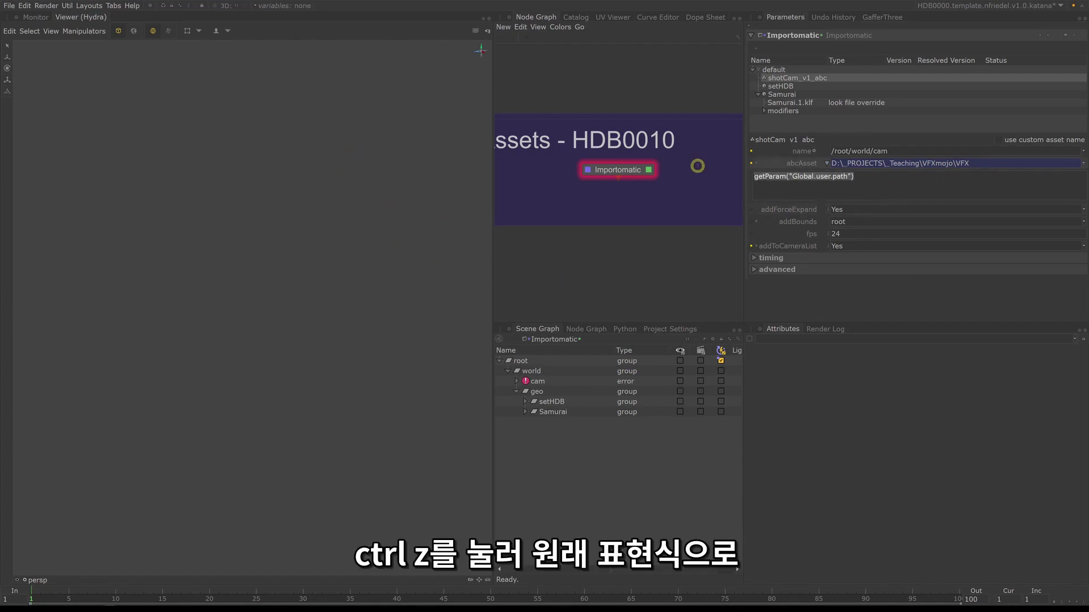
{"action": "key", "text": "ctrl+c"}
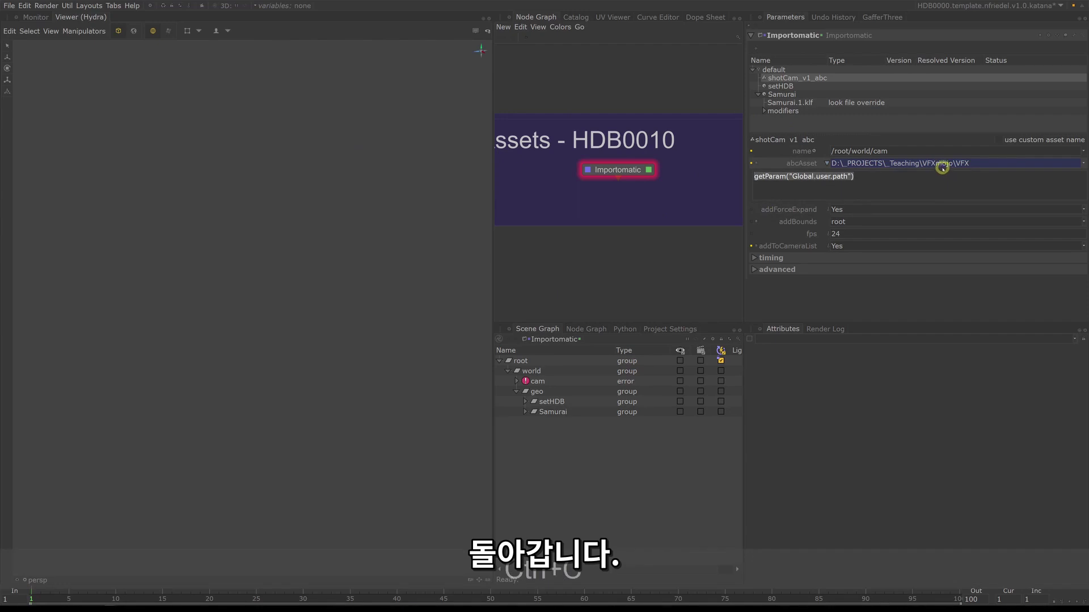
{"action": "middle_click_drag", "start_coordinate": [702, 216], "coordinate": [698, 200]}
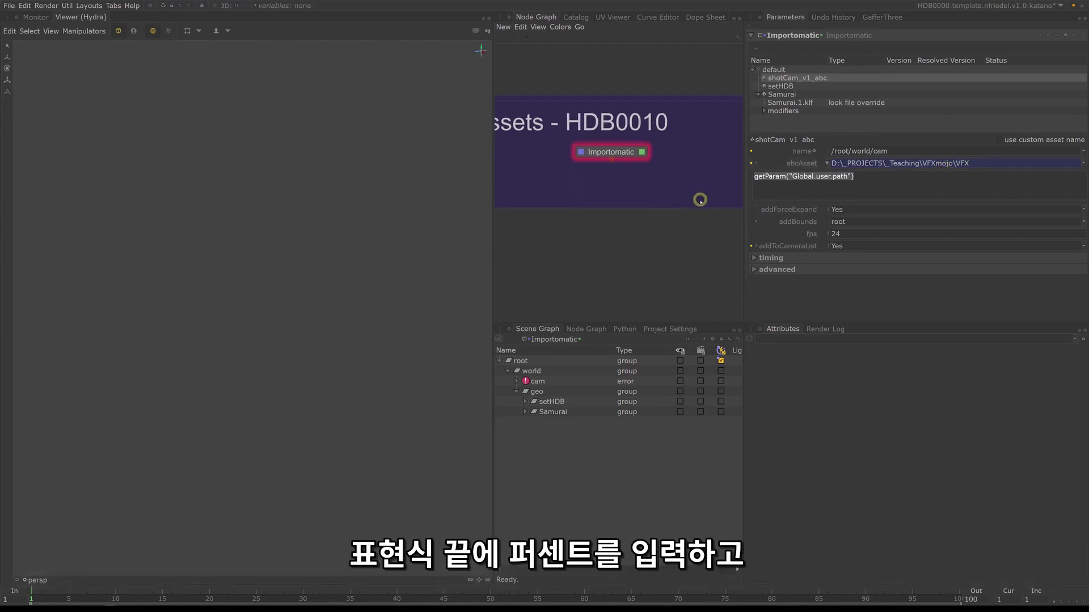
{"action": "key", "text": "ctrl+z"}
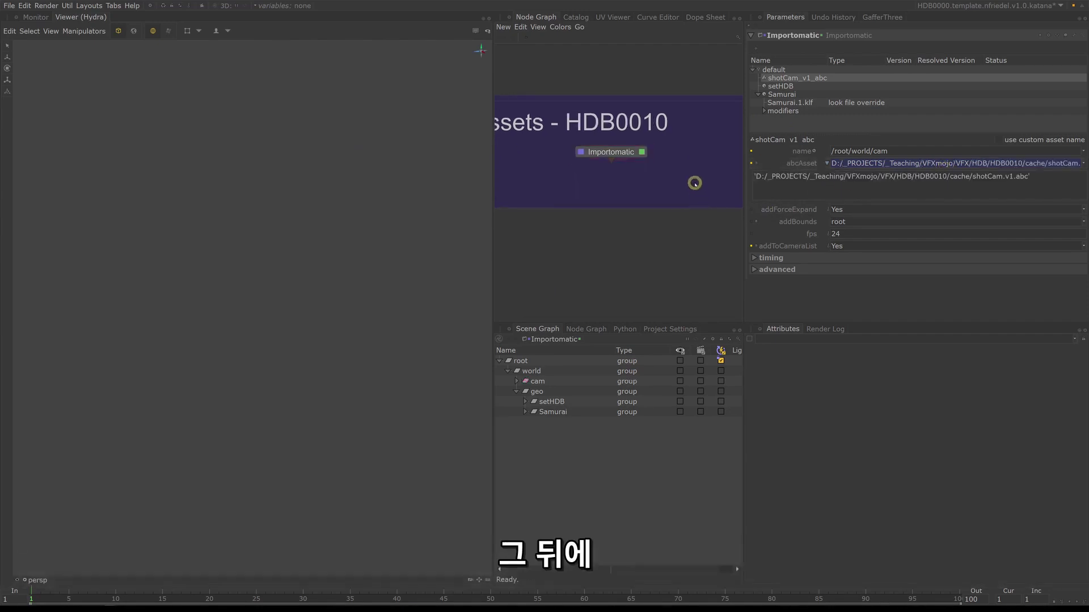
{"action": "middle_click_drag", "start_coordinate": [694, 177], "coordinate": [695, 187]}
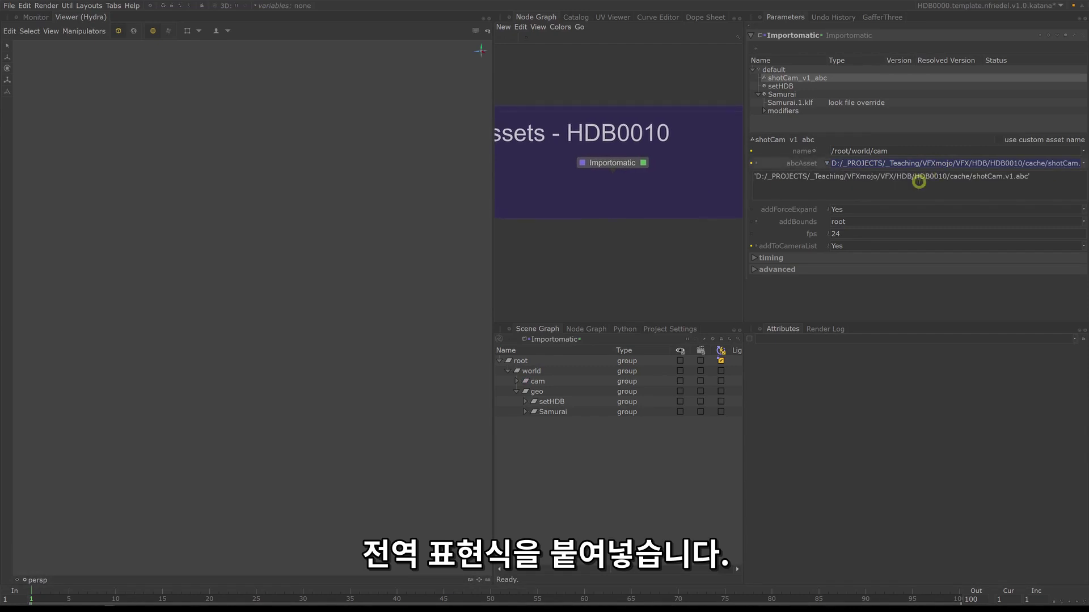
Step: Edit abcAsset to '%s/HDB/HDB0010/cache/shotCam.v1.abc' % getParam("Global.user.path")
{"action": "left_click", "coordinate": [1053, 180]}
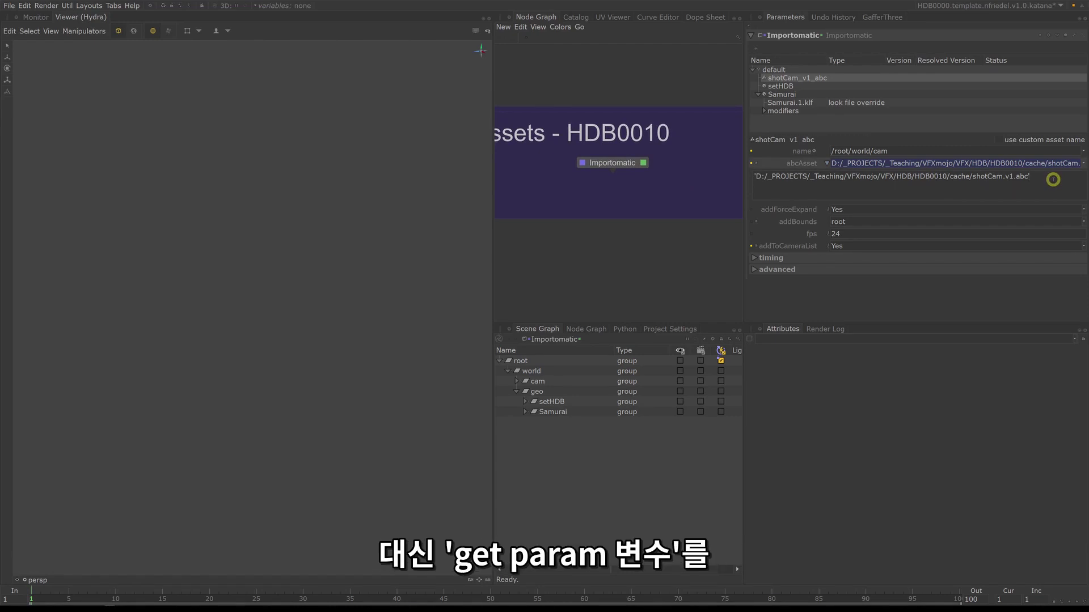
{"action": "type", "text": "%"}
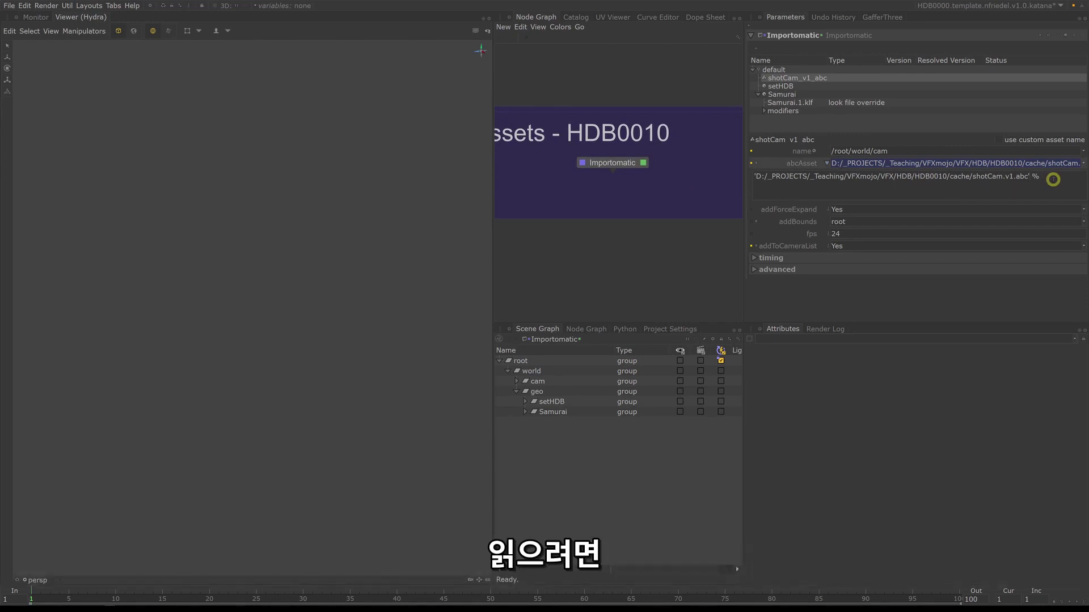
{"action": "key", "text": "ctrl+v"}
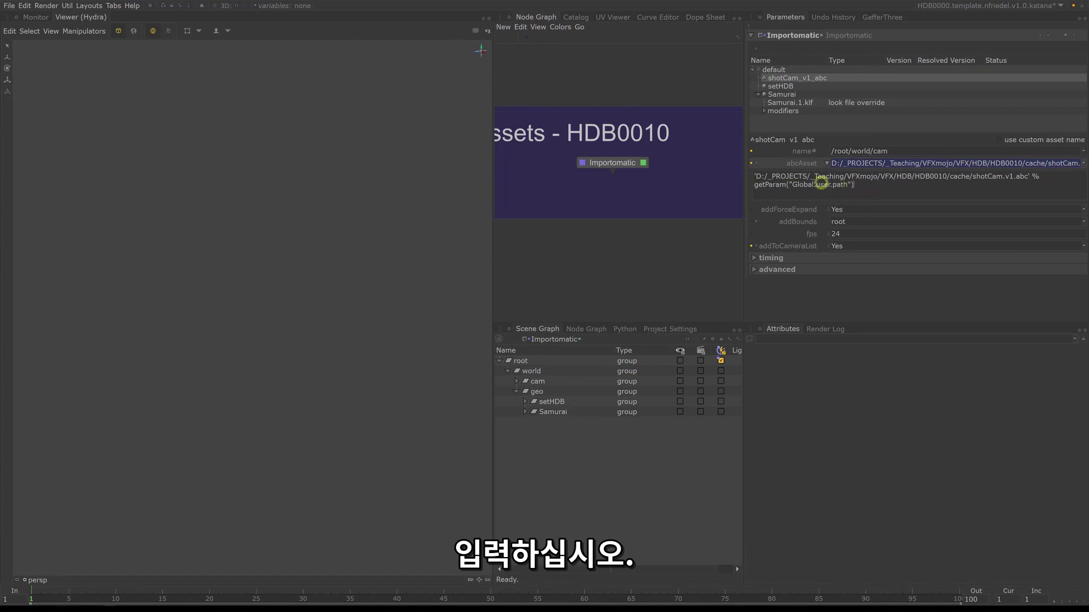
{"action": "left_click_drag", "start_coordinate": [758, 177], "coordinate": [892, 178]}
{"action": "key", "text": "BackSpace"}
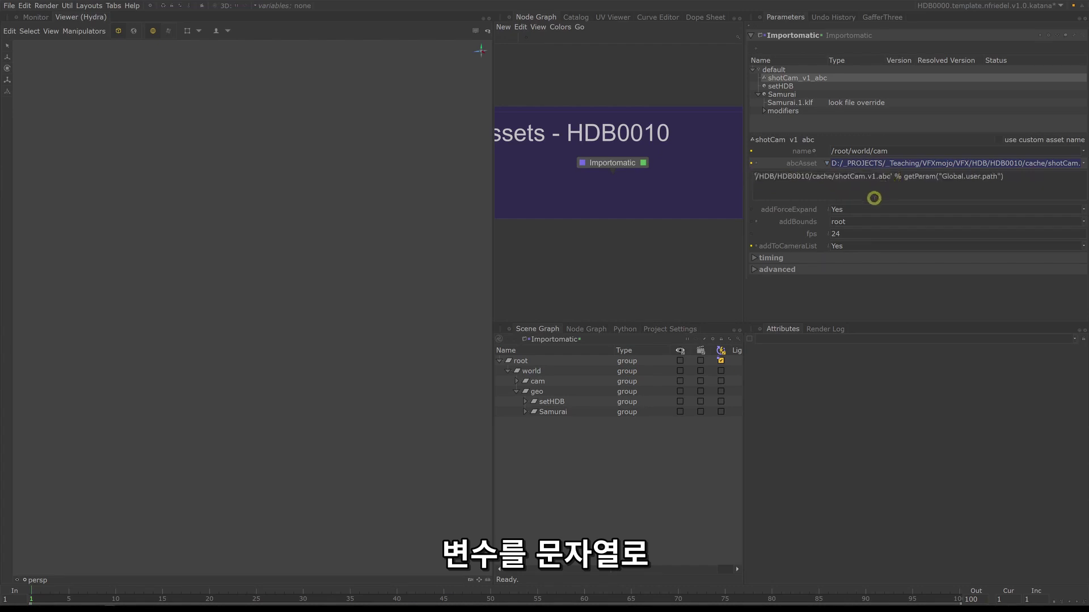
{"action": "type", "text": "$"}
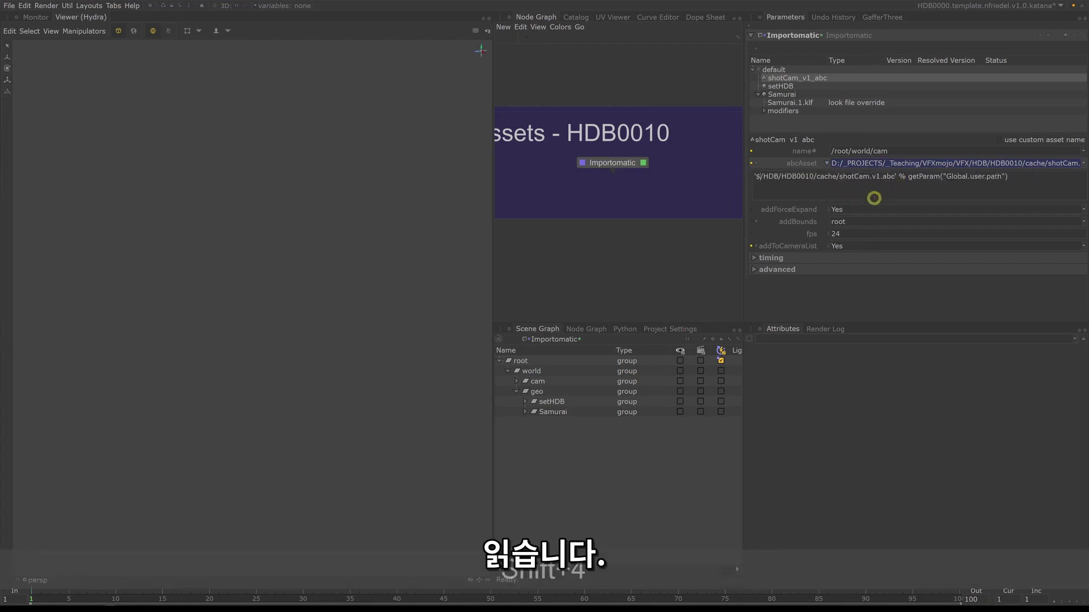
{"action": "key", "text": "BackSpace"}
{"action": "type", "text": "%"}
{"action": "key", "text": "BackSpace"}
{"action": "type", "text": "$"}
{"action": "key", "text": "BackSpace"}
{"action": "type", "text": "%"}
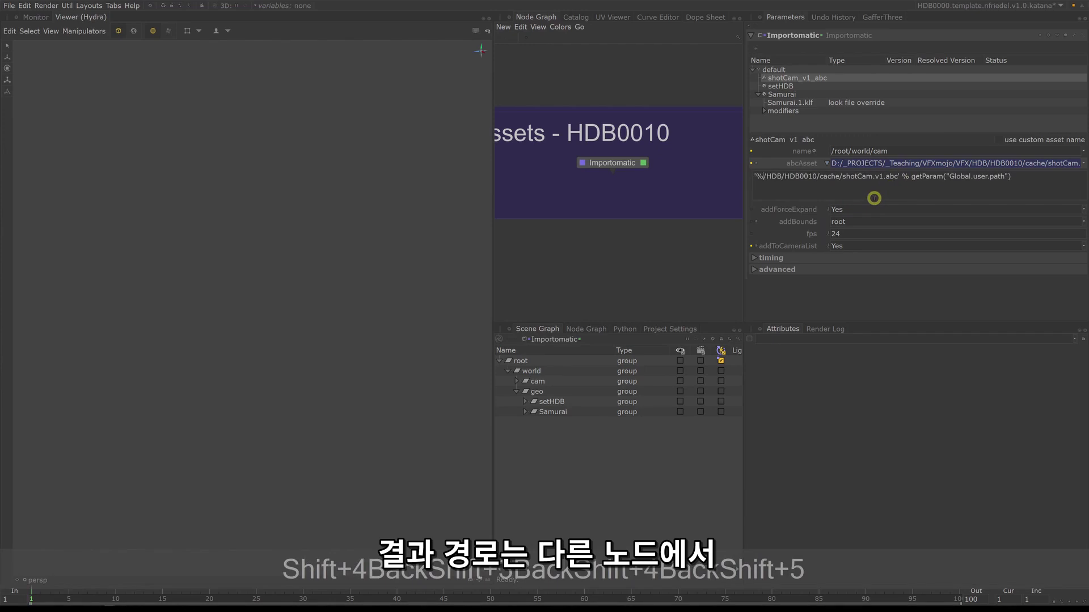
{"action": "type", "text": "s"}
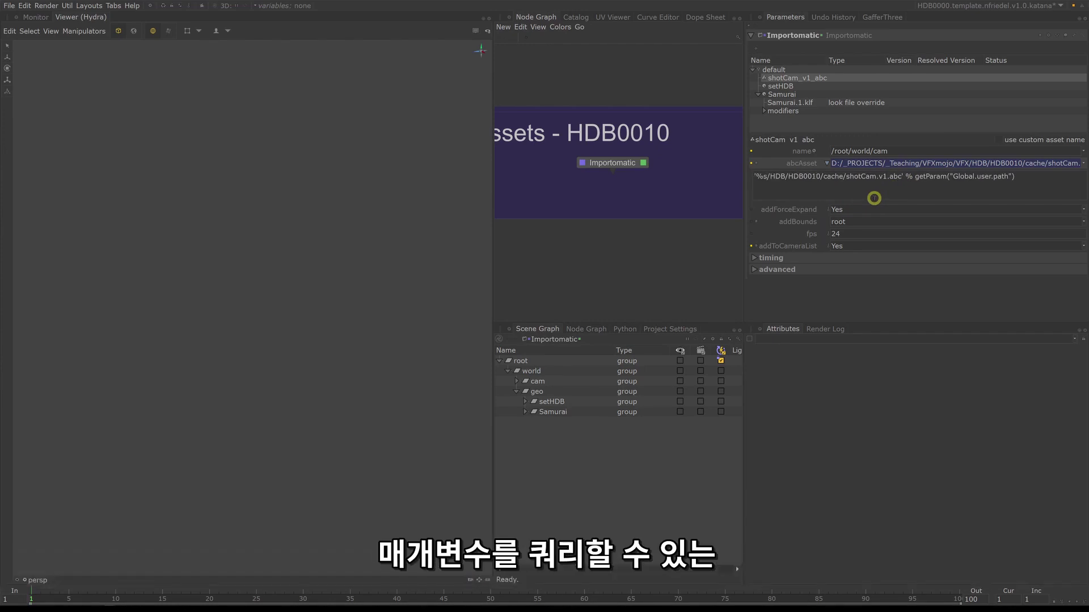
{"action": "middle_click_drag", "start_coordinate": [665, 273], "coordinate": [672, 270]}
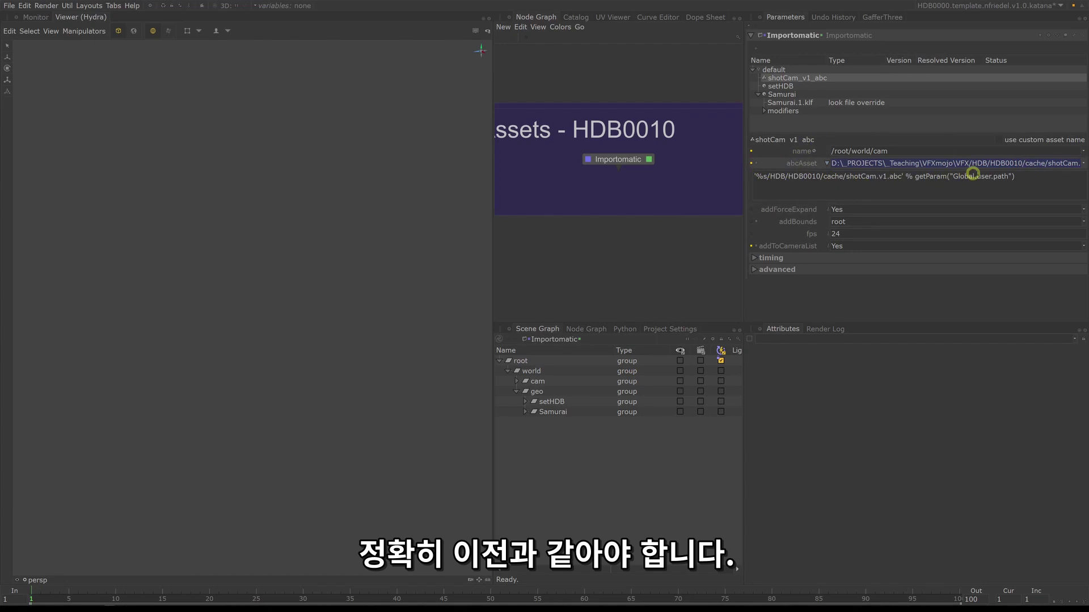
{"action": "left_click_drag", "start_coordinate": [1015, 175], "coordinate": [902, 176]}
{"action": "key", "text": "ctrl+c"}
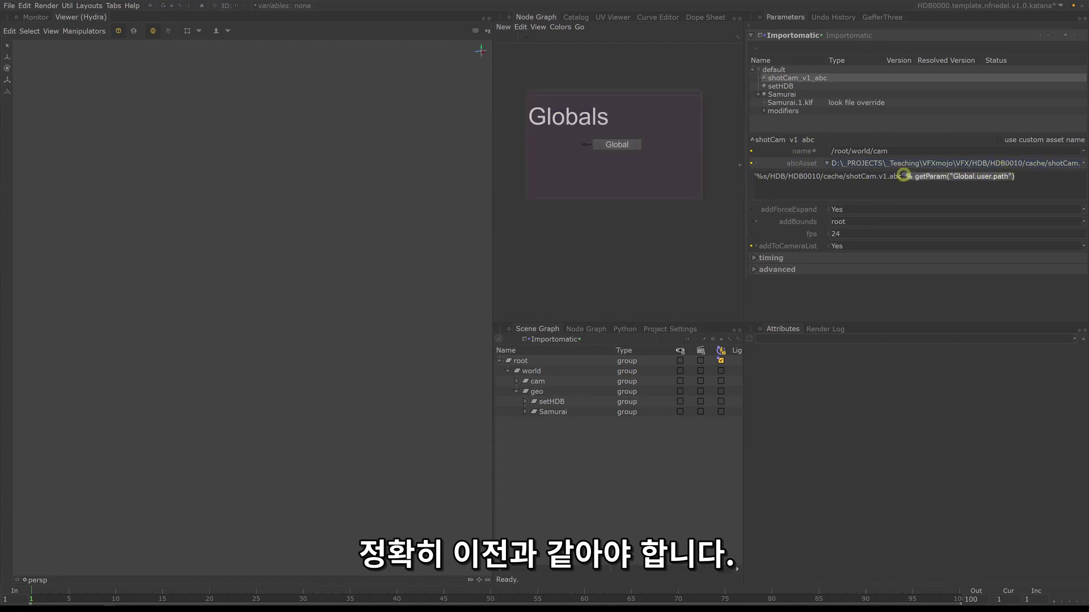
Step: Replace the hard-coded project root in the setHDB asset path with %s
{"action": "left_click", "coordinate": [802, 86]}
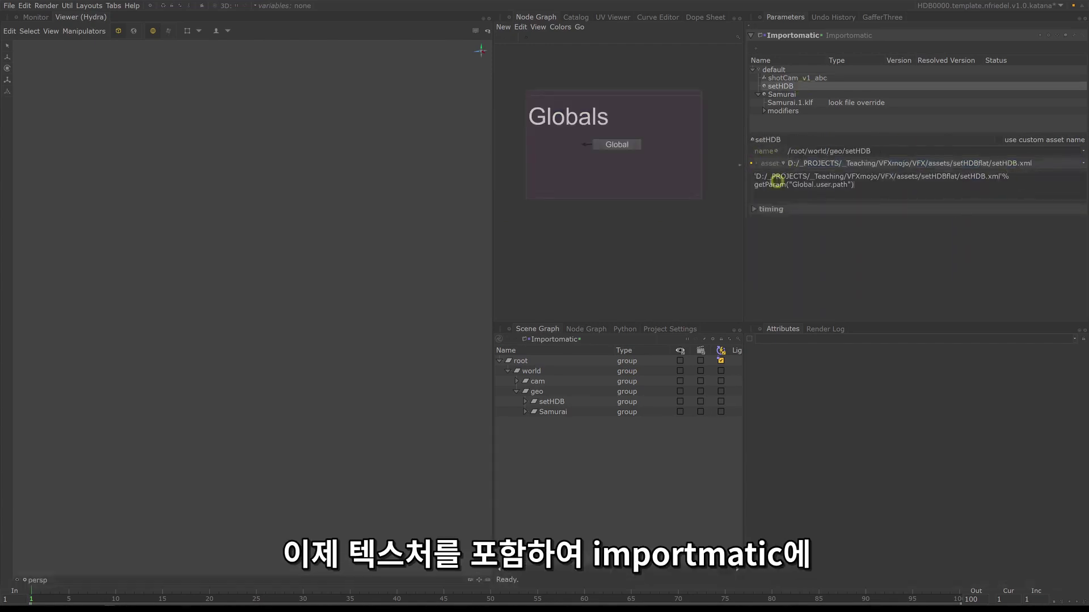
{"action": "left_click_drag", "start_coordinate": [775, 176], "coordinate": [889, 176]}
{"action": "type", "text": "%s"}
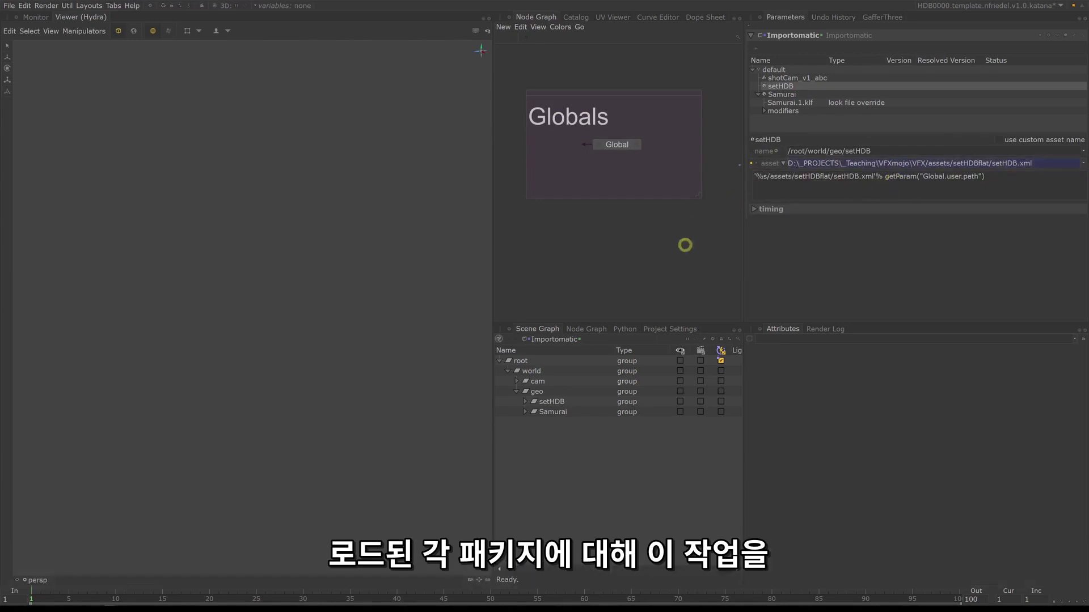
Step: Make the Samurai asset path an expression using %s and getParam("Global.user.path")
{"action": "left_click", "coordinate": [788, 94]}
{"action": "right_click", "coordinate": [853, 163]}
{"action": "left_click", "coordinate": [873, 208]}
{"action": "left_click", "coordinate": [1032, 181]}
{"action": "key", "text": "ctrl+v"}
{"action": "left_click_drag", "start_coordinate": [757, 176], "coordinate": [892, 177]}
{"action": "type", "text": "%s"}
Step: Make the Samurai.1.klf look file path a %s expression from Global.user.path
{"action": "left_click", "coordinate": [790, 102]}
{"action": "right_click", "coordinate": [825, 168]}
{"action": "left_click", "coordinate": [838, 215]}
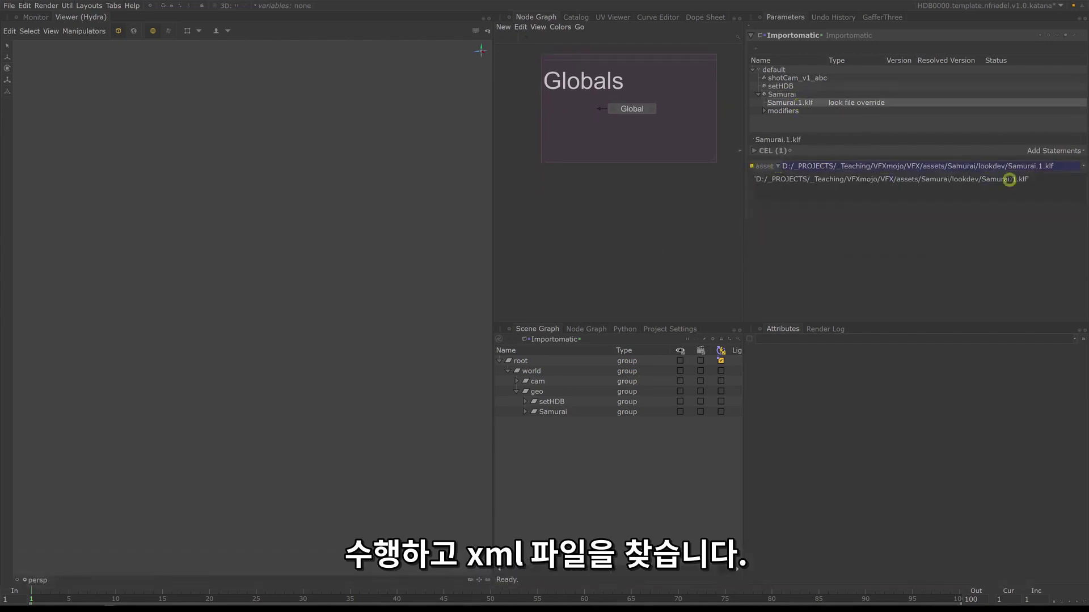
{"action": "key", "text": "ctrl+v"}
{"action": "left_click_drag", "start_coordinate": [757, 179], "coordinate": [894, 177]}
{"action": "type", "text": "%s"}
Step: Make the textures.xml file path a %s expression from Global.user.path
{"action": "left_click", "coordinate": [763, 111]}
{"action": "left_click", "coordinate": [785, 119]}
{"action": "right_click", "coordinate": [887, 163]}
{"action": "left_click", "coordinate": [902, 213]}
{"action": "key", "text": "ctrl+v"}
{"action": "left_click_drag", "start_coordinate": [756, 177], "coordinate": [892, 176]}
{"action": "type", "text": "%s"}
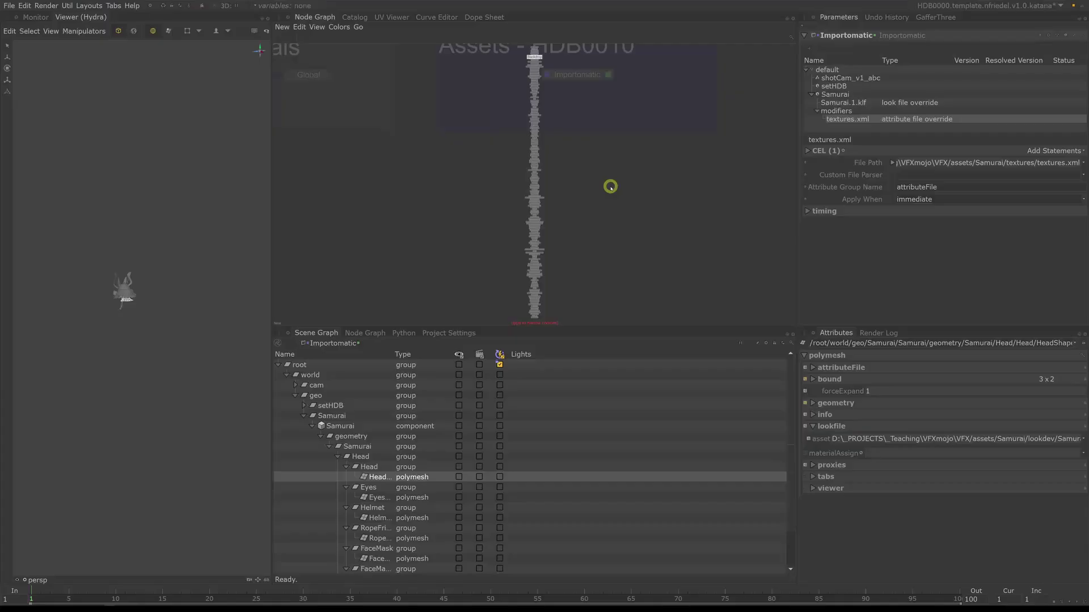
Step: Create an enlarged Backdrop below Assets titled Setup, with fontScale 3 and orange colour
{"action": "type", "text": "back"}
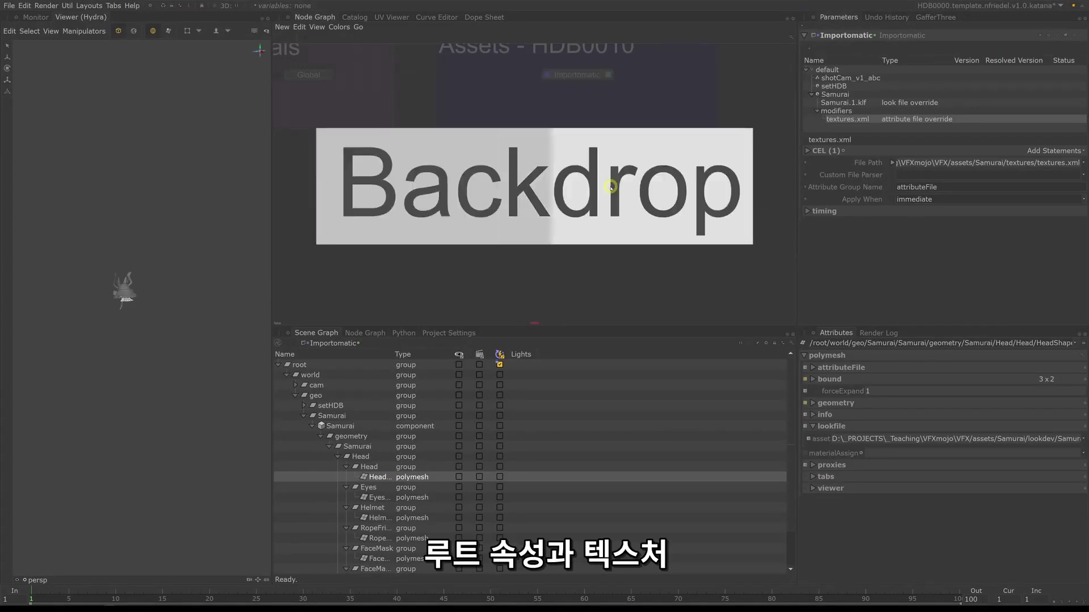
{"action": "key", "text": "Return"}
{"action": "left_click", "coordinate": [471, 170]}
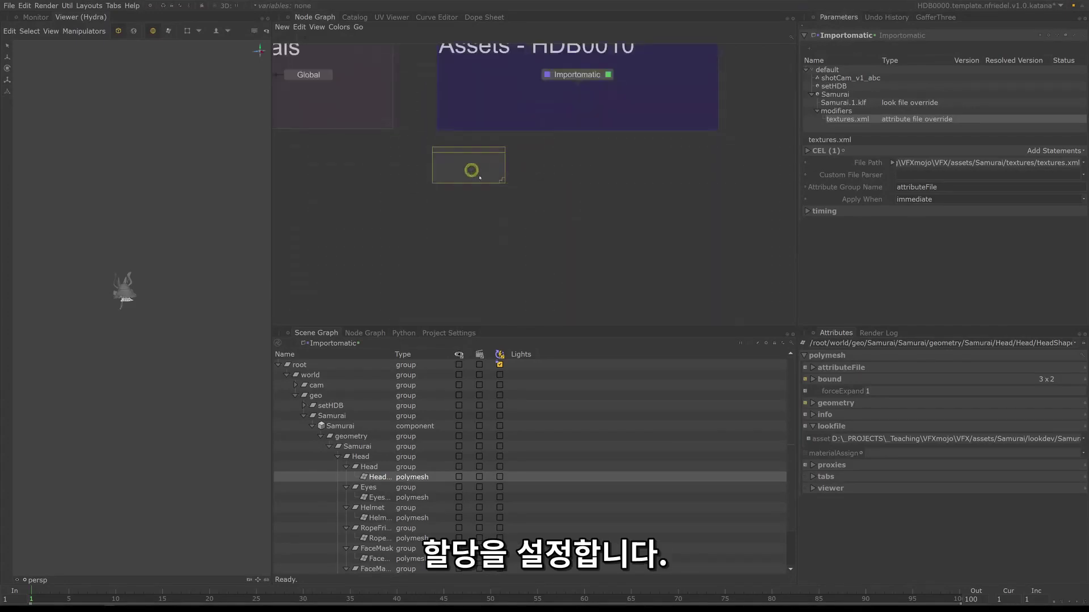
{"action": "left_click_drag", "start_coordinate": [500, 183], "coordinate": [716, 329]}
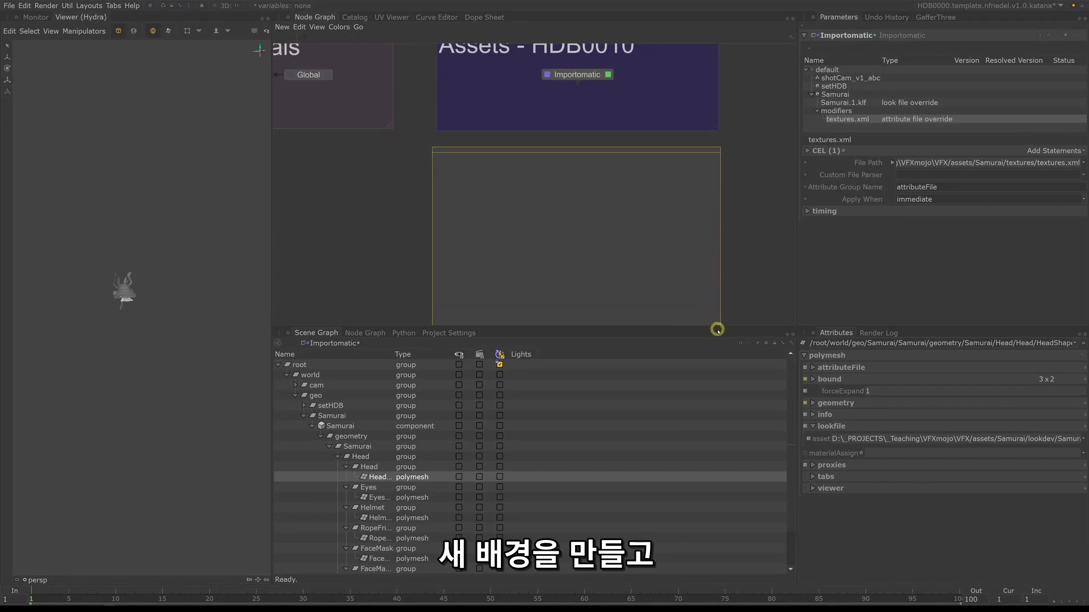
{"action": "double_click", "coordinate": [615, 155]}
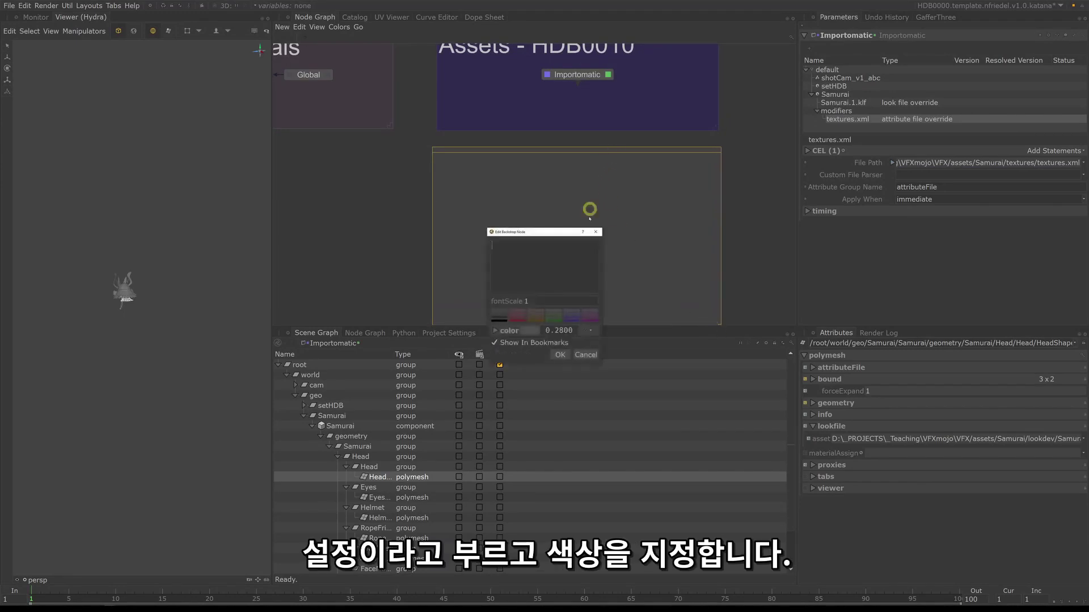
{"action": "type", "text": "Setup"}
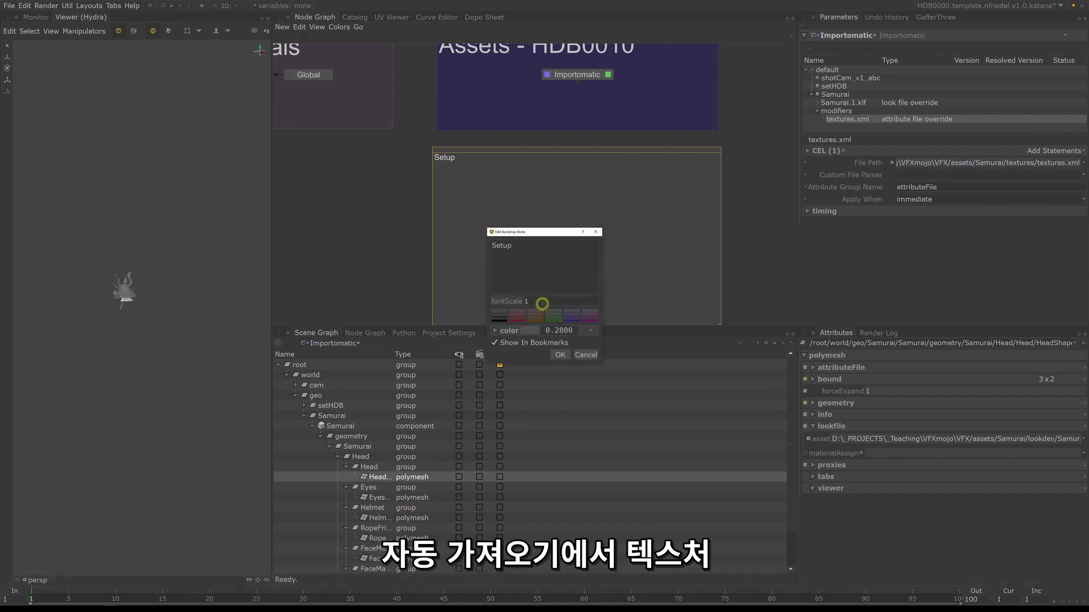
{"action": "type", "text": "3"}
{"action": "key", "text": "Return"}
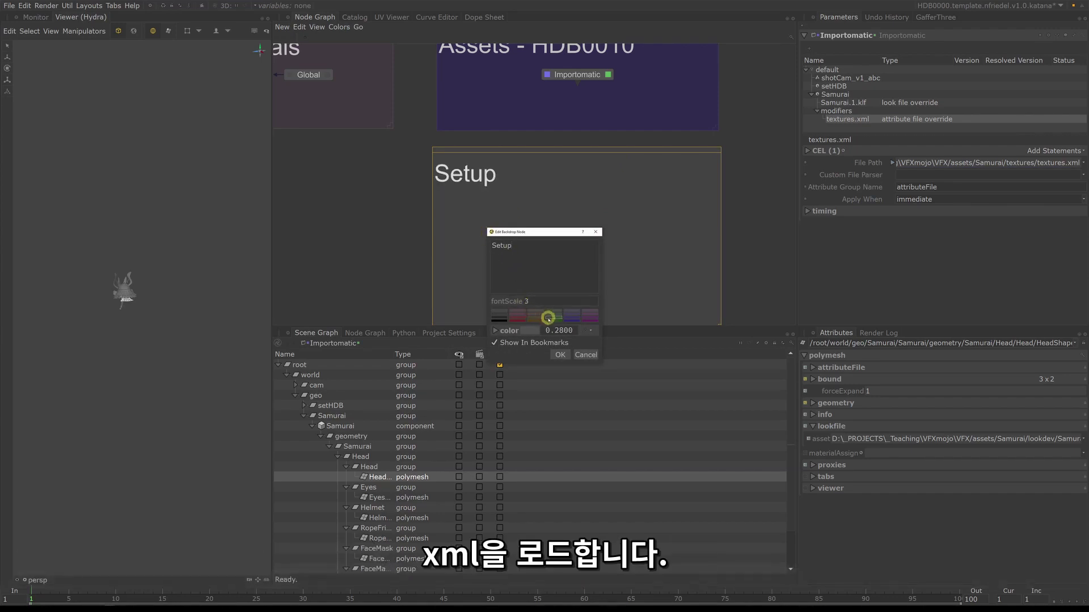
{"action": "left_click", "coordinate": [538, 320]}
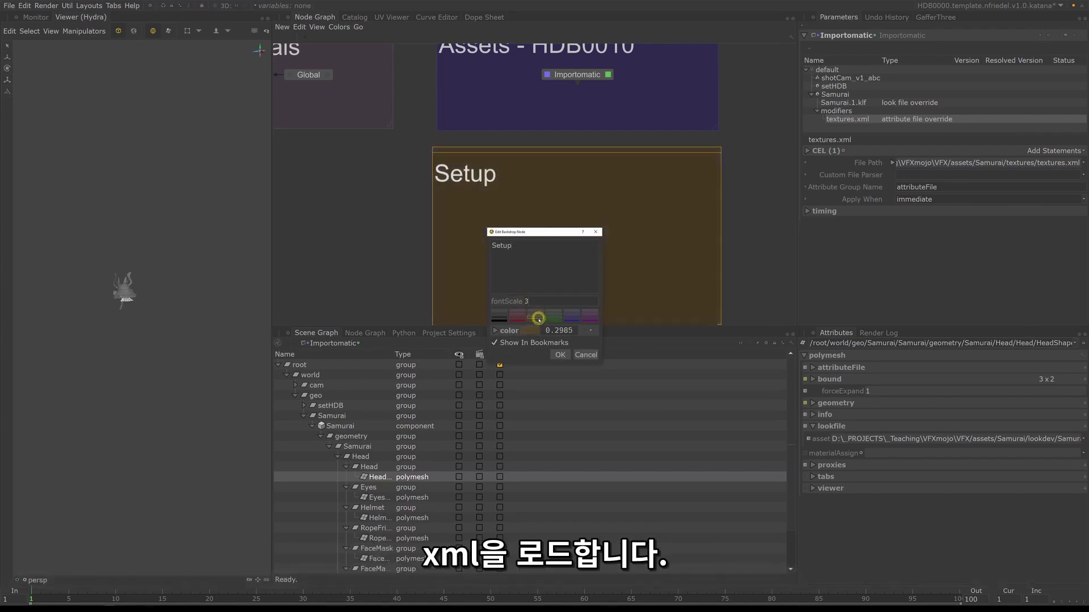
{"action": "left_click", "coordinate": [556, 355]}
{"action": "middle_click_drag", "start_coordinate": [630, 226], "coordinate": [639, 202]}
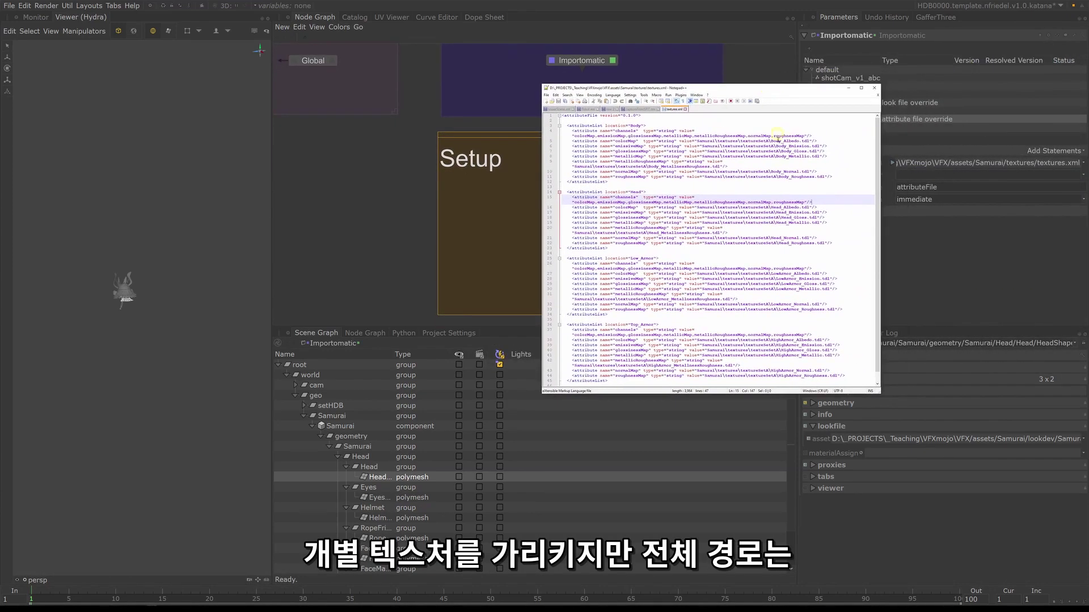
{"action": "left_click_drag", "start_coordinate": [881, 85], "coordinate": [966, 47]}
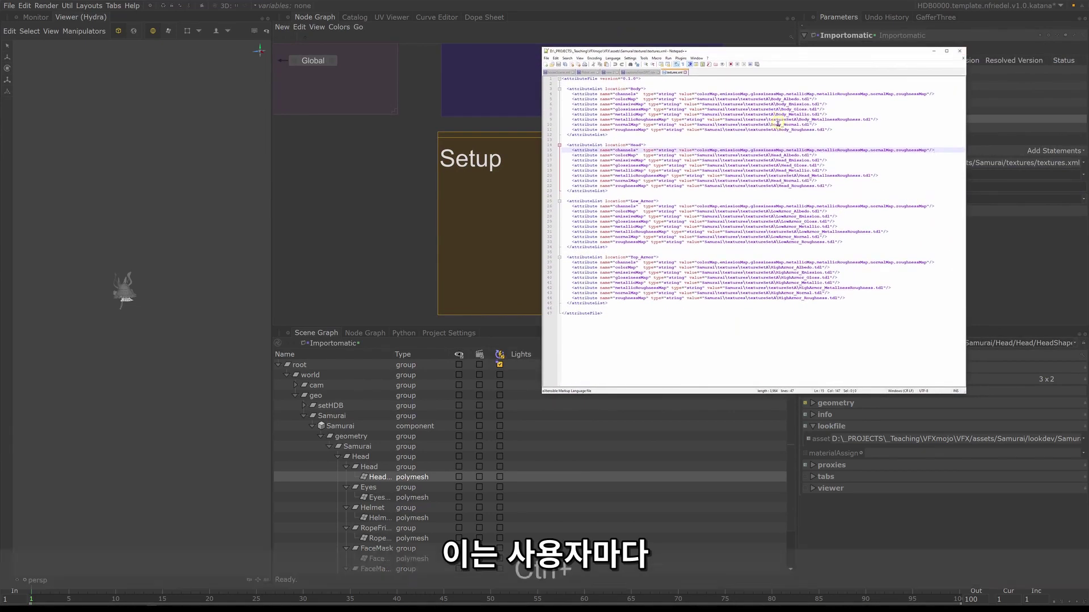
{"action": "scroll", "coordinate": [778, 123], "scroll_direction": "up", "scroll_amount": 4, "text": "ctrl"}
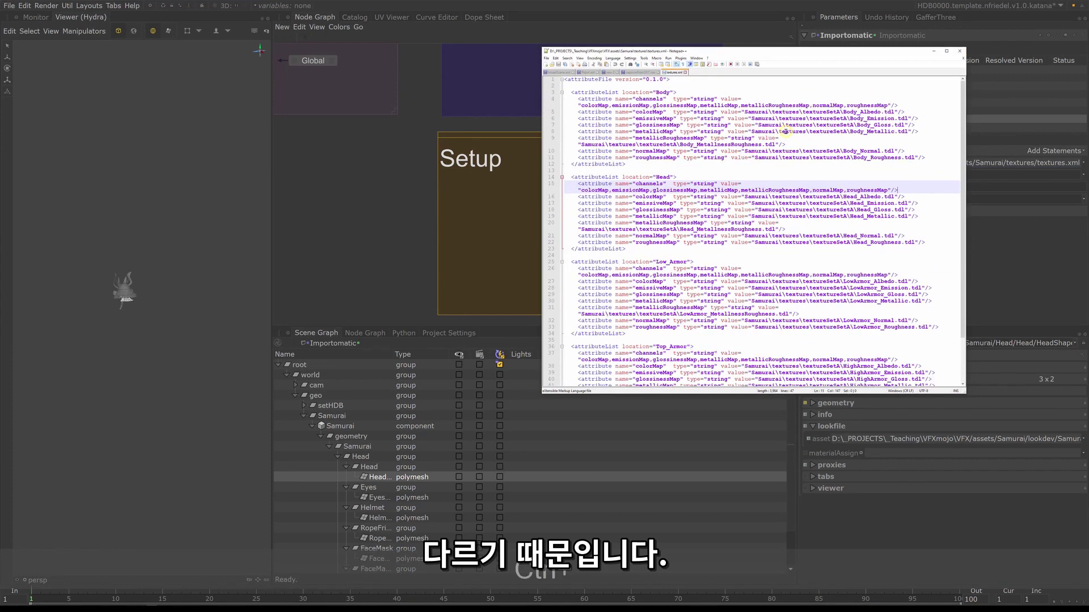
{"action": "left_click_drag", "start_coordinate": [897, 111], "coordinate": [759, 113]}
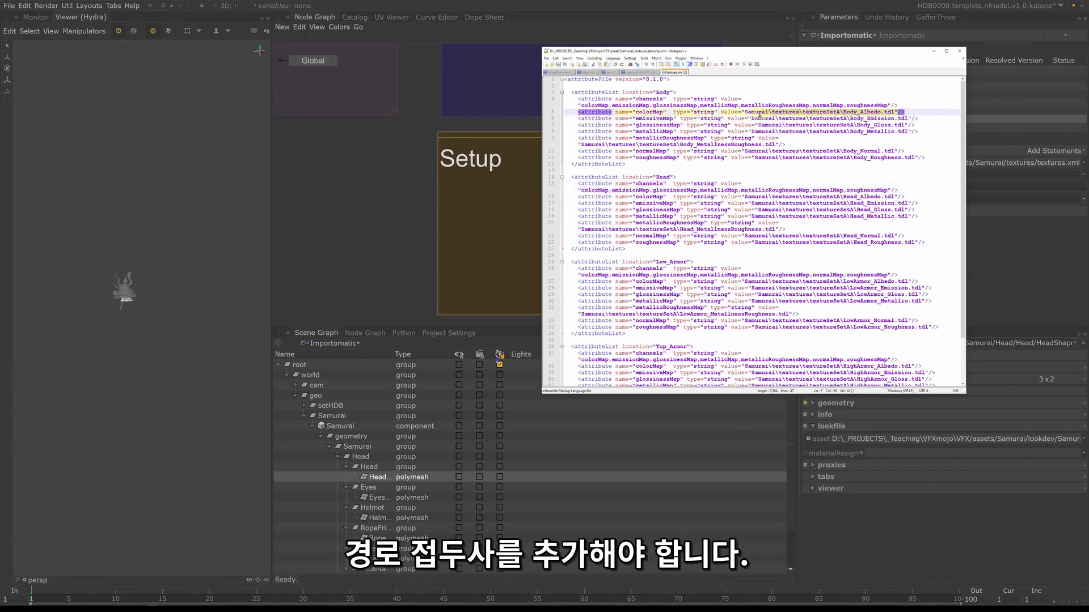
{"action": "left_click", "coordinate": [928, 112]}
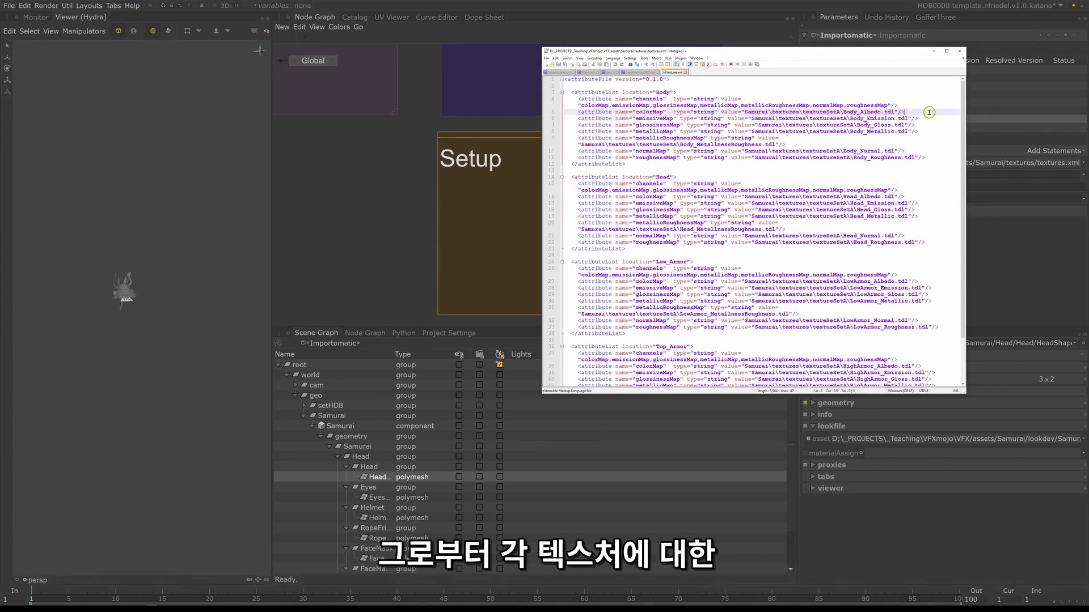
{"action": "left_click", "coordinate": [743, 112]}
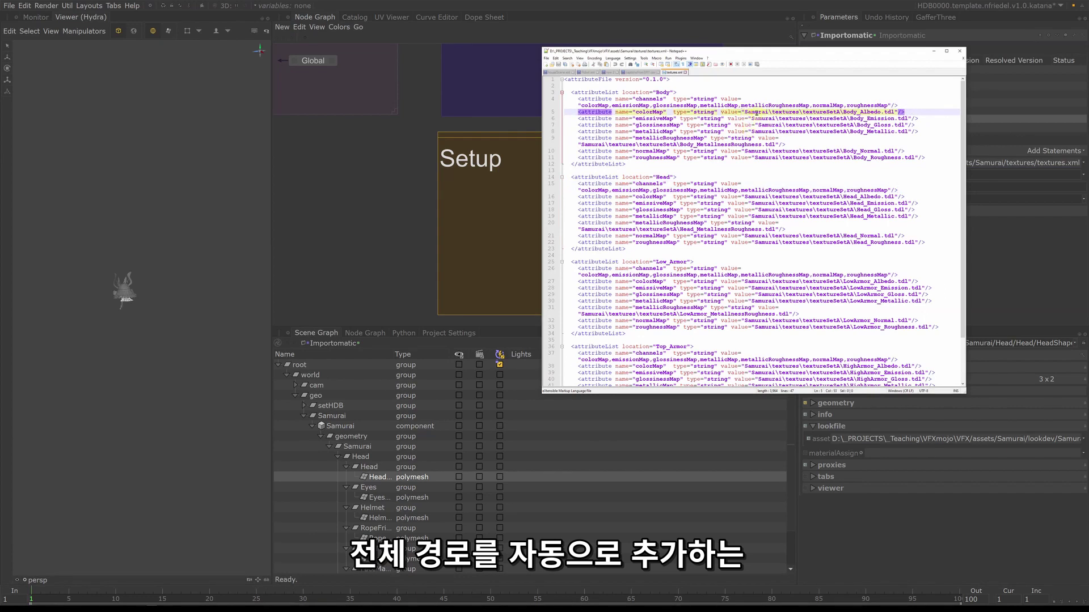
{"action": "left_click", "coordinate": [933, 52]}
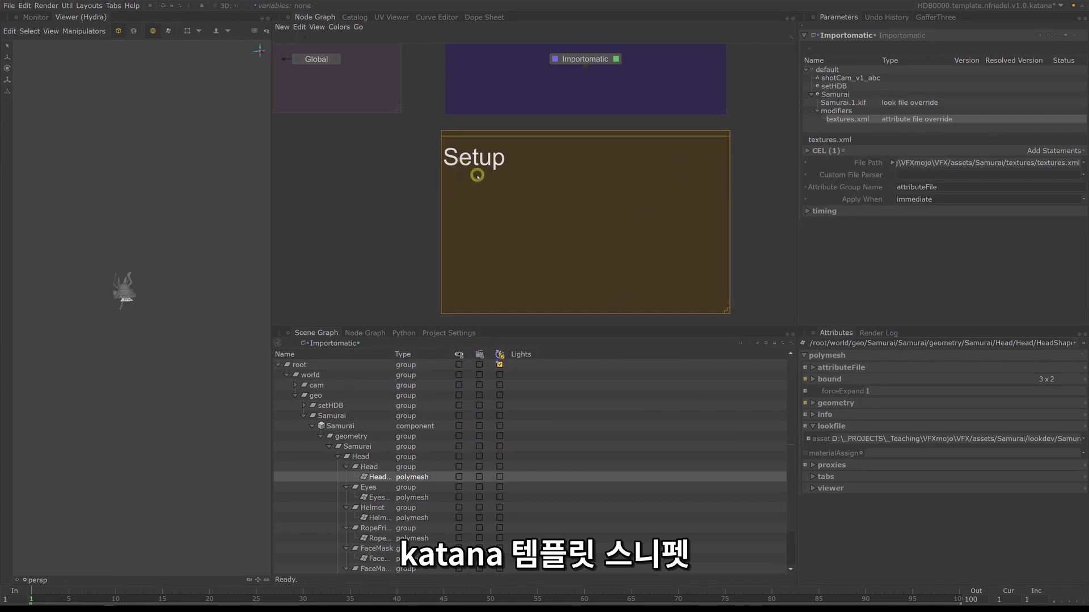
Step: Import VFX/katanaNodes/textureLoad.katana and place OP_textureMapping in Setup beneath Importomatic
{"action": "left_click", "coordinate": [10, 7]}
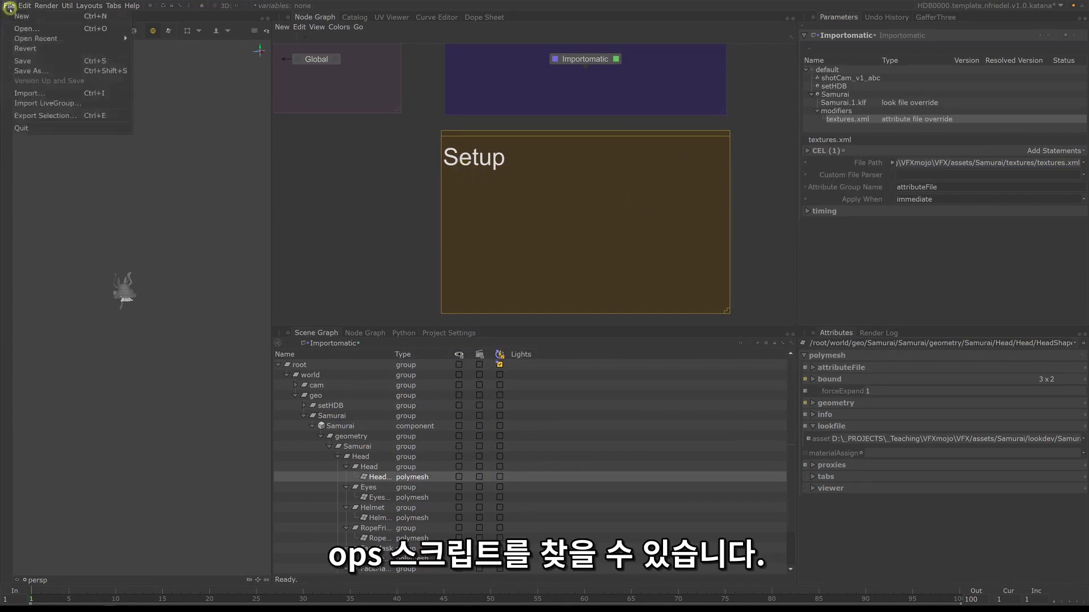
{"action": "left_click", "coordinate": [39, 93]}
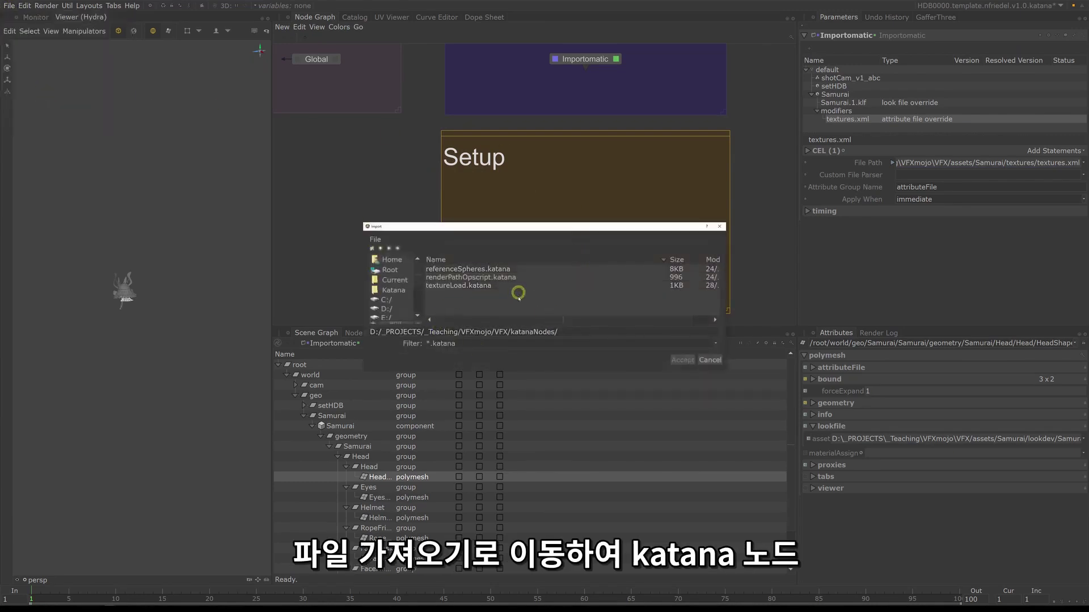
{"action": "left_click", "coordinate": [380, 250]}
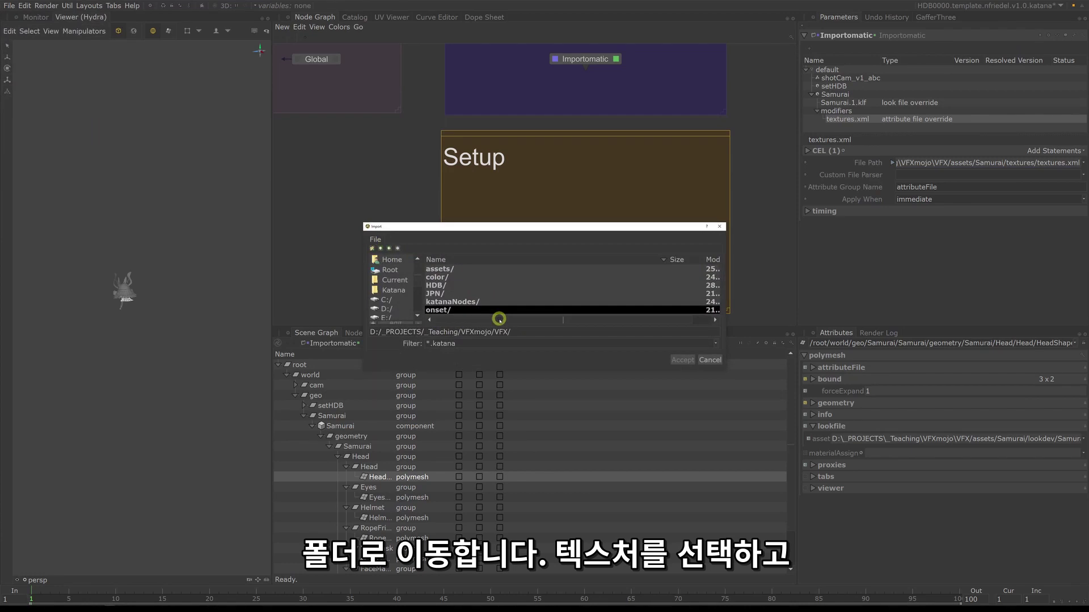
{"action": "double_click", "coordinate": [463, 302]}
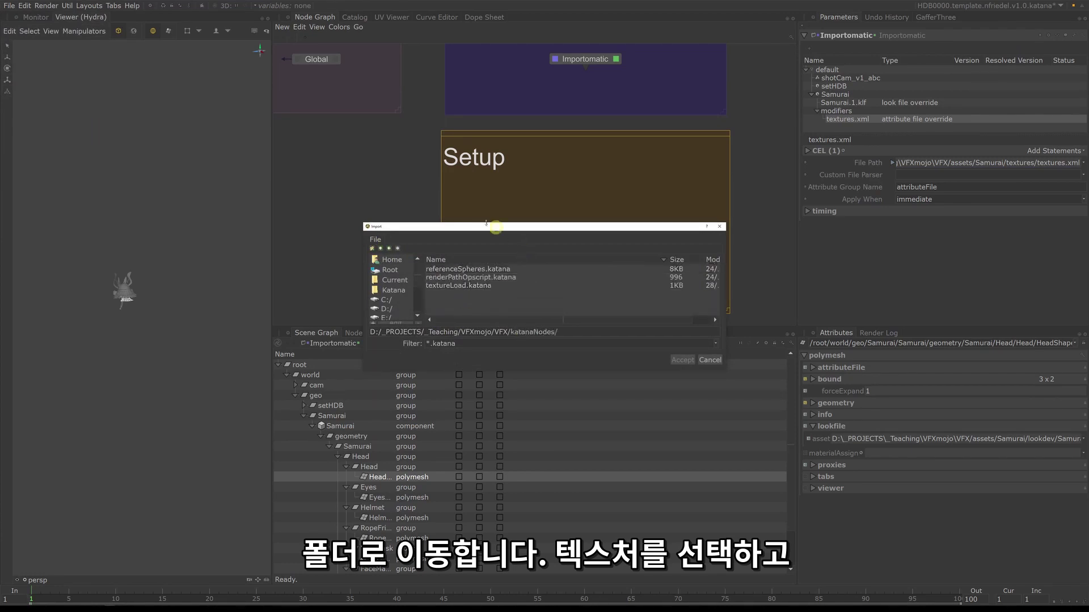
{"action": "left_click_drag", "start_coordinate": [462, 224], "coordinate": [581, 236]}
{"action": "double_click", "coordinate": [600, 304]}
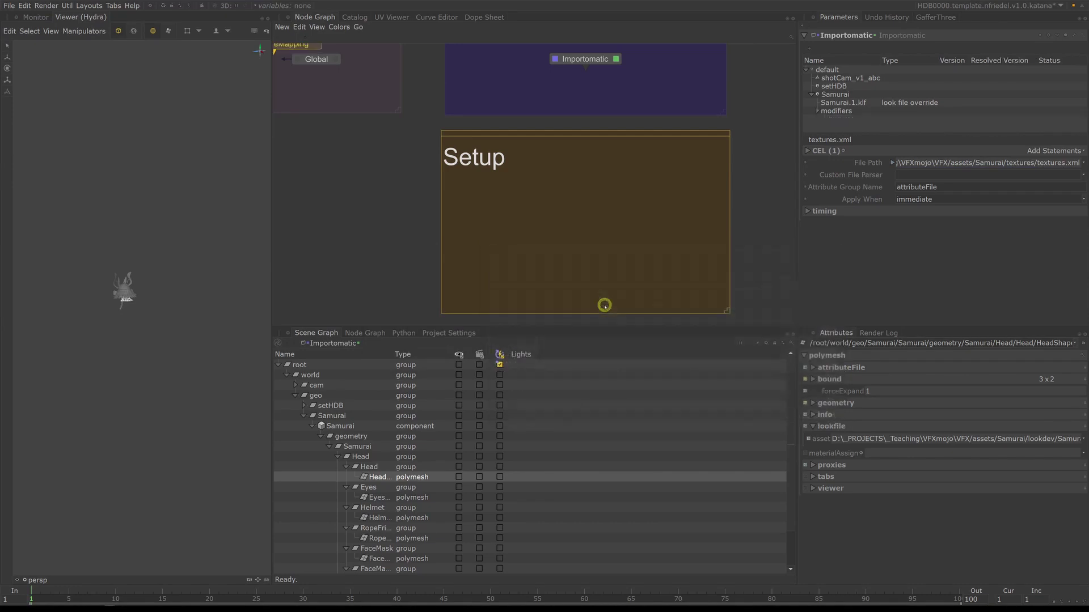
{"action": "left_click", "coordinate": [580, 213]}
{"action": "left_click_drag", "start_coordinate": [587, 214], "coordinate": [588, 170]}
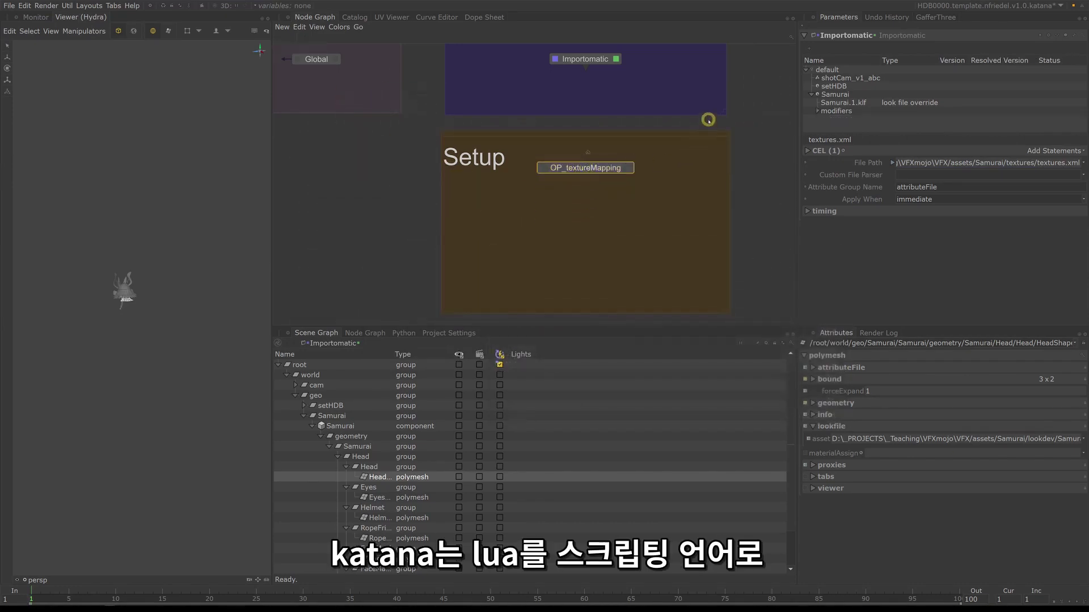
Step: Review the OP_textureMapping script and its user.tx_directory expression
{"action": "left_click", "coordinate": [622, 180]}
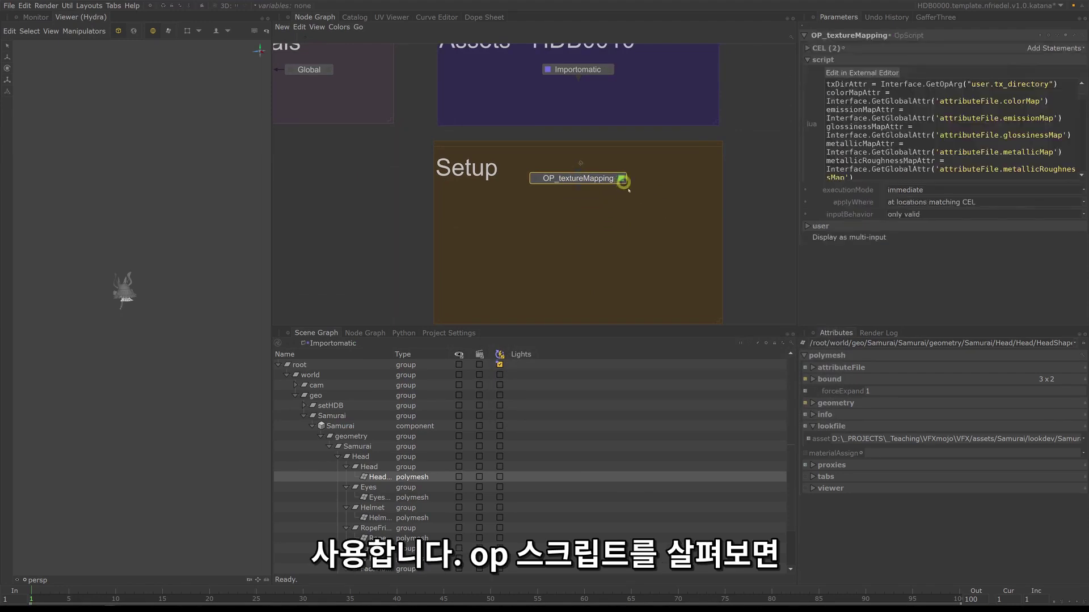
{"action": "left_click_drag", "start_coordinate": [796, 327], "coordinate": [714, 362]}
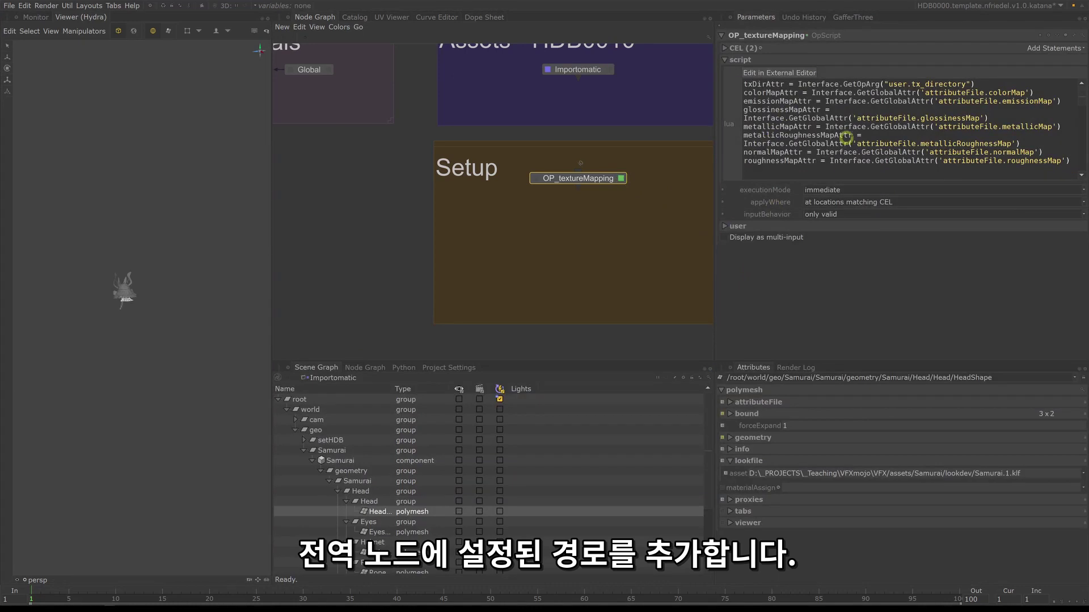
{"action": "scroll", "coordinate": [835, 130], "scroll_direction": "down", "scroll_amount": 4}
{"action": "scroll", "coordinate": [835, 130], "scroll_direction": "up", "scroll_amount": 4}
{"action": "scroll", "coordinate": [790, 111], "scroll_direction": "down", "scroll_amount": 1}
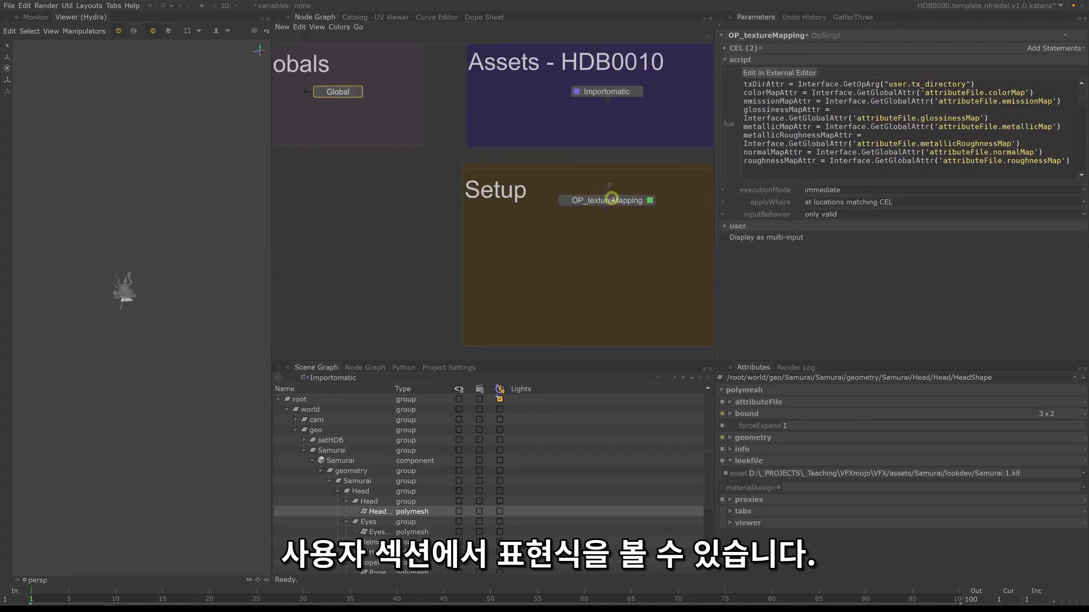
{"action": "left_click", "coordinate": [728, 225]}
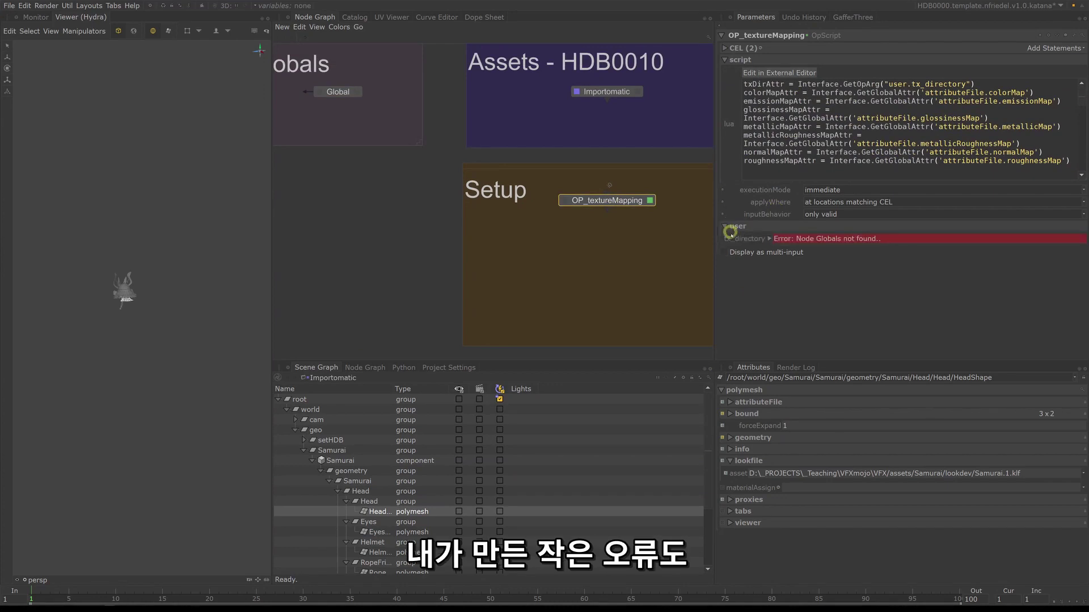
{"action": "left_click", "coordinate": [769, 238]}
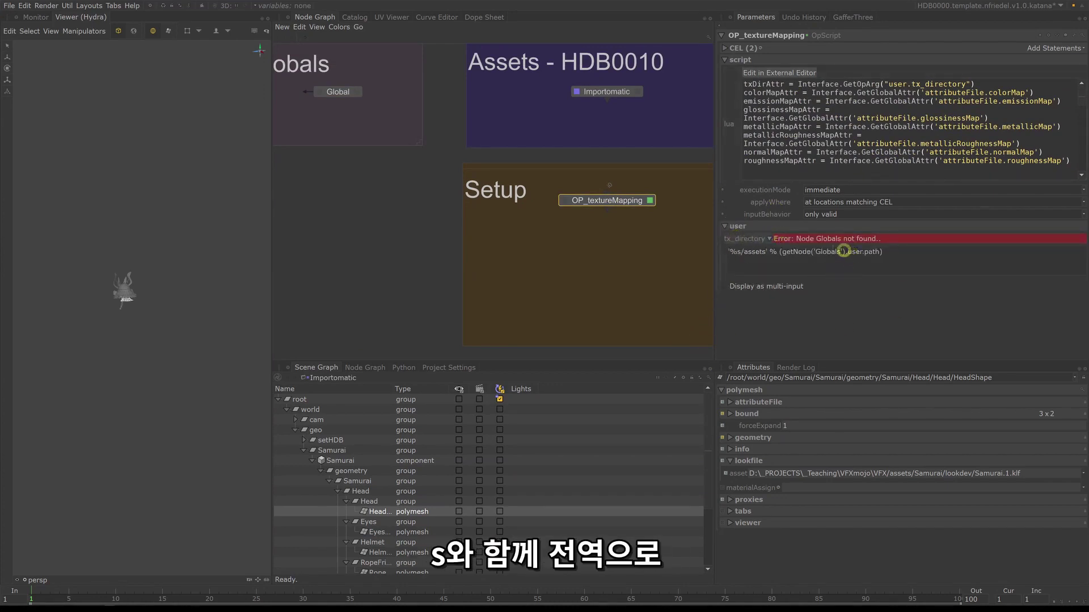
Step: Rename the Global node to Globals to match the tx_directory expression's lookup
{"action": "left_click", "coordinate": [355, 91]}
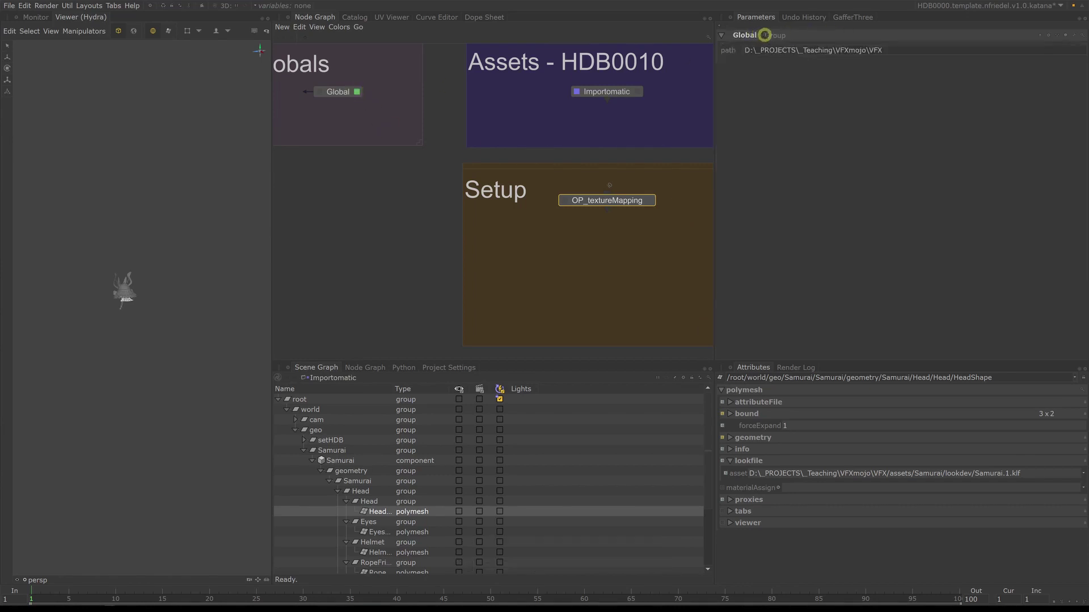
{"action": "left_click", "coordinate": [765, 35]}
{"action": "type", "text": "s"}
{"action": "key", "text": "Return"}
{"action": "left_click", "coordinate": [648, 202]}
{"action": "left_click_drag", "start_coordinate": [924, 249], "coordinate": [715, 251]}
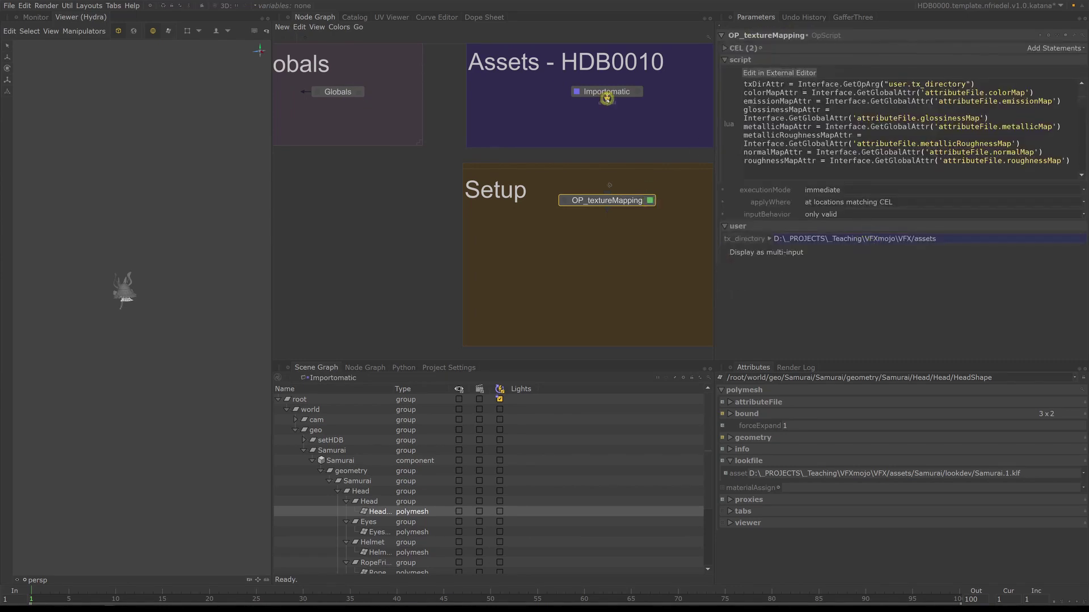
Step: Wire Importomatic into OP_textureMapping, check the textures map paths, then search node types for 'render'
{"action": "left_click_drag", "start_coordinate": [607, 98], "coordinate": [611, 201]}
{"action": "key", "text": "v"}
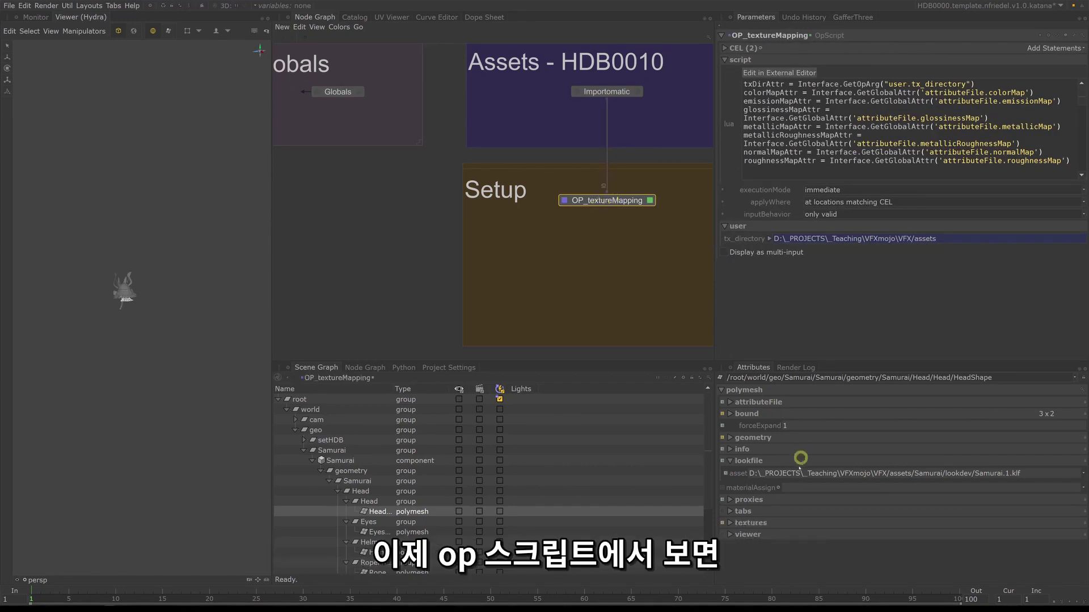
{"action": "left_click", "coordinate": [744, 522]}
{"action": "scroll", "coordinate": [760, 487], "scroll_direction": "down", "scroll_amount": 1}
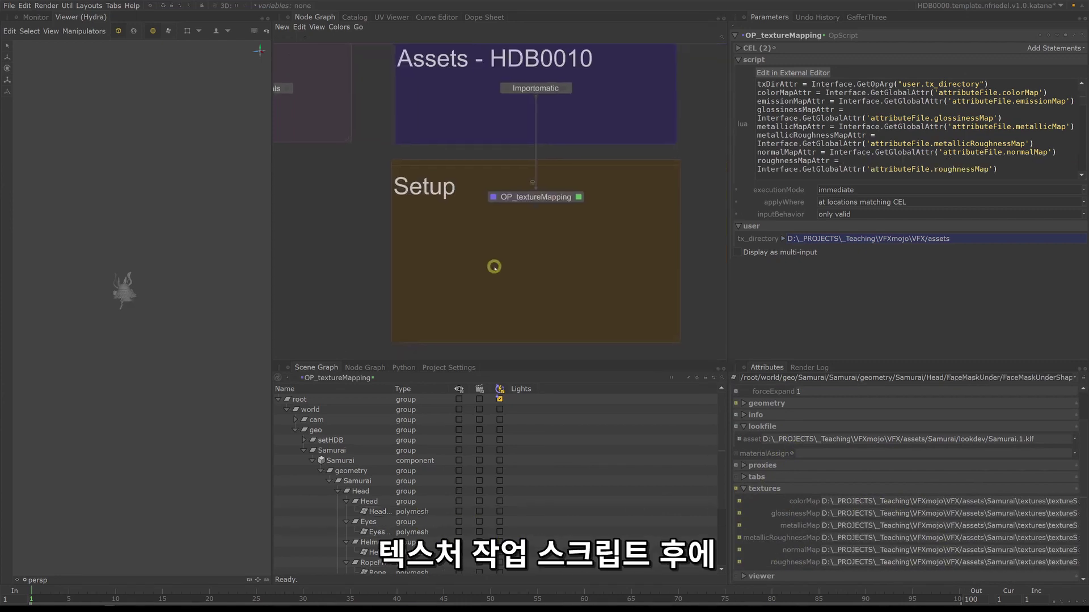
{"action": "key", "text": "Tab"}
{"action": "type", "text": "render"}
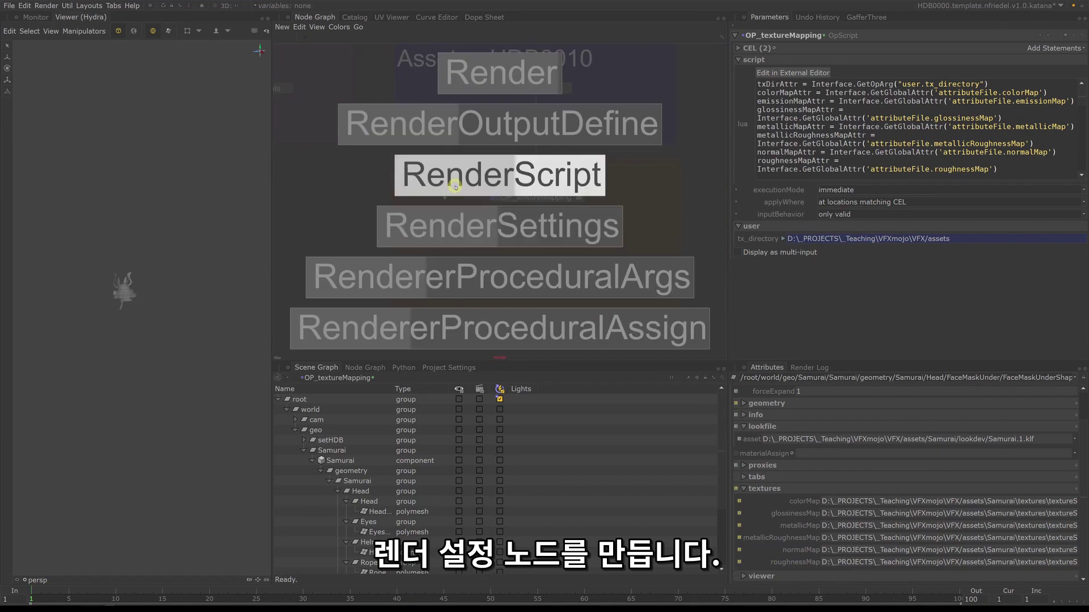
Step: Add a RenderSettings node below OP_textureMapping with HD 1920x1080 resolution
{"action": "left_click", "coordinate": [463, 226]}
{"action": "left_click", "coordinate": [535, 233]}
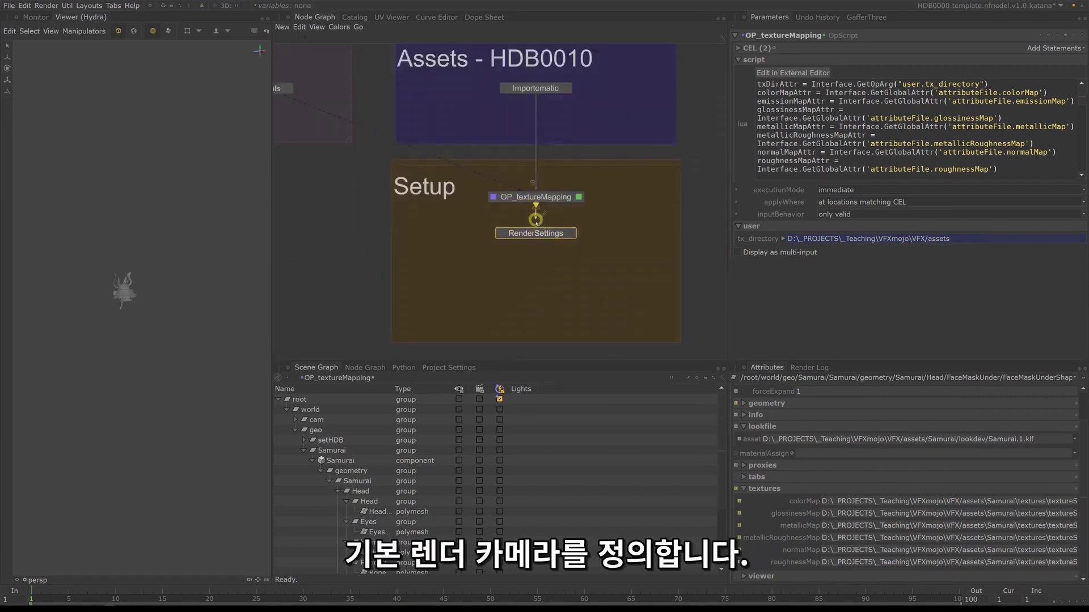
{"action": "left_click", "coordinate": [571, 233]}
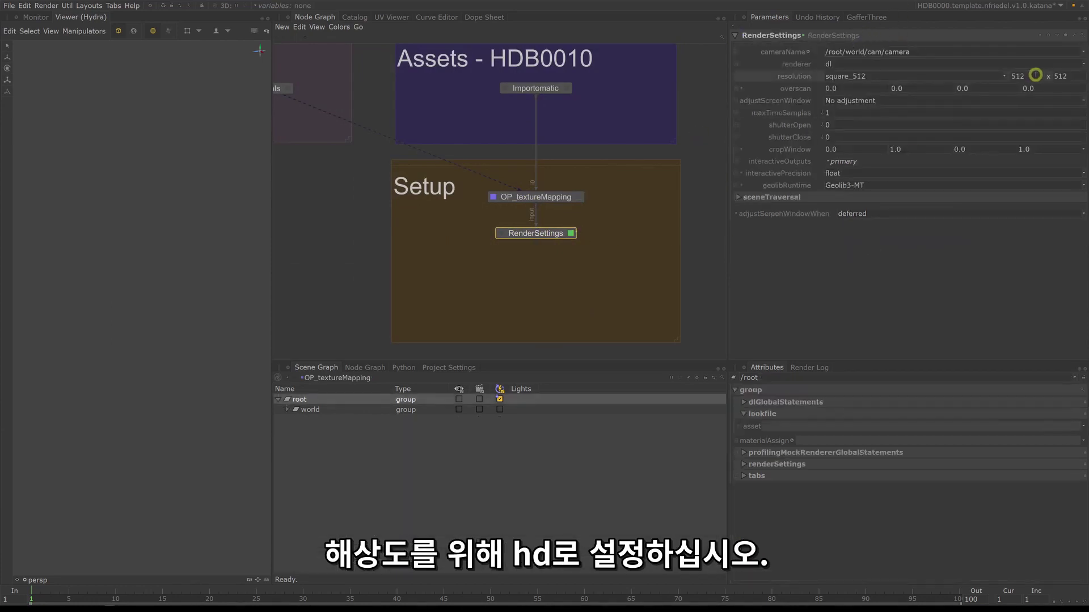
{"action": "left_click", "coordinate": [1004, 75]}
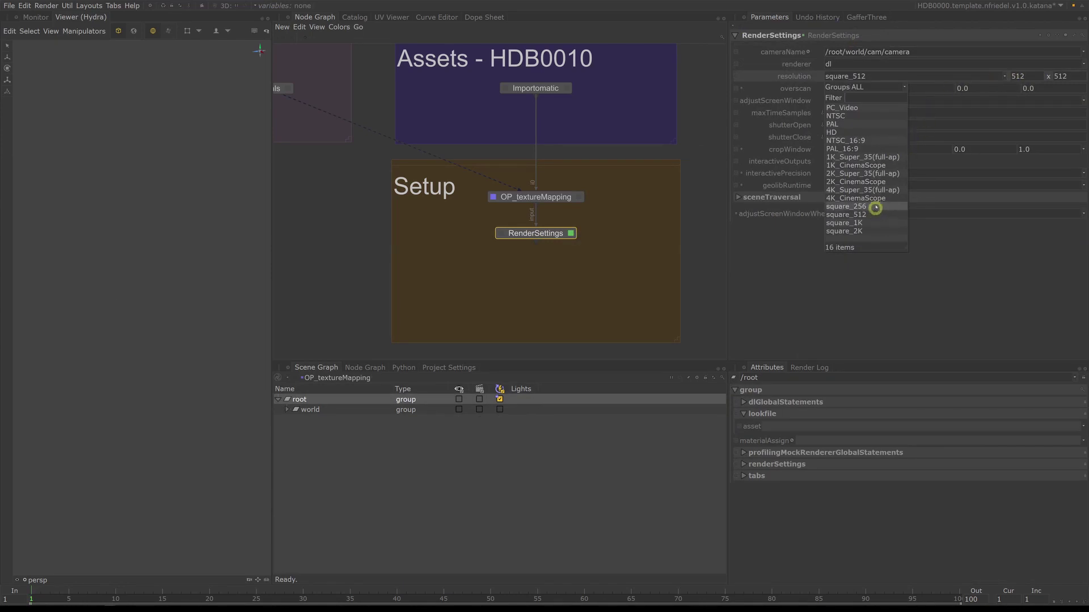
{"action": "left_click", "coordinate": [847, 132]}
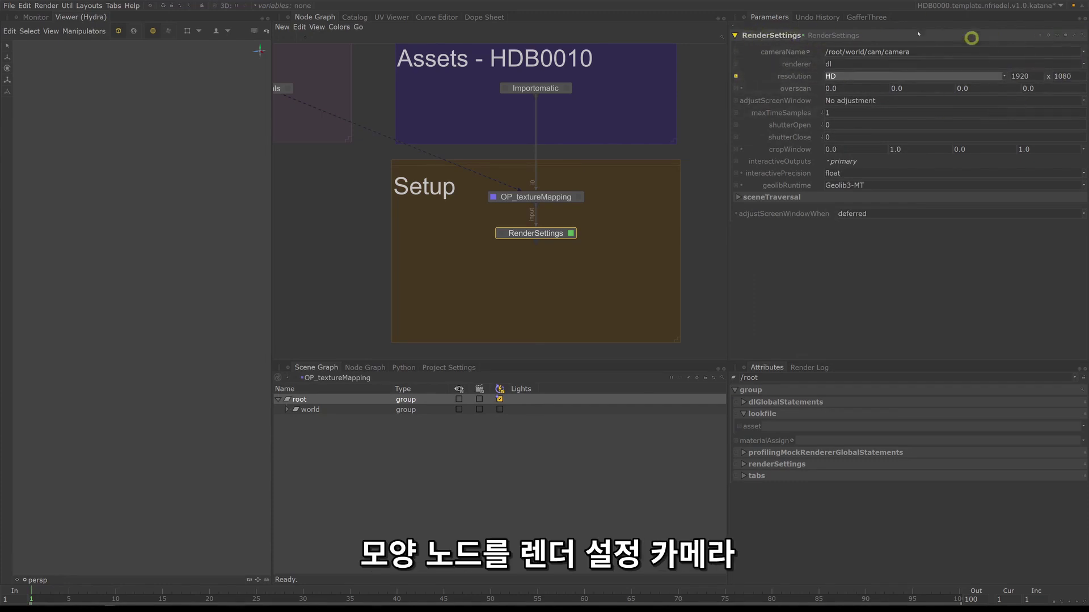
Step: Set cameraName to /root/world/cam/shotCam/shotCam/shotCamShape and view RenderSettings
{"action": "left_click", "coordinate": [287, 409]}
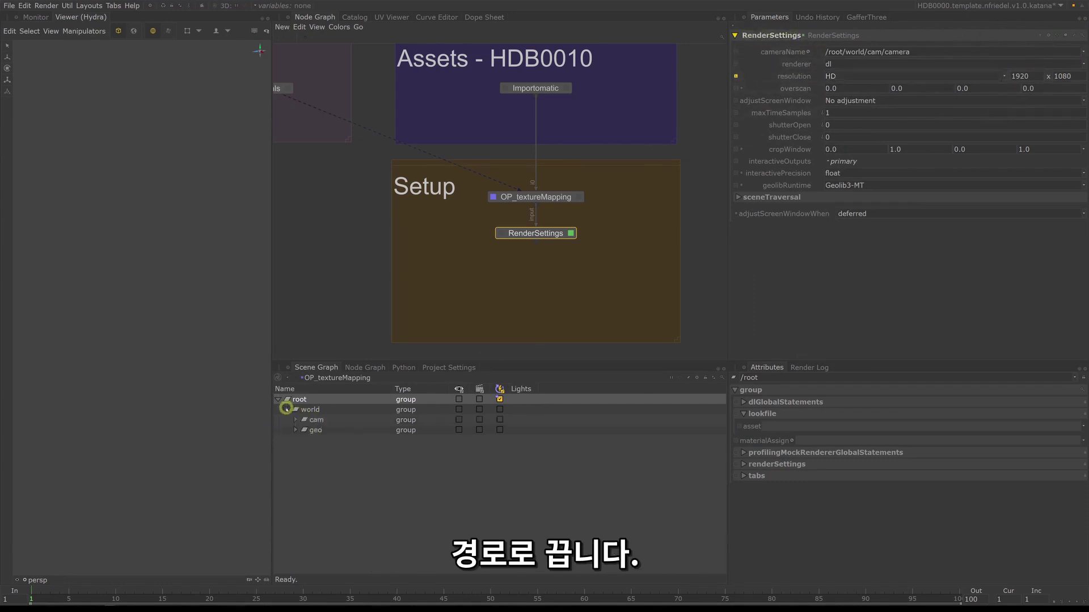
{"action": "left_click", "coordinate": [292, 420]}
{"action": "left_click", "coordinate": [305, 431]}
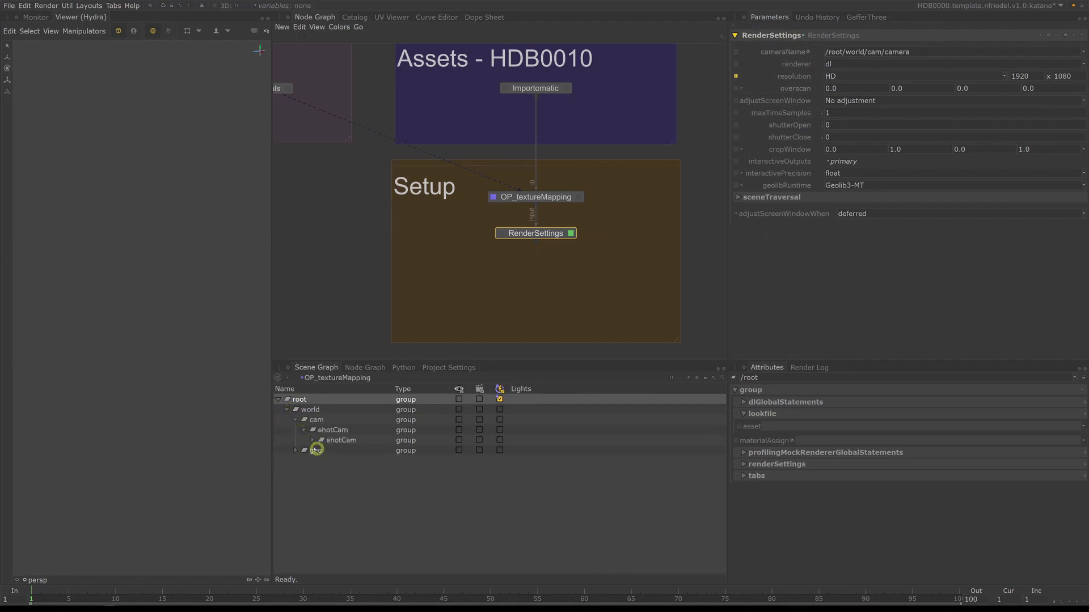
{"action": "left_click", "coordinate": [314, 442]}
{"action": "left_click_drag", "start_coordinate": [315, 448], "coordinate": [920, 49]}
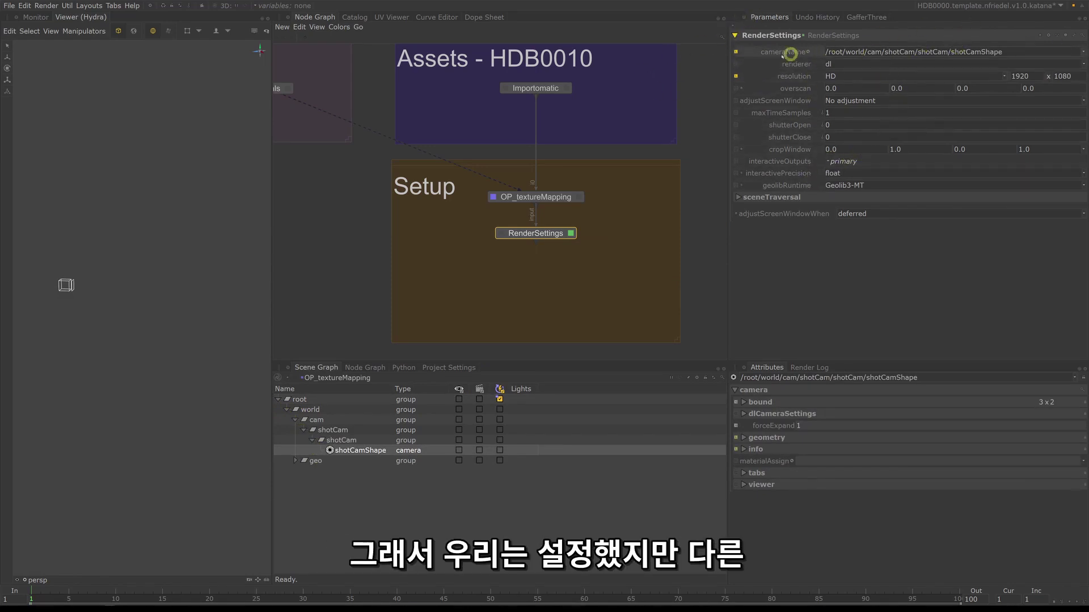
{"action": "key", "text": "v"}
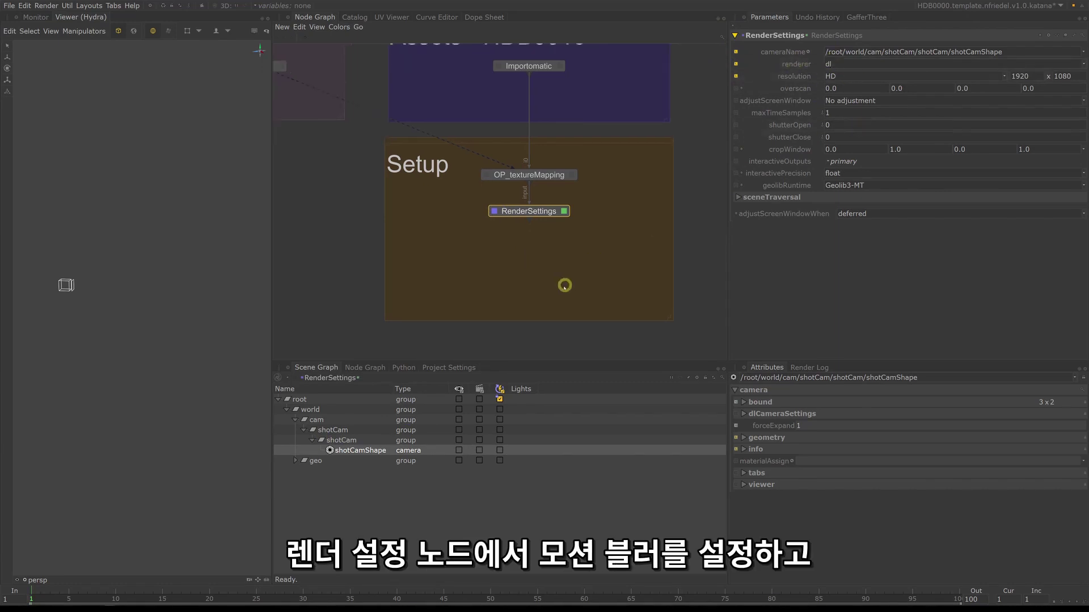
Step: Set RenderSettings shutterOpen to -0.25 and shutterClose to 0.25
{"action": "middle_click_drag", "start_coordinate": [562, 280], "coordinate": [557, 285]}
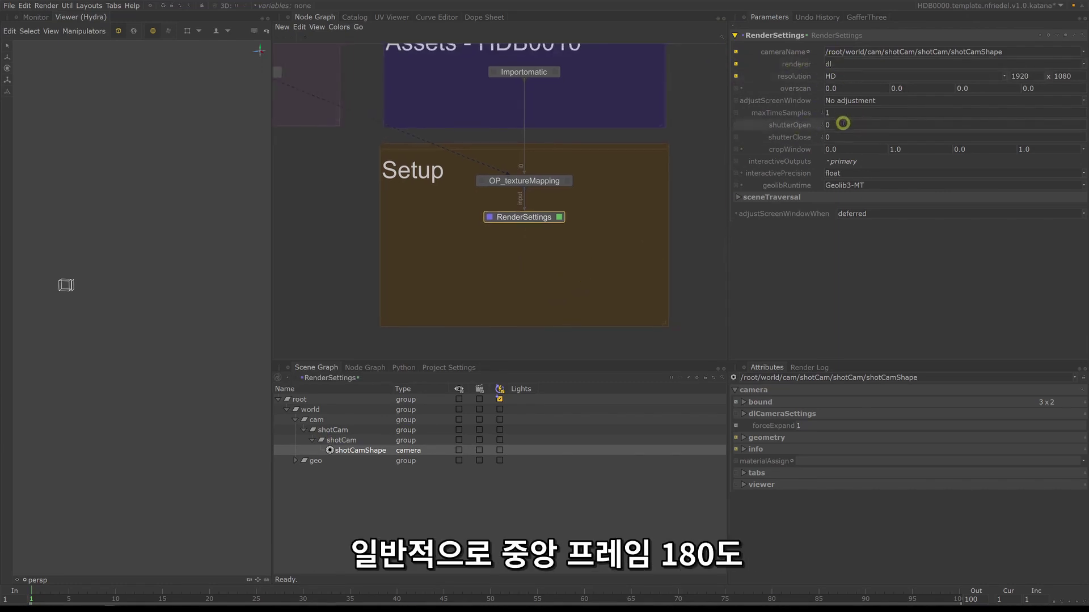
{"action": "left_click_drag", "start_coordinate": [856, 126], "coordinate": [783, 131]}
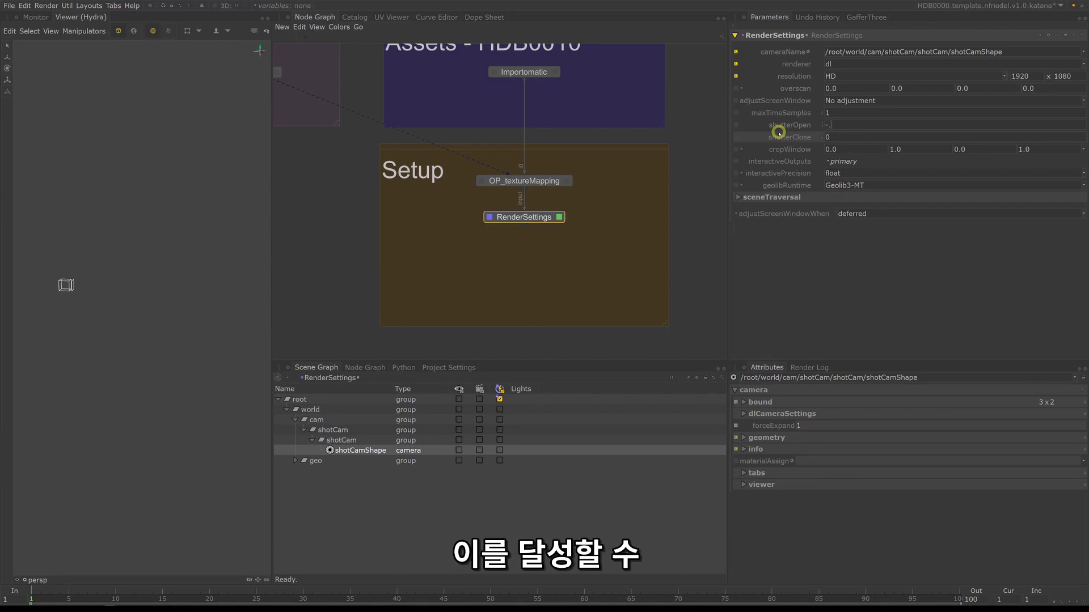
{"action": "type", "text": "5"}
{"action": "left_click_drag", "start_coordinate": [840, 137], "coordinate": [809, 138]}
{"action": "type", "text": "."}
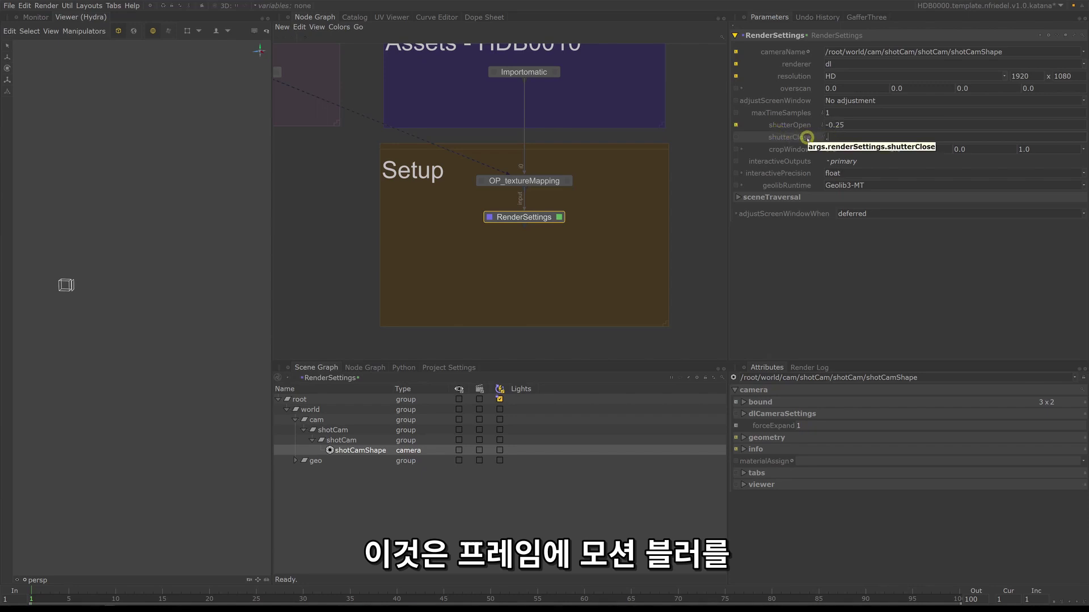
{"action": "type", "text": "25"}
{"action": "key", "text": "Return"}
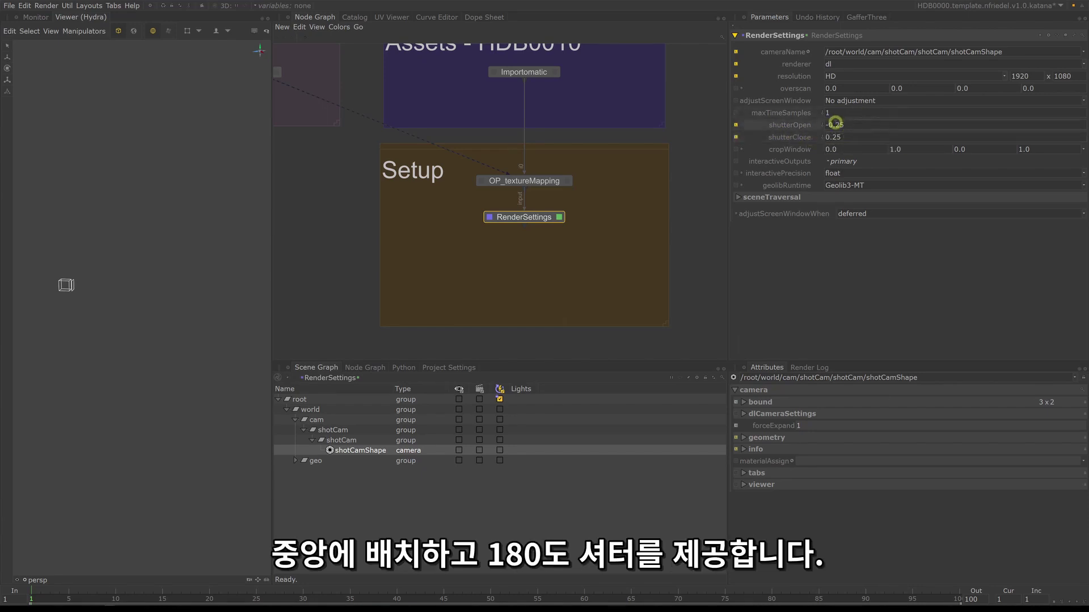
{"action": "middle_click_drag", "start_coordinate": [509, 274], "coordinate": [494, 270]}
{"action": "left_click", "coordinate": [495, 271]}
{"action": "key", "text": "Tab"}
Step: Add a LookFileManager below RenderSettings, wire it in, and view it
{"action": "type", "text": "look"}
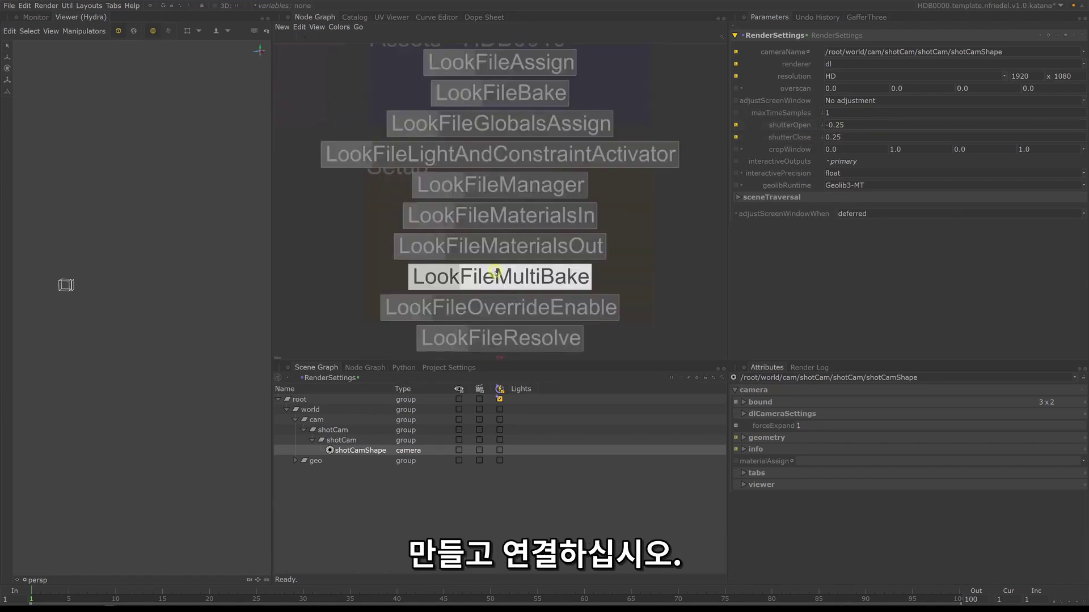
{"action": "key", "text": "Up"}
{"action": "key", "text": "Up"}
{"action": "key", "text": "Return"}
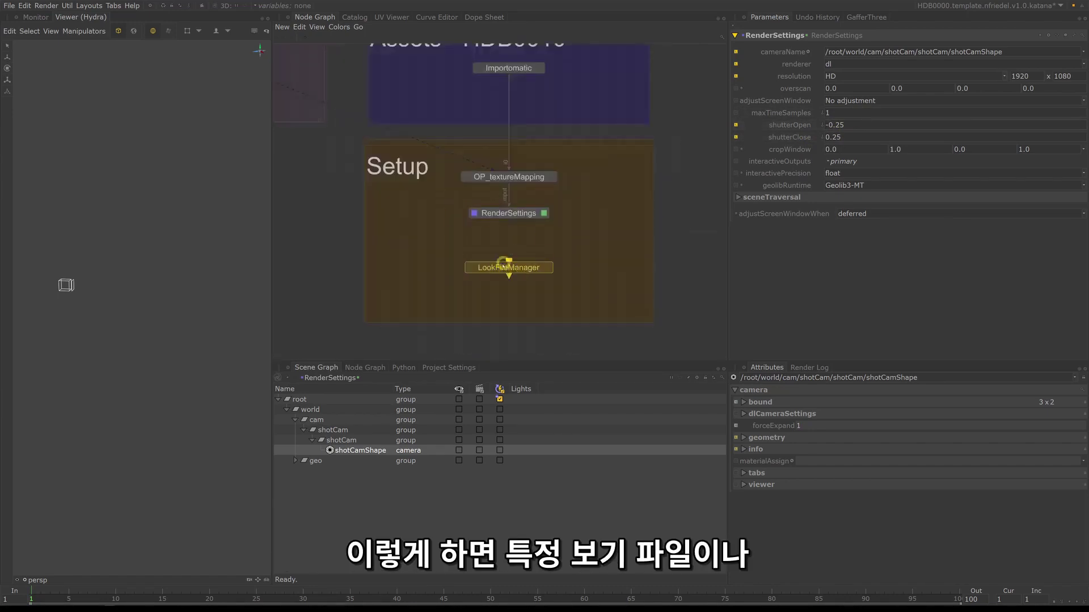
{"action": "left_click", "coordinate": [508, 267]}
{"action": "left_click_drag", "start_coordinate": [509, 221], "coordinate": [509, 268]}
{"action": "double_click", "coordinate": [511, 270]}
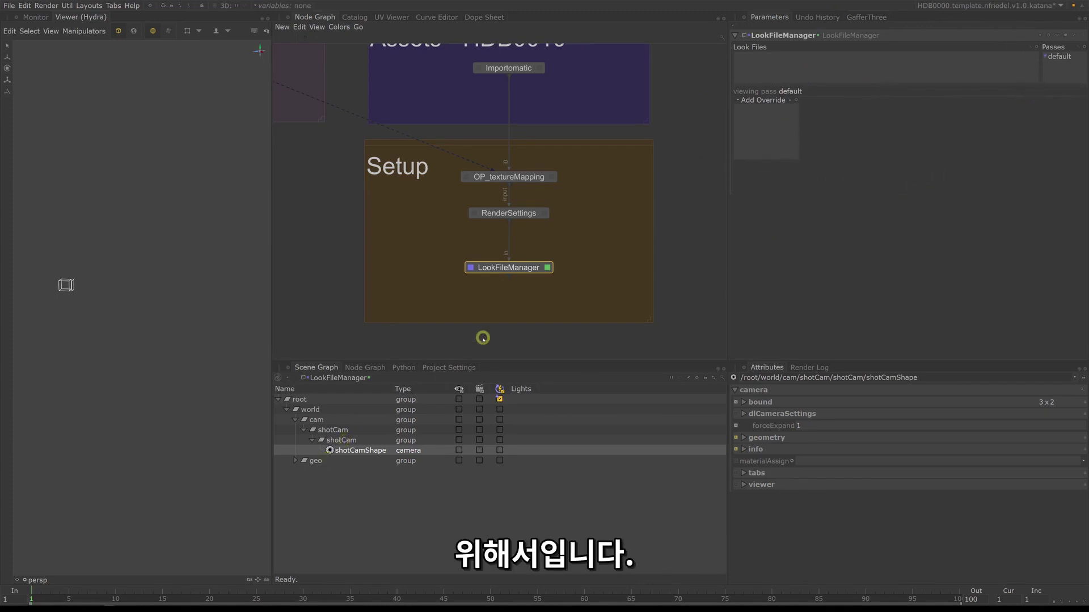
Step: Inspect the /root renderSettings attributes to confirm the HD camera setup
{"action": "left_click_drag", "start_coordinate": [500, 268], "coordinate": [517, 258]}
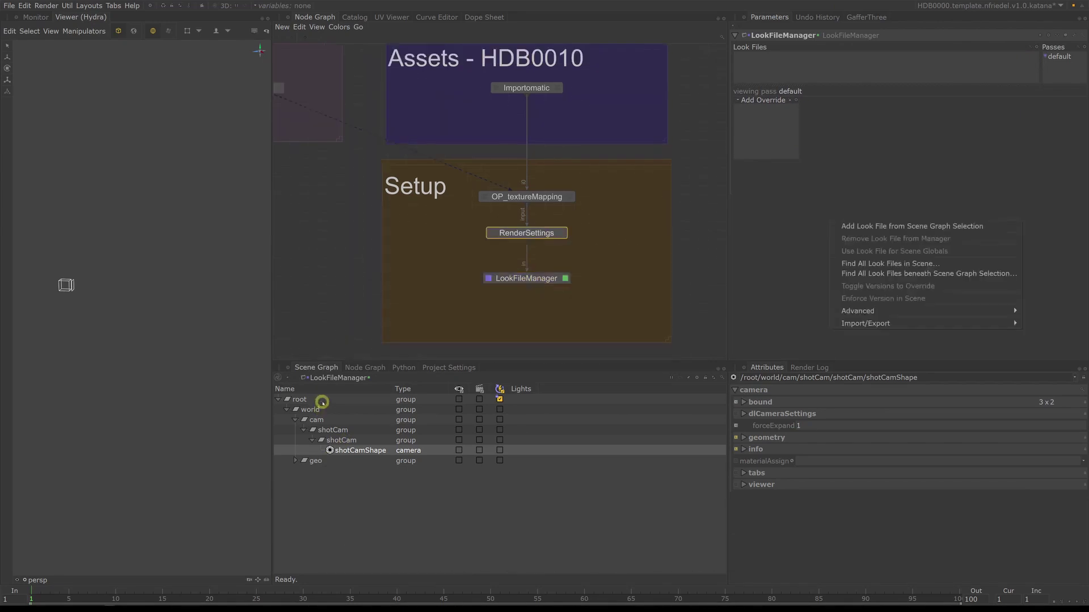
{"action": "left_click", "coordinate": [322, 402]}
{"action": "left_click", "coordinate": [561, 235]}
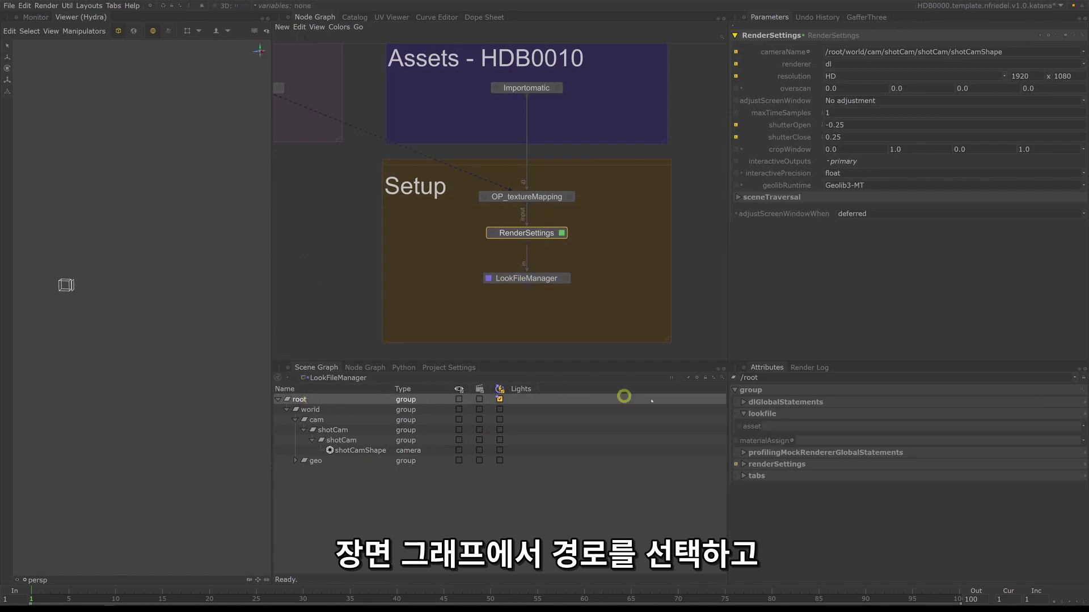
{"action": "left_click", "coordinate": [780, 466]}
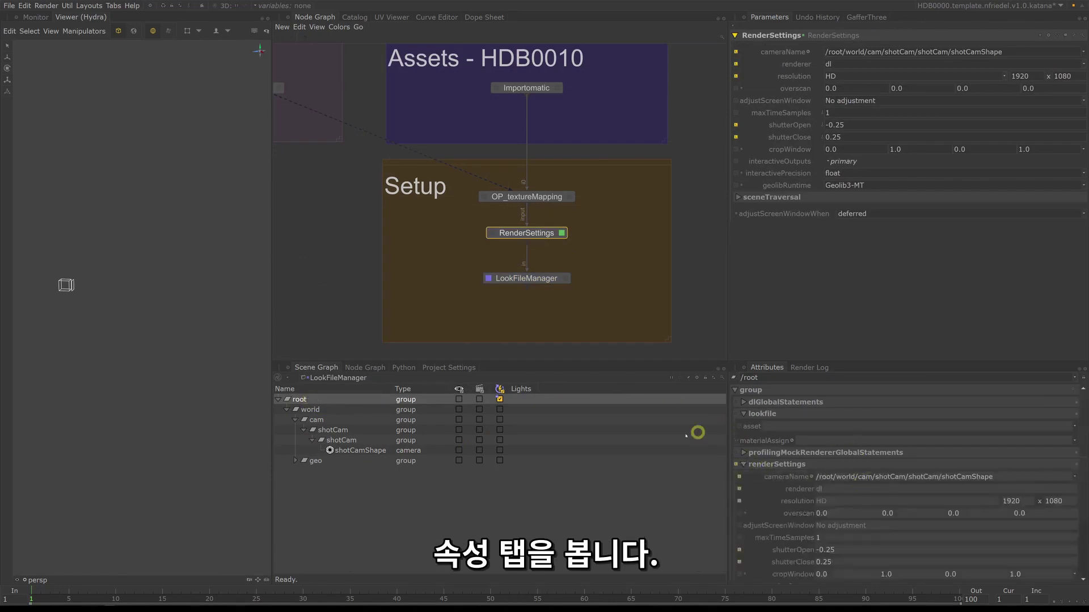
{"action": "scroll", "coordinate": [805, 504], "scroll_direction": "down", "scroll_amount": 3}
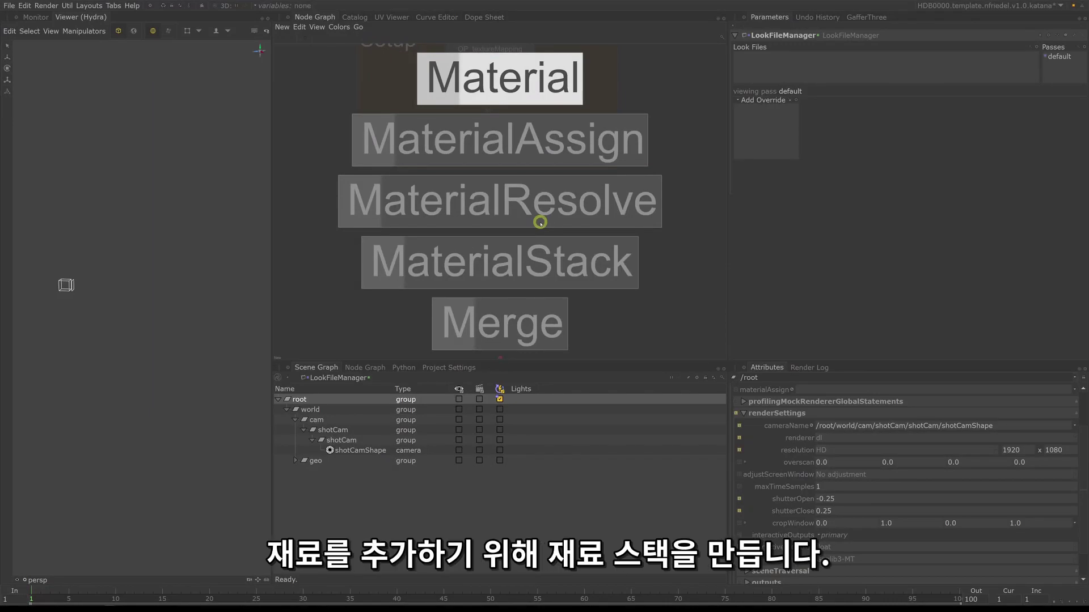
Step: Create a MaterialStack node and add a new material to it
{"action": "key", "text": "Return"}
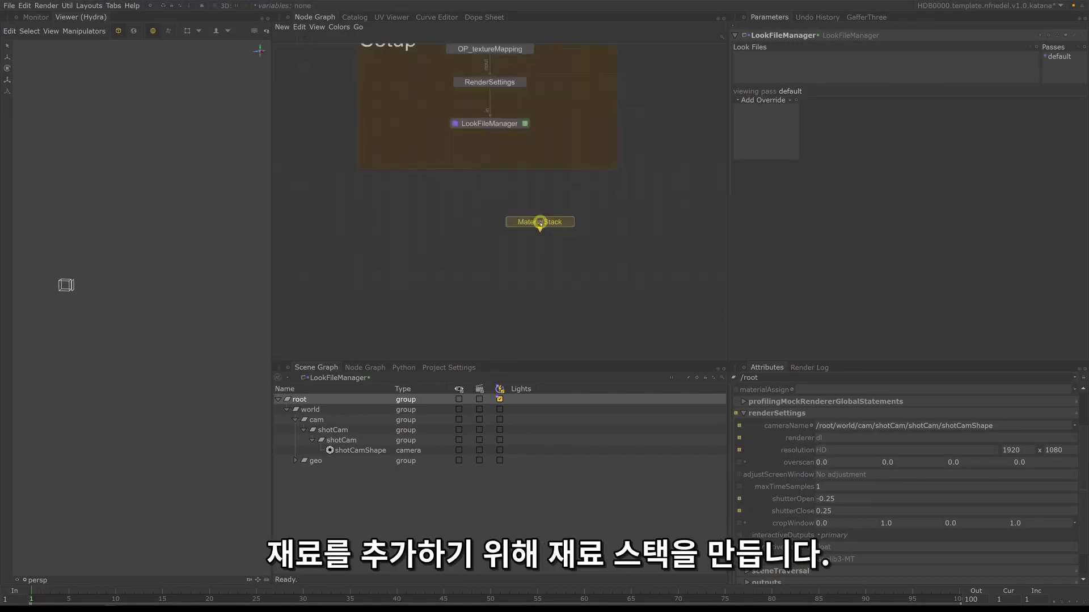
{"action": "left_click", "coordinate": [659, 208]}
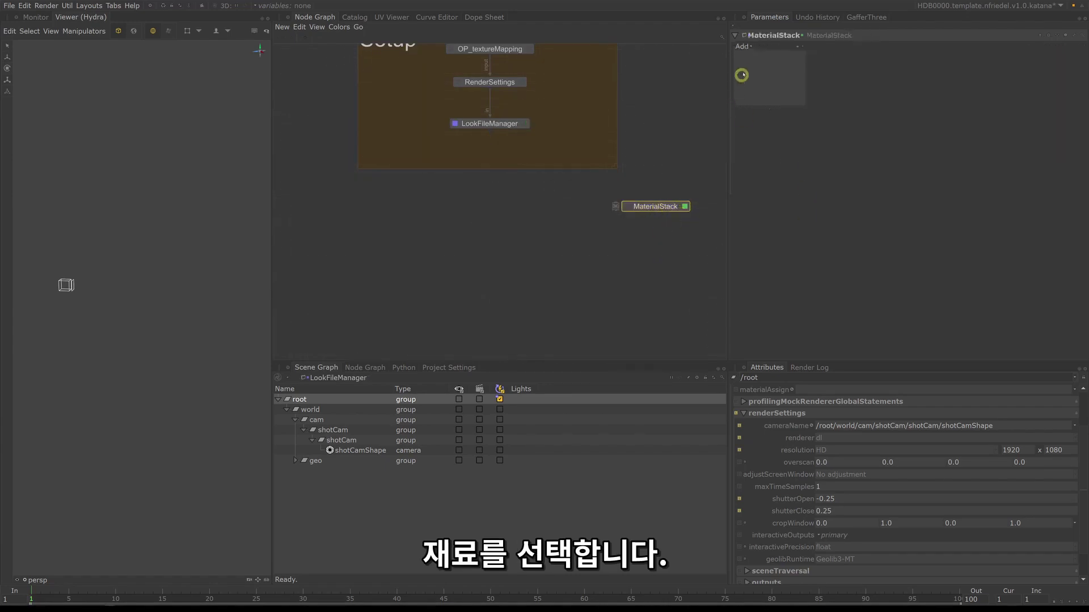
{"action": "left_click", "coordinate": [496, 228]}
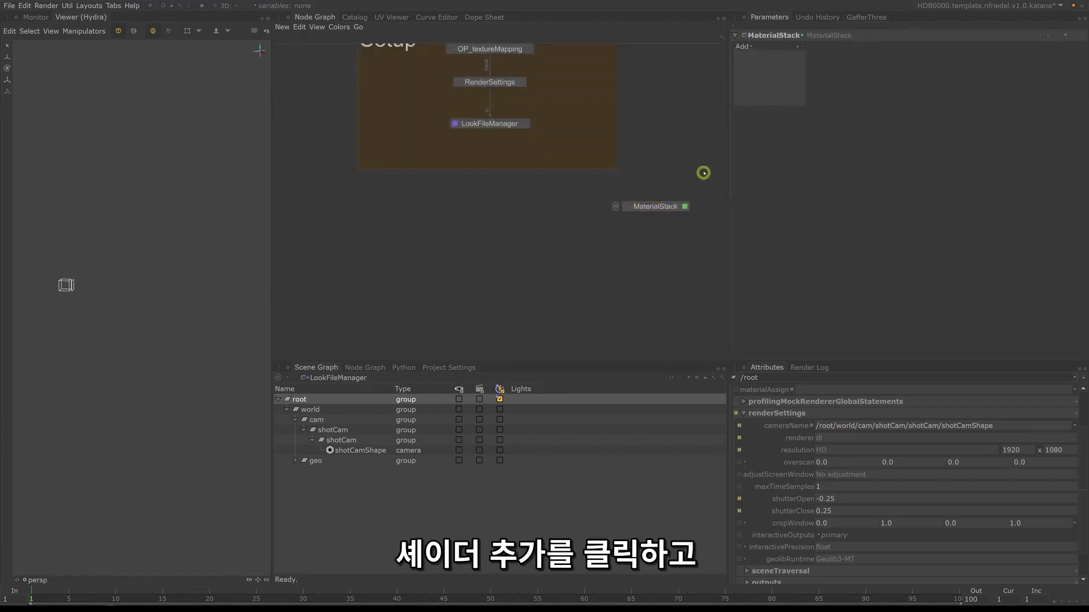
{"action": "left_click", "coordinate": [744, 46]}
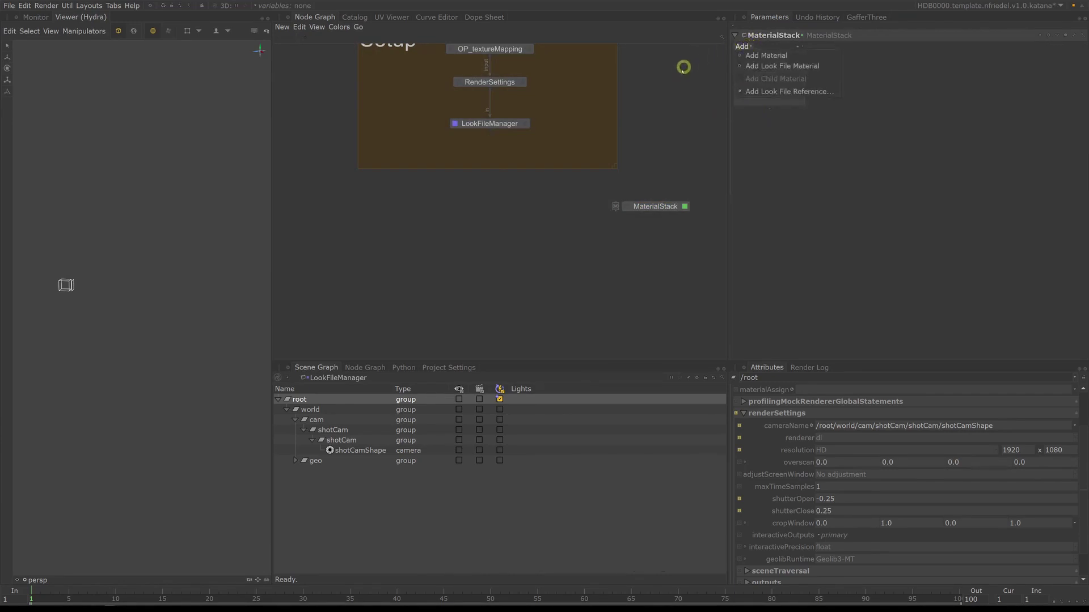
{"action": "left_click", "coordinate": [769, 57]}
Step: Give the material a dl Surface shader set to dlPrincipled
{"action": "left_click", "coordinate": [1030, 73]}
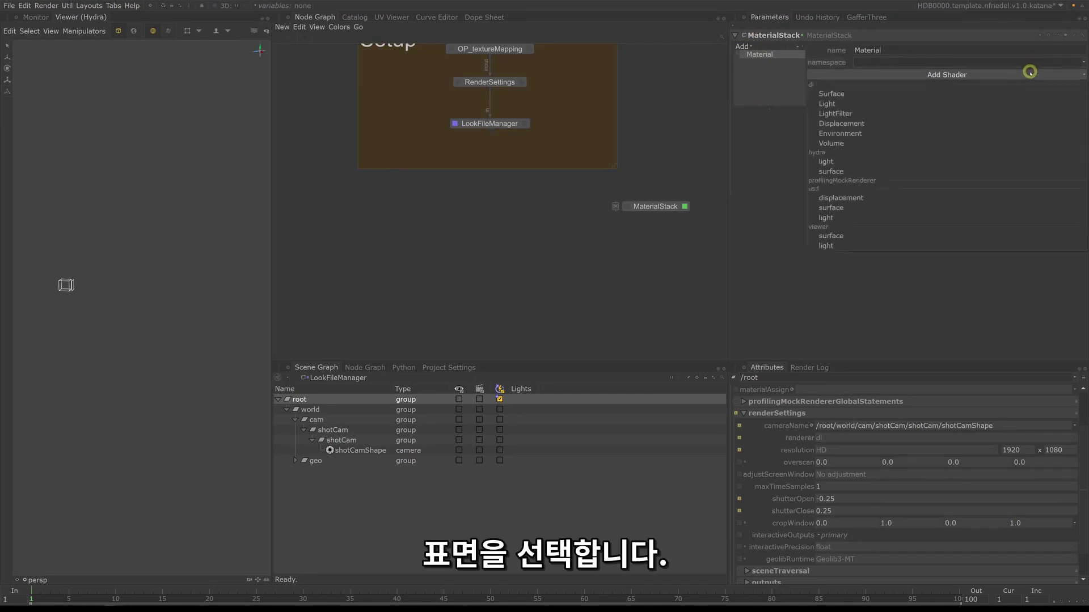
{"action": "left_click", "coordinate": [864, 93]}
{"action": "left_click", "coordinate": [946, 88]}
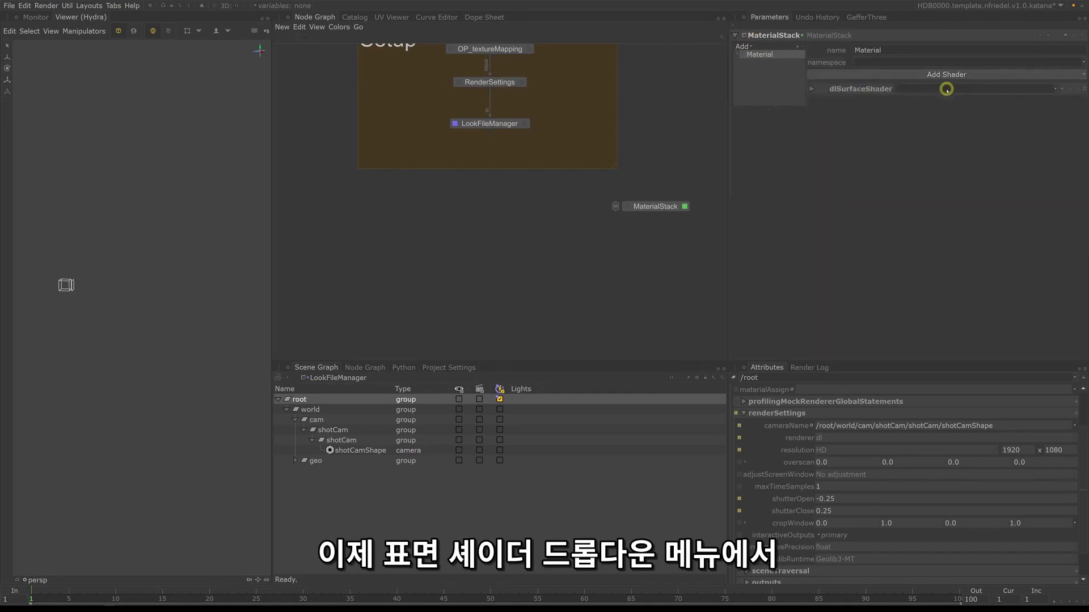
{"action": "left_click", "coordinate": [1056, 87]}
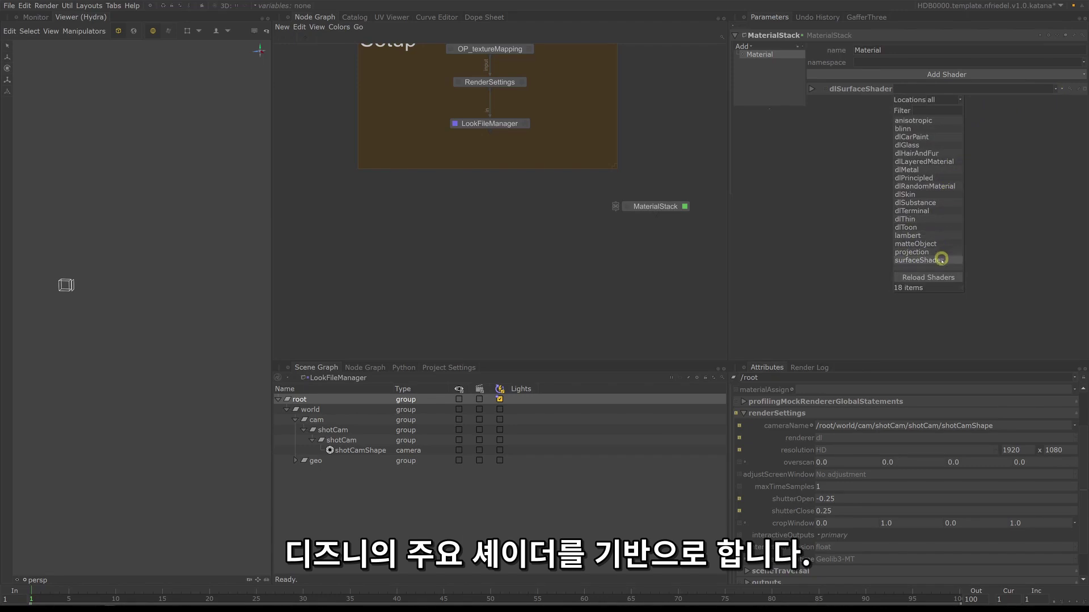
{"action": "left_click", "coordinate": [914, 178]}
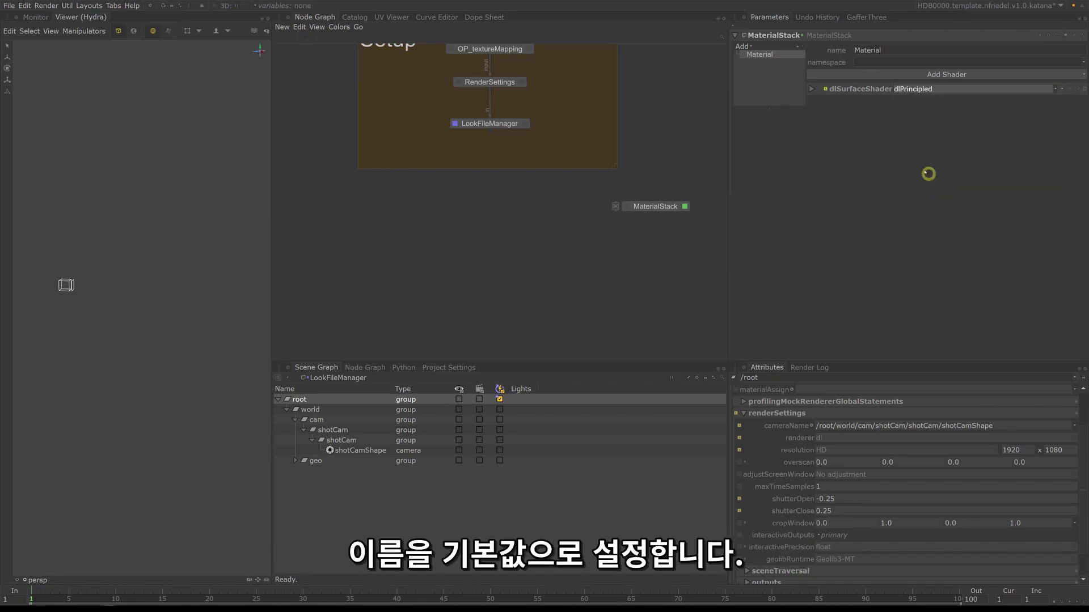
{"action": "left_click", "coordinate": [814, 89]}
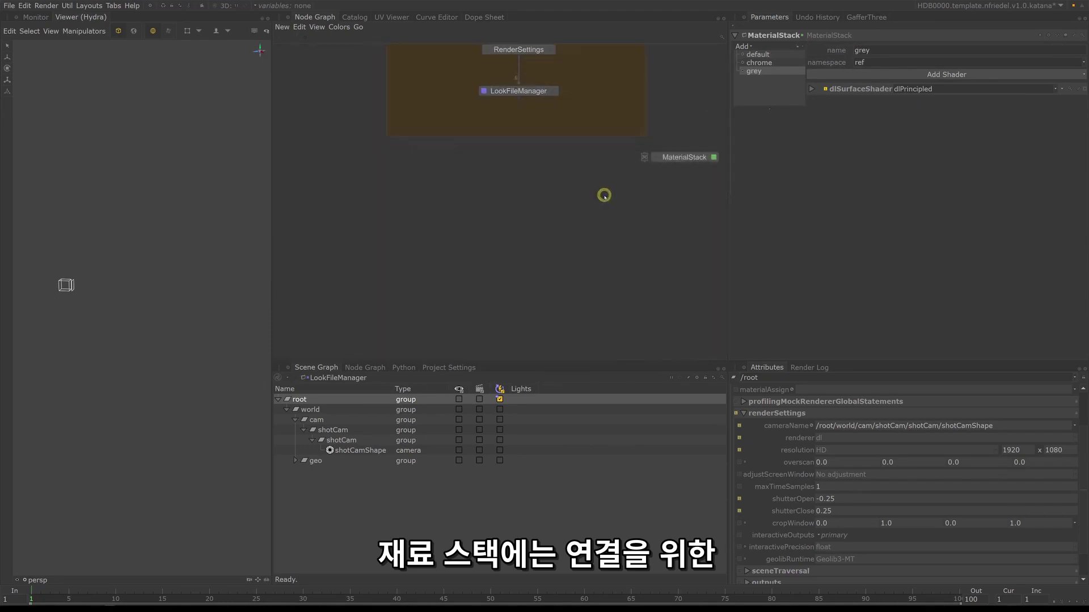
Step: Create a Merge2 node taking LookFileManager first and MaterialStack second
{"action": "key", "text": "Tab"}
{"action": "type", "text": "merge"}
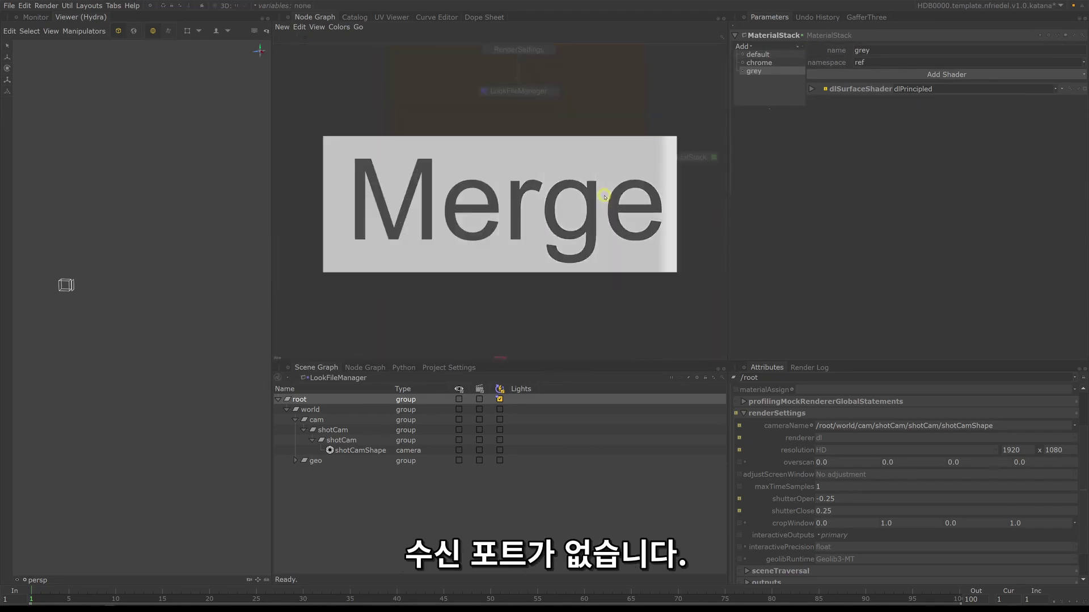
{"action": "key", "text": "Return"}
{"action": "left_click", "coordinate": [540, 215]}
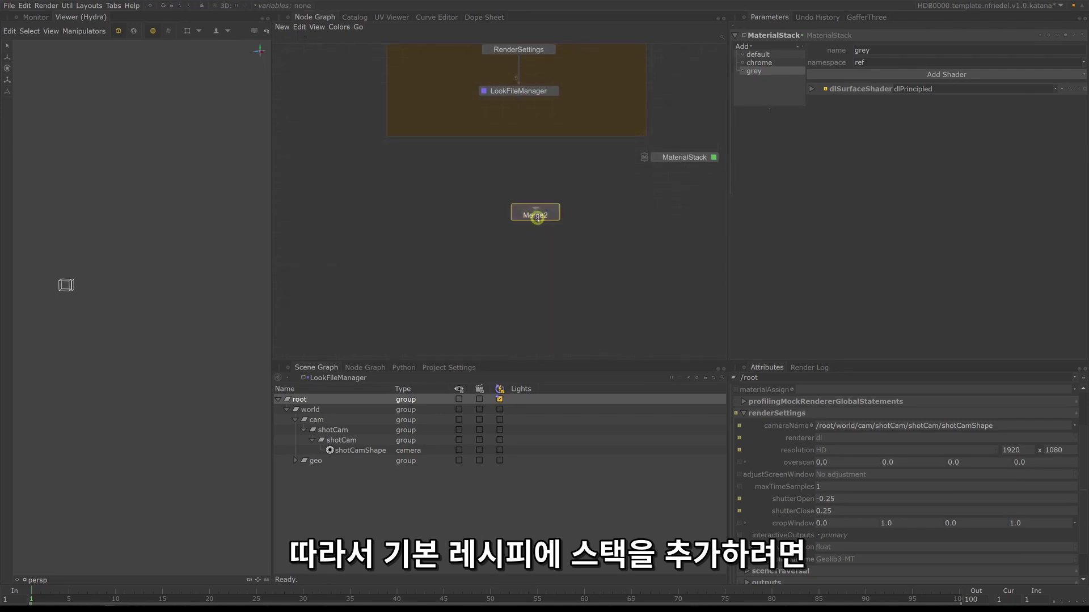
{"action": "left_click_drag", "start_coordinate": [518, 98], "coordinate": [533, 211]}
{"action": "left_click_drag", "start_coordinate": [685, 165], "coordinate": [532, 217]}
Step: Edit and view Merge2, panning to see the Setup backdrop above
{"action": "key", "text": "e"}
{"action": "key", "text": "v"}
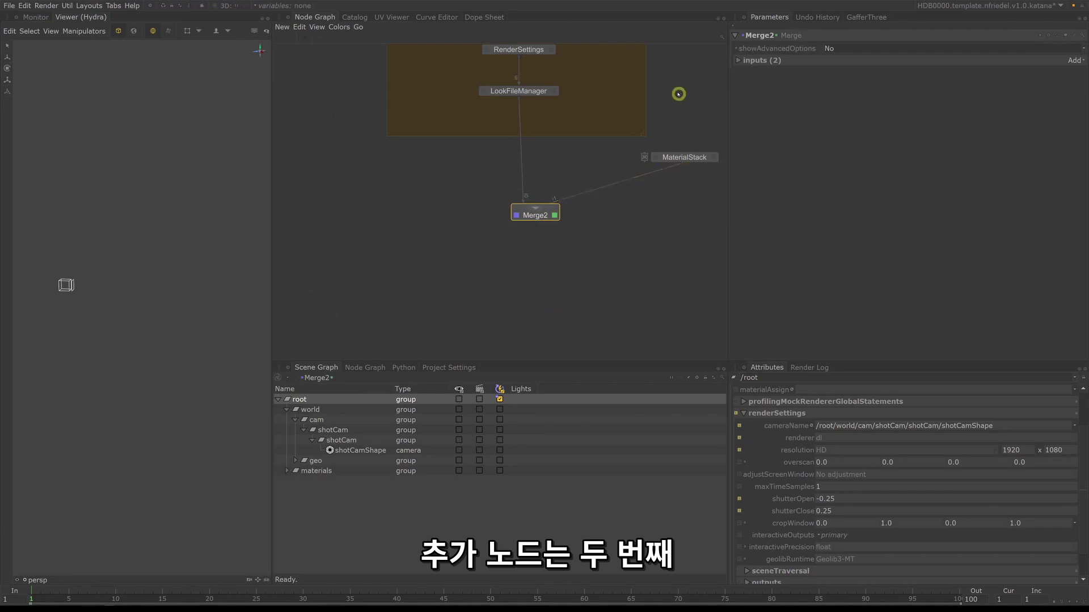
{"action": "middle_click_drag", "start_coordinate": [556, 233], "coordinate": [546, 256]}
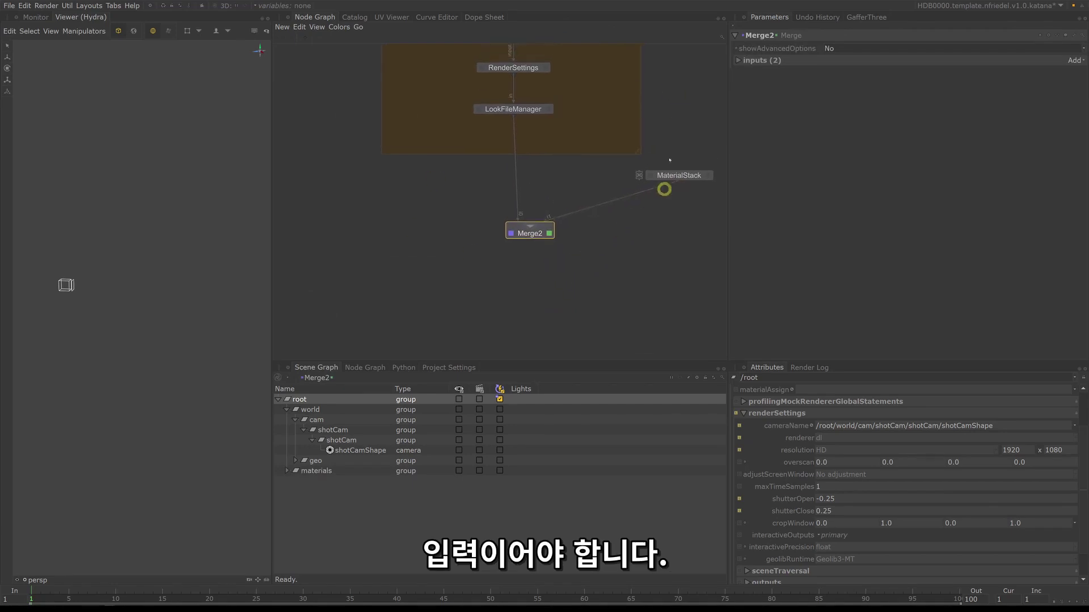
{"action": "middle_click_drag", "start_coordinate": [565, 75], "coordinate": [564, 142]}
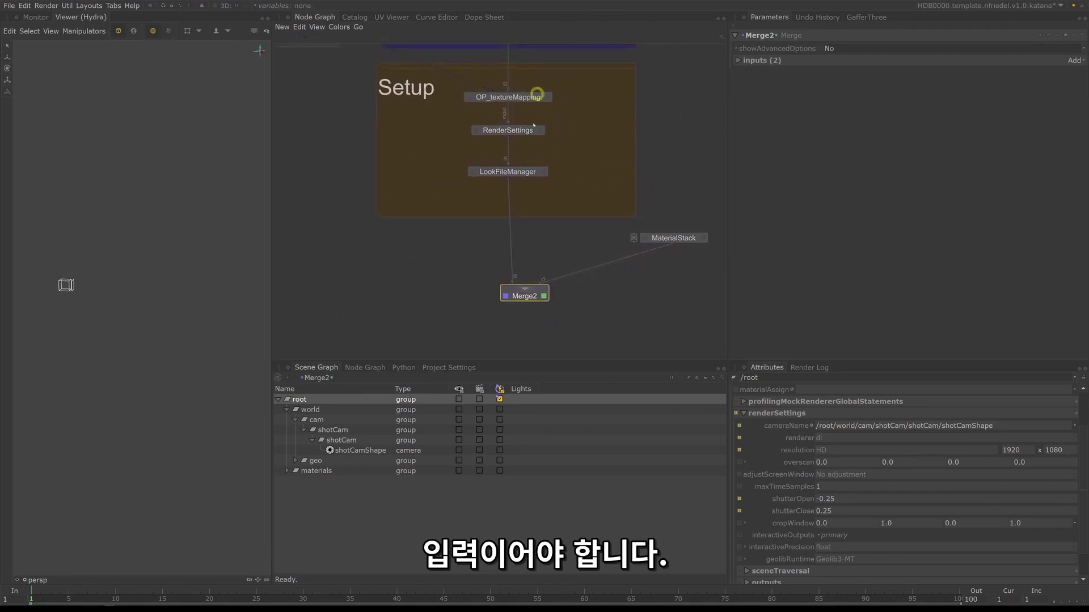
{"action": "middle_click_drag", "start_coordinate": [565, 232], "coordinate": [566, 174]}
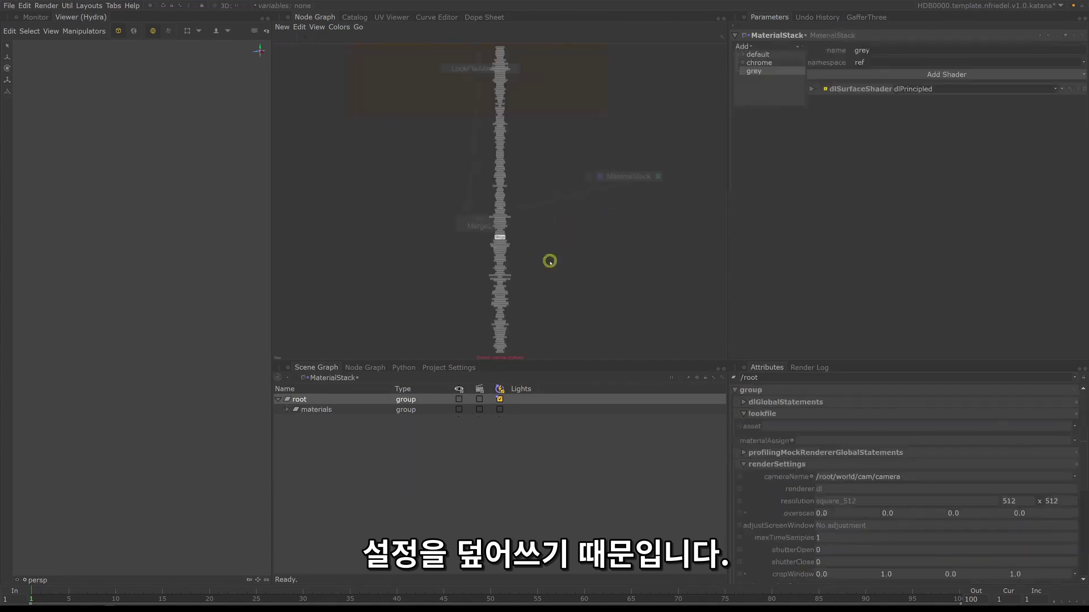
Step: Add a backdrop around Merge2 and MaterialStack titled Materials
{"action": "type", "text": "ba"}
{"action": "key", "text": "BackSpace"}
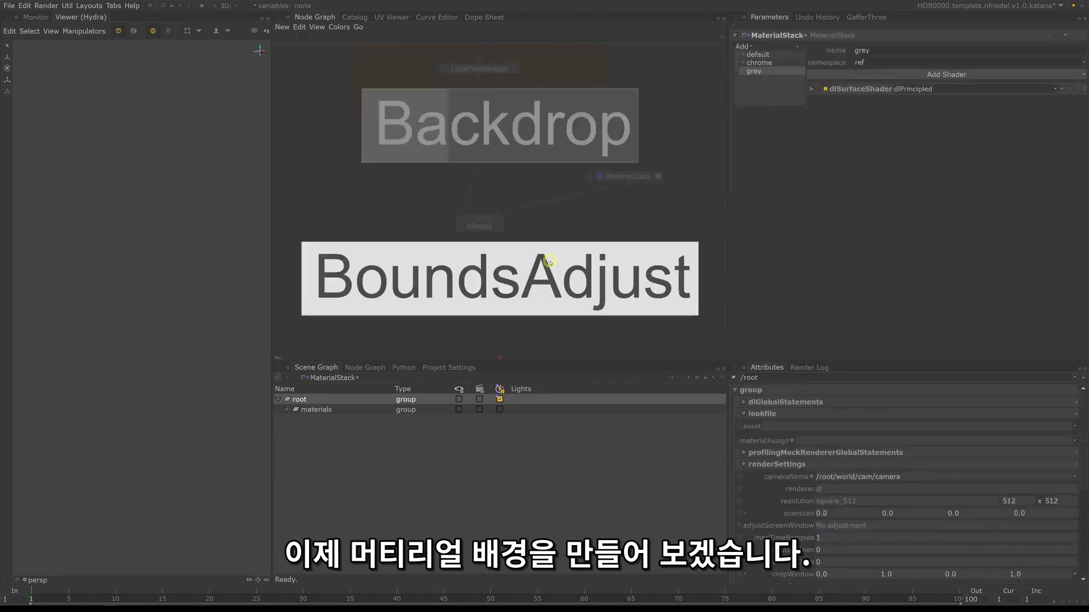
{"action": "key", "text": "Return"}
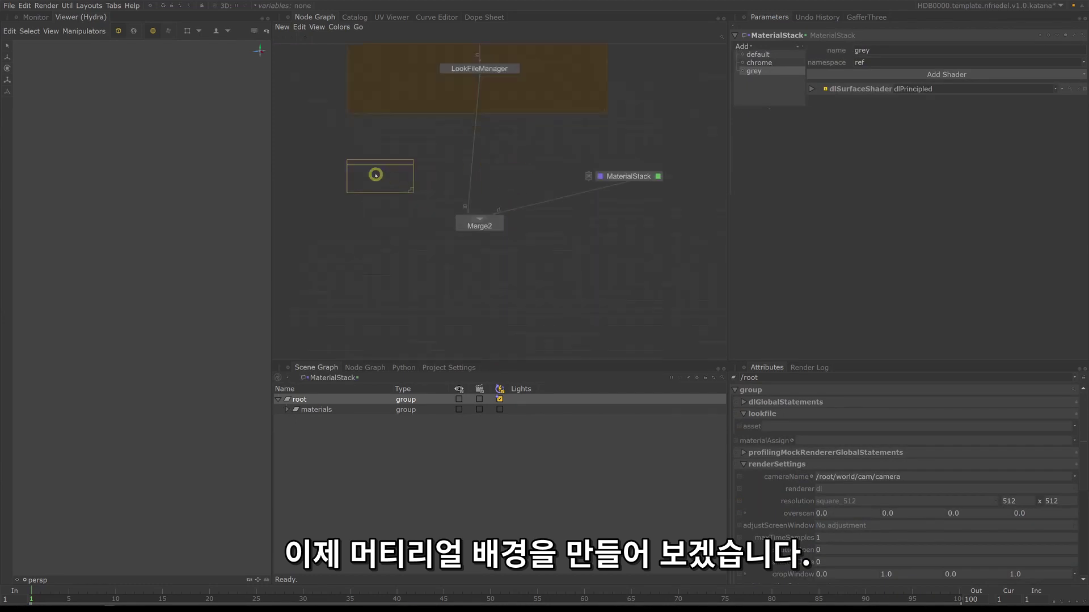
{"action": "left_click", "coordinate": [380, 167]}
{"action": "left_click_drag", "start_coordinate": [410, 184], "coordinate": [612, 293]}
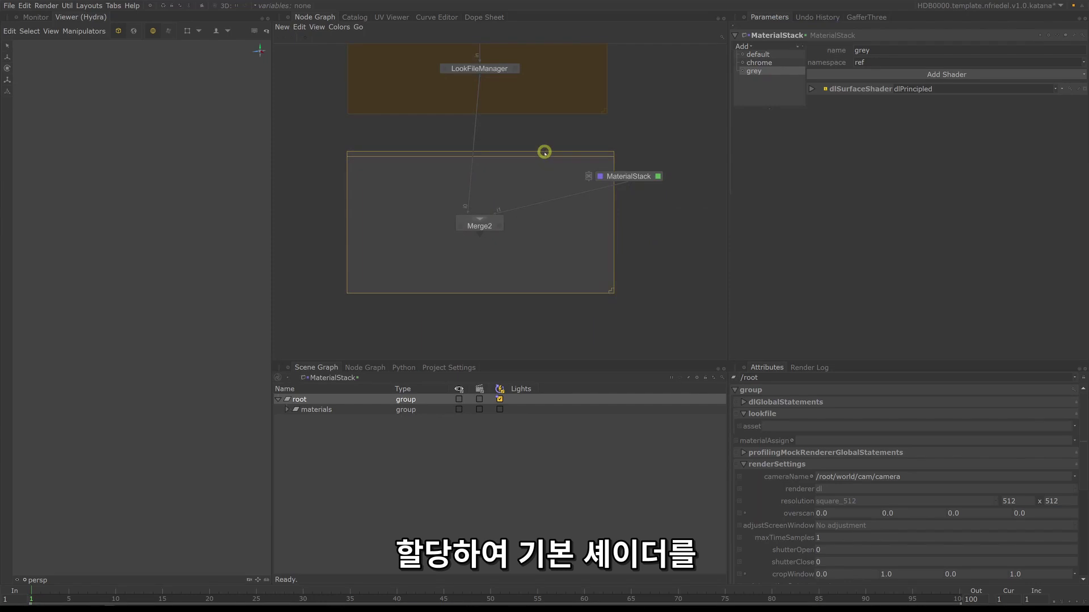
{"action": "double_click", "coordinate": [546, 151]}
{"action": "type", "text": "Materials"}
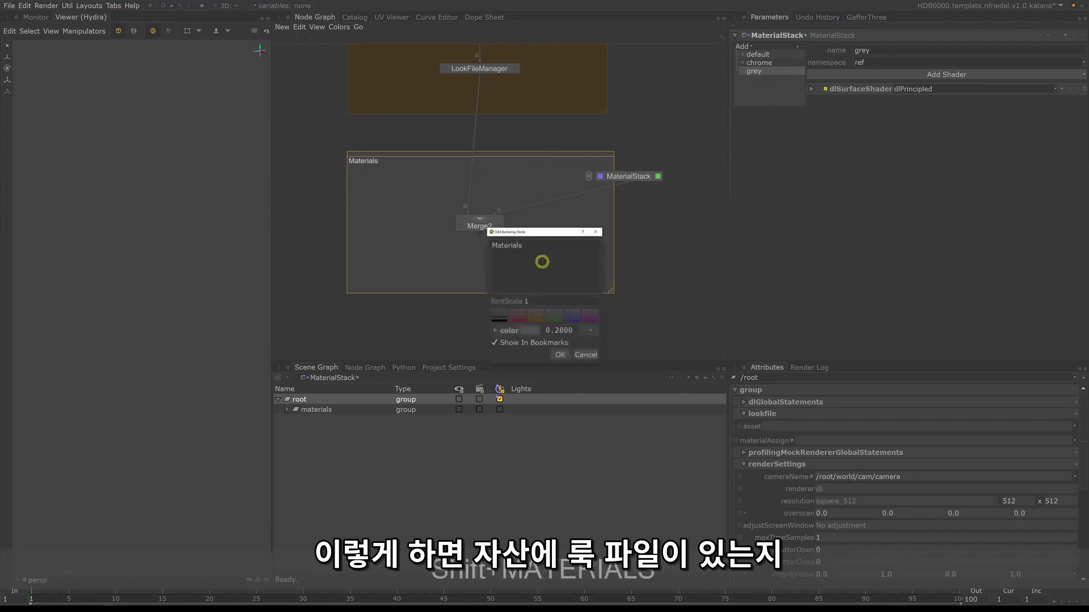
{"action": "left_click", "coordinate": [559, 355]}
Step: Give the Materials backdrop fontScale 3 and green colour, tucking MaterialStack inside
{"action": "double_click", "coordinate": [495, 153]}
{"action": "mouse_move", "coordinate": [513, 314]}
{"action": "left_mouse_down"}
{"action": "mouse_move", "coordinate": [530, 304]}
{"action": "mouse_move", "coordinate": [515, 301]}
{"action": "mouse_move", "coordinate": [532, 315]}
{"action": "mouse_move", "coordinate": [522, 317]}
{"action": "left_mouse_up"}
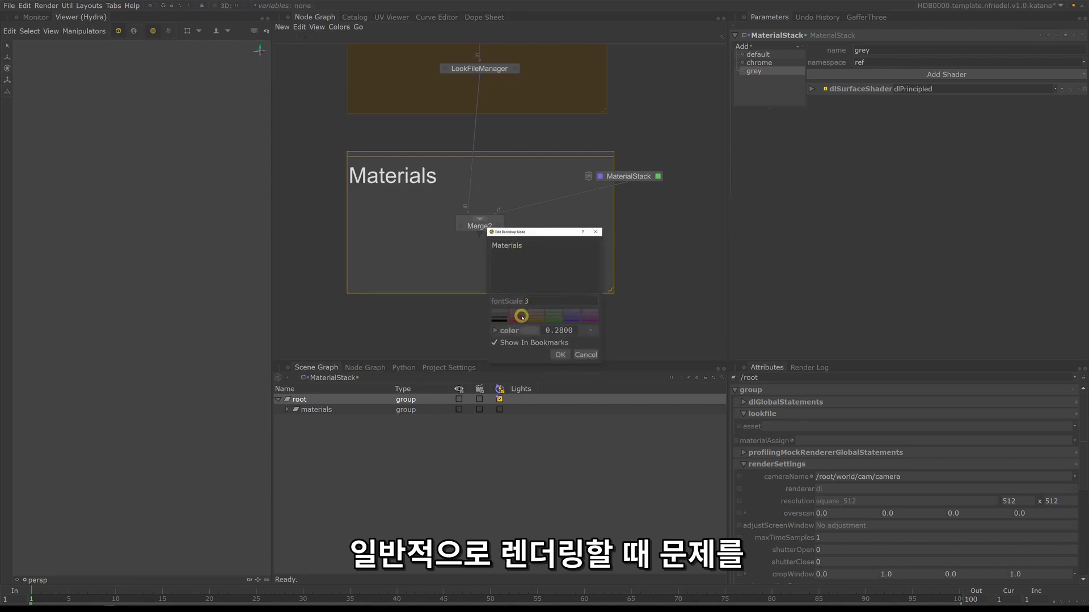
{"action": "left_click", "coordinate": [554, 318]}
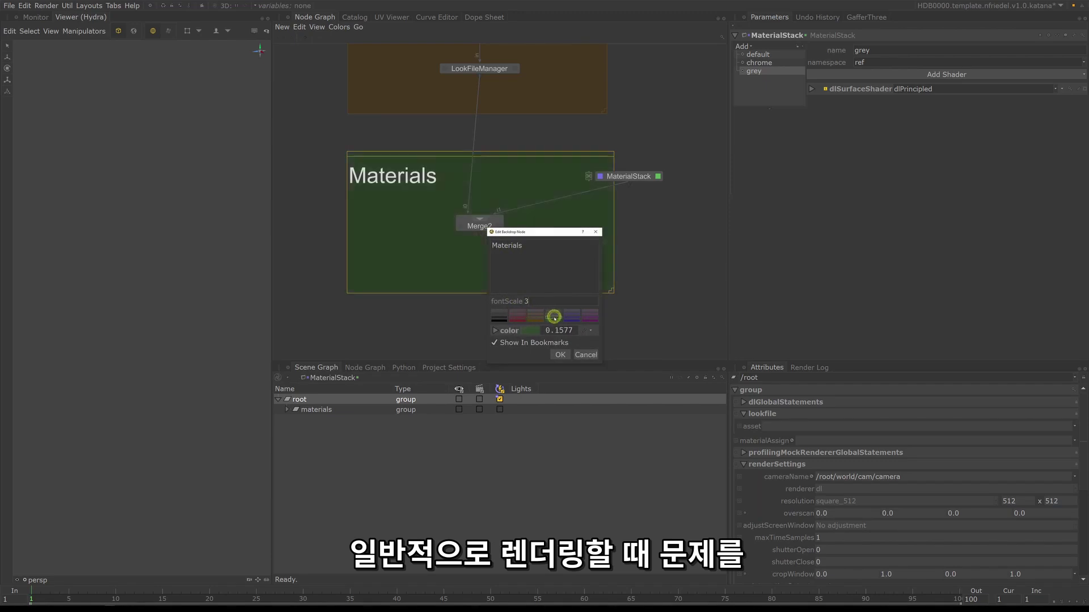
{"action": "left_click", "coordinate": [567, 356]}
{"action": "left_click_drag", "start_coordinate": [633, 176], "coordinate": [583, 169]}
{"action": "scroll", "coordinate": [583, 169], "scroll_direction": "down", "scroll_amount": 5}
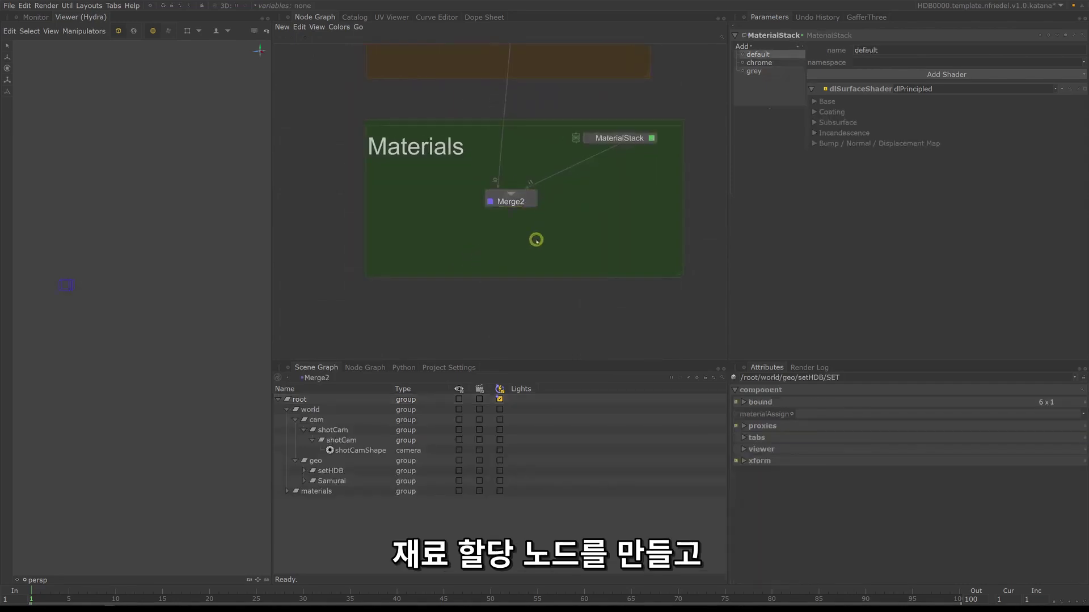
{"action": "key", "text": "Tab"}
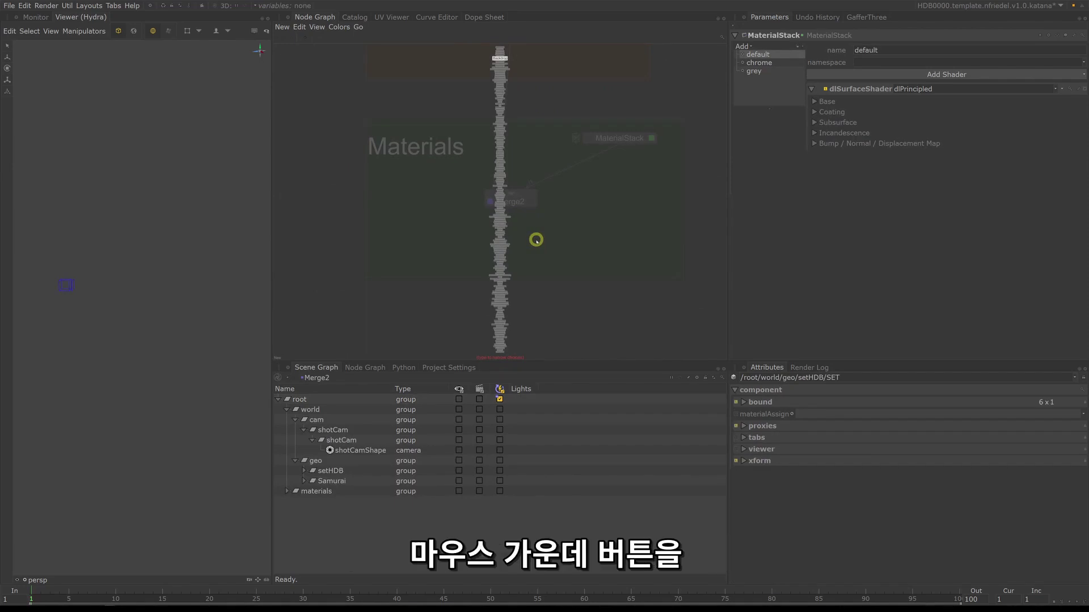
Step: Create a MaterialAssign node below Merge2, wired in, edited and viewed
{"action": "type", "text": "mat"}
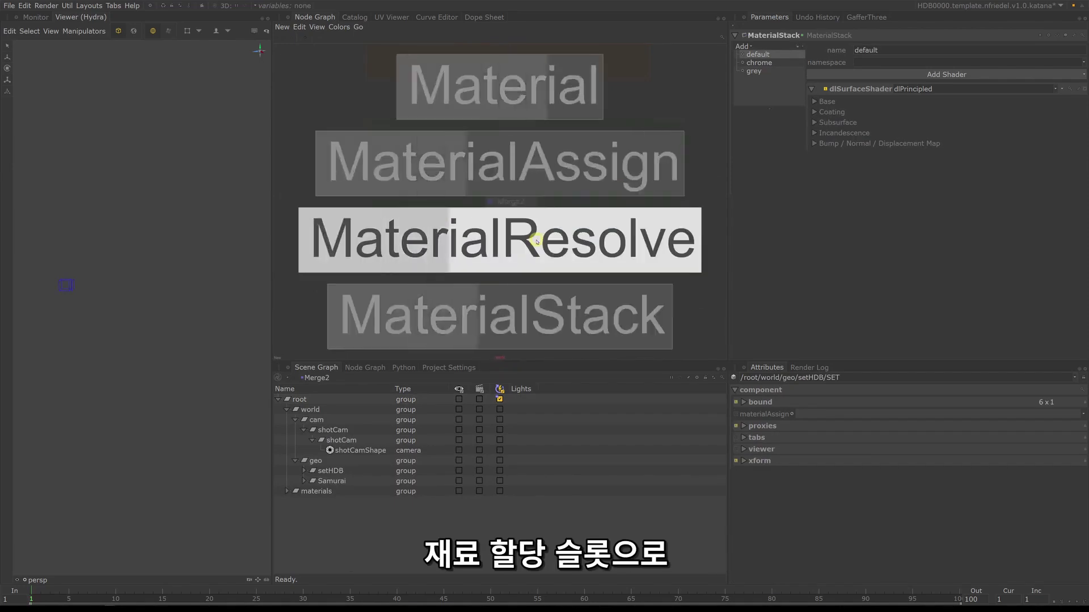
{"action": "left_click", "coordinate": [533, 178]}
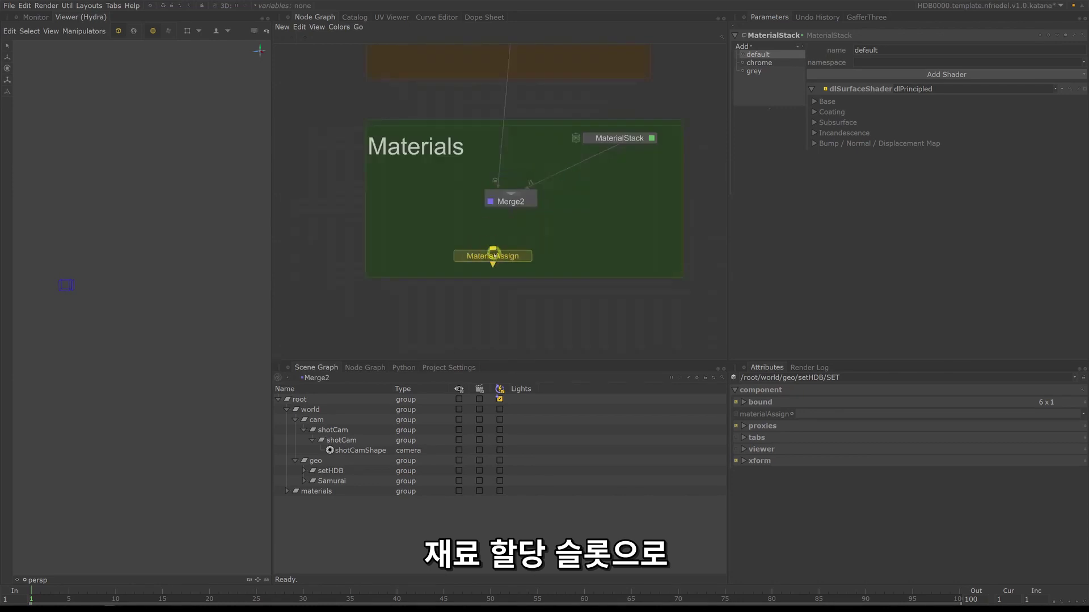
{"action": "left_click", "coordinate": [511, 237]}
{"action": "left_click_drag", "start_coordinate": [510, 207], "coordinate": [511, 241]}
{"action": "key", "text": "e"}
{"action": "key", "text": "v"}
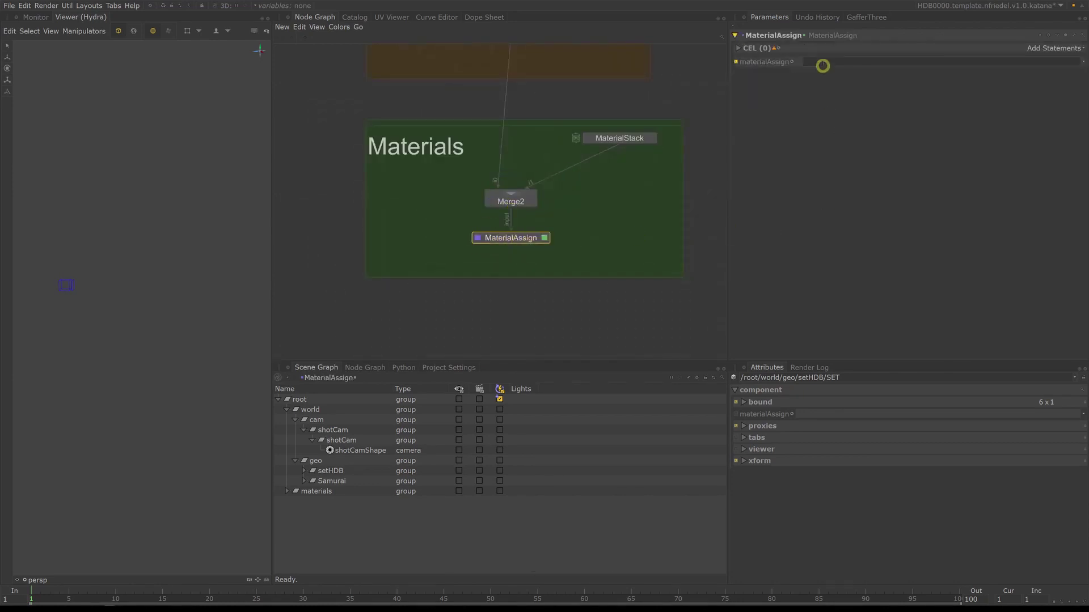
Step: Assign /root/materials/default to the /root/world/geo path via a CEL paths statement
{"action": "left_click", "coordinate": [287, 491]}
{"action": "left_click", "coordinate": [334, 502]}
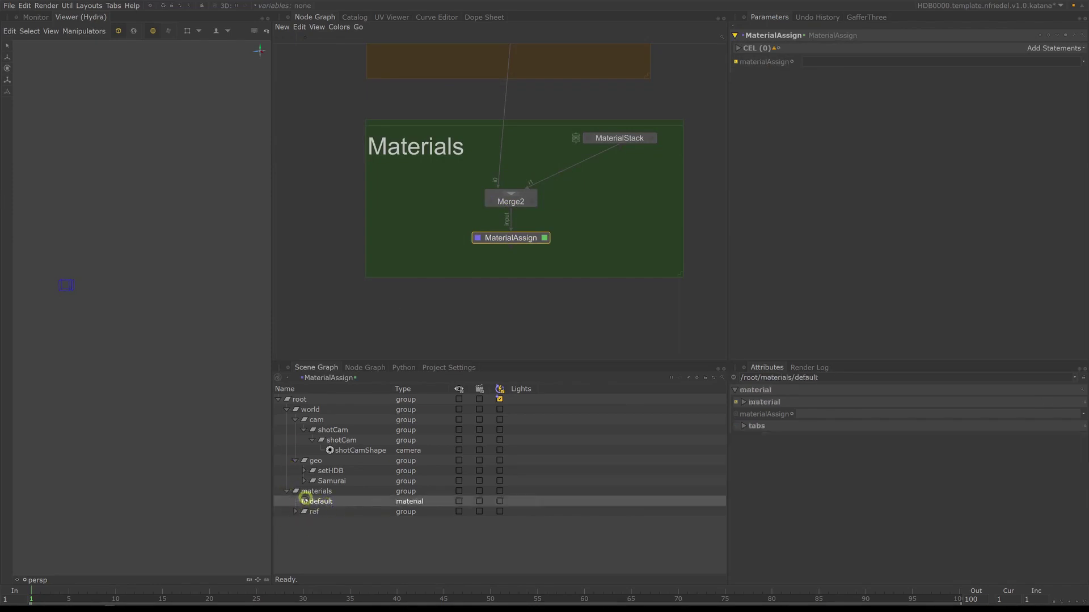
{"action": "left_click_drag", "start_coordinate": [311, 504], "coordinate": [887, 60]}
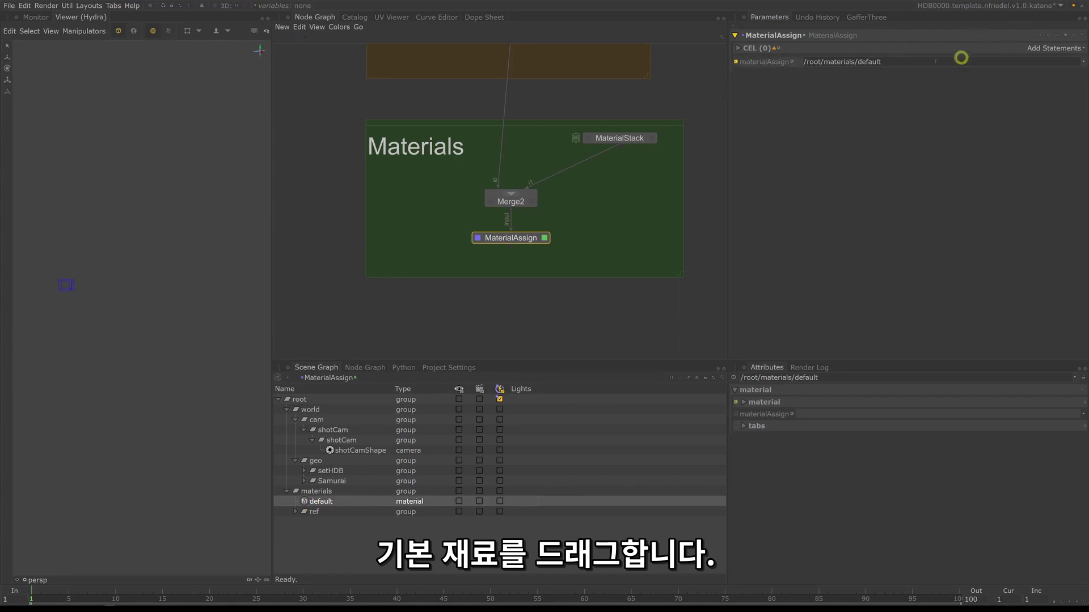
{"action": "left_click", "coordinate": [738, 48]}
{"action": "left_click", "coordinate": [1051, 49]}
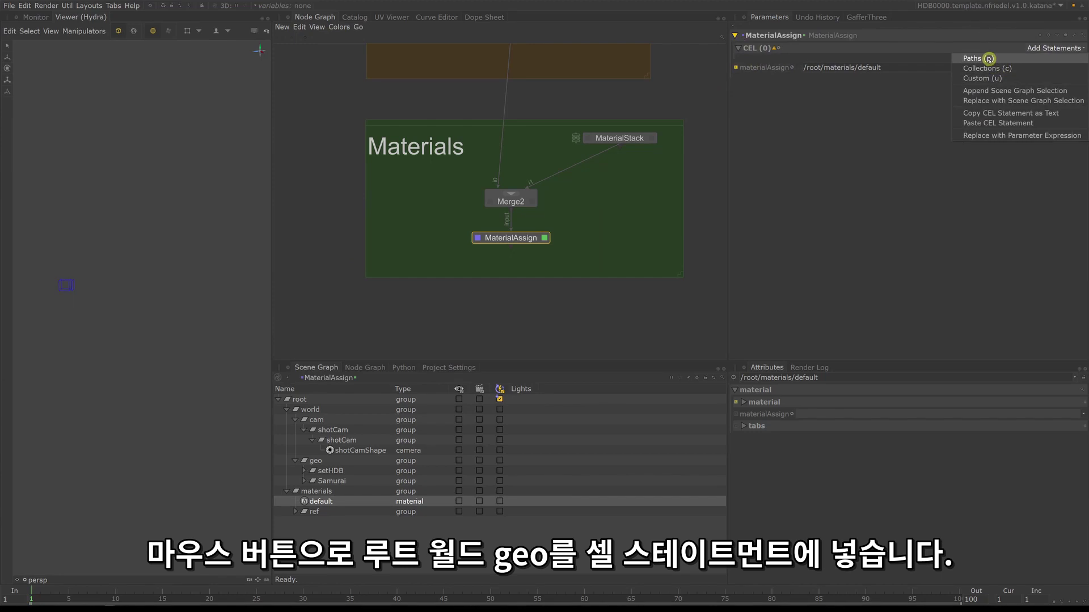
{"action": "left_click", "coordinate": [988, 58]}
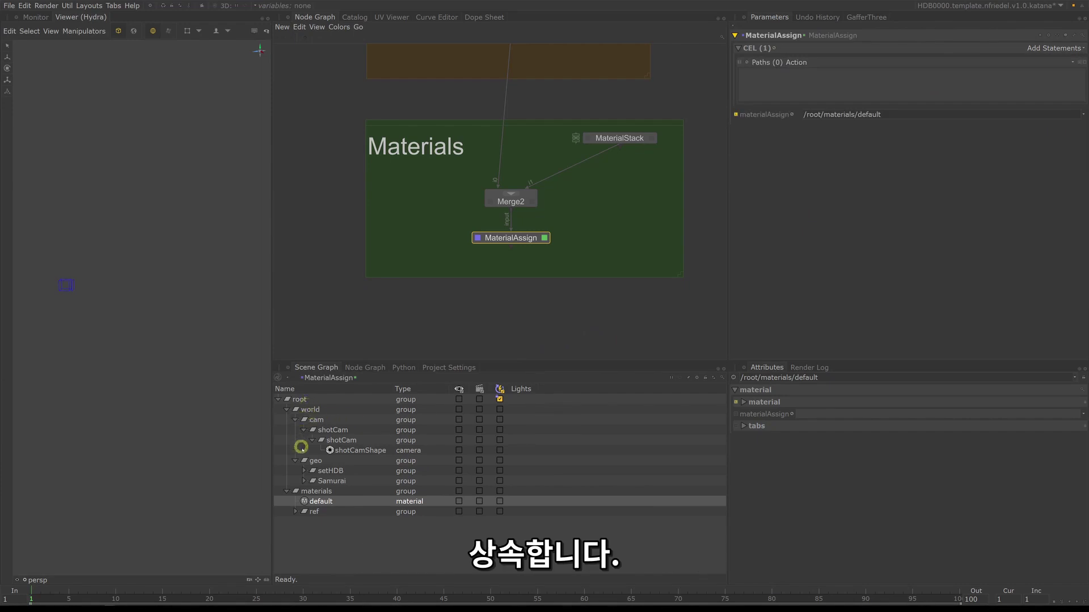
{"action": "left_click", "coordinate": [318, 461]}
{"action": "left_click_drag", "start_coordinate": [315, 460], "coordinate": [811, 89]}
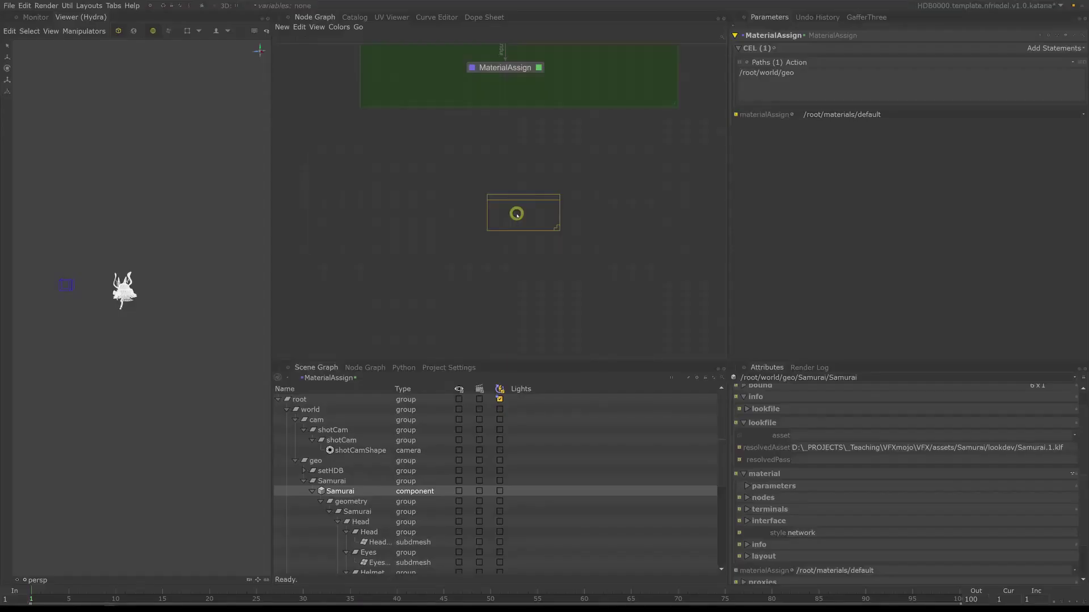
Step: Draw a purple backdrop named Sequence Setup below MaterialAssign
{"action": "left_click_drag", "start_coordinate": [406, 151], "coordinate": [673, 343]}
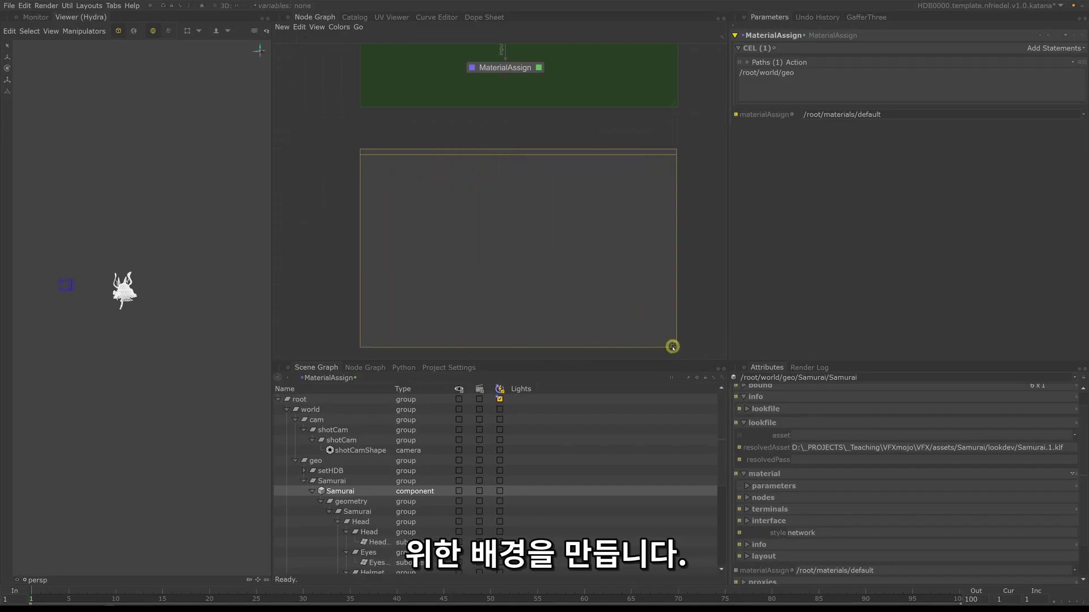
{"action": "middle_click_drag", "start_coordinate": [686, 294], "coordinate": [688, 259]}
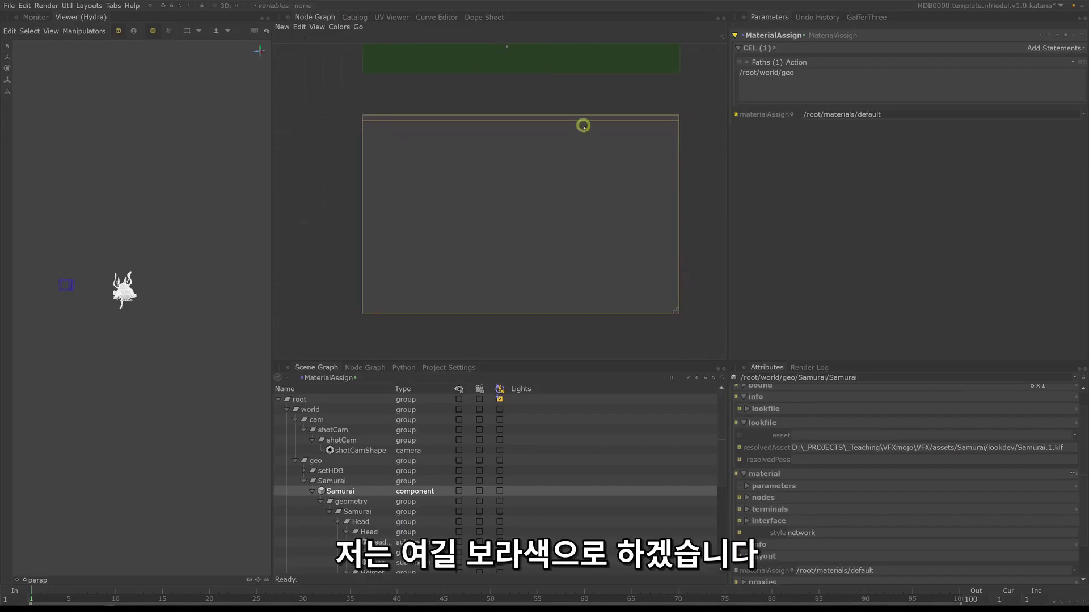
{"action": "middle_click_drag", "start_coordinate": [588, 100], "coordinate": [586, 117]}
{"action": "double_click", "coordinate": [563, 134]}
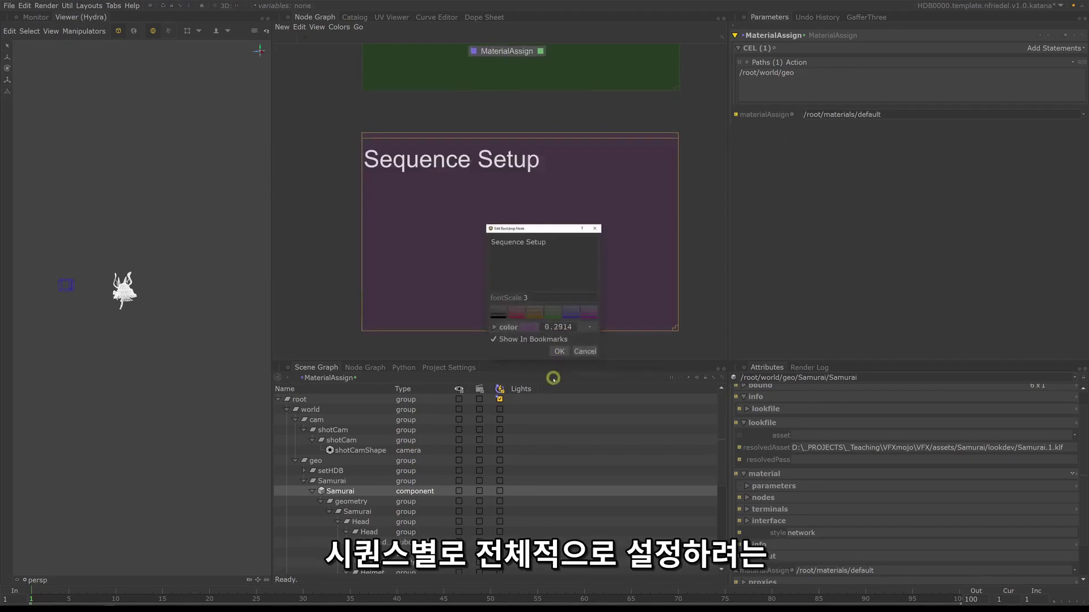
{"action": "left_click", "coordinate": [559, 351]}
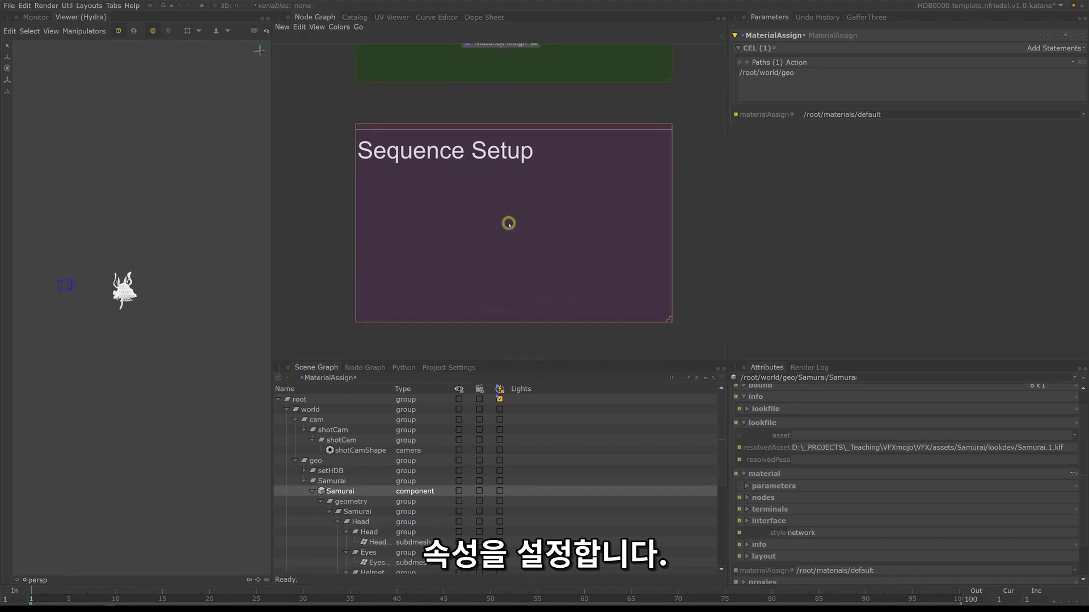
Step: Add a GafferThree inside Sequence Setup fed by MaterialAssign, and view it
{"action": "middle_click_drag", "start_coordinate": [552, 240], "coordinate": [559, 251]}
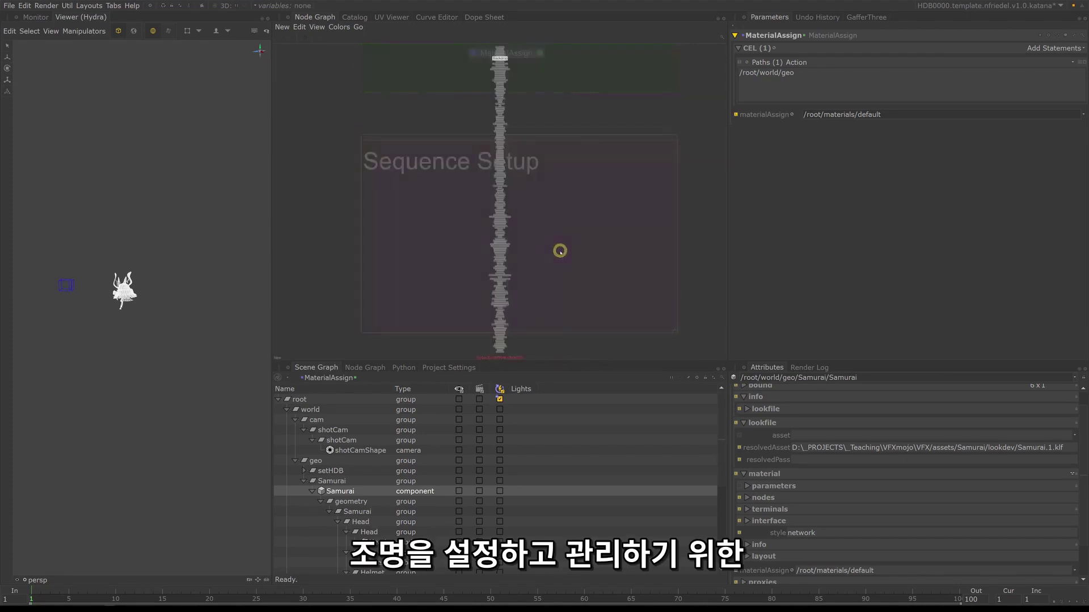
{"action": "type", "text": "ga"}
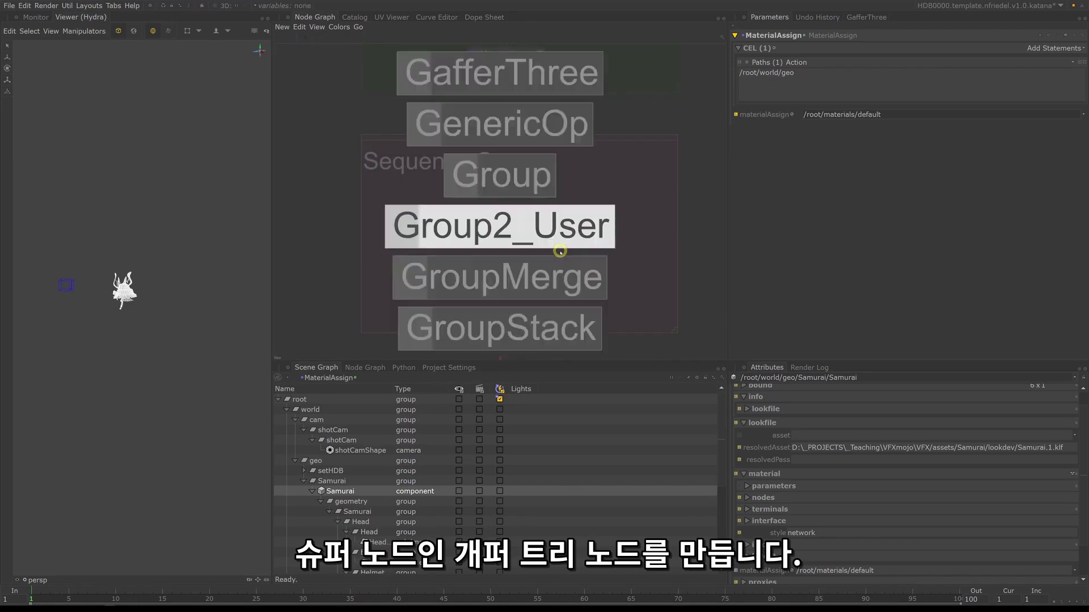
{"action": "key", "text": "Return"}
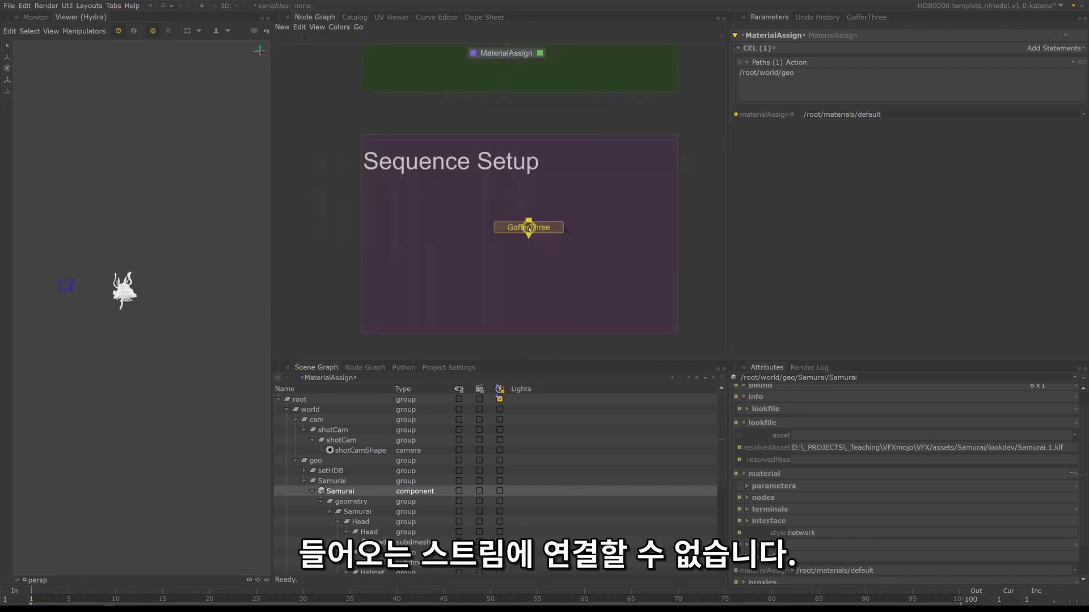
{"action": "left_click", "coordinate": [504, 215]}
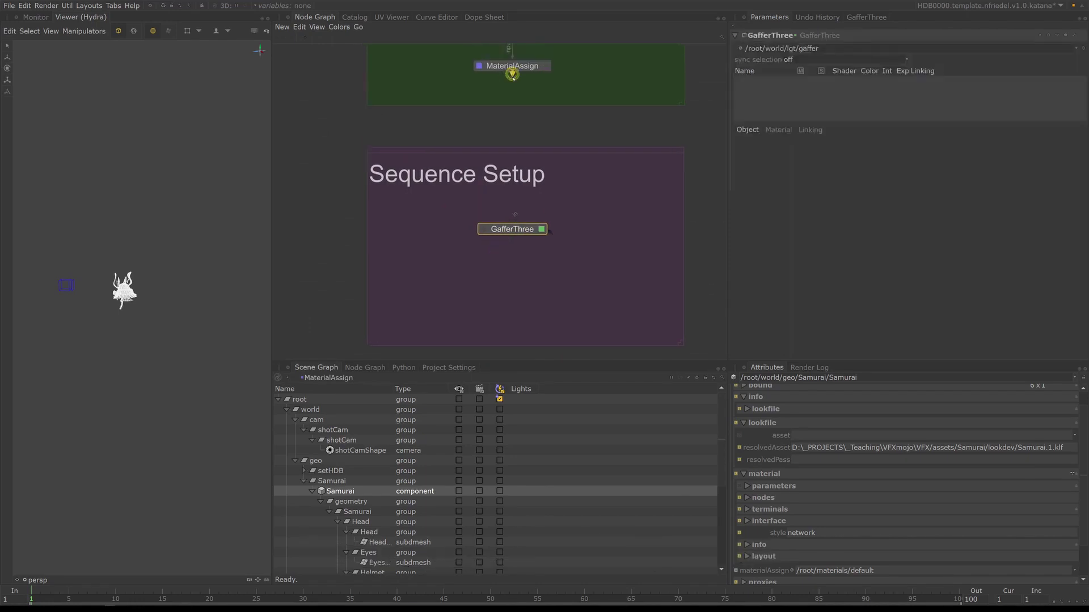
{"action": "left_click", "coordinate": [513, 223]}
{"action": "left_click_drag", "start_coordinate": [514, 228], "coordinate": [512, 235]}
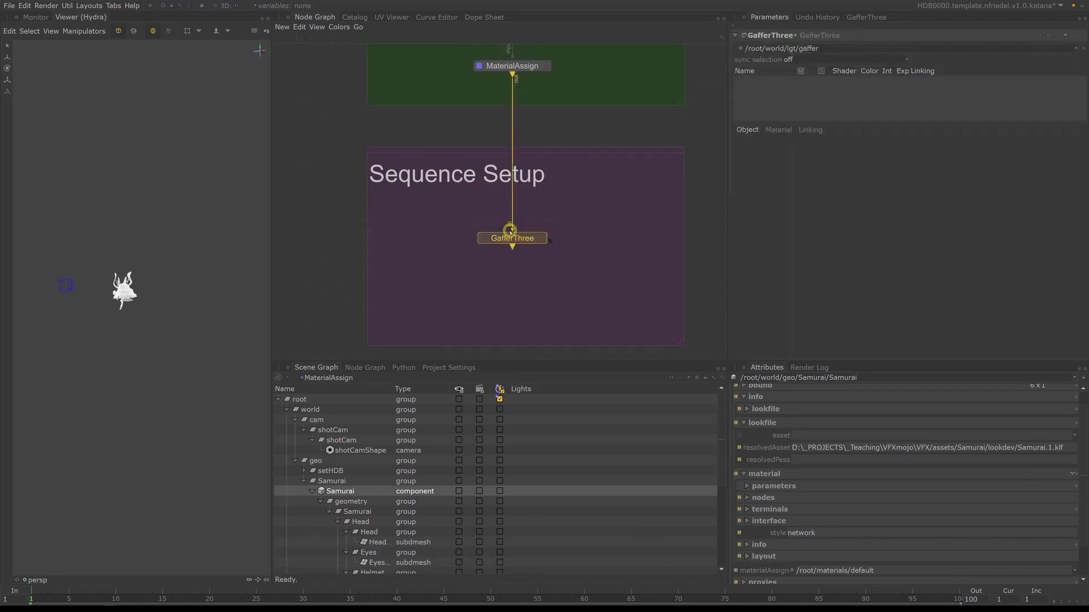
{"action": "key", "text": "v"}
{"action": "middle_click_drag", "start_coordinate": [548, 285], "coordinate": [560, 225]}
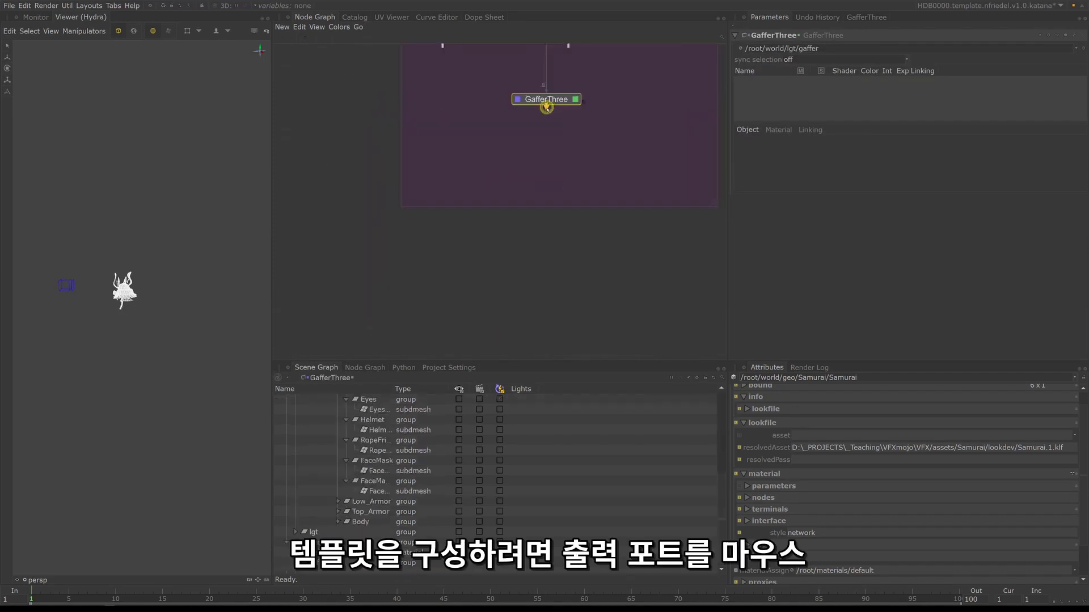
{"action": "left_click_drag", "start_coordinate": [546, 107], "coordinate": [533, 238]}
Step: Add a Dot below GafferThree and a dark blue backdrop named Shot Work
{"action": "key", "text": "period"}
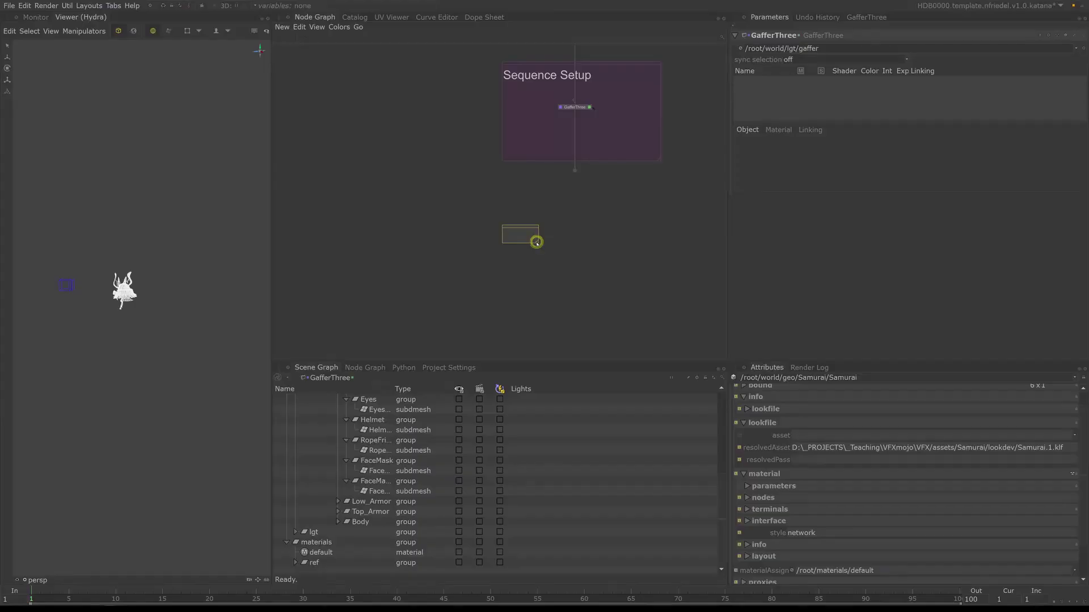
{"action": "left_click_drag", "start_coordinate": [537, 238], "coordinate": [669, 319]}
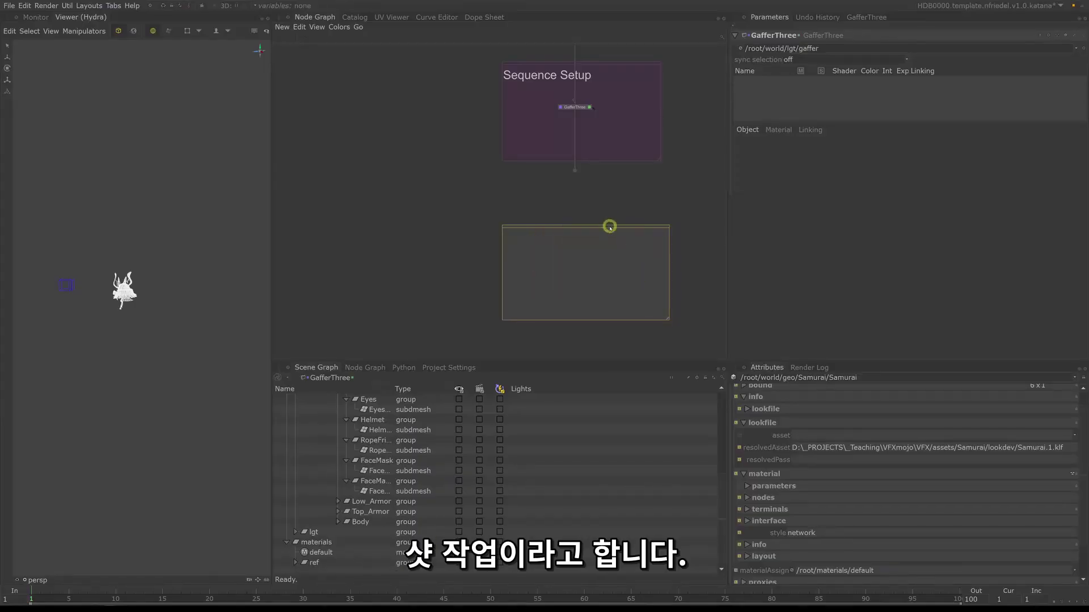
{"action": "double_click", "coordinate": [609, 227]}
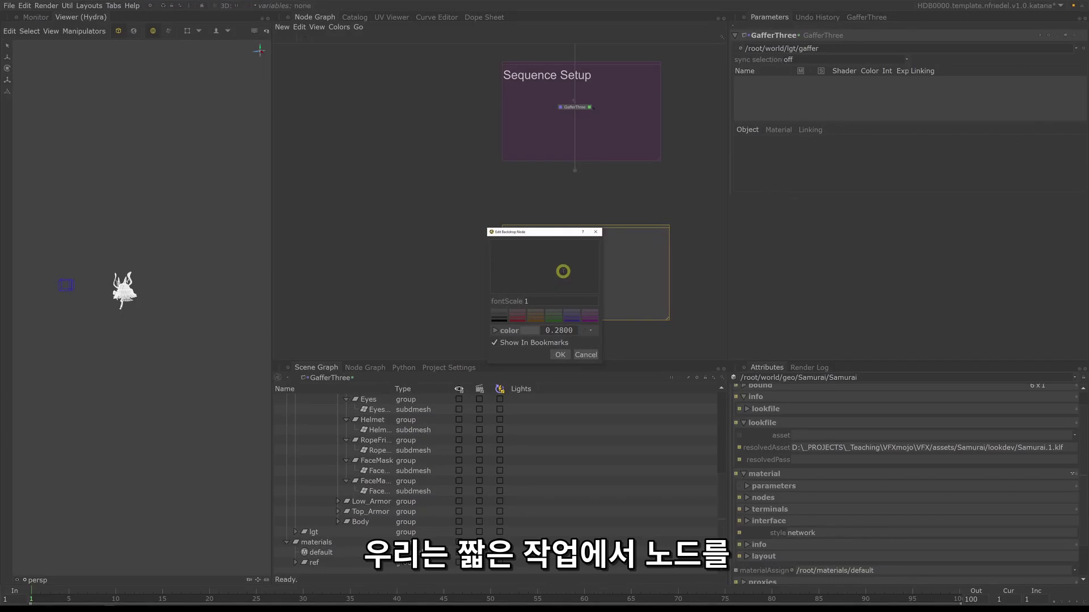
{"action": "type", "text": "Shot Work"}
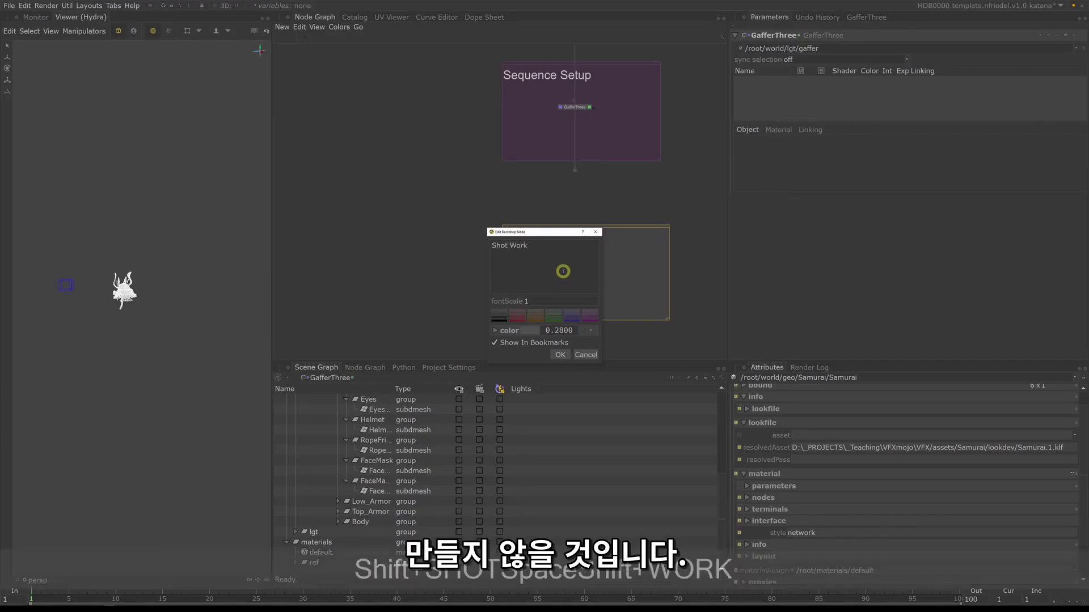
{"action": "left_click", "coordinate": [570, 316]}
{"action": "left_click", "coordinate": [571, 320]}
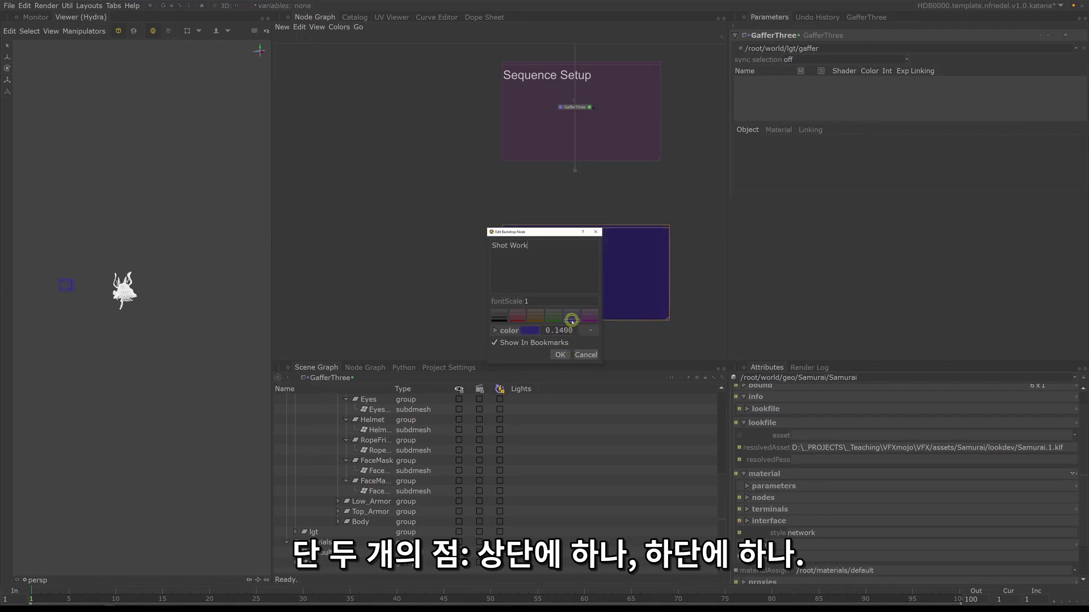
{"action": "left_click", "coordinate": [560, 355]}
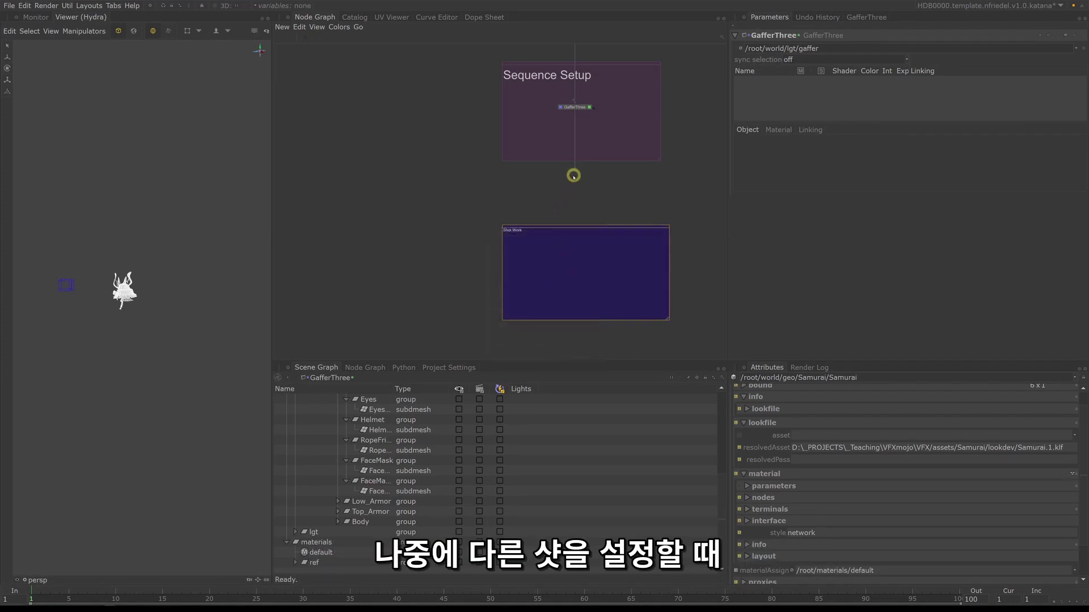
Step: Carry the main wire down through Dot nodes past the Shot Work backdrop
{"action": "scroll", "coordinate": [574, 173], "scroll_direction": "up", "scroll_amount": 3}
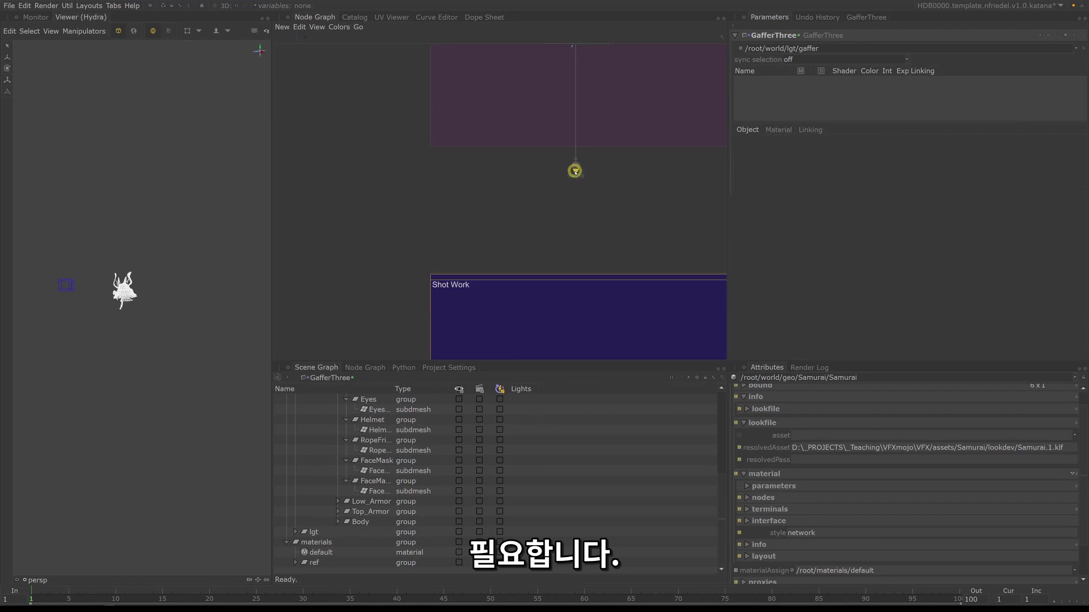
{"action": "left_click_drag", "start_coordinate": [573, 182], "coordinate": [578, 251]}
{"action": "key", "text": "period"}
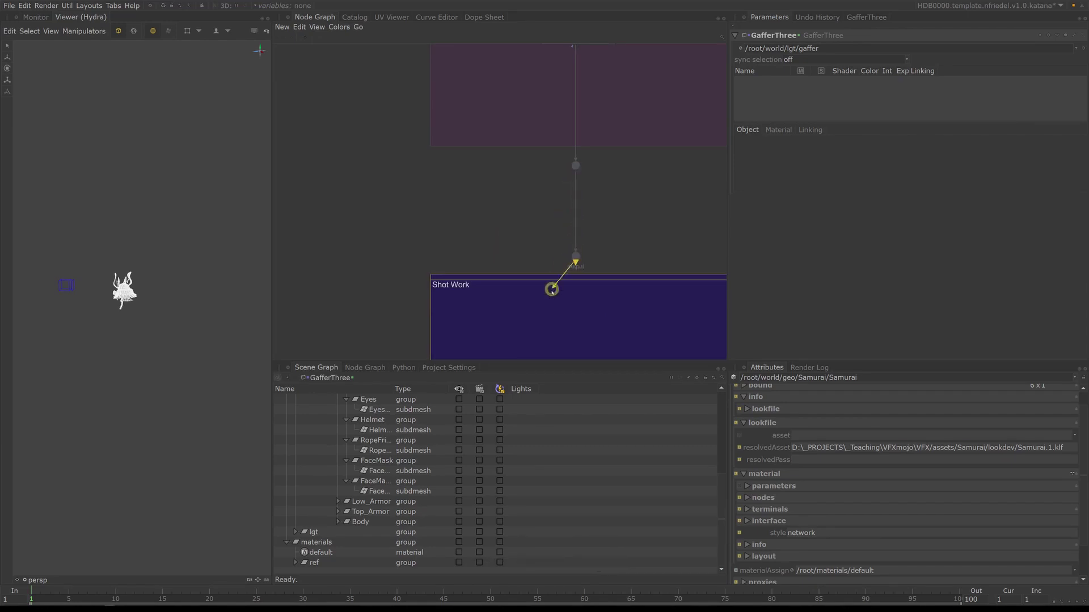
{"action": "middle_click_drag", "start_coordinate": [556, 294], "coordinate": [560, 258]}
{"action": "left_click_drag", "start_coordinate": [560, 257], "coordinate": [578, 185]}
{"action": "key", "text": "period"}
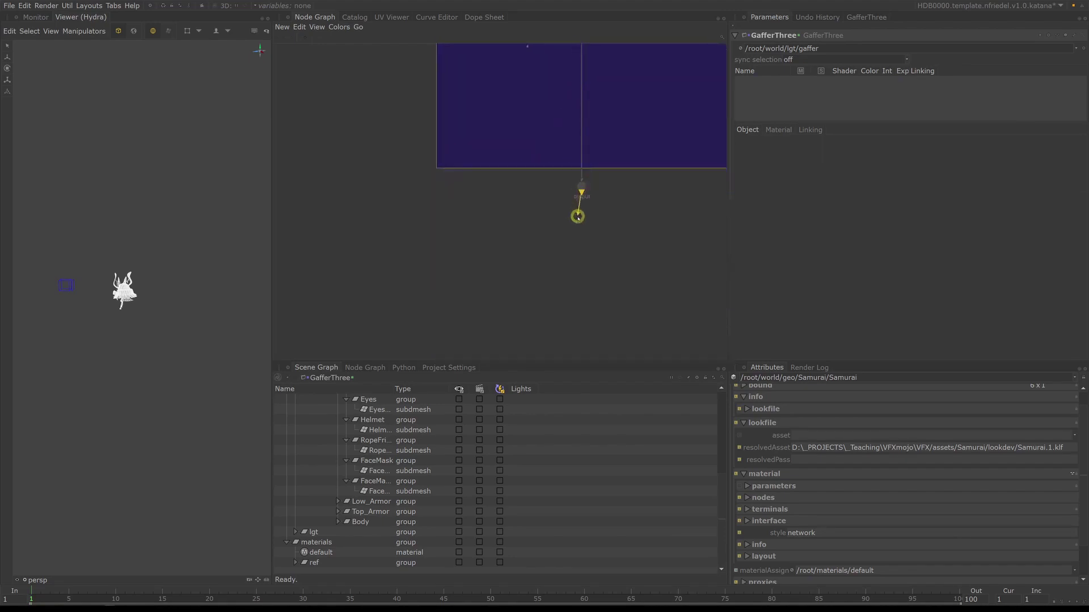
{"action": "scroll", "coordinate": [625, 253], "scroll_direction": "down", "scroll_amount": 3}
{"action": "left_click_drag", "start_coordinate": [620, 249], "coordinate": [601, 279]}
{"action": "scroll", "coordinate": [617, 250], "scroll_direction": "up", "scroll_amount": 5}
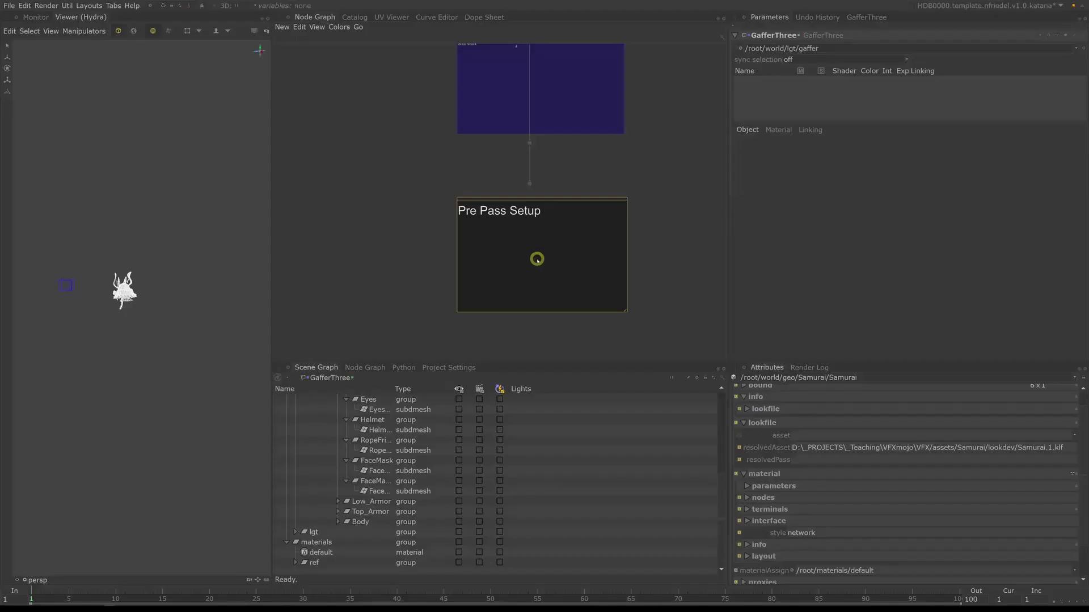
Step: Place a Pre Pass Setup backdrop under Shot Work and select it
{"action": "left_click", "coordinate": [550, 233]}
{"action": "left_click", "coordinate": [557, 176]}
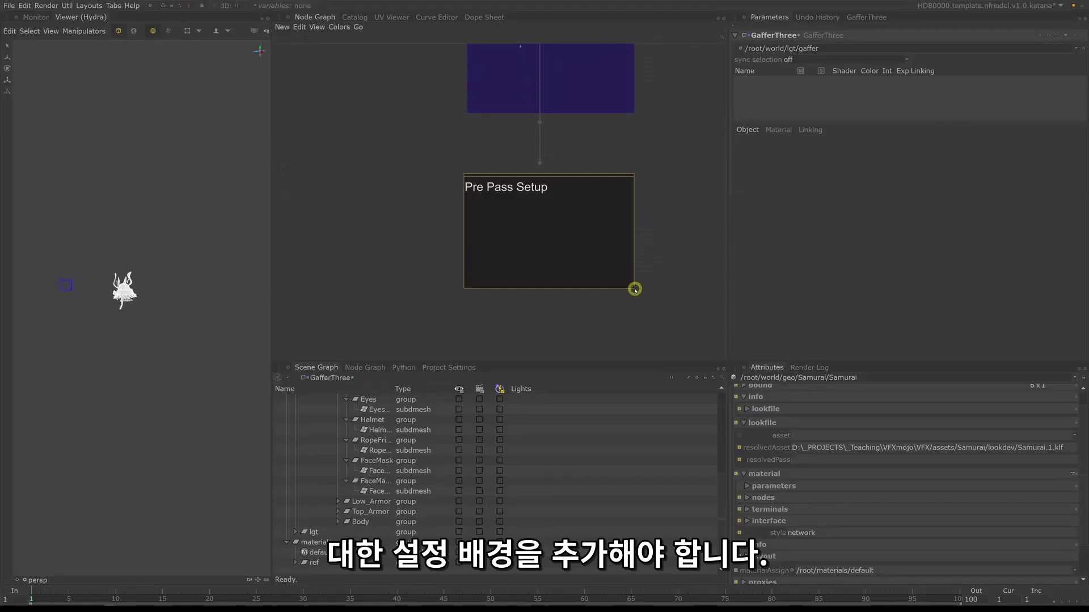
{"action": "left_click", "coordinate": [634, 289]}
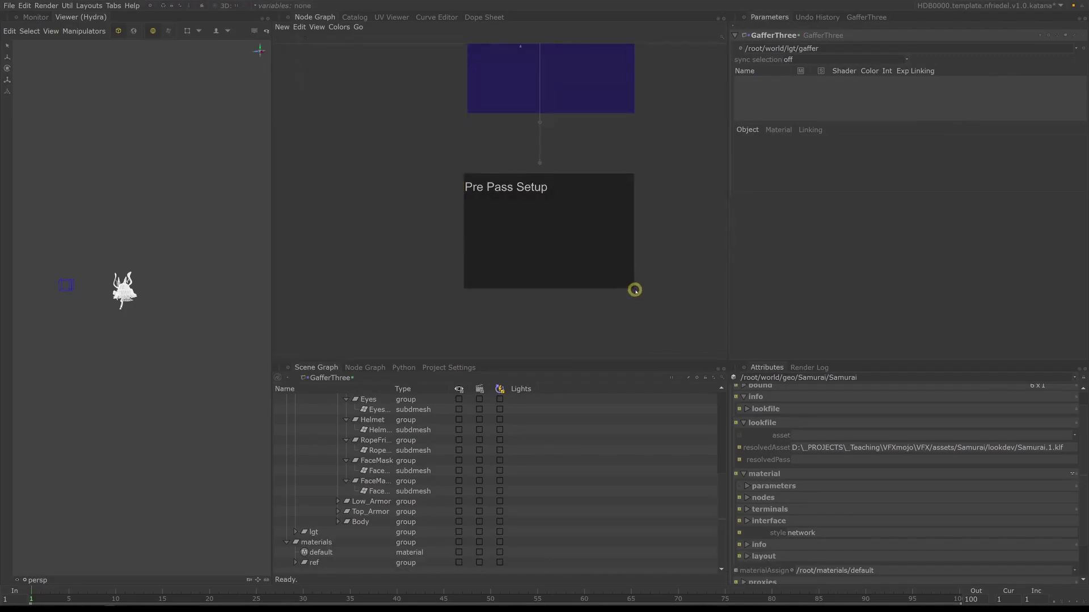
{"action": "left_click", "coordinate": [559, 173]}
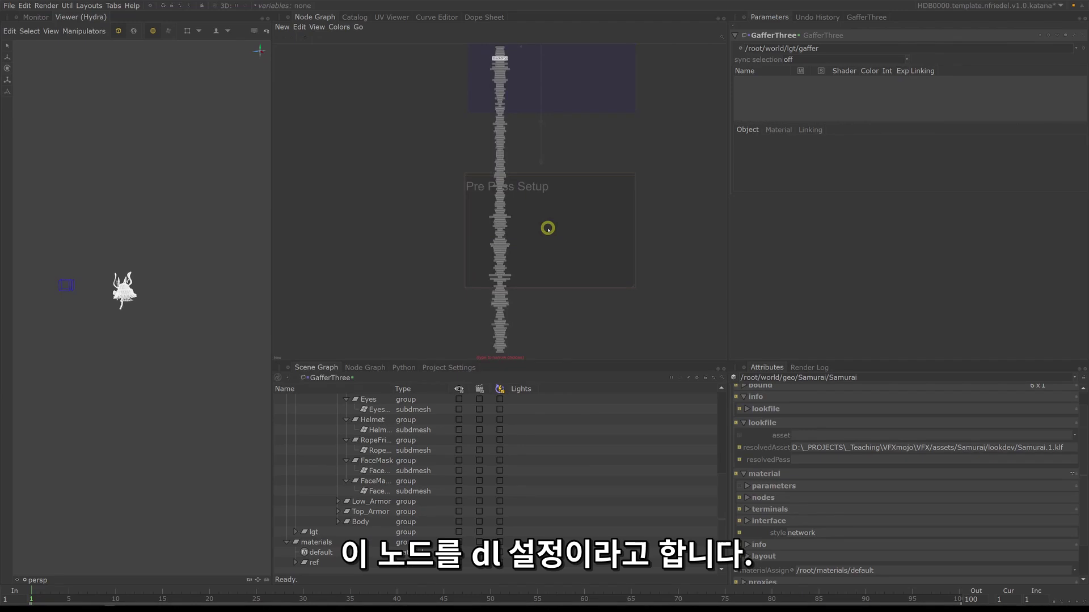
Step: Add a DlSettings node (via 'dls') inside the backdrop and wire the Dot's output into it
{"action": "type", "text": "dl"}
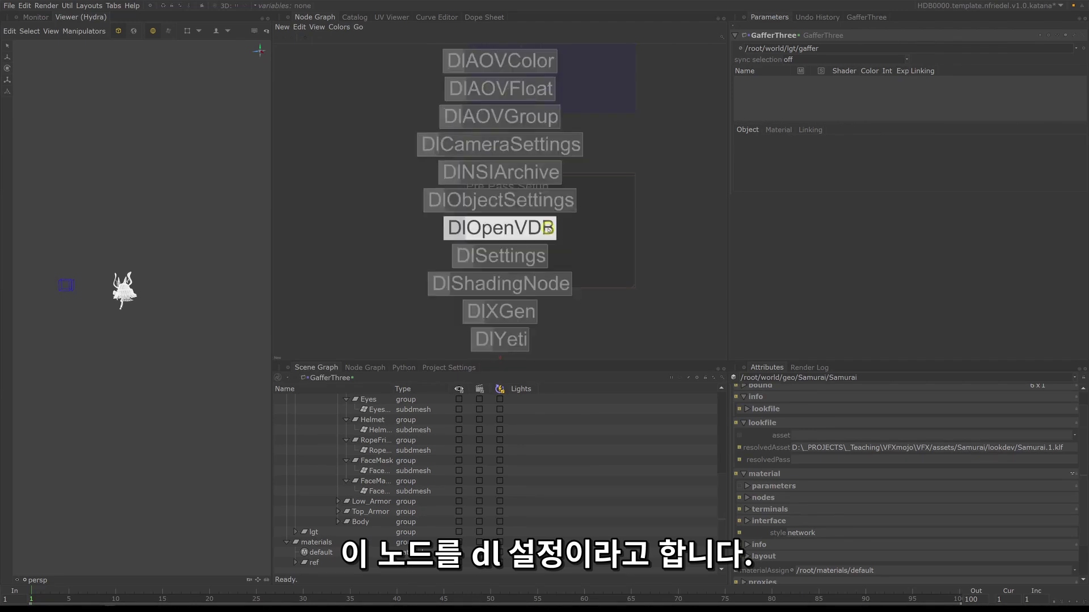
{"action": "type", "text": "s"}
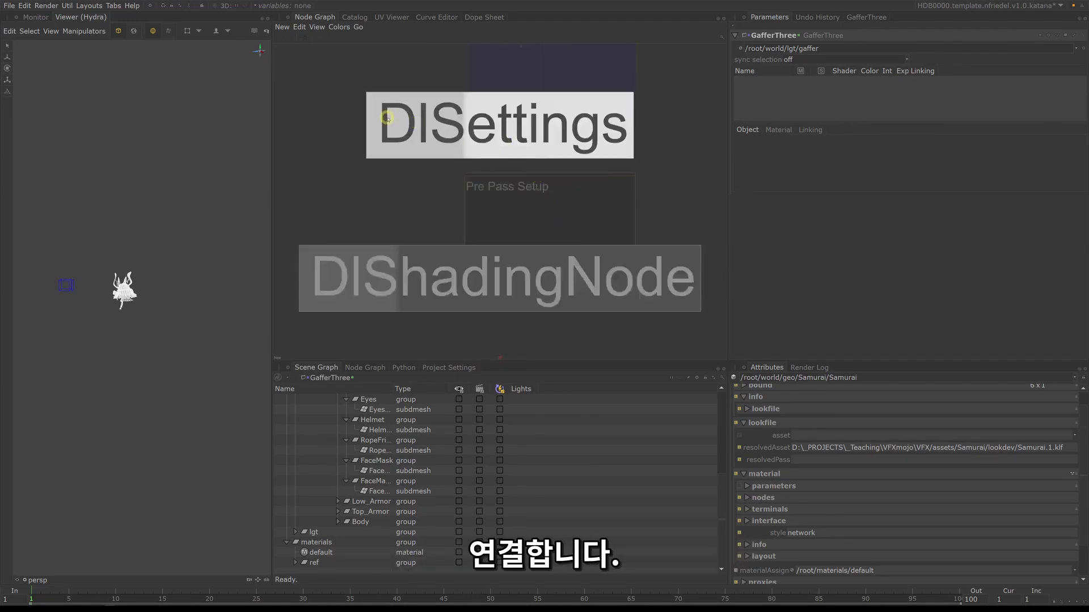
{"action": "left_click", "coordinate": [553, 106]}
{"action": "left_click", "coordinate": [538, 226]}
{"action": "left_click", "coordinate": [538, 216]}
{"action": "scroll", "coordinate": [541, 164], "scroll_direction": "up", "scroll_amount": 3}
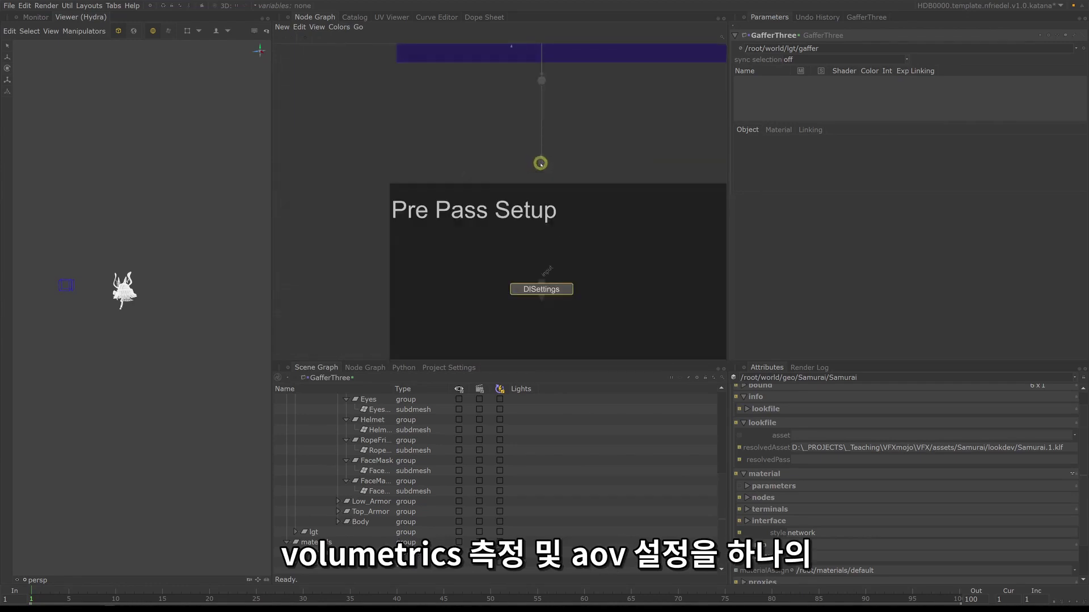
{"action": "left_click_drag", "start_coordinate": [540, 162], "coordinate": [543, 290]}
{"action": "middle_click_drag", "start_coordinate": [623, 300], "coordinate": [588, 216]}
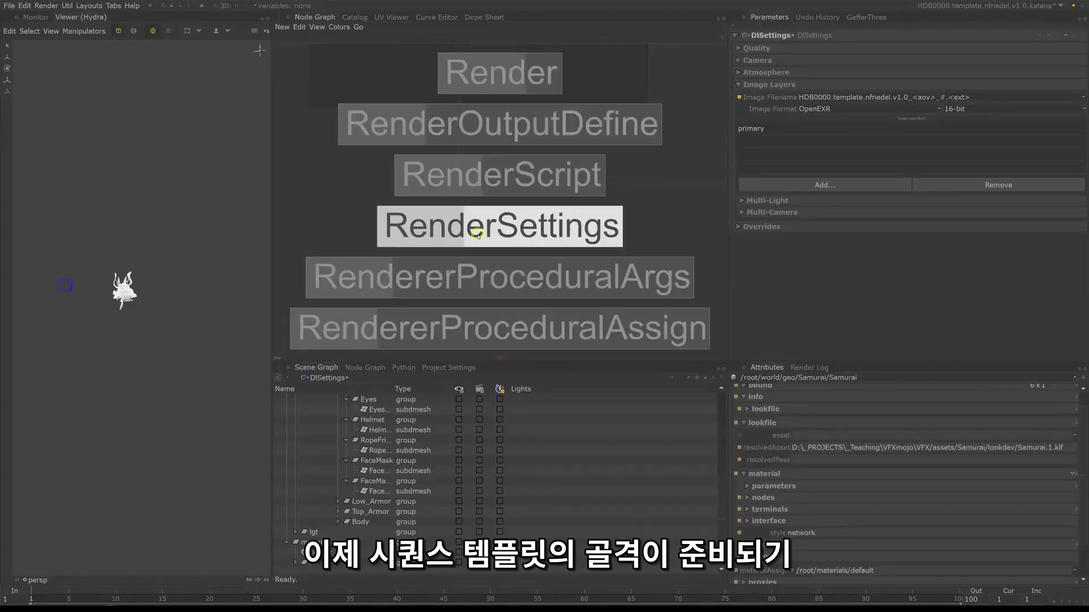
Step: Create a Render node and copy-paste it to make Render1 beside it
{"action": "left_click", "coordinate": [488, 79]}
{"action": "left_click", "coordinate": [546, 316]}
{"action": "middle_click_drag", "start_coordinate": [623, 317], "coordinate": [431, 279]}
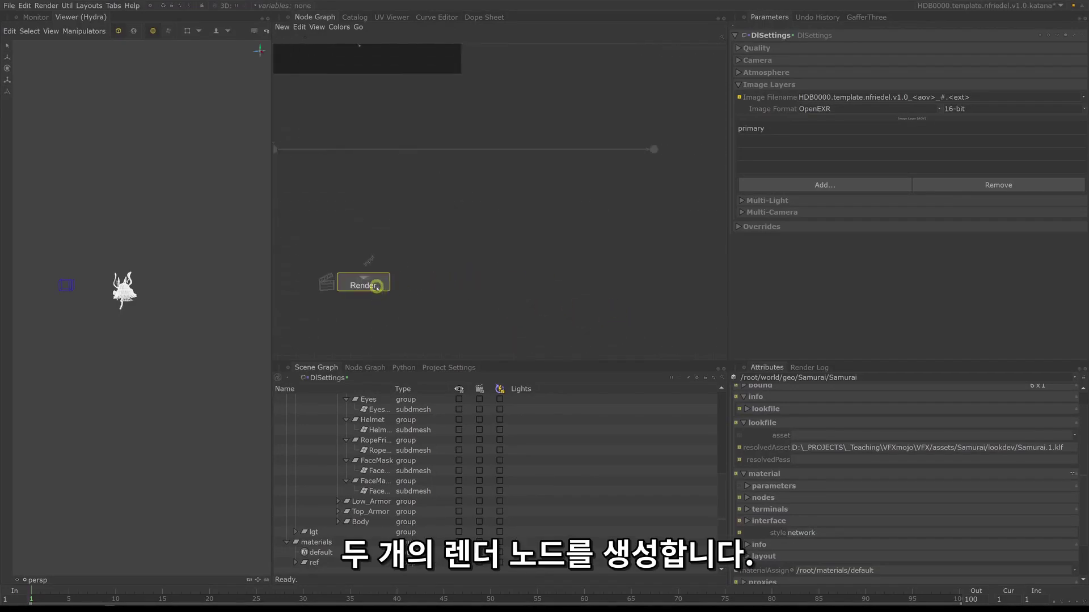
{"action": "key", "text": "ctrl+c"}
{"action": "key", "text": "ctrl+v"}
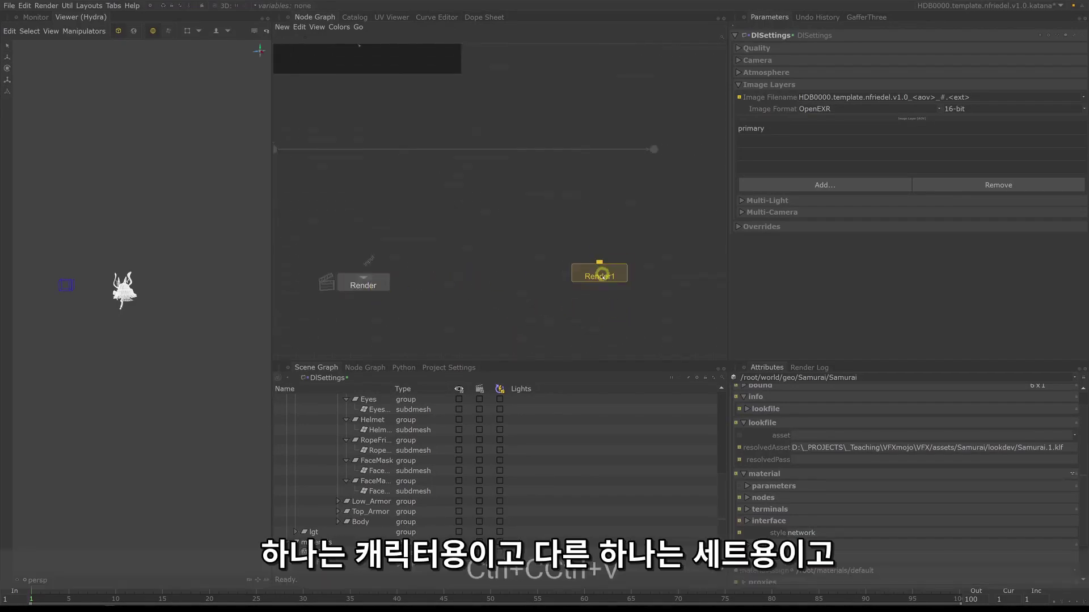
{"action": "left_click", "coordinate": [630, 282]}
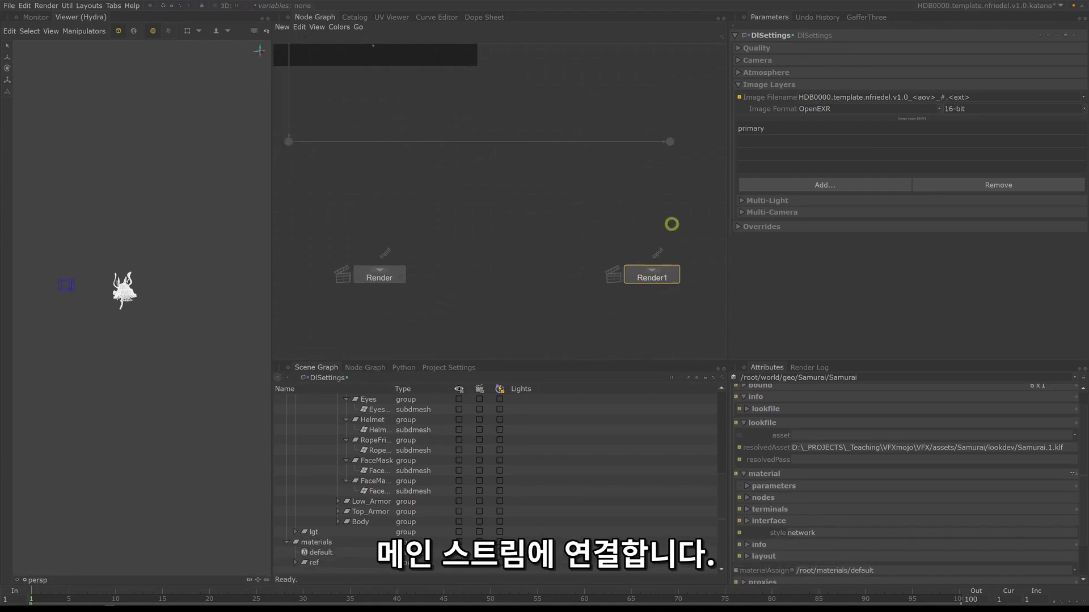
Step: Wire the main stream's Dot nodes into the inputs of Render1 and Render
{"action": "left_click_drag", "start_coordinate": [669, 141], "coordinate": [671, 275]}
{"action": "left_click", "coordinate": [662, 269]}
{"action": "left_click_drag", "start_coordinate": [286, 142], "coordinate": [377, 271]}
{"action": "left_click", "coordinate": [365, 284]}
{"action": "middle_click_drag", "start_coordinate": [323, 182], "coordinate": [522, 226]}
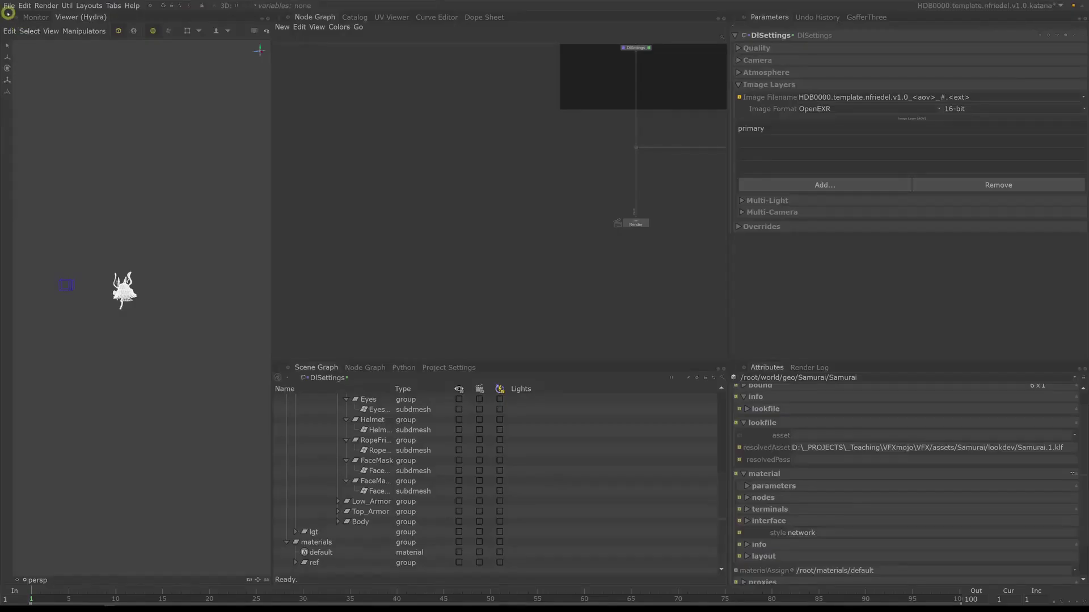
Step: Import the referenceSpheres.katana node tree and place it in the graph
{"action": "left_click", "coordinate": [9, 5]}
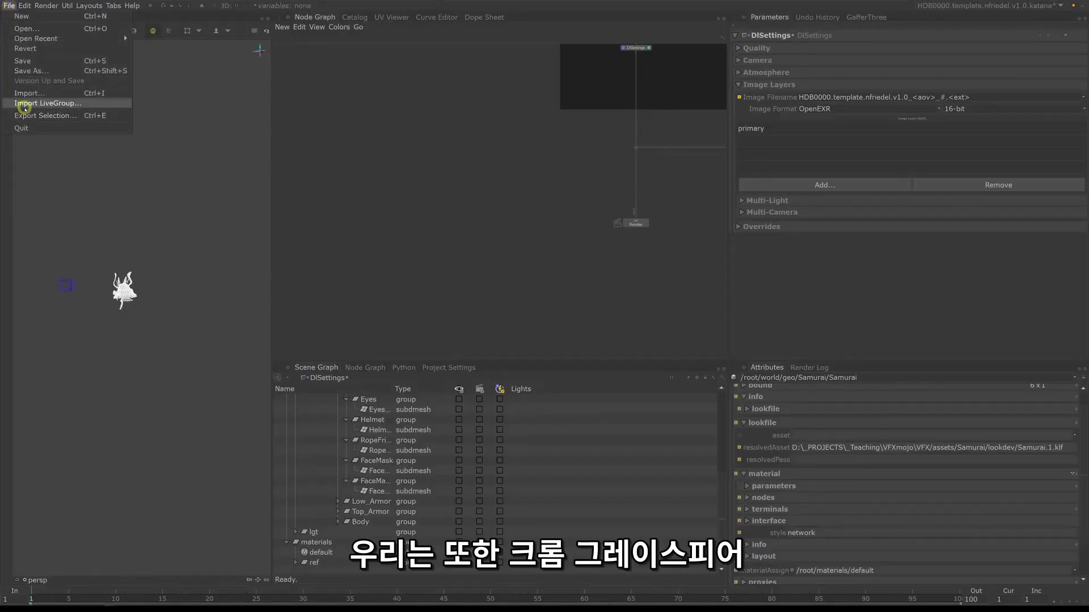
{"action": "left_click", "coordinate": [58, 93]}
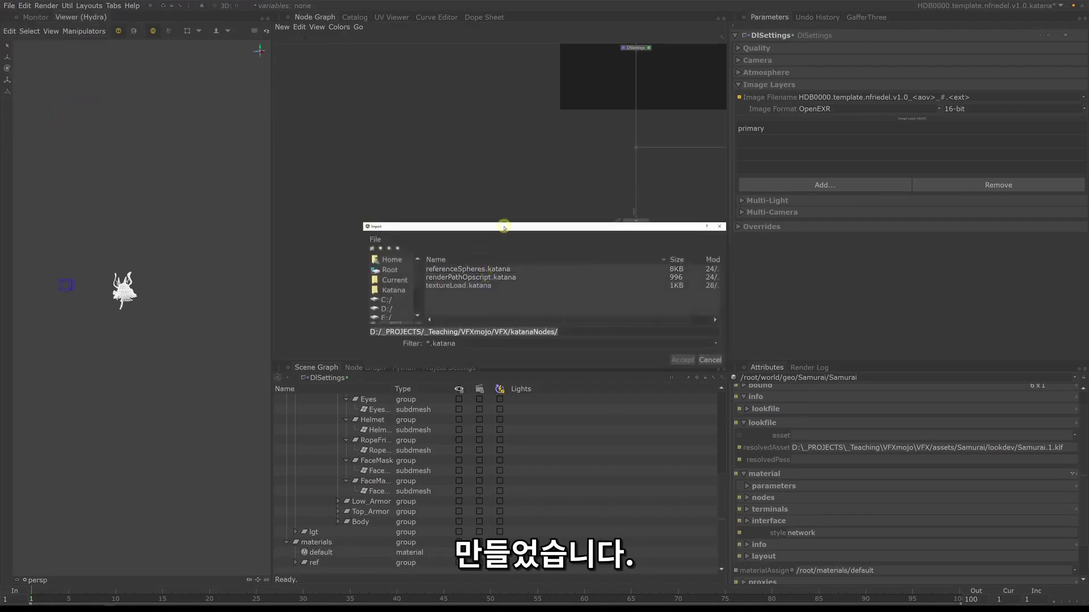
{"action": "left_click_drag", "start_coordinate": [504, 224], "coordinate": [499, 153]}
{"action": "left_click", "coordinate": [495, 198]}
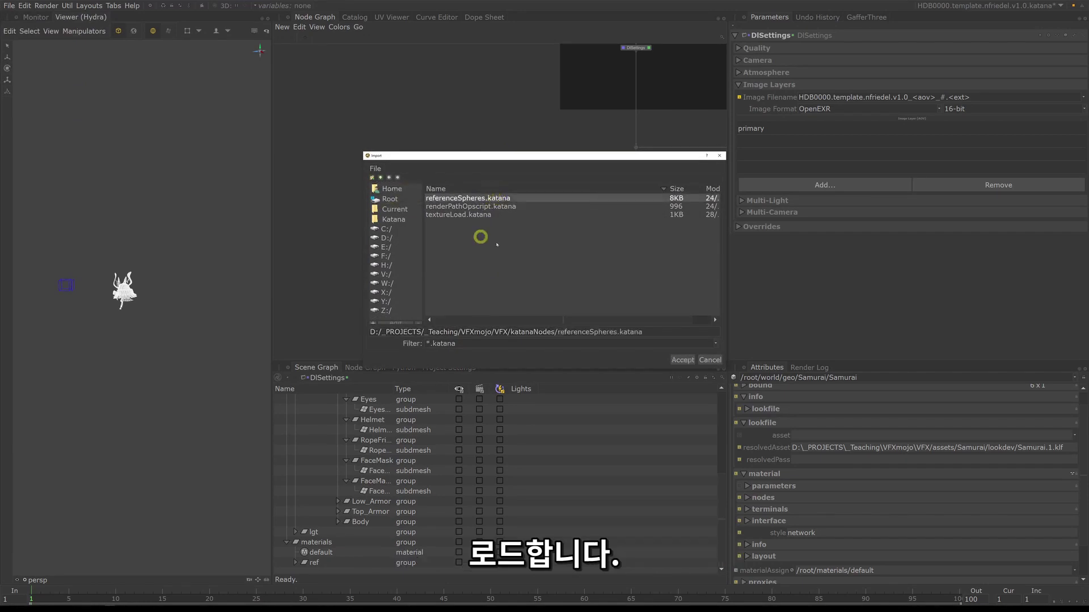
{"action": "left_click", "coordinate": [682, 360]}
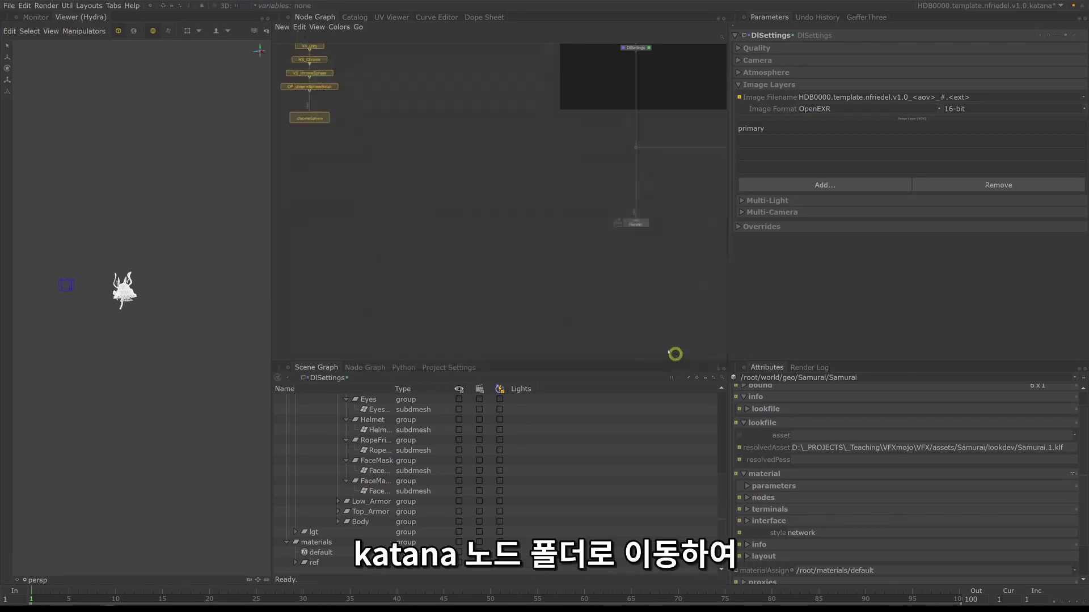
{"action": "left_click", "coordinate": [467, 243]}
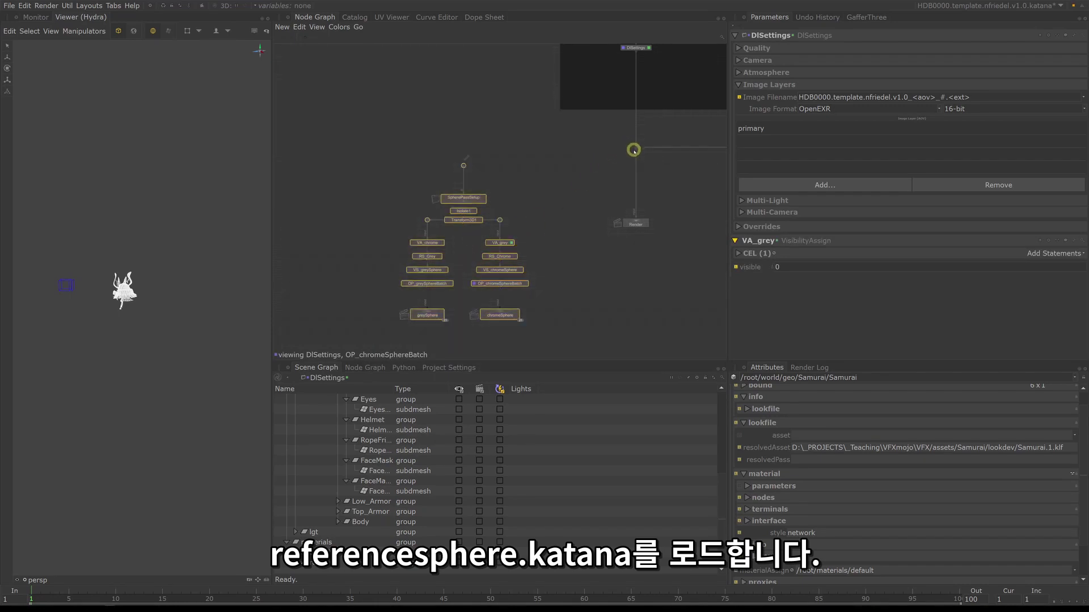
Step: Connect the main stream into the imported tree's top dot and tidy its position
{"action": "left_click_drag", "start_coordinate": [637, 146], "coordinate": [473, 165]}
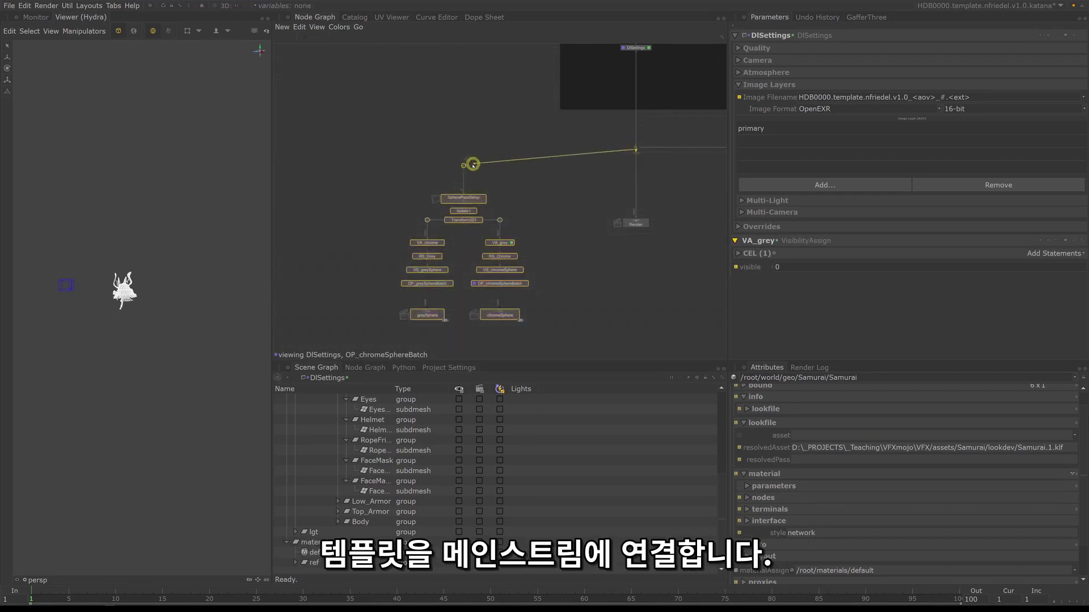
{"action": "left_click", "coordinate": [465, 166]}
{"action": "left_click", "coordinate": [348, 170]}
{"action": "left_click_drag", "start_coordinate": [373, 138], "coordinate": [534, 346]}
{"action": "mouse_move", "coordinate": [506, 284]}
{"action": "left_mouse_down"}
{"action": "mouse_move", "coordinate": [503, 258]}
{"action": "mouse_move", "coordinate": [494, 267]}
{"action": "left_mouse_up"}
{"action": "left_click", "coordinate": [522, 206]}
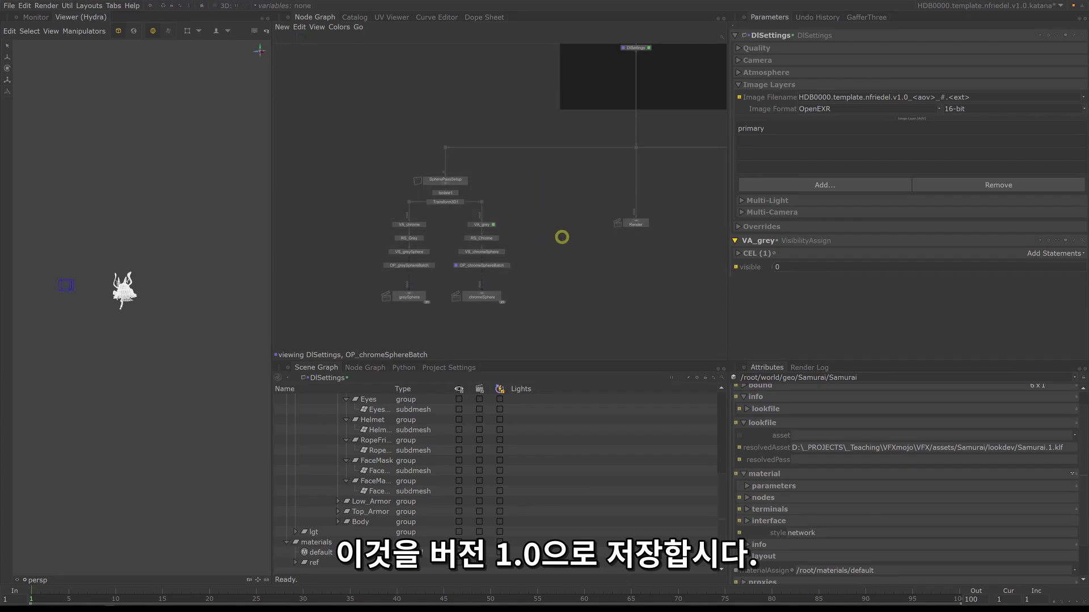
{"action": "middle_click_drag", "start_coordinate": [561, 237], "coordinate": [463, 214]}
{"action": "middle_click_drag", "start_coordinate": [306, 119], "coordinate": [372, 109]}
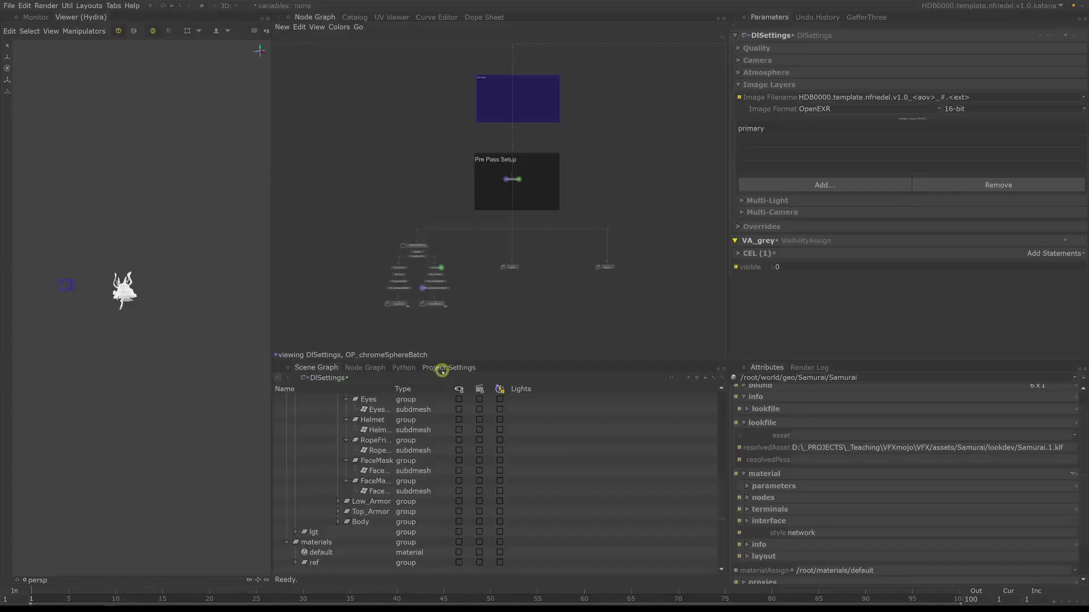
Step: Show Project Settings in taller lower panels and expand its graph state variables group
{"action": "left_click", "coordinate": [444, 368]}
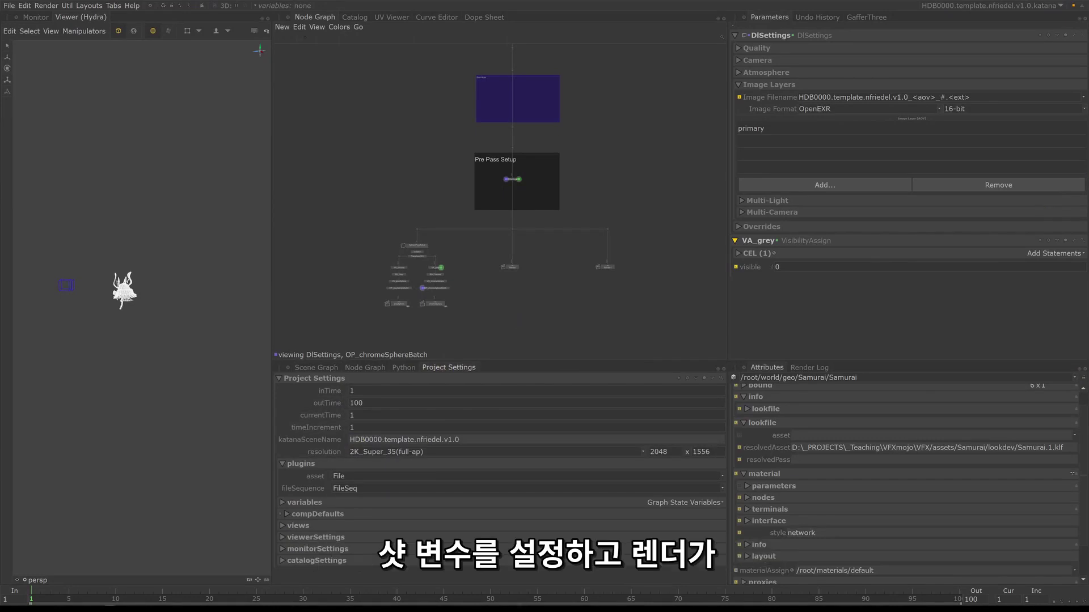
{"action": "middle_click_drag", "start_coordinate": [494, 264], "coordinate": [502, 280]}
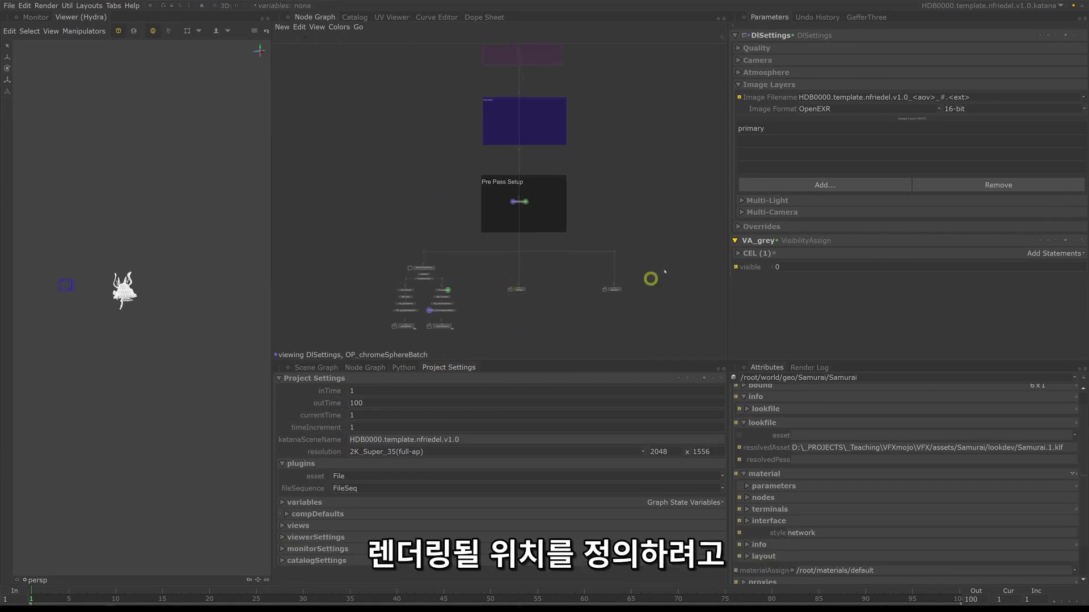
{"action": "middle_click_drag", "start_coordinate": [579, 306], "coordinate": [574, 264]}
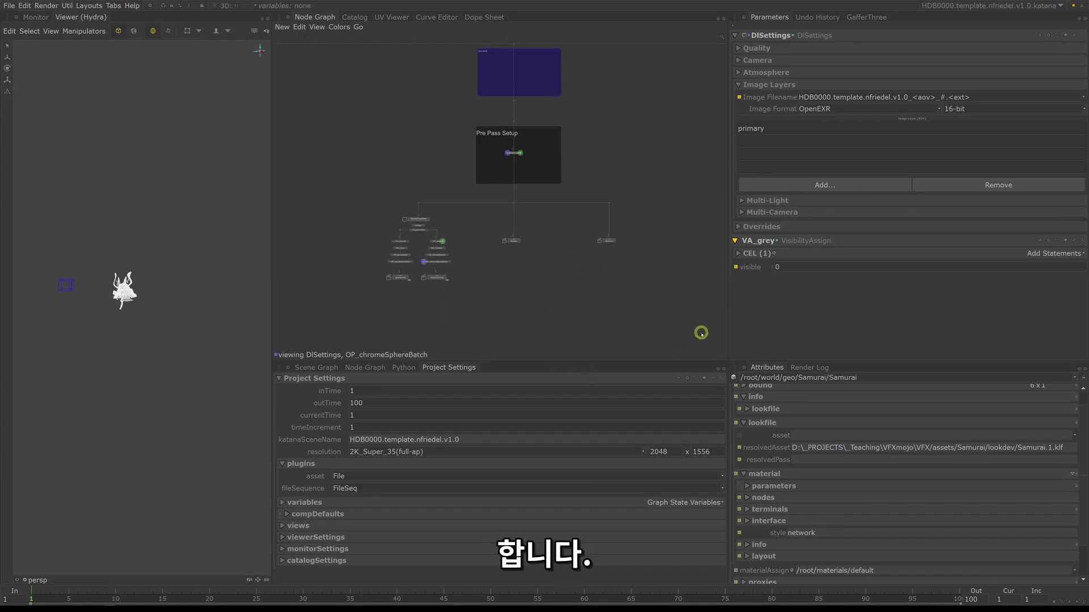
{"action": "left_click_drag", "start_coordinate": [729, 357], "coordinate": [737, 317]}
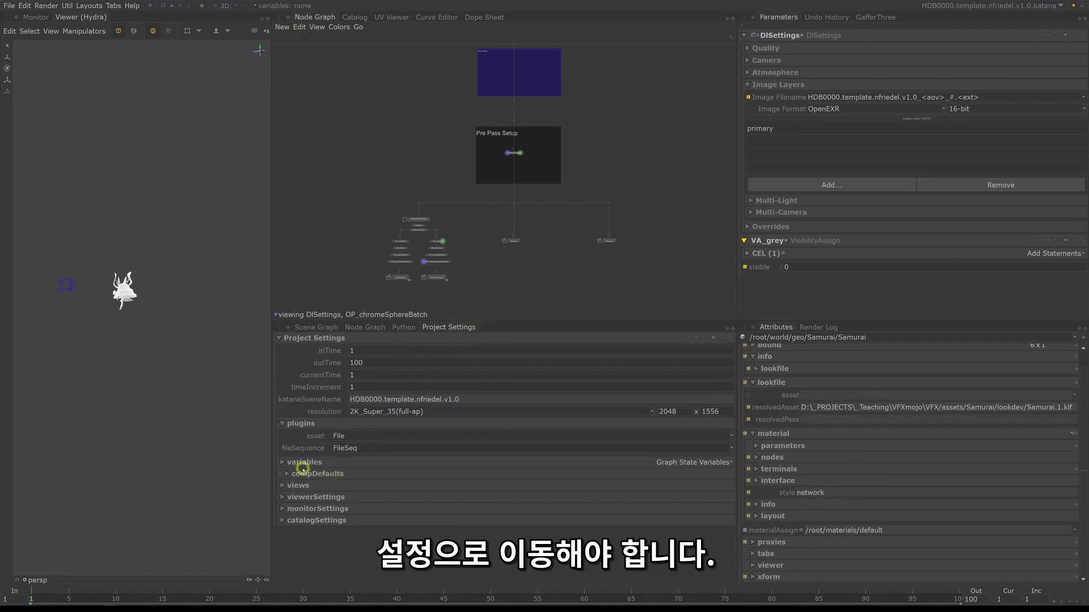
{"action": "left_click", "coordinate": [304, 463]}
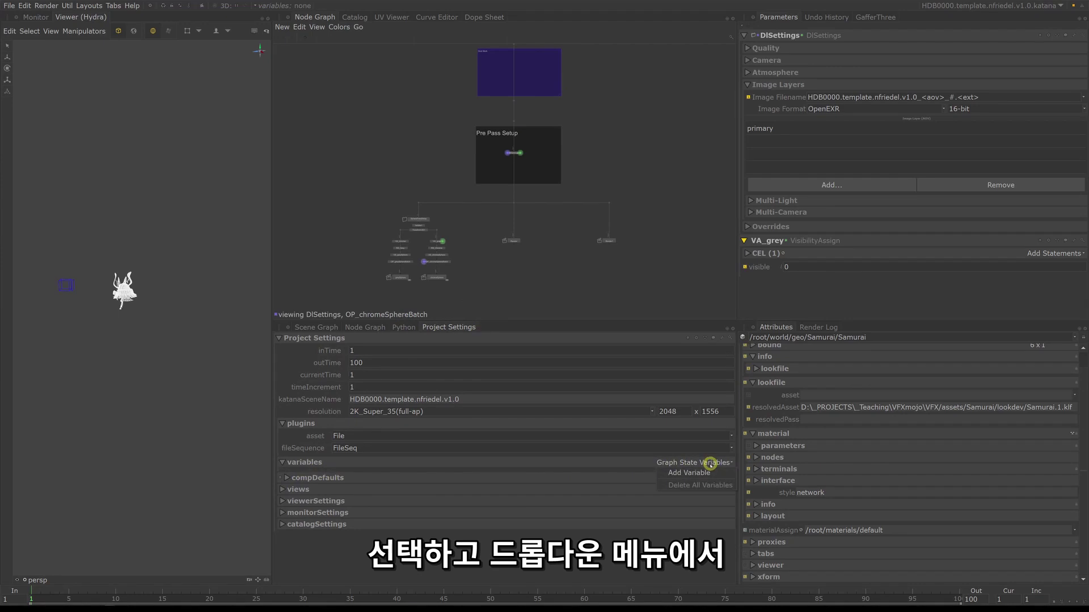
Step: Add three new graph state variables with Add Variable
{"action": "left_click", "coordinate": [701, 471]}
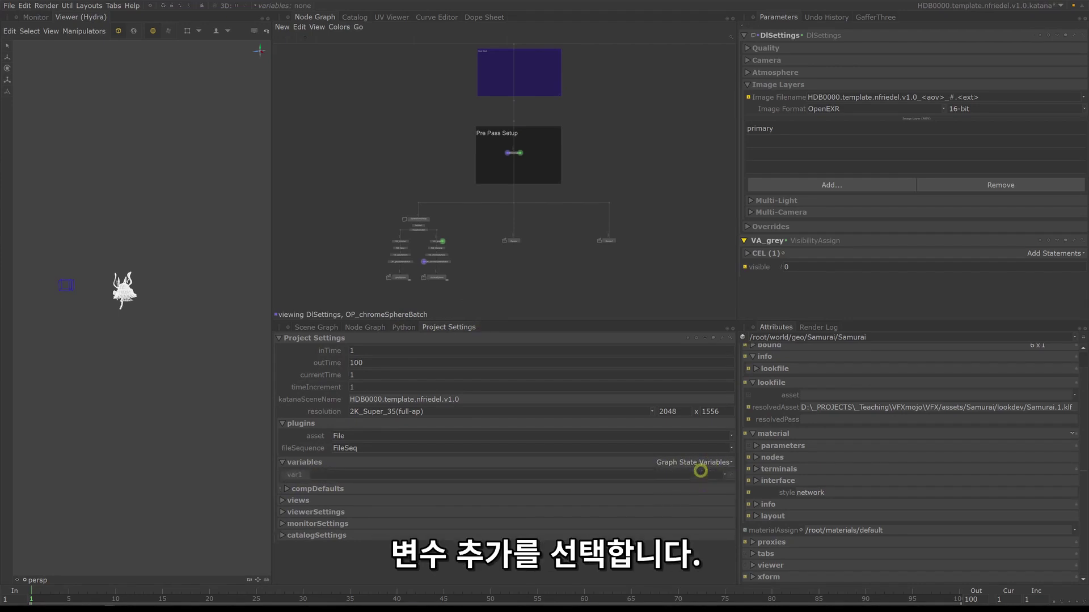
{"action": "left_click", "coordinate": [680, 462]}
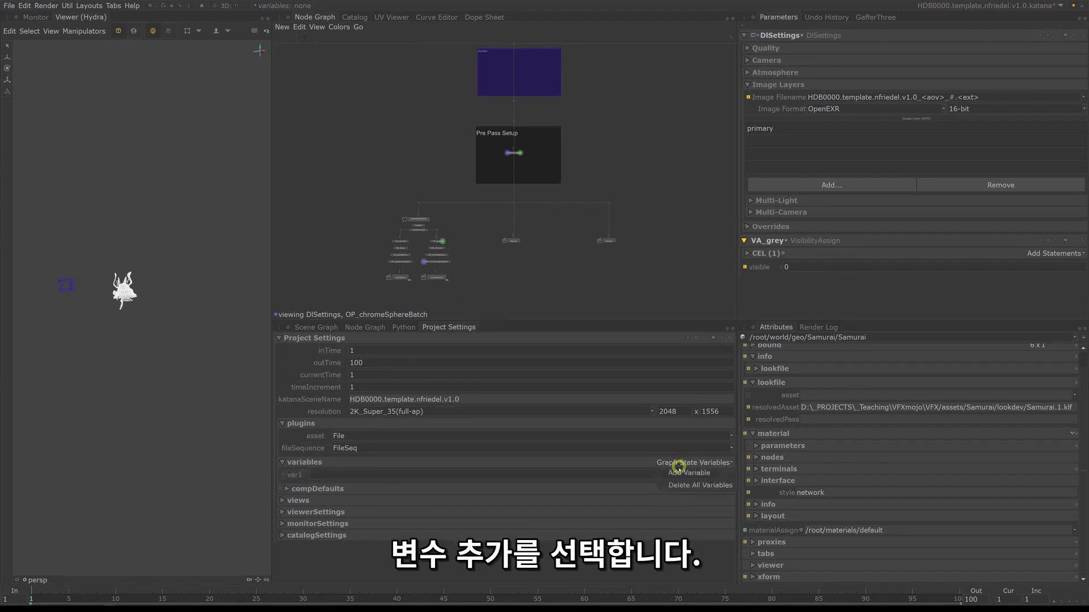
{"action": "left_click", "coordinate": [681, 473]}
{"action": "left_click", "coordinate": [681, 462]}
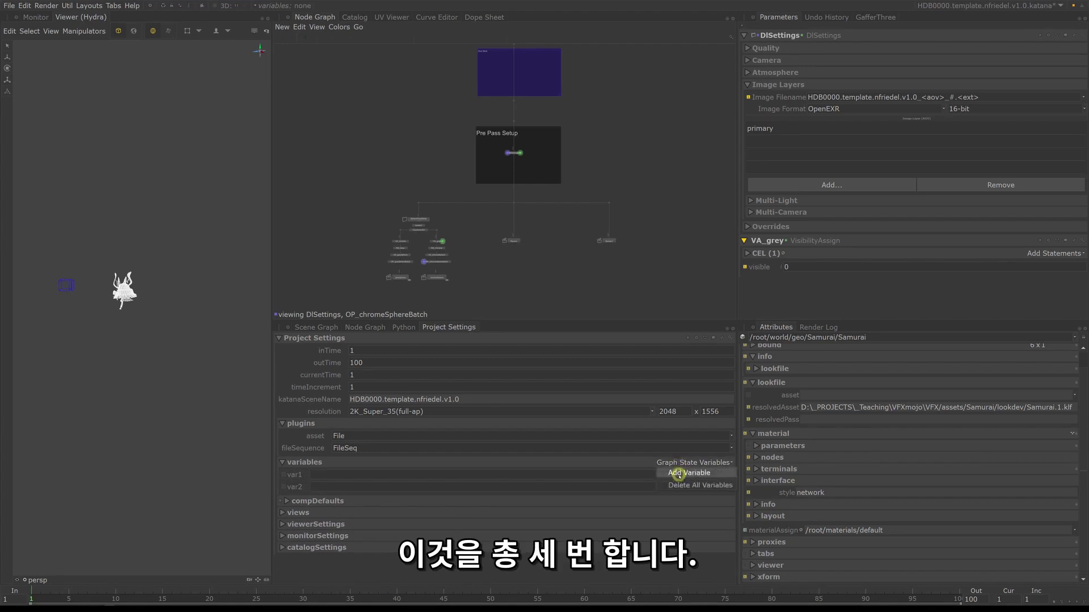
{"action": "left_click", "coordinate": [679, 473]}
Step: Rename the three variables to pass, shot and sequence
{"action": "left_click", "coordinate": [731, 475]}
{"action": "left_click", "coordinate": [754, 484]}
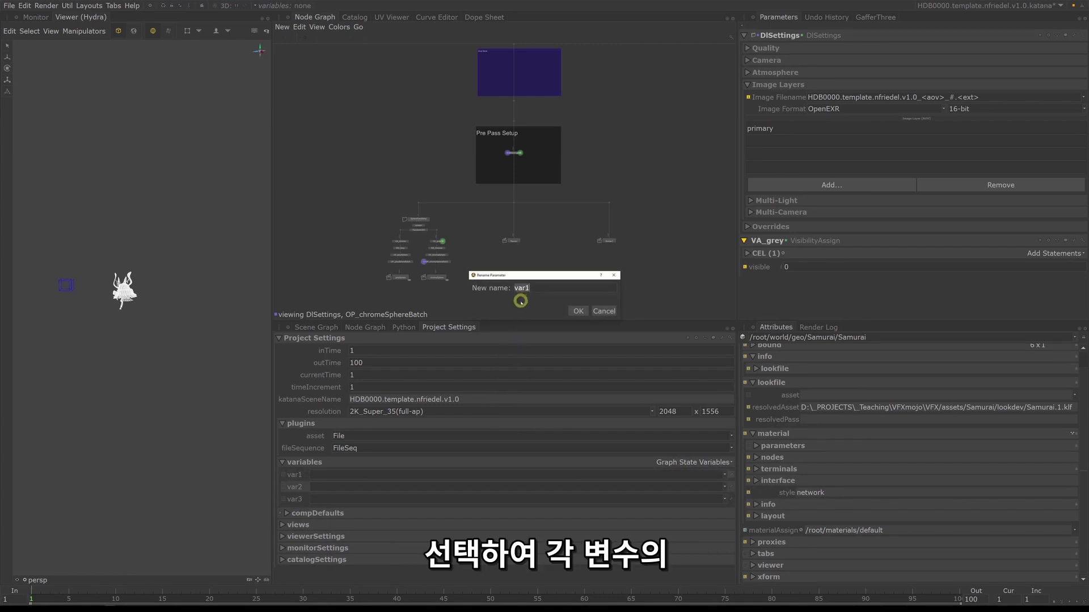
{"action": "key", "text": "Return"}
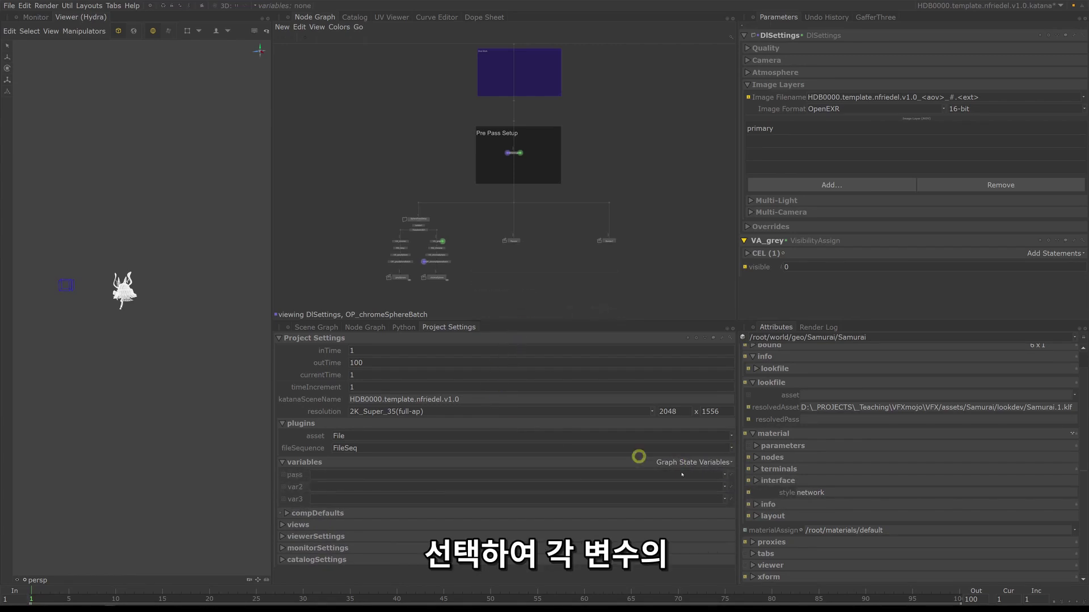
{"action": "left_click", "coordinate": [730, 489]}
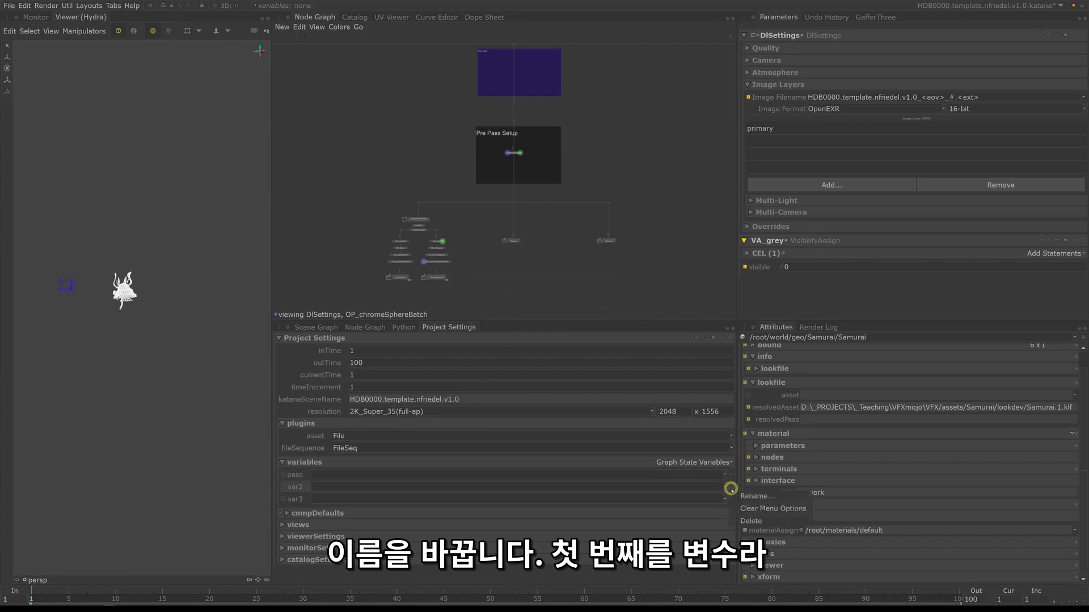
{"action": "left_click", "coordinate": [749, 497]}
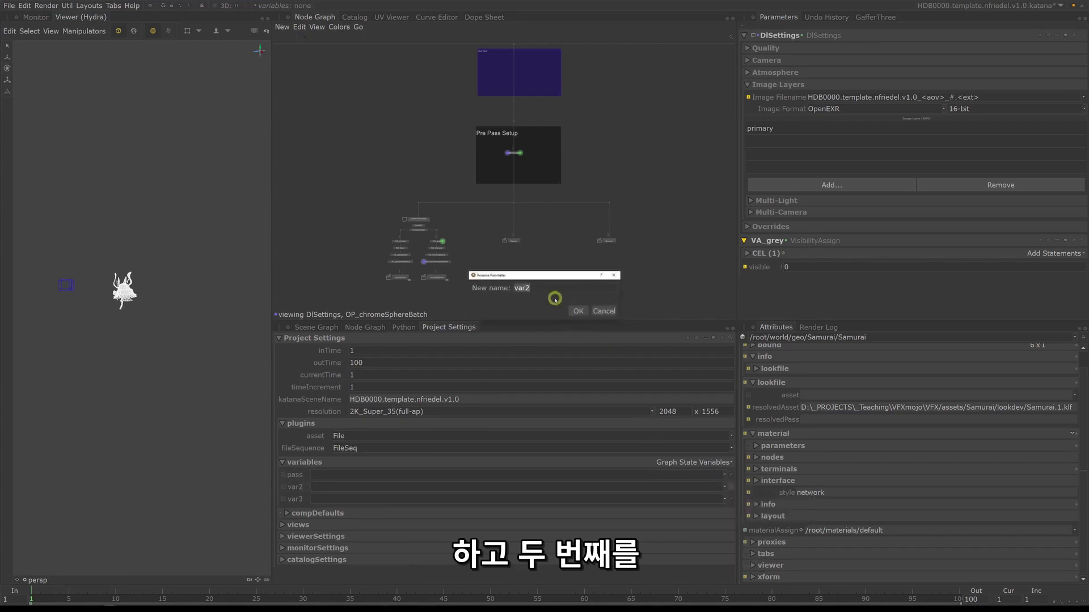
{"action": "type", "text": "shot"}
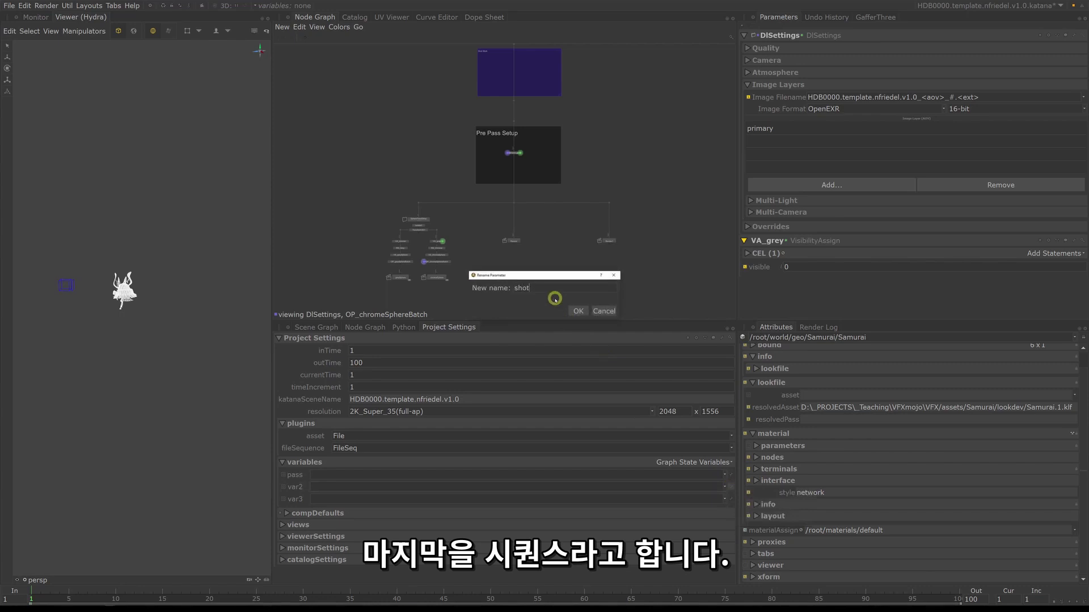
{"action": "key", "text": "Return"}
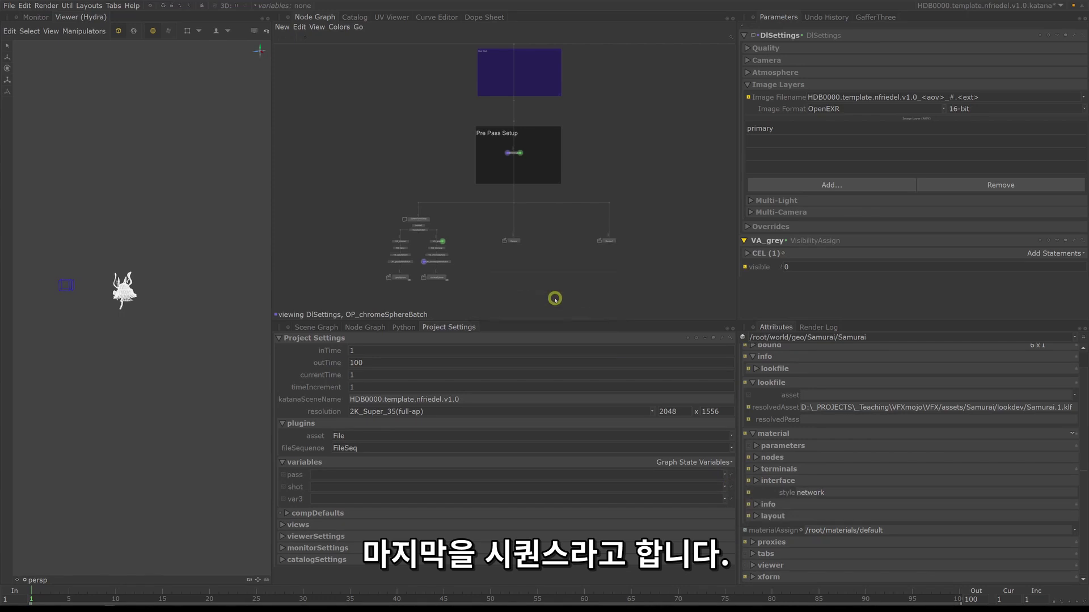
{"action": "left_click", "coordinate": [733, 501]}
{"action": "left_click", "coordinate": [738, 505]}
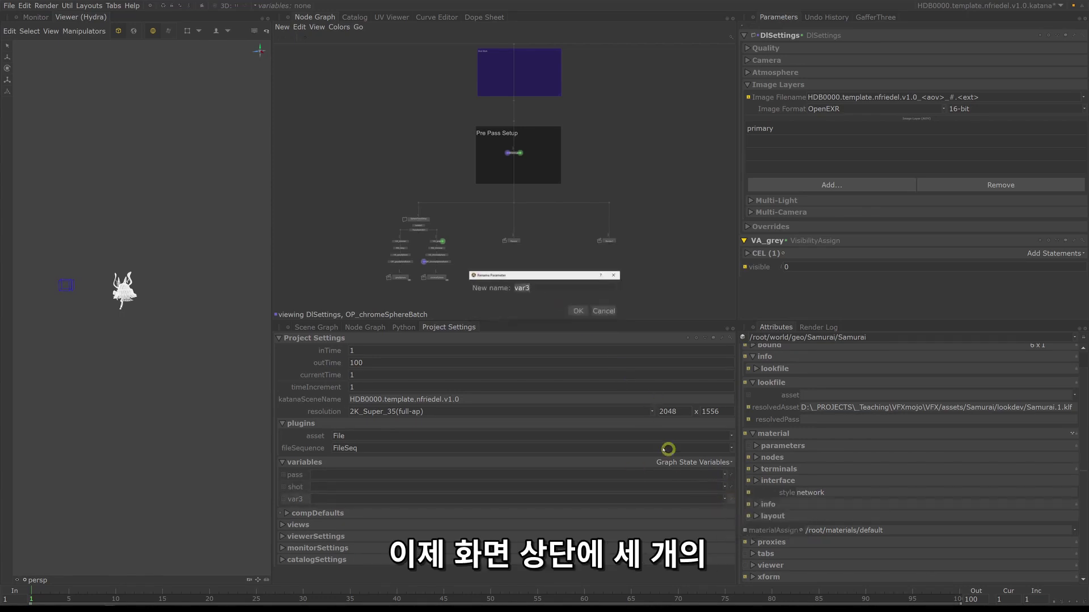
{"action": "type", "text": "seq"}
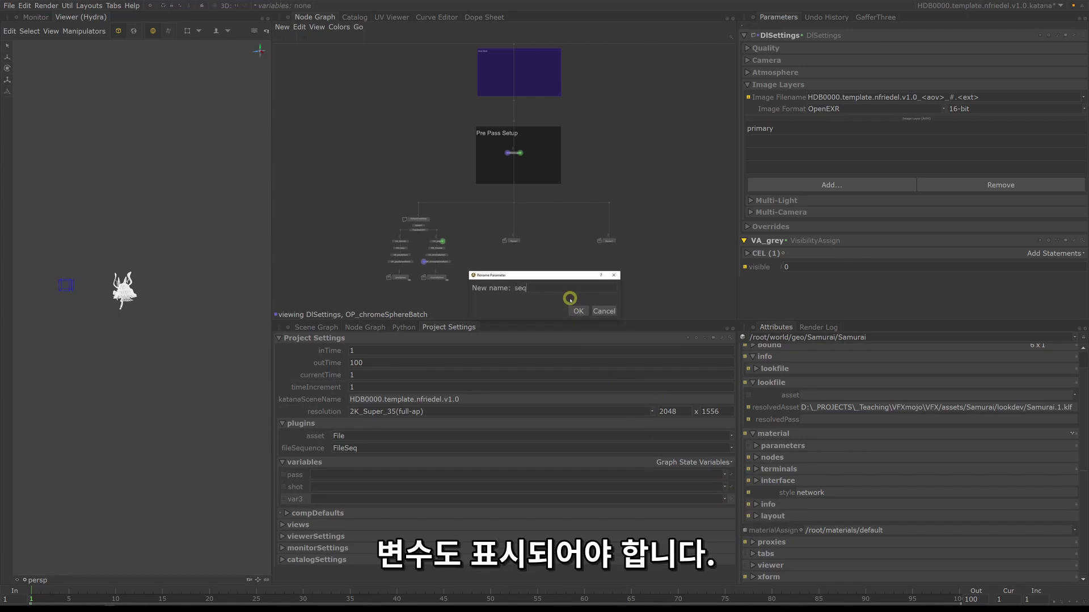
{"action": "type", "text": "uence"}
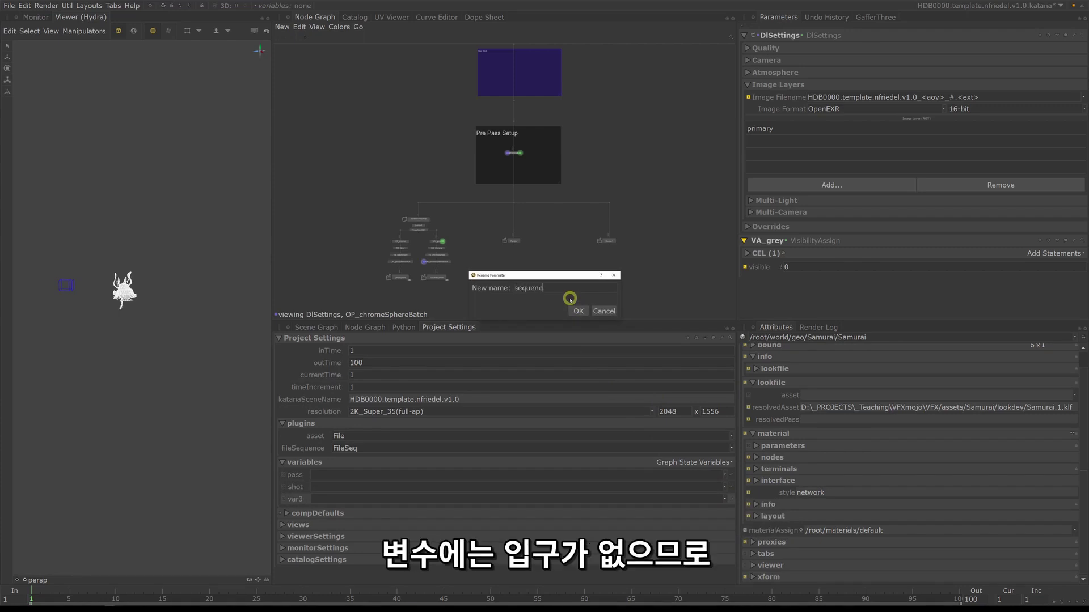
{"action": "key", "text": "Return"}
{"action": "middle_click_drag", "start_coordinate": [553, 307], "coordinate": [590, 322]}
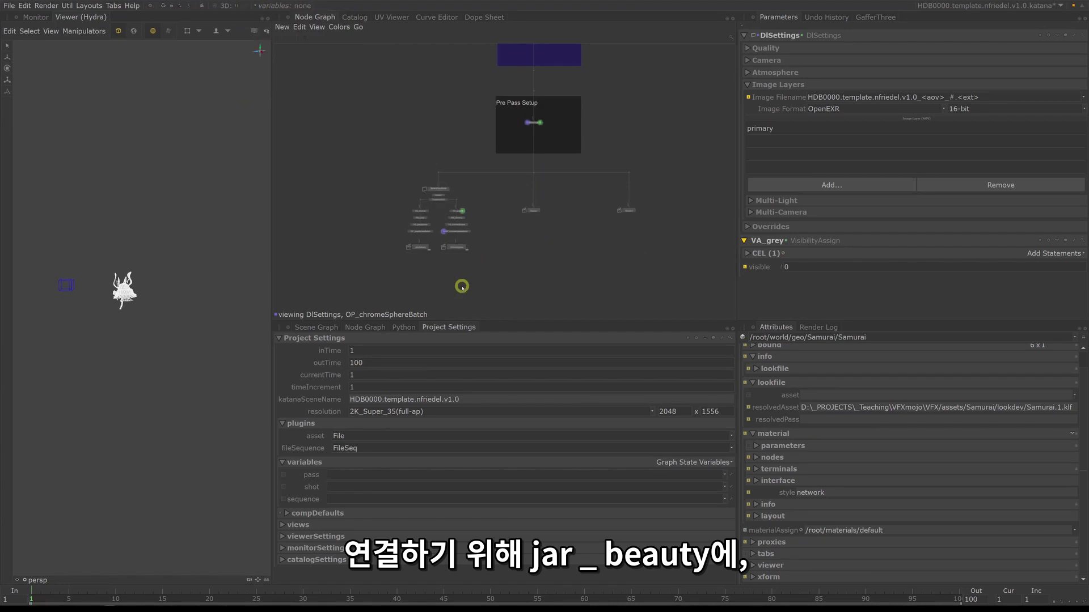
Step: Enter char_beauty for pass, HDB0010 for shot and HDB for sequence
{"action": "type", "text": "cha"}
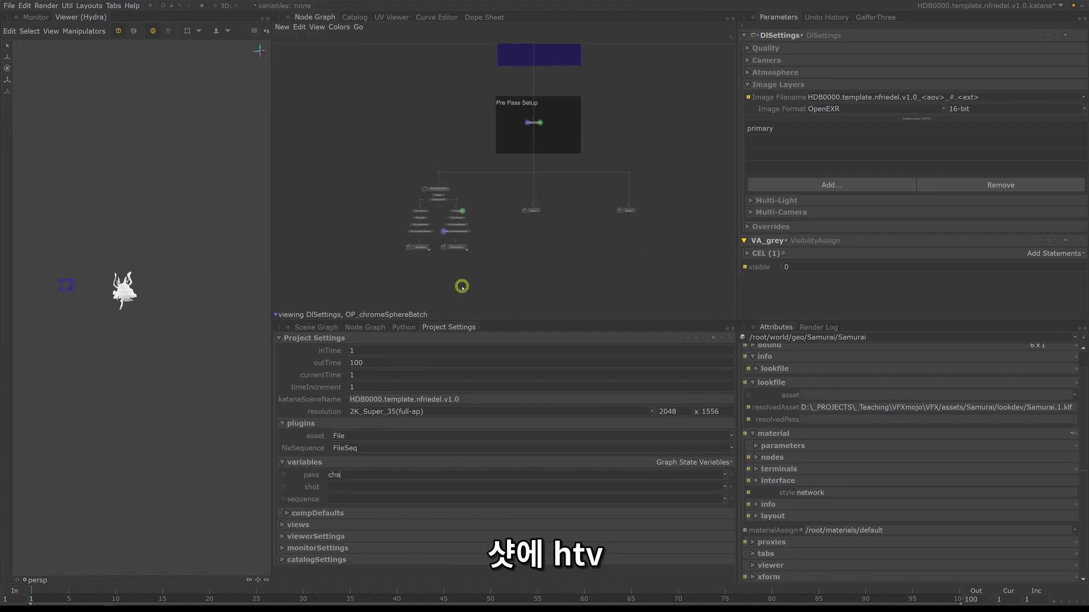
{"action": "type", "text": "r_beauty"}
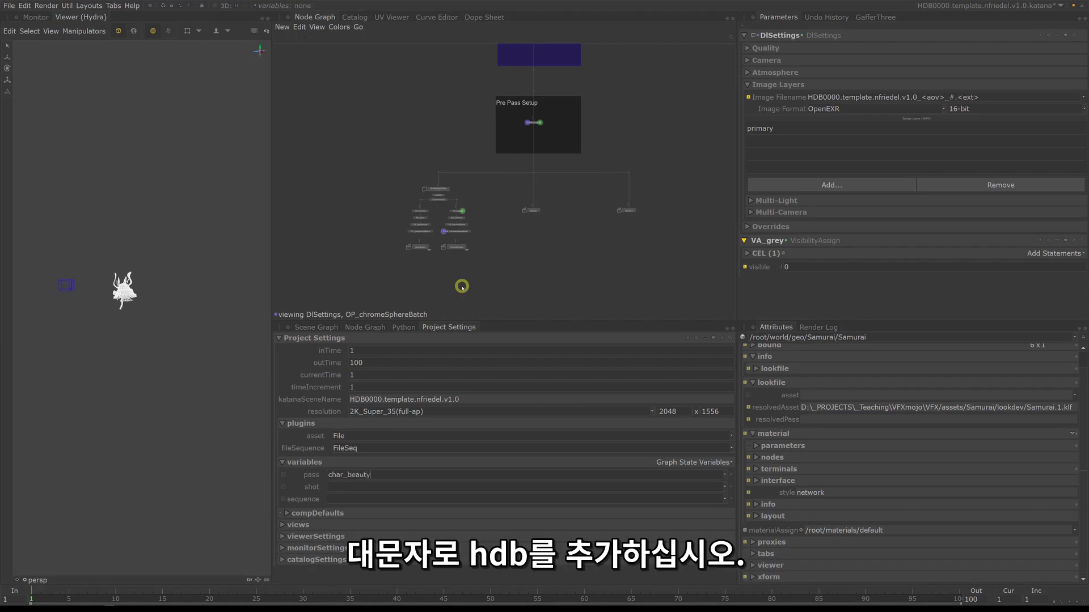
{"action": "key", "text": "Return"}
{"action": "left_click", "coordinate": [392, 489]}
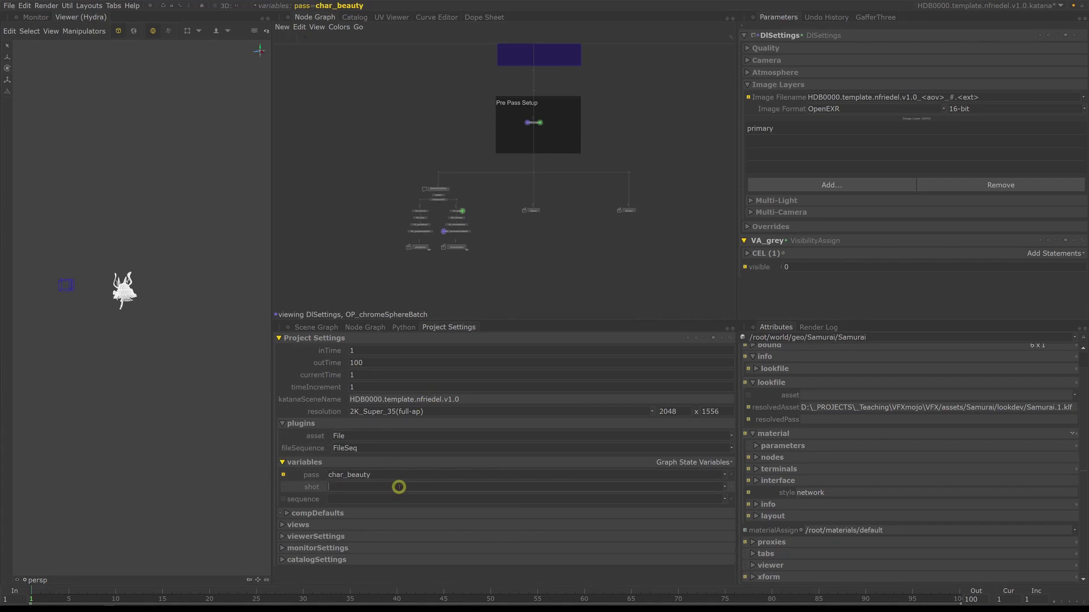
{"action": "type", "text": "HSD"}
{"action": "key", "text": "BackSpace"}
{"action": "type", "text": "DB001"}
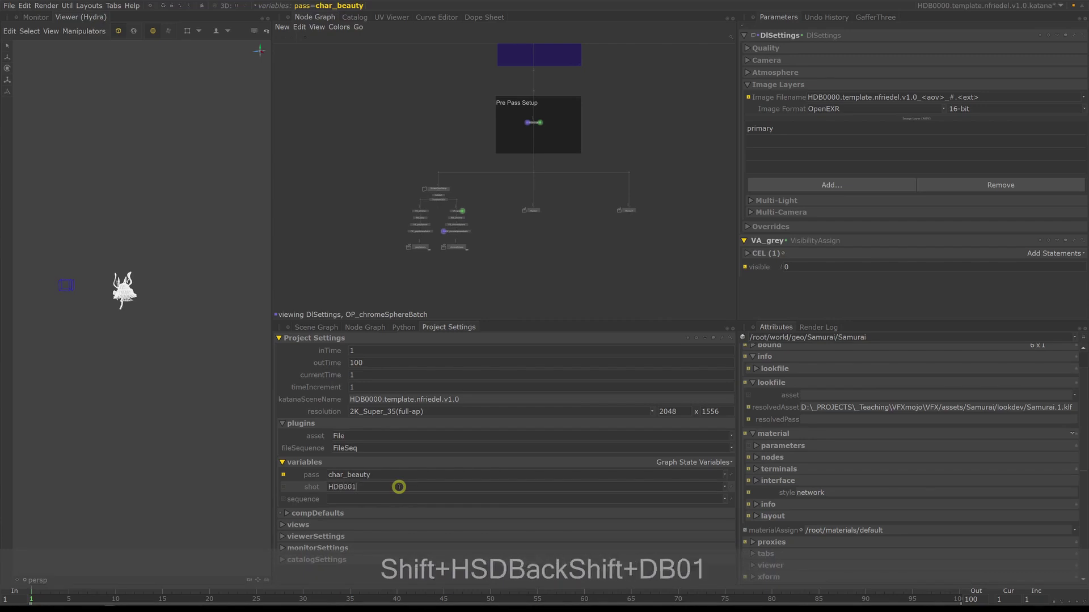
{"action": "type", "text": "0"}
{"action": "key", "text": "Return"}
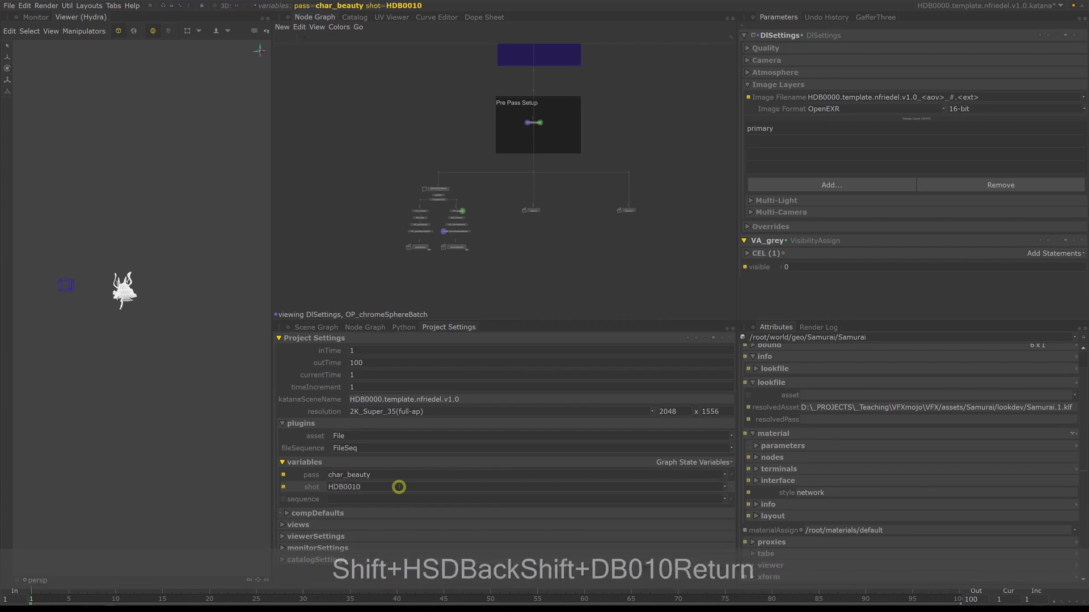
{"action": "left_click", "coordinate": [362, 500]}
{"action": "type", "text": "HDB"}
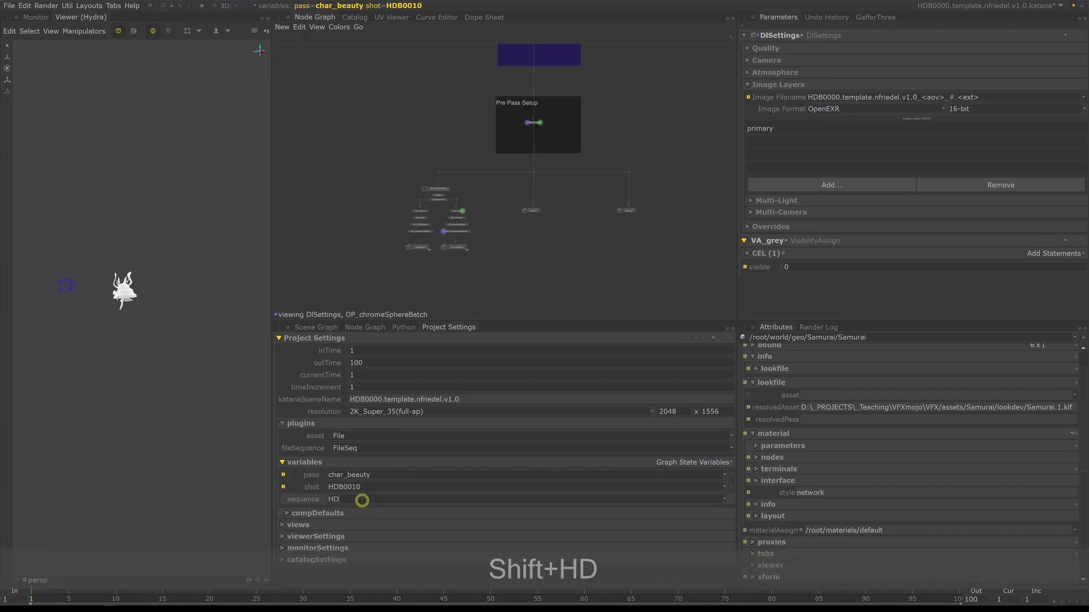
{"action": "key", "text": "Return"}
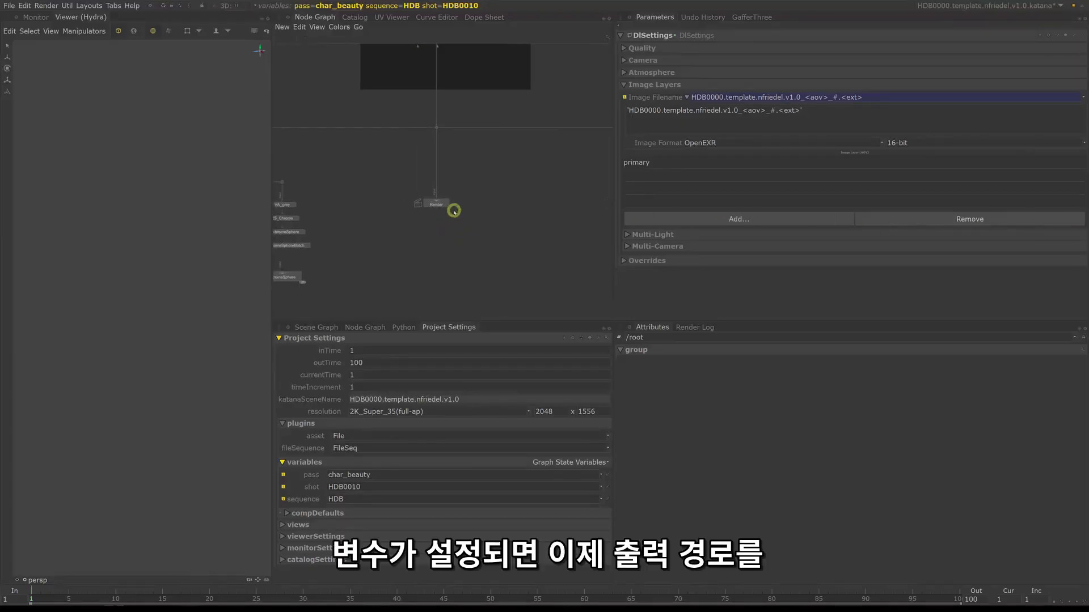
{"action": "scroll", "coordinate": [454, 211], "scroll_direction": "up", "scroll_amount": 4}
{"action": "left_click", "coordinate": [439, 199]}
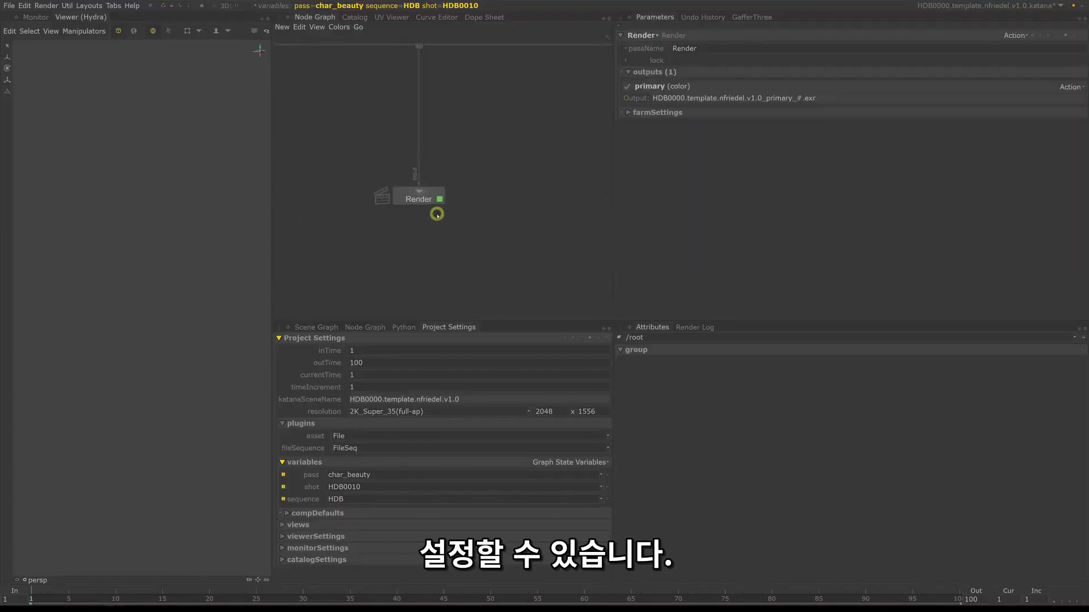
{"action": "middle_click_drag", "start_coordinate": [437, 216], "coordinate": [451, 228]}
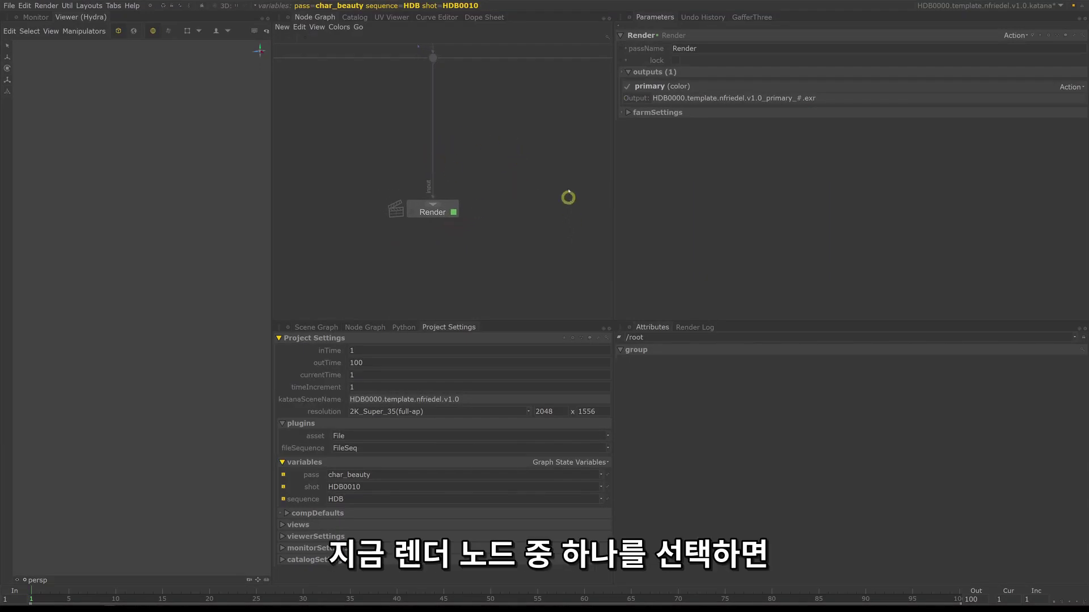
{"action": "middle_click_drag", "start_coordinate": [526, 226], "coordinate": [518, 231]}
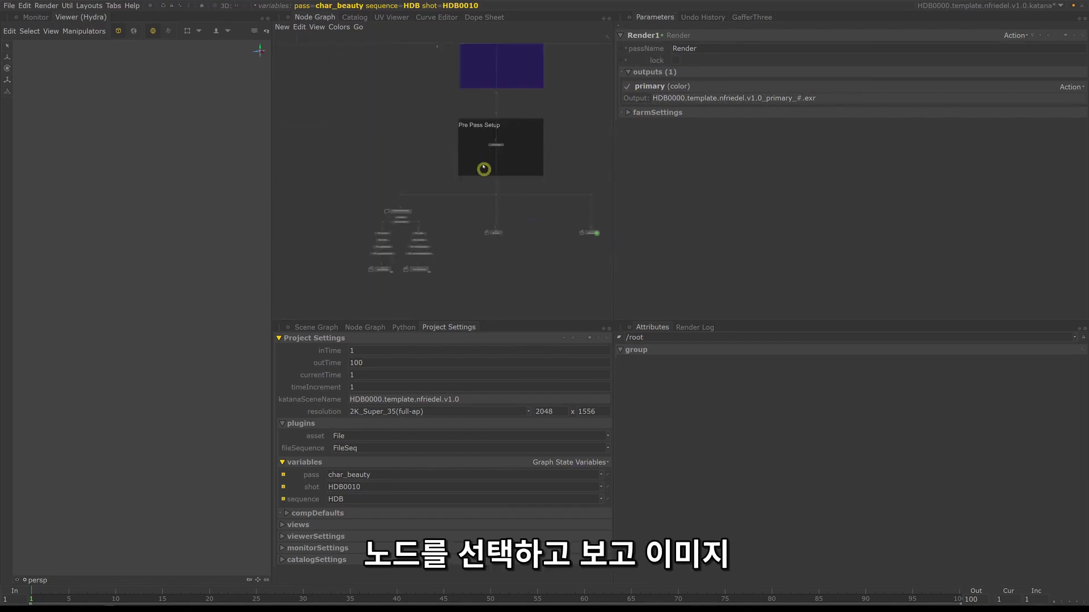
{"action": "scroll", "coordinate": [494, 155], "scroll_direction": "up", "scroll_amount": 4}
{"action": "middle_click_drag", "start_coordinate": [530, 124], "coordinate": [490, 165]}
{"action": "left_click", "coordinate": [524, 160]}
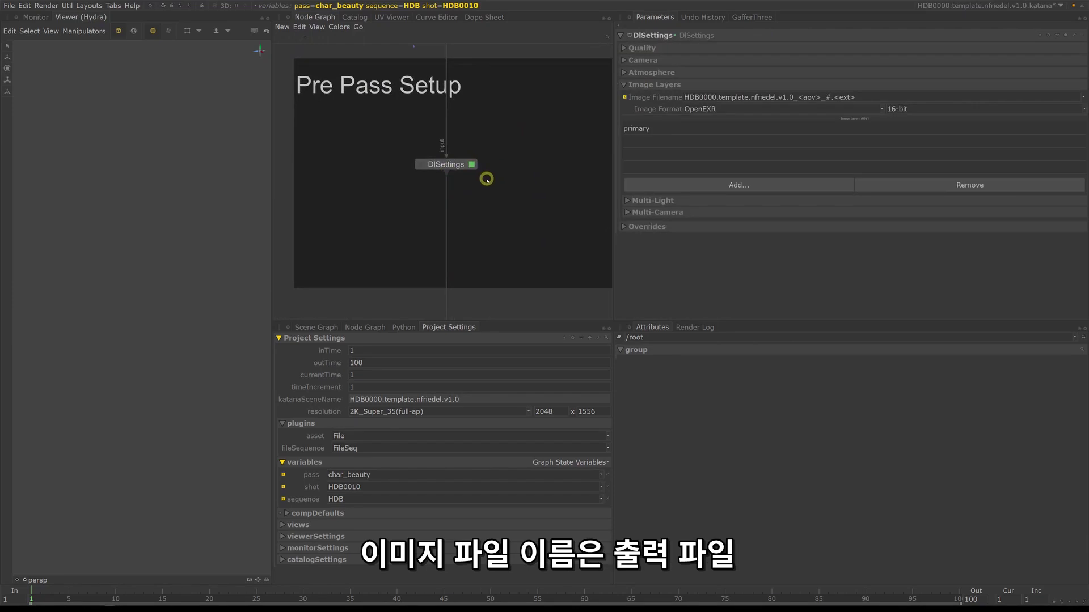
Step: Switch DlSettings Image Filename to Expression value mode and expand its expression text
{"action": "middle_click_drag", "start_coordinate": [505, 224], "coordinate": [498, 190]}
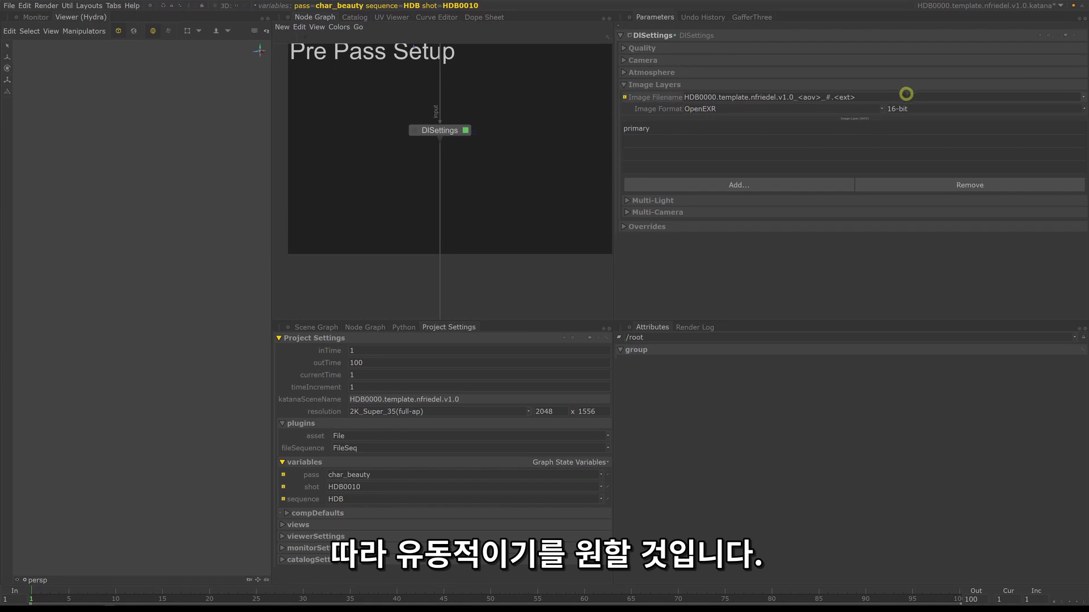
{"action": "right_click", "coordinate": [668, 96]}
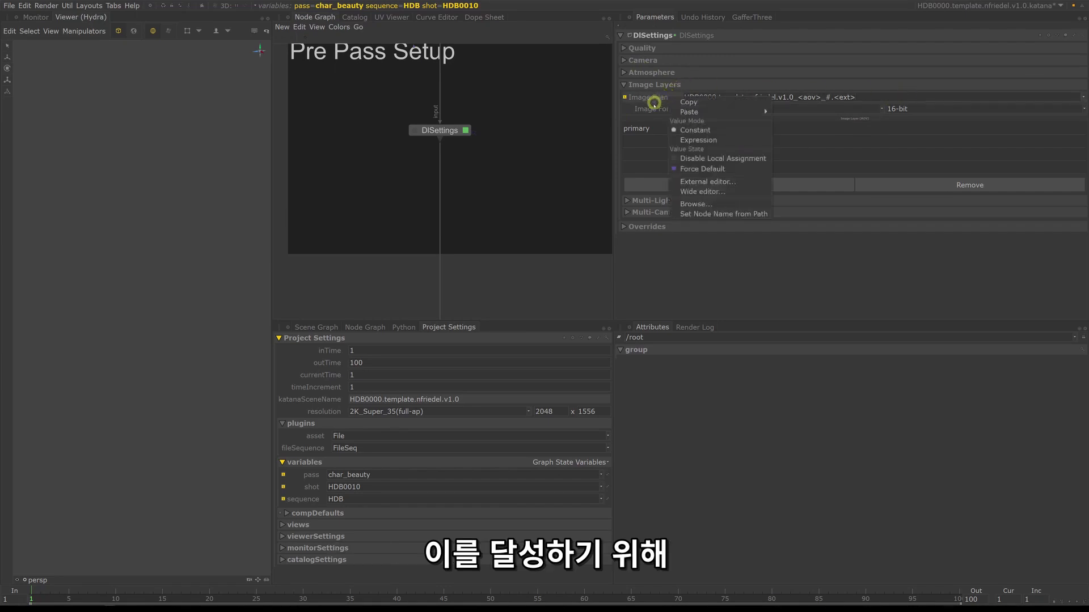
{"action": "left_click", "coordinate": [686, 140]}
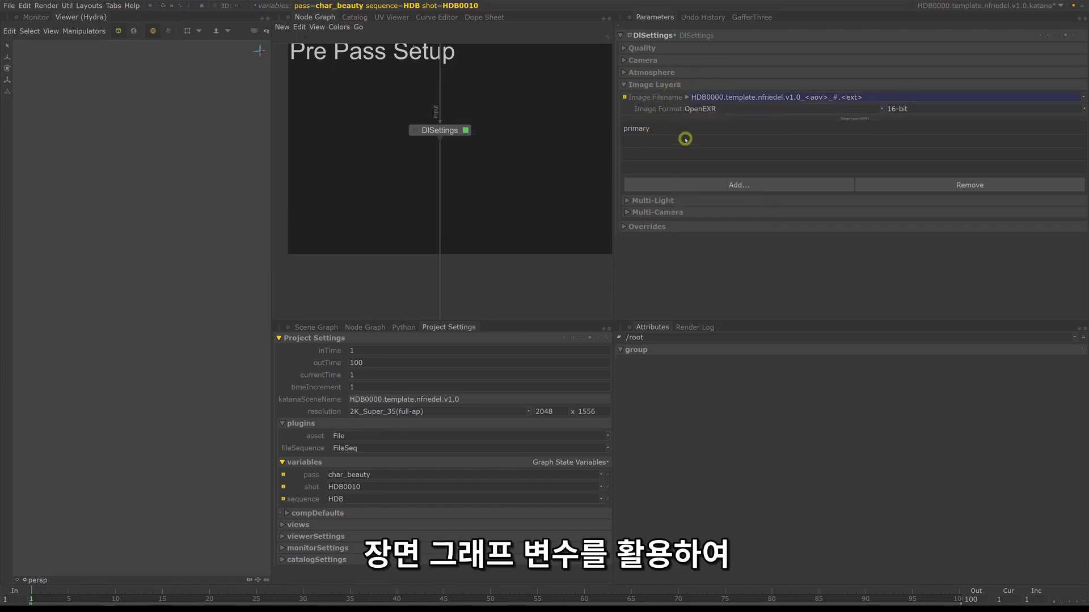
{"action": "left_click", "coordinate": [687, 97]}
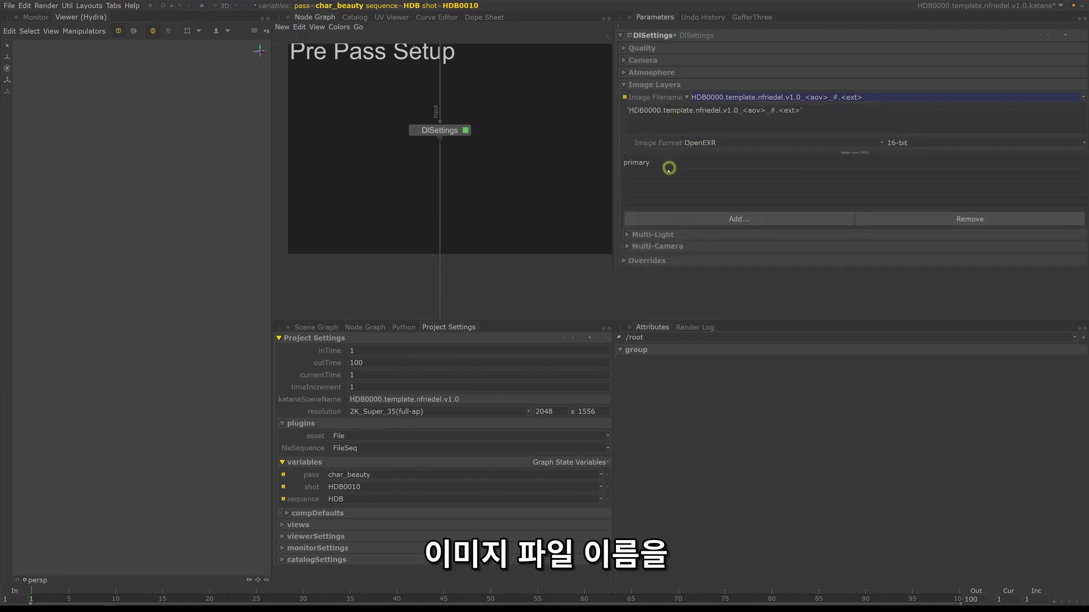
{"action": "middle_click_drag", "start_coordinate": [519, 119], "coordinate": [512, 154]}
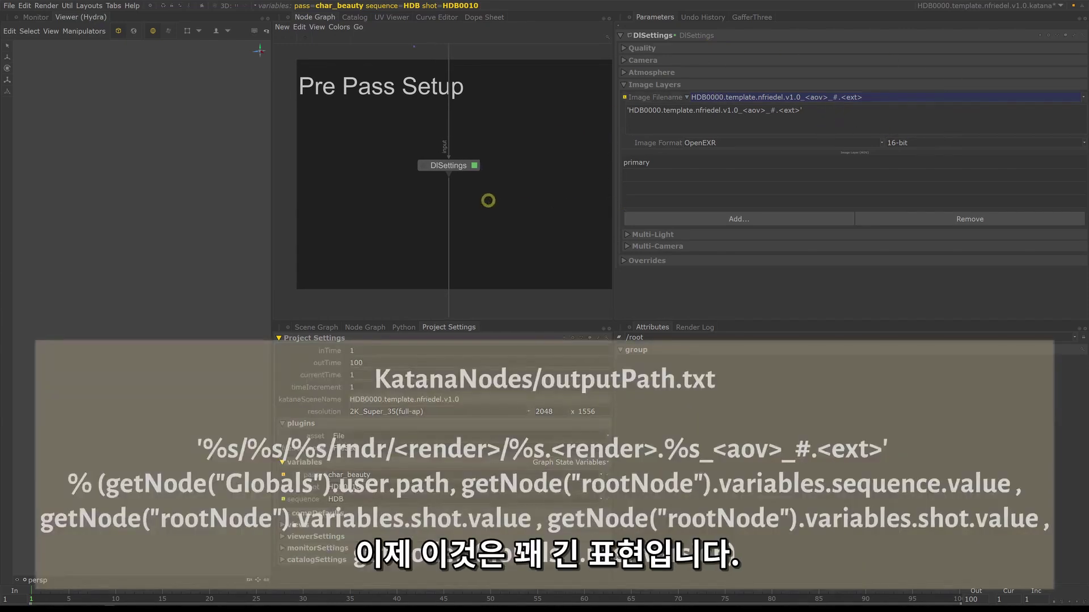
Step: Insert <render> after '%s.' in the Image Filename expression, then select the hard-coded v1.0
{"action": "middle_click_drag", "start_coordinate": [469, 199], "coordinate": [487, 199]}
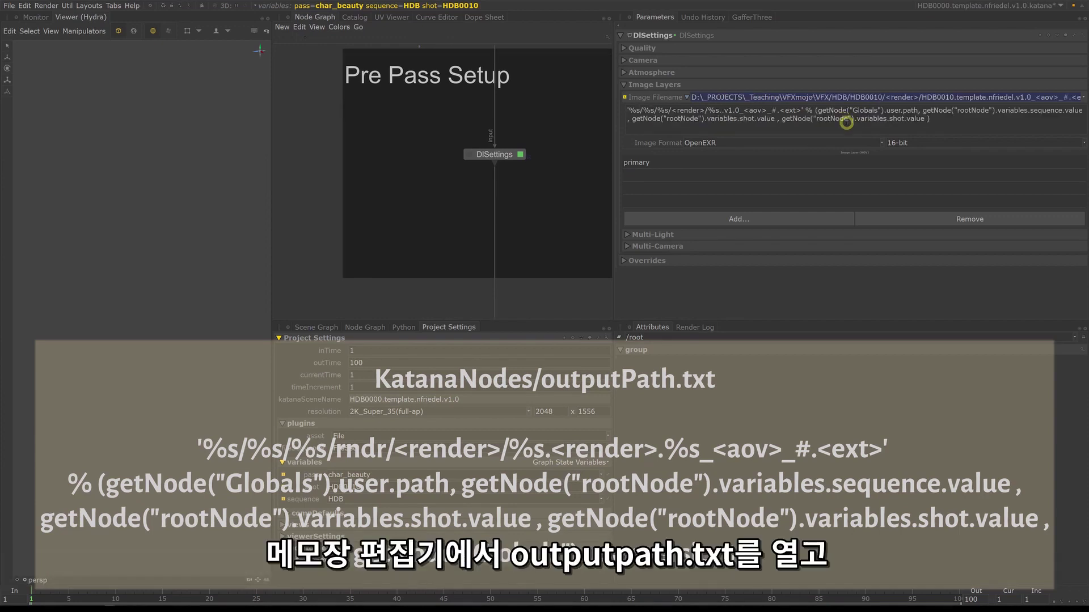
{"action": "type", "text": "<"}
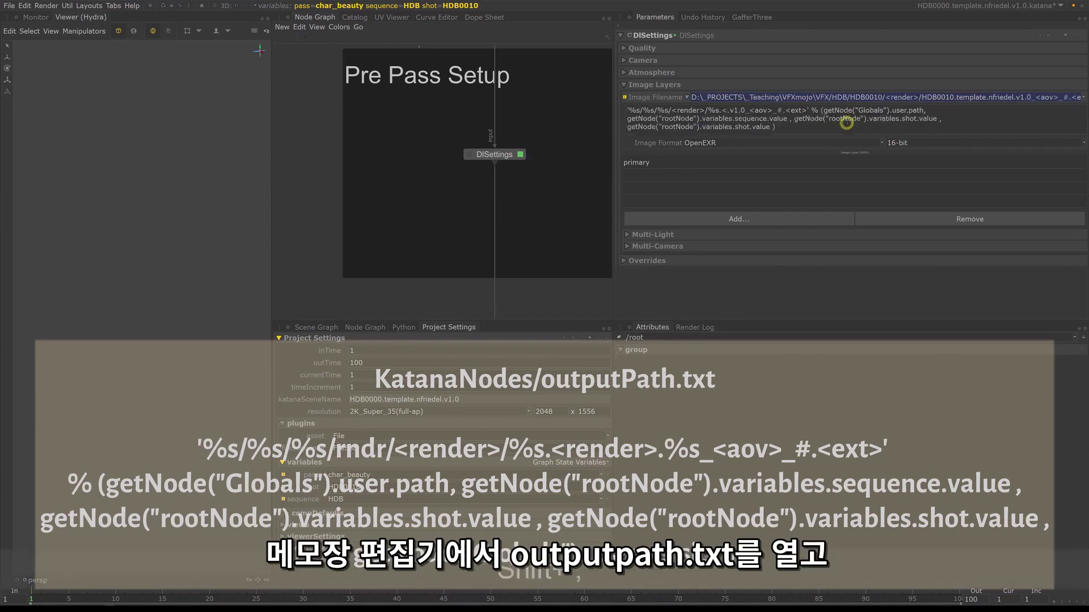
{"action": "type", "text": "render>"}
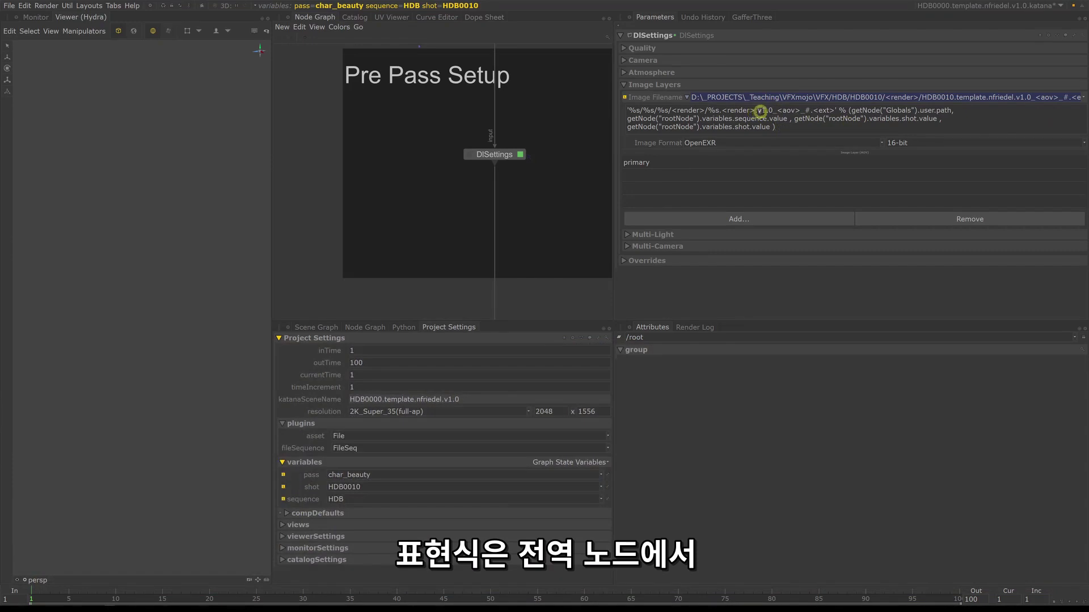
{"action": "left_click_drag", "start_coordinate": [759, 111], "coordinate": [774, 110]}
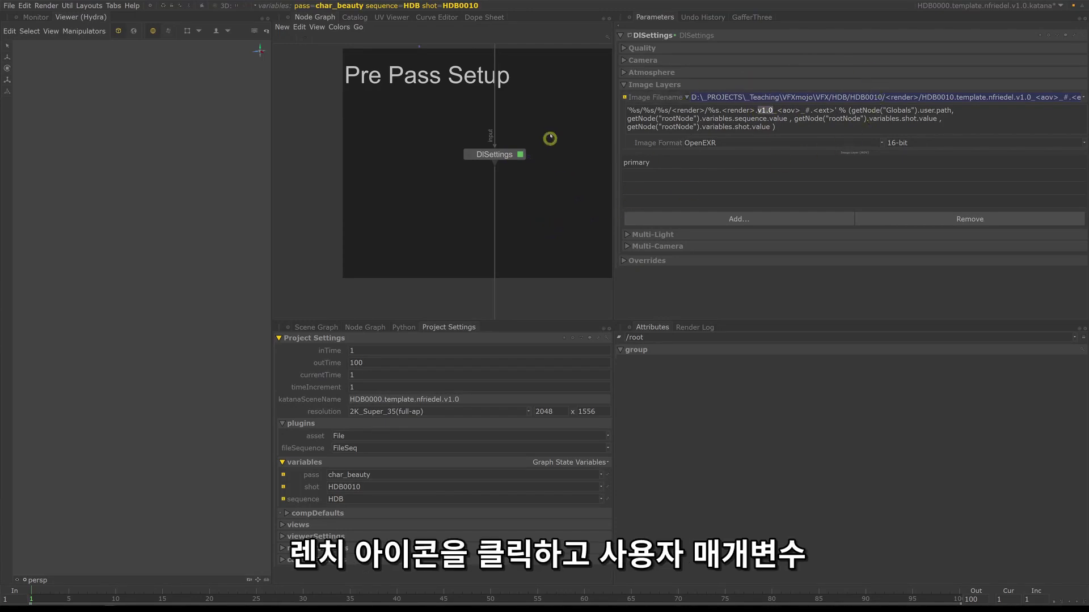
Step: Open the Globals node, select its version value 1.0 and start editing its user parameters
{"action": "scroll", "coordinate": [527, 180], "scroll_direction": "down", "scroll_amount": 5}
{"action": "middle_click_drag", "start_coordinate": [486, 97], "coordinate": [464, 147]}
{"action": "scroll", "coordinate": [463, 147], "scroll_direction": "up", "scroll_amount": 5}
{"action": "middle_click_drag", "start_coordinate": [483, 212], "coordinate": [486, 108]}
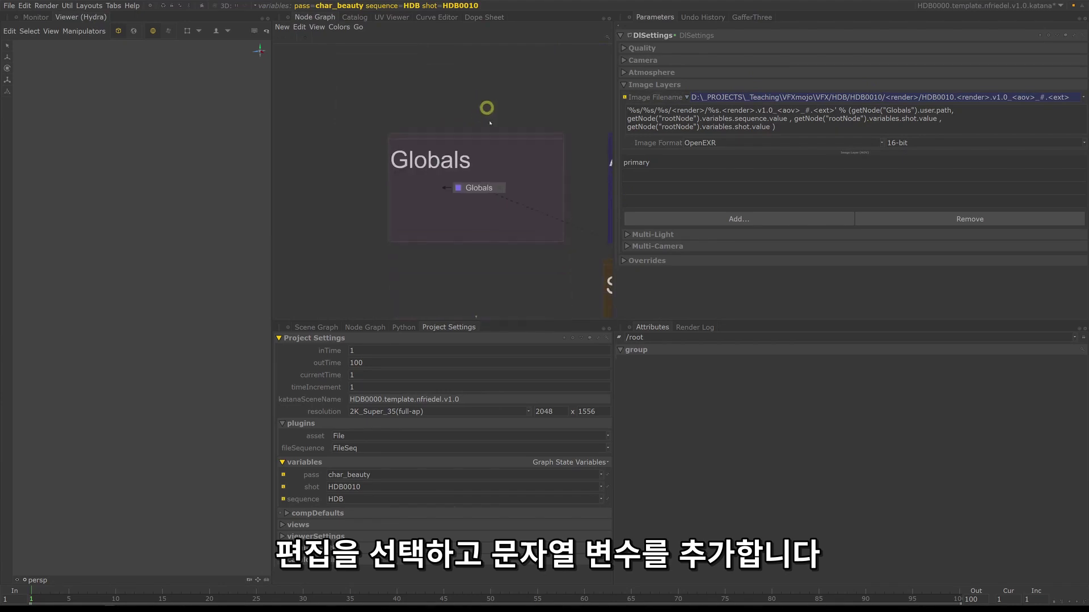
{"action": "left_click", "coordinate": [500, 189]}
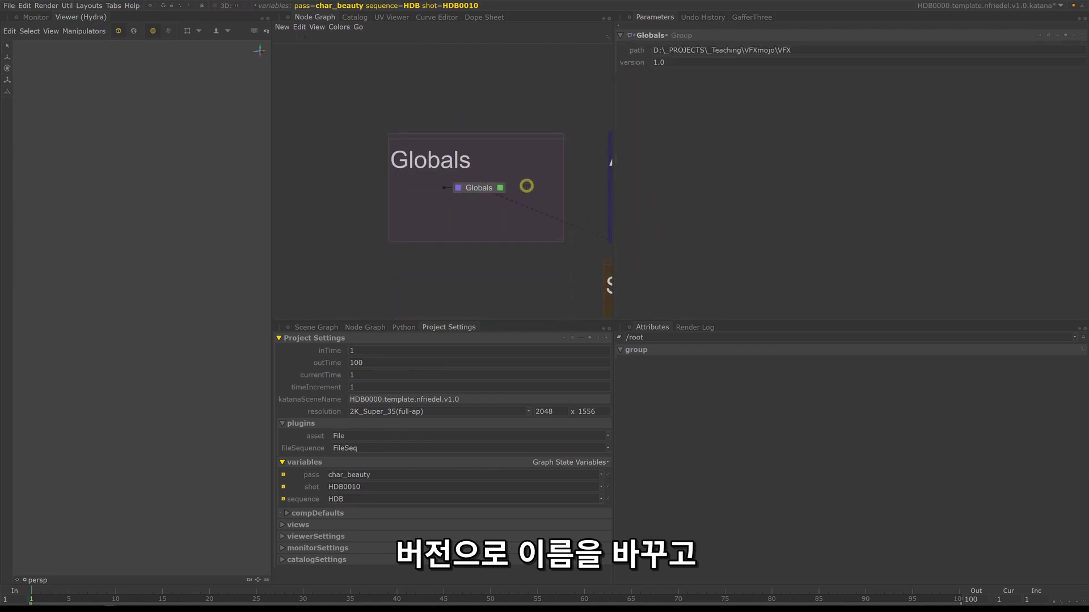
{"action": "middle_click_drag", "start_coordinate": [526, 186], "coordinate": [514, 166]}
{"action": "left_click", "coordinate": [674, 65]}
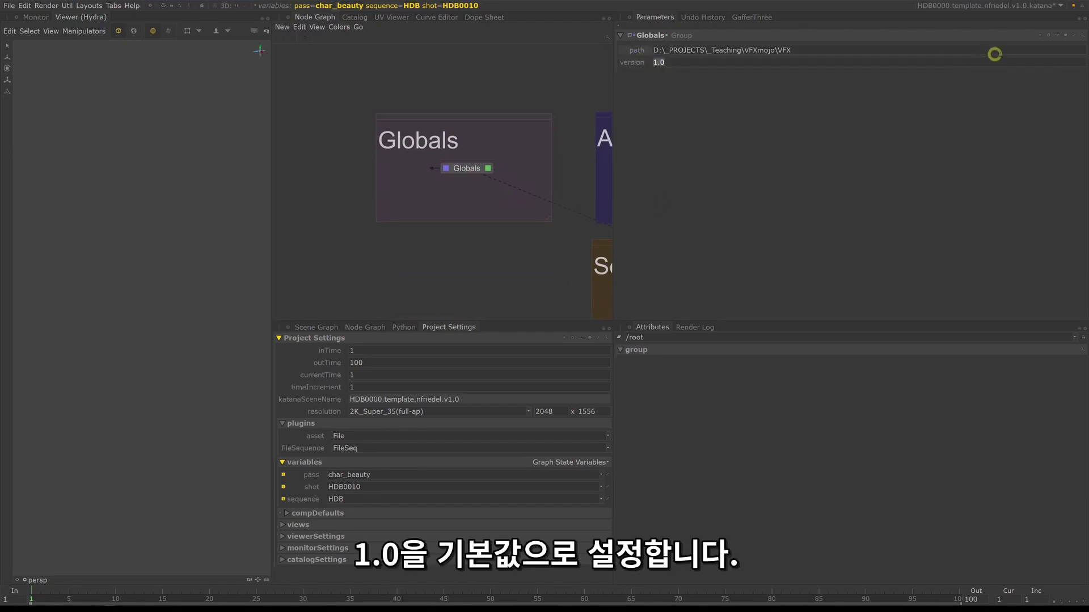
{"action": "left_click", "coordinate": [1071, 39]}
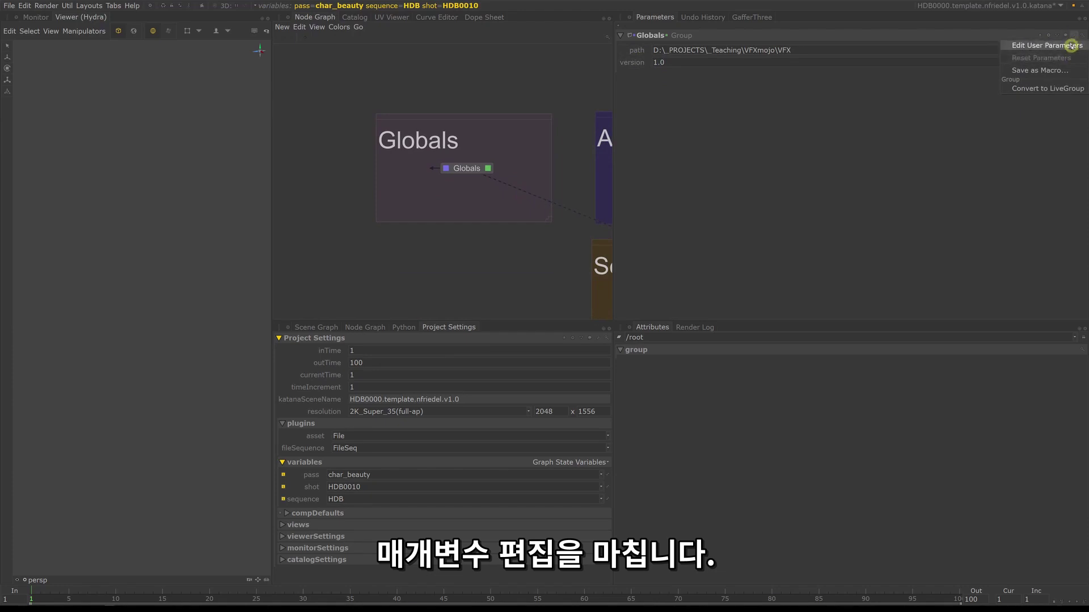
{"action": "left_click", "coordinate": [1046, 45]}
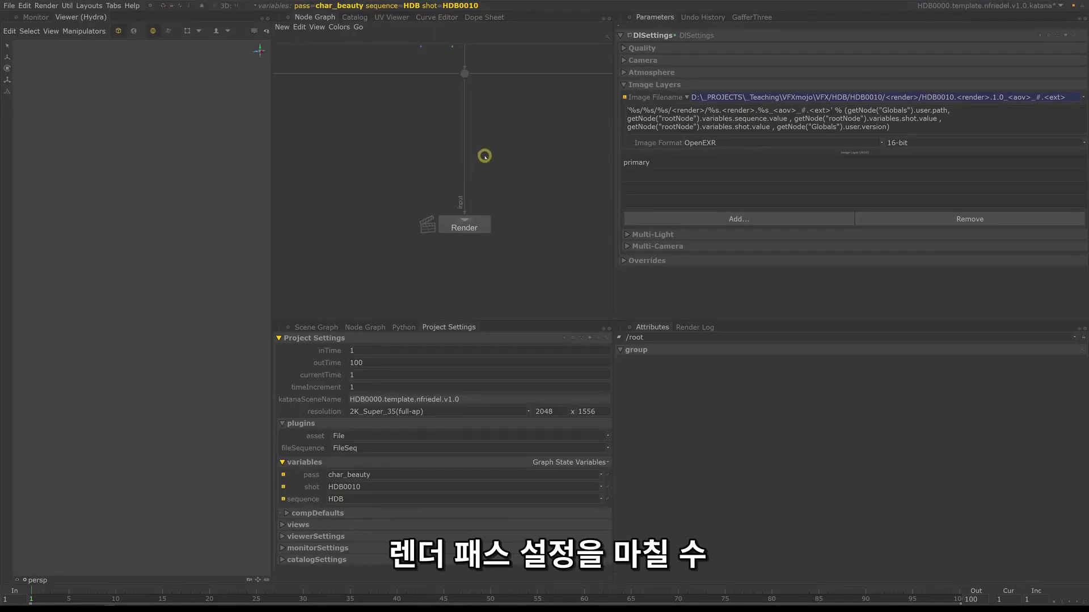
Step: Import renderPathOpscript.katana and place the OP_char_beauty_batch OpScript node beside the Render chain
{"action": "left_click", "coordinate": [9, 6]}
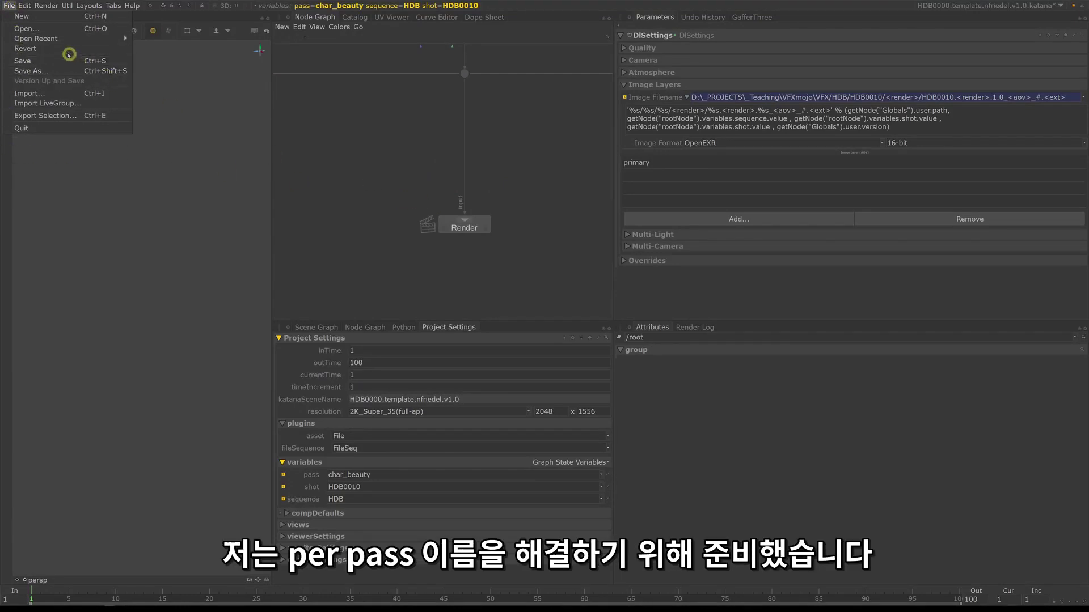
{"action": "left_click", "coordinate": [65, 94]}
{"action": "left_click", "coordinate": [489, 277]}
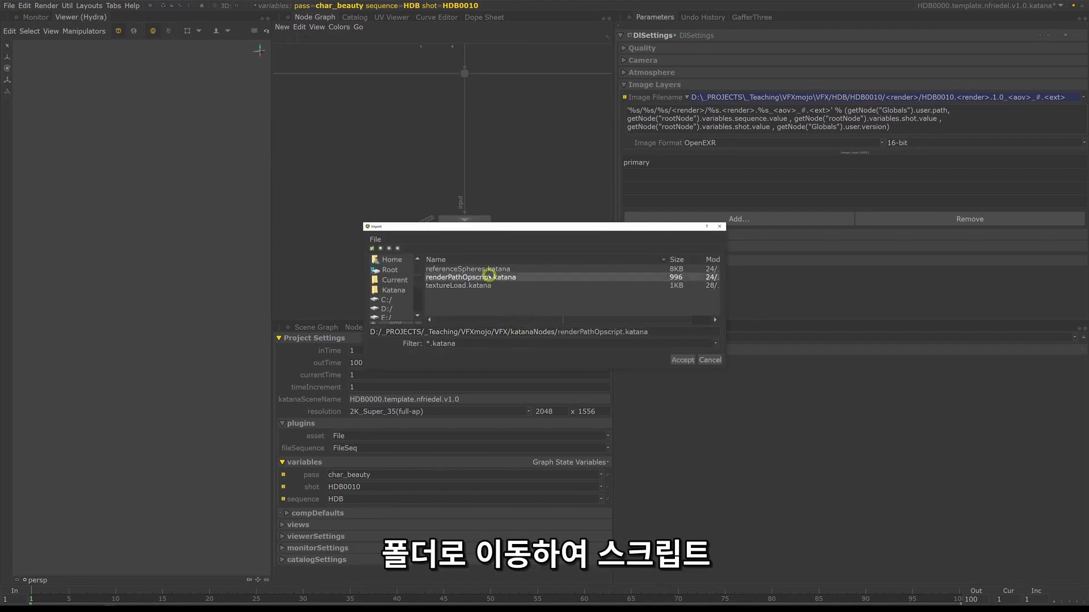
{"action": "left_click", "coordinate": [682, 359]}
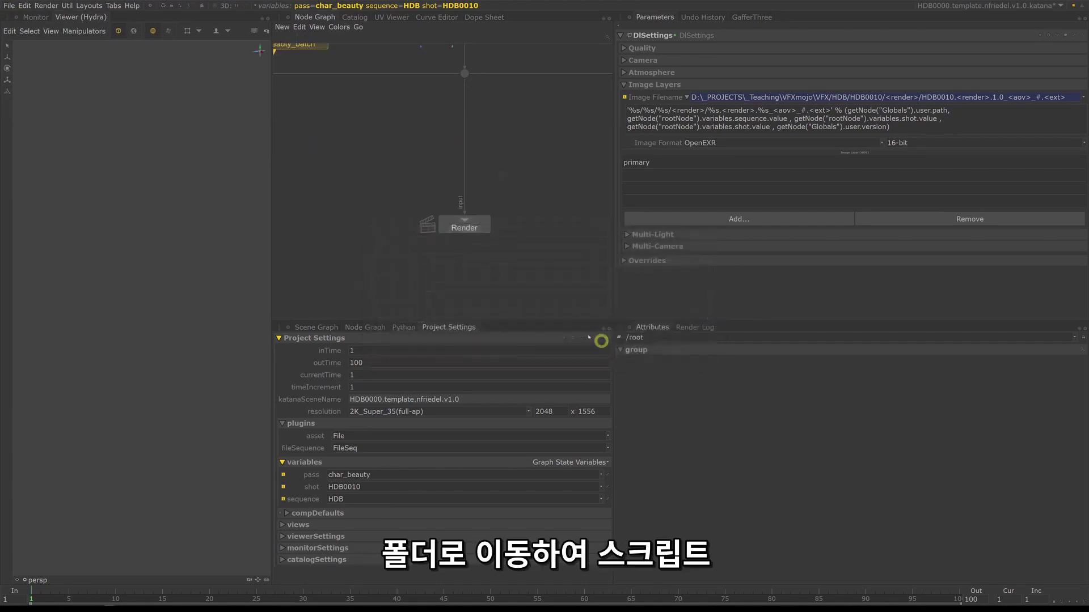
{"action": "left_click", "coordinate": [540, 176]}
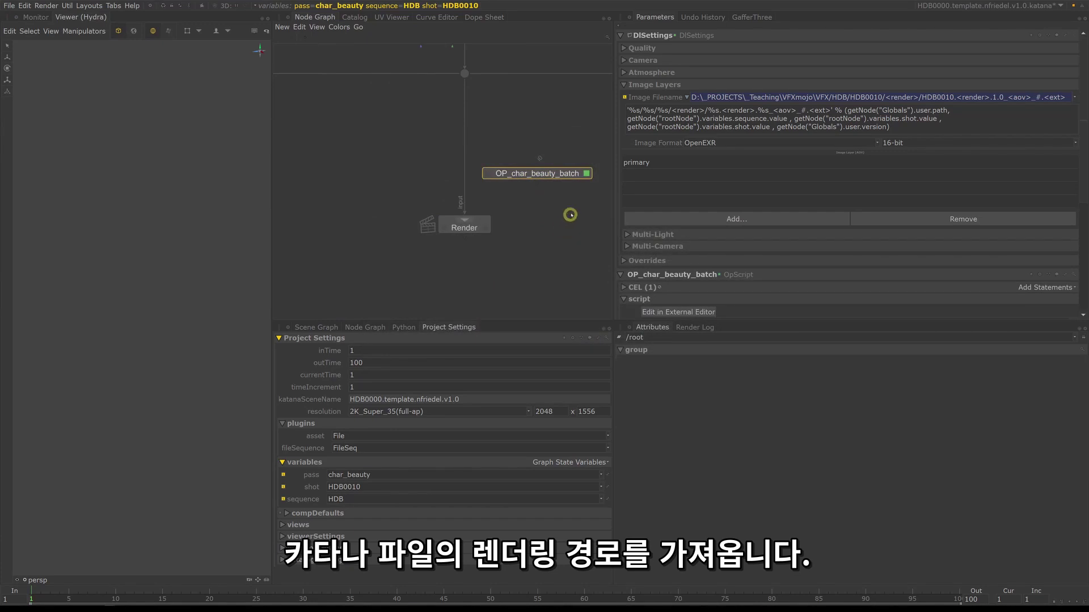
Step: Show the OpScript node's parameters, reviewing its script and expanding the user group
{"action": "left_click", "coordinate": [587, 173]}
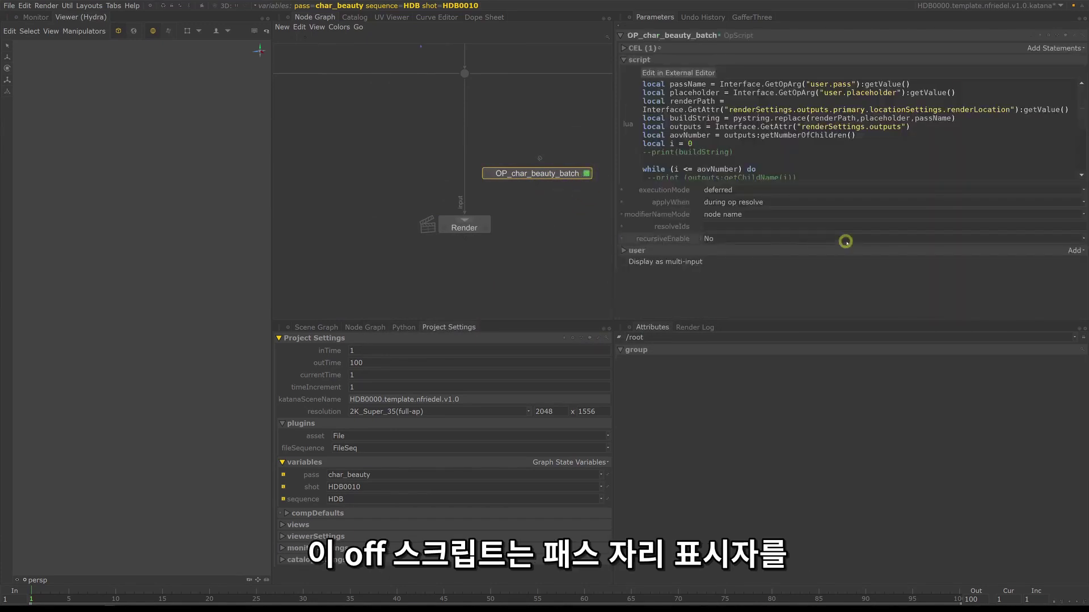
{"action": "scroll", "coordinate": [734, 142], "scroll_direction": "down", "scroll_amount": 4}
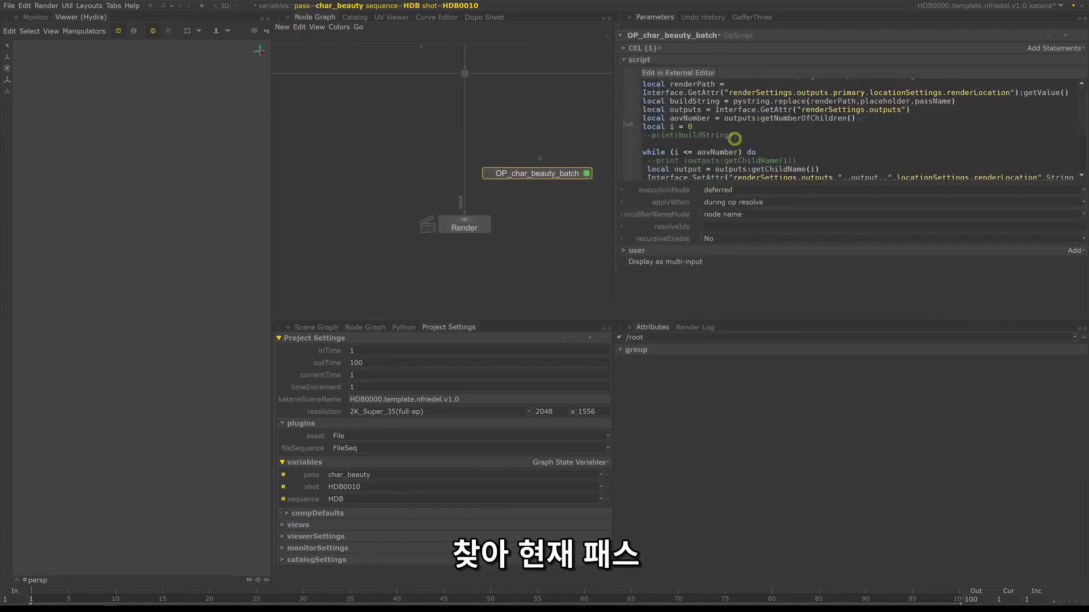
{"action": "scroll", "coordinate": [776, 150], "scroll_direction": "up", "scroll_amount": 5}
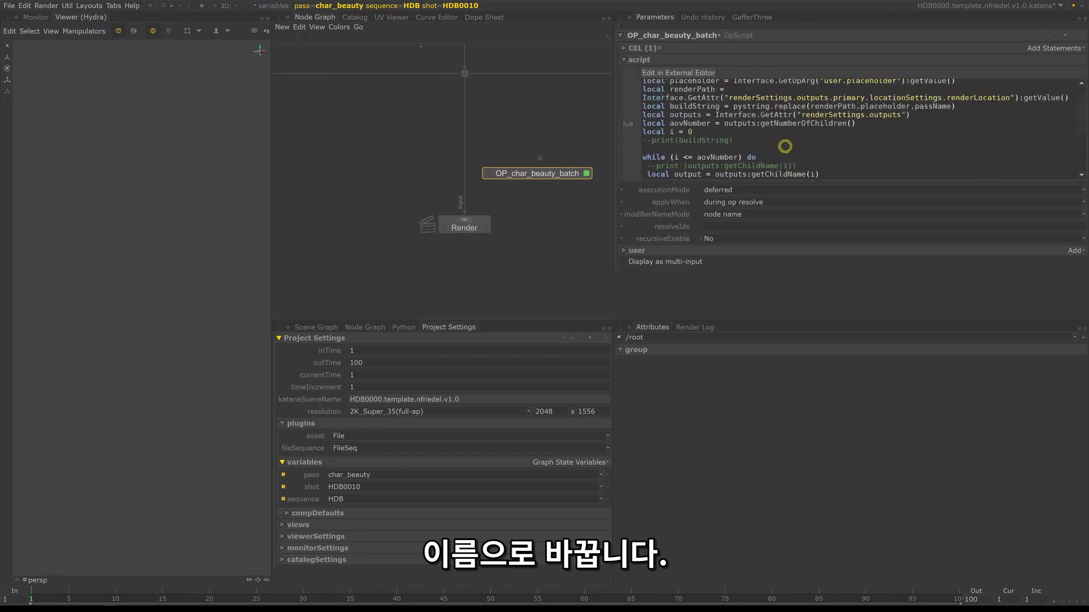
{"action": "left_click", "coordinate": [672, 250]}
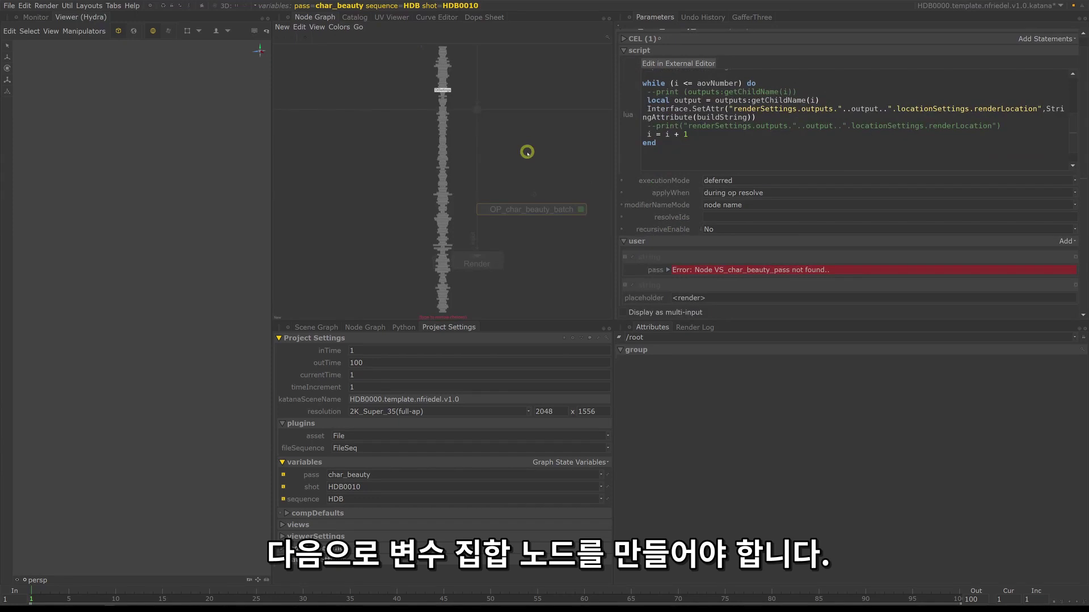
Step: Create a VariableSet node and insert it into the wire above the OpScript
{"action": "type", "text": "varia"}
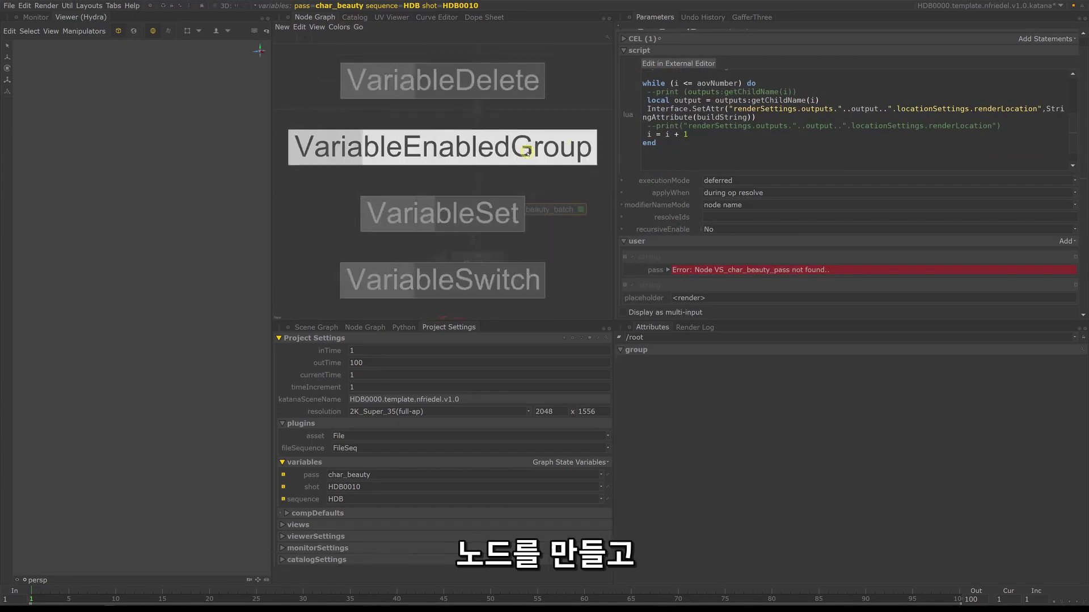
{"action": "left_click", "coordinate": [476, 198]}
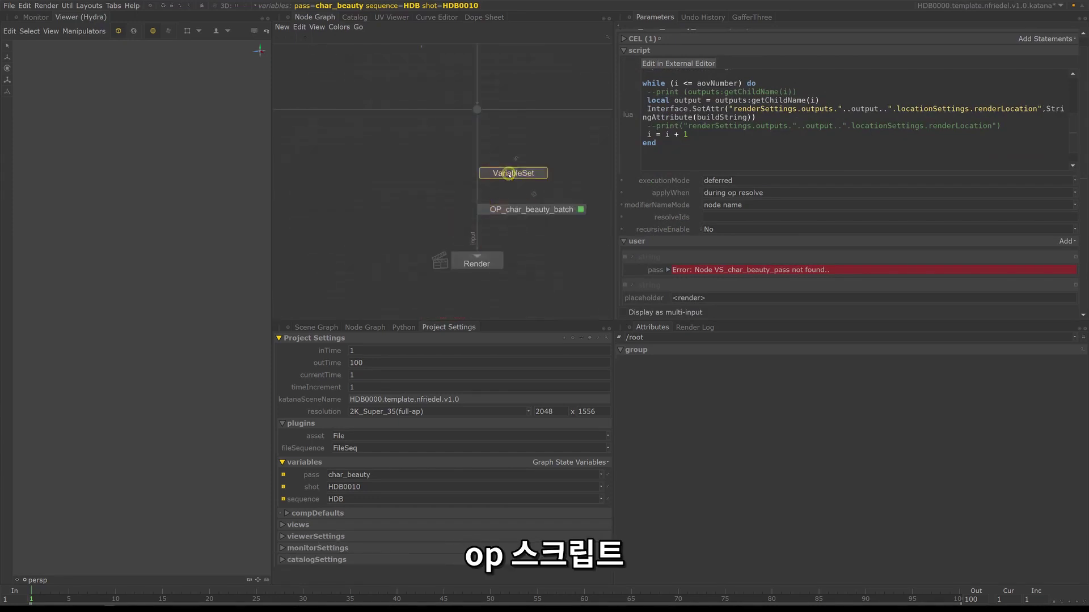
{"action": "left_click", "coordinate": [509, 174]}
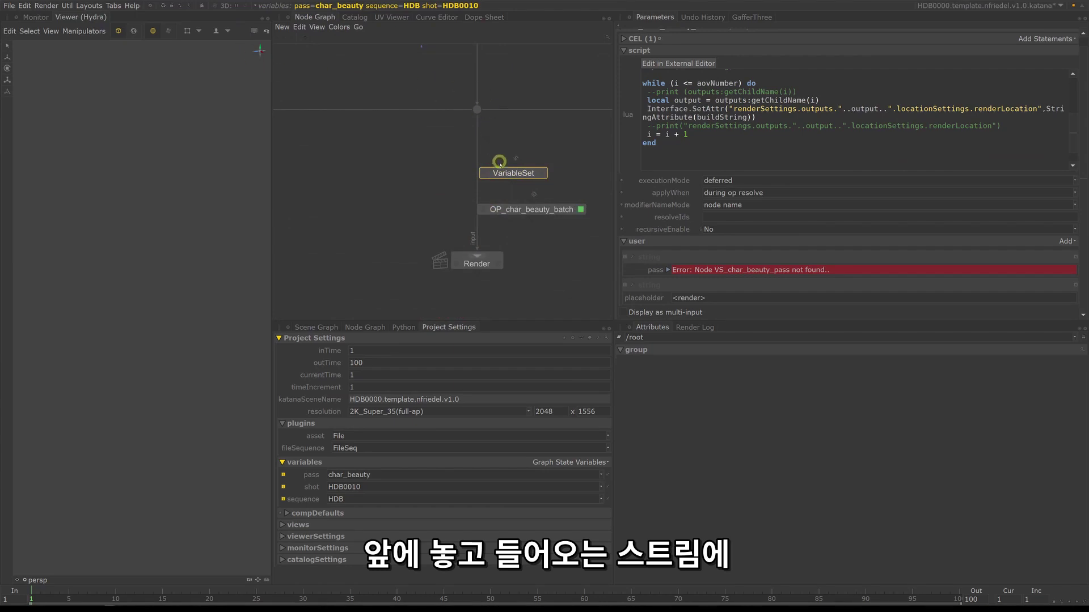
{"action": "left_click_drag", "start_coordinate": [512, 173], "coordinate": [478, 154]}
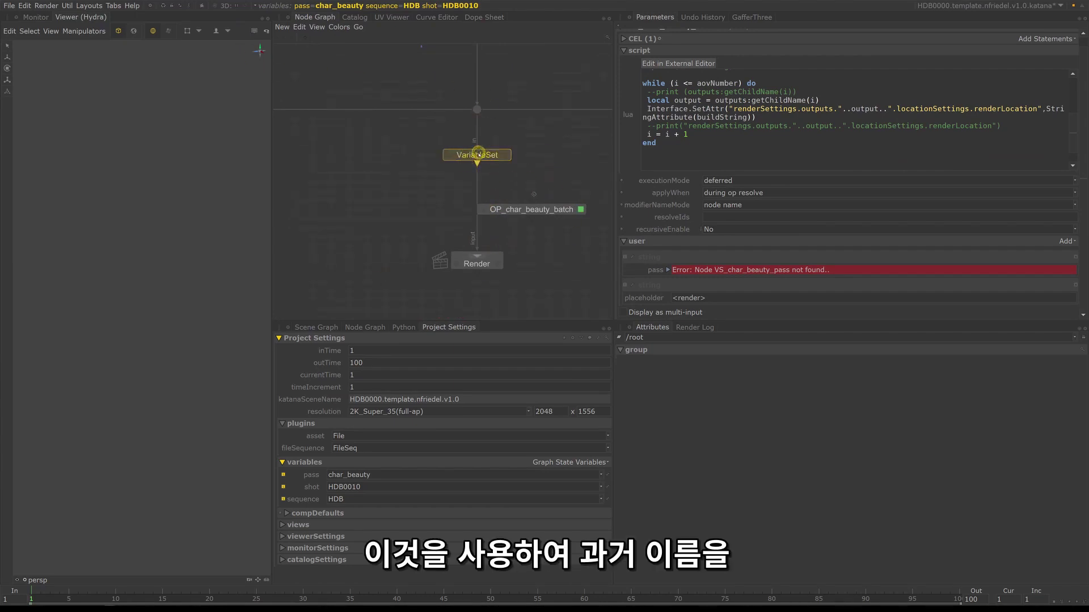
{"action": "left_click", "coordinate": [506, 155]}
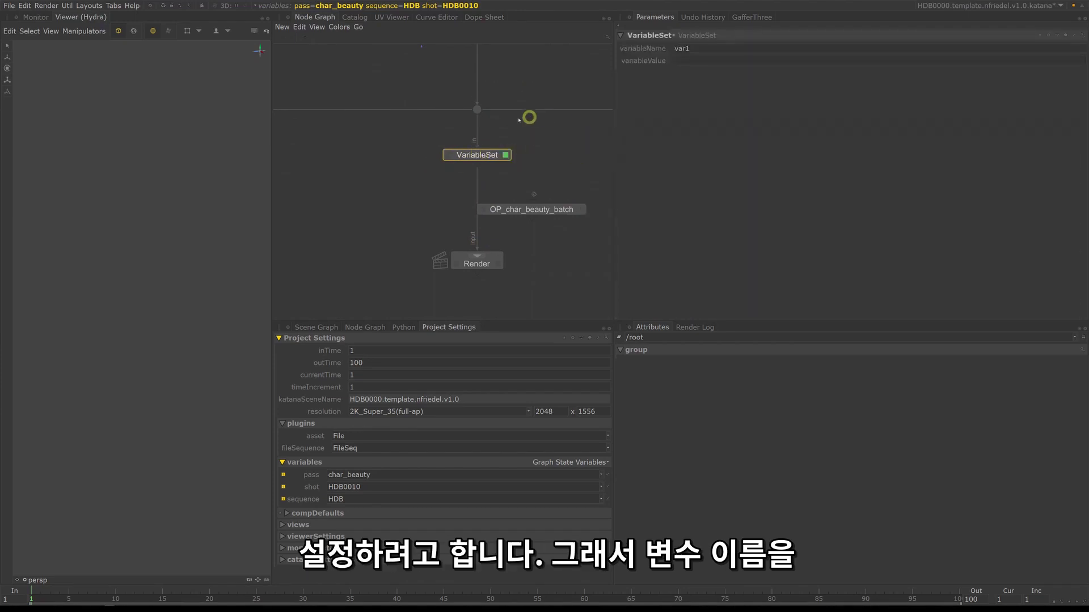
Step: Set its variable value to char_beauty and rename the node VS_char_beauty
{"action": "left_click_drag", "start_coordinate": [725, 45], "coordinate": [652, 46]}
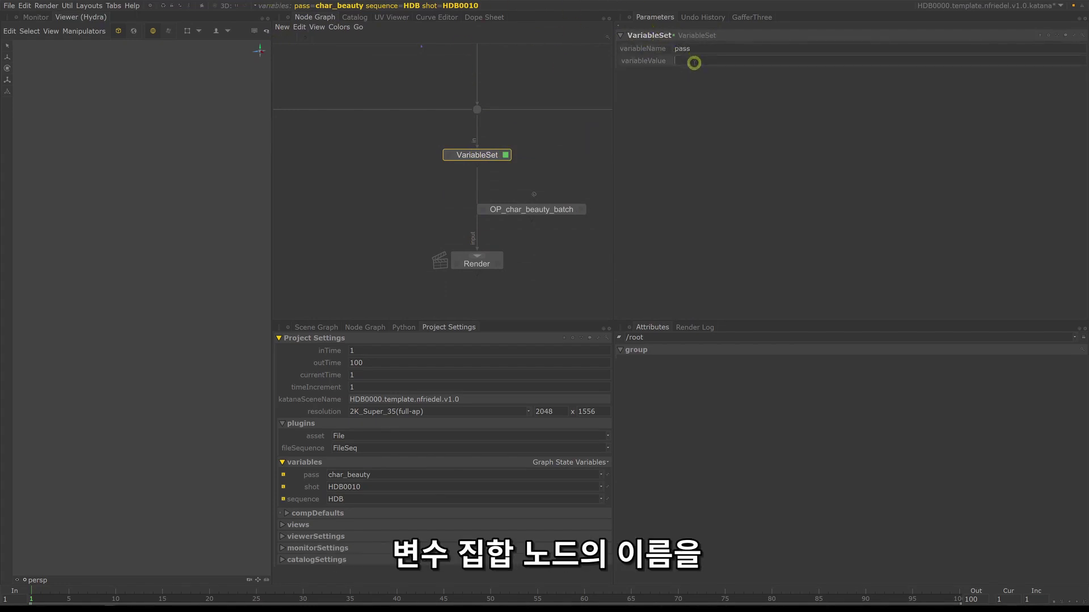
{"action": "type", "text": "char_beauty"}
{"action": "key", "text": "Return"}
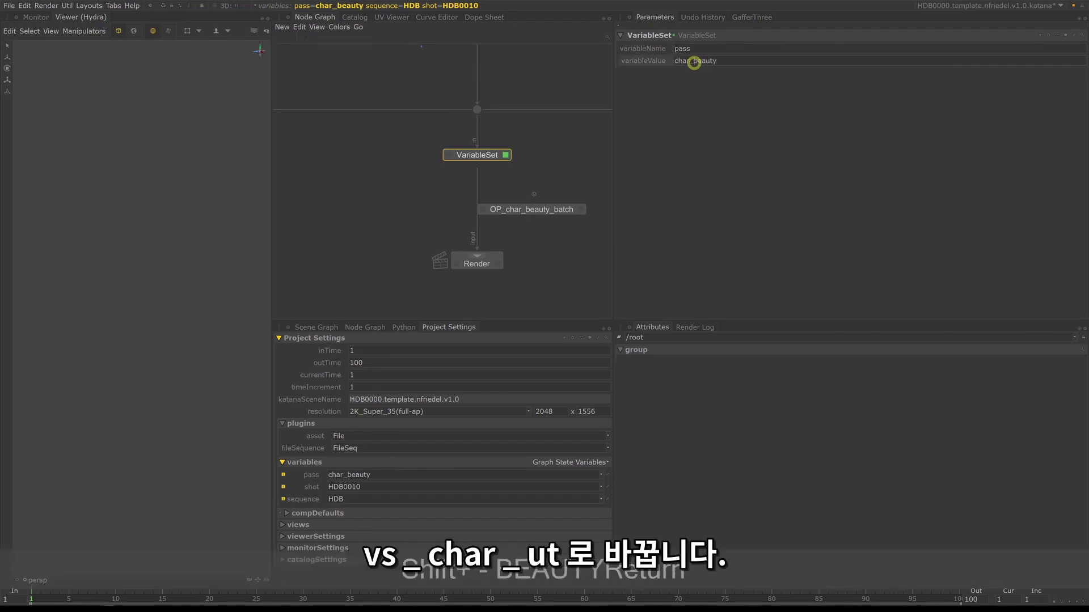
{"action": "left_click", "coordinate": [656, 37]}
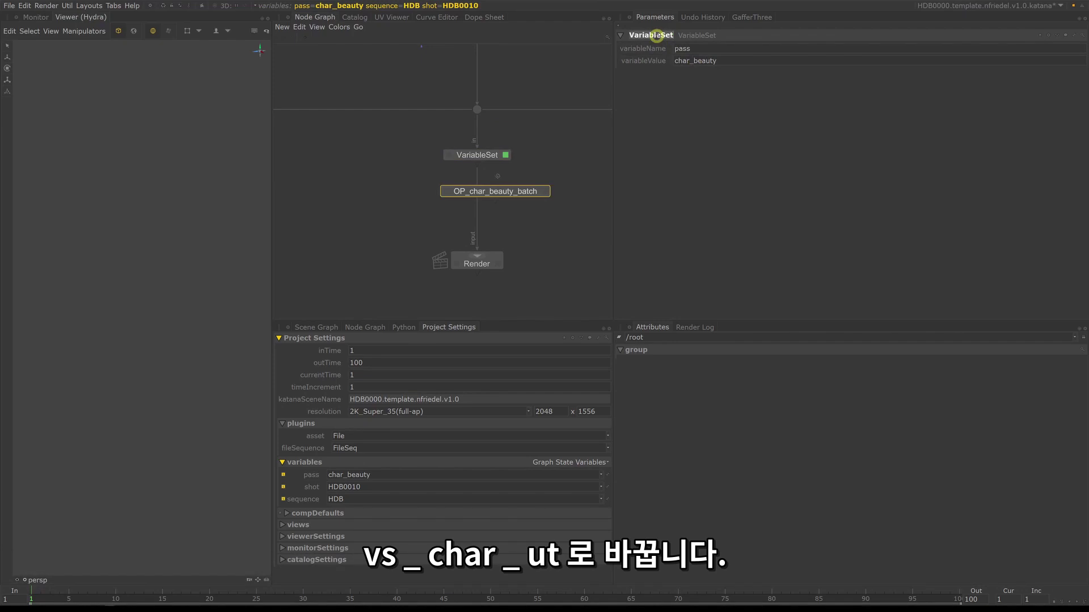
{"action": "left_click", "coordinate": [656, 35]}
{"action": "type", "text": "VS_"}
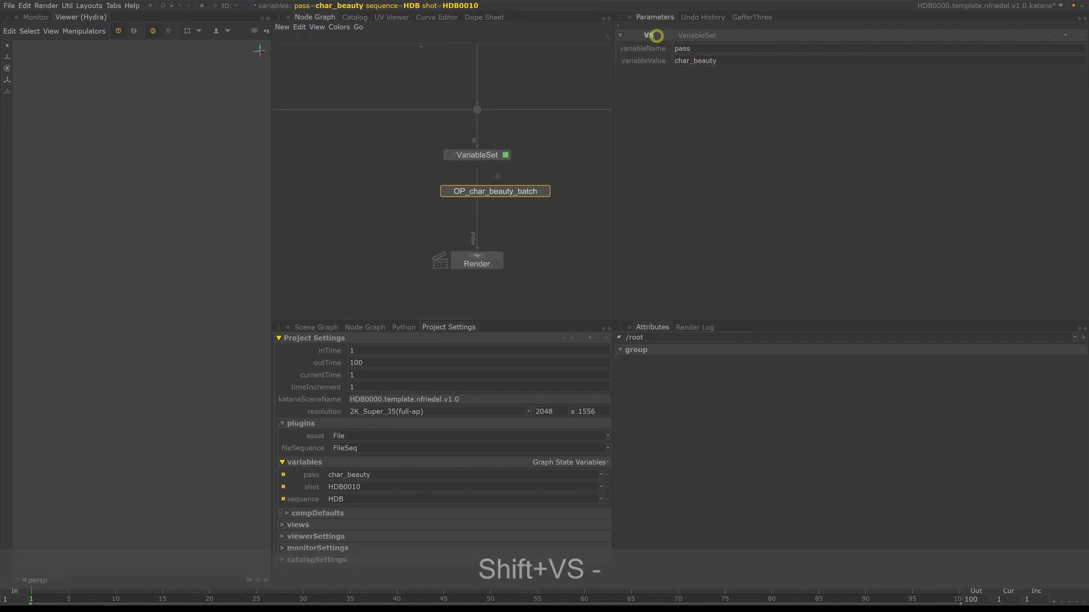
{"action": "type", "text": "char_beauty"}
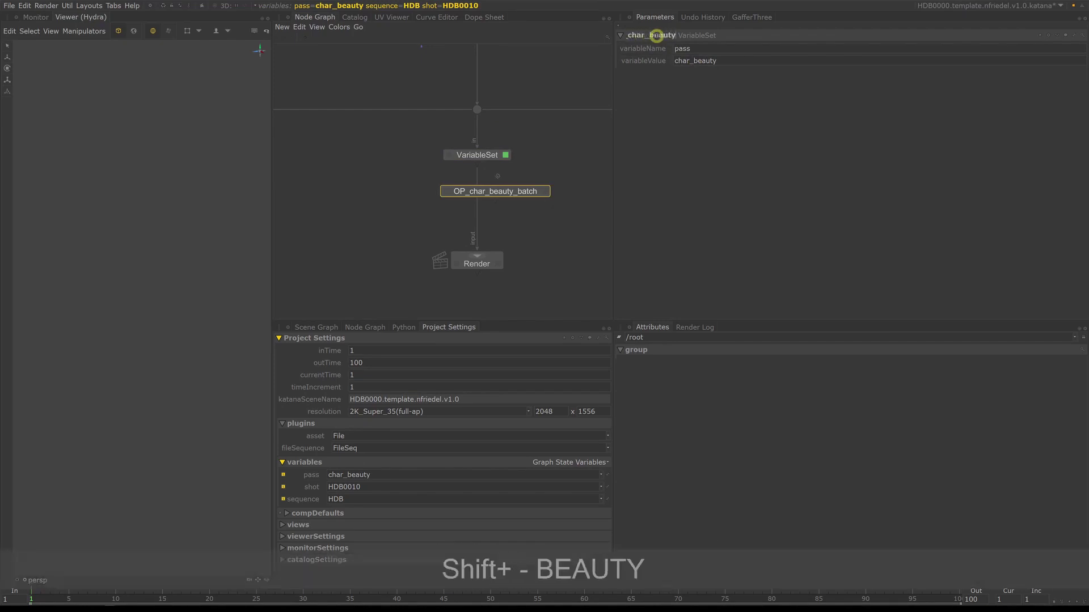
{"action": "key", "text": "Return"}
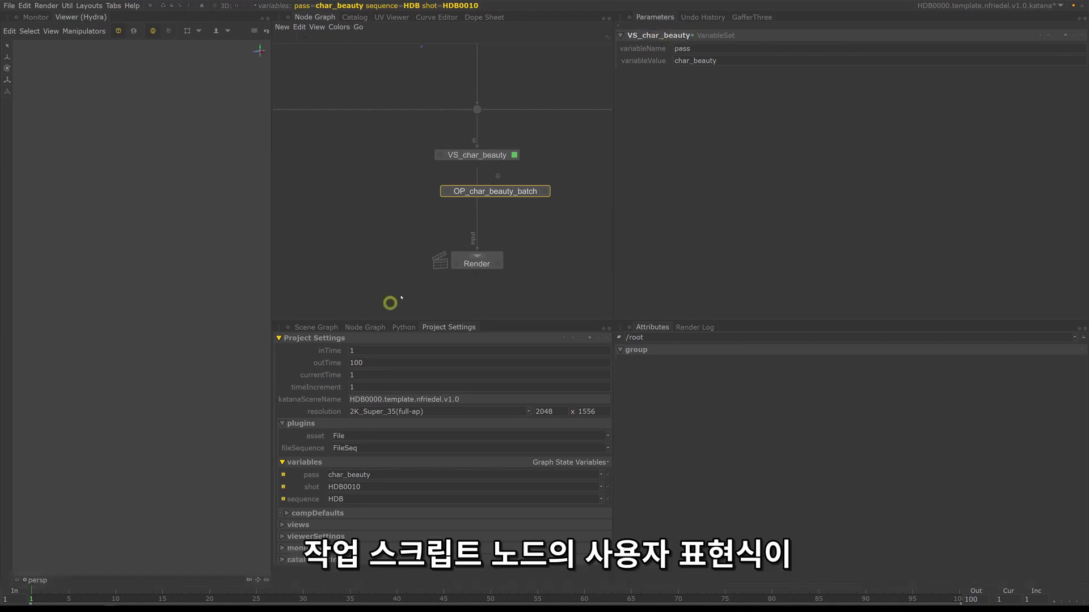
Step: Expand the OpScript's pass parameter to inspect its expression
{"action": "left_click", "coordinate": [543, 193]}
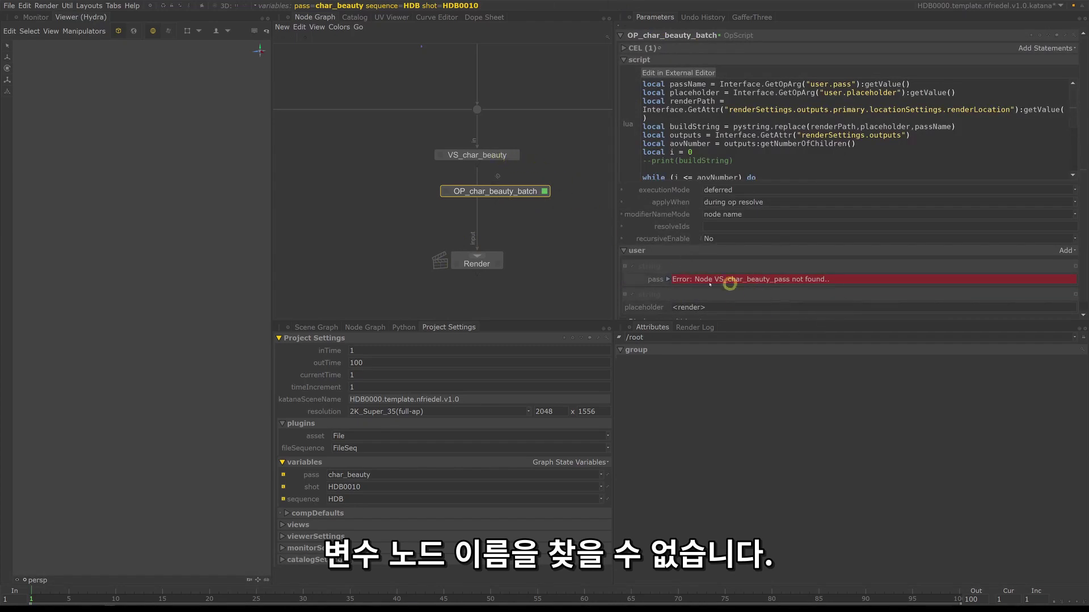
{"action": "left_click", "coordinate": [666, 280]}
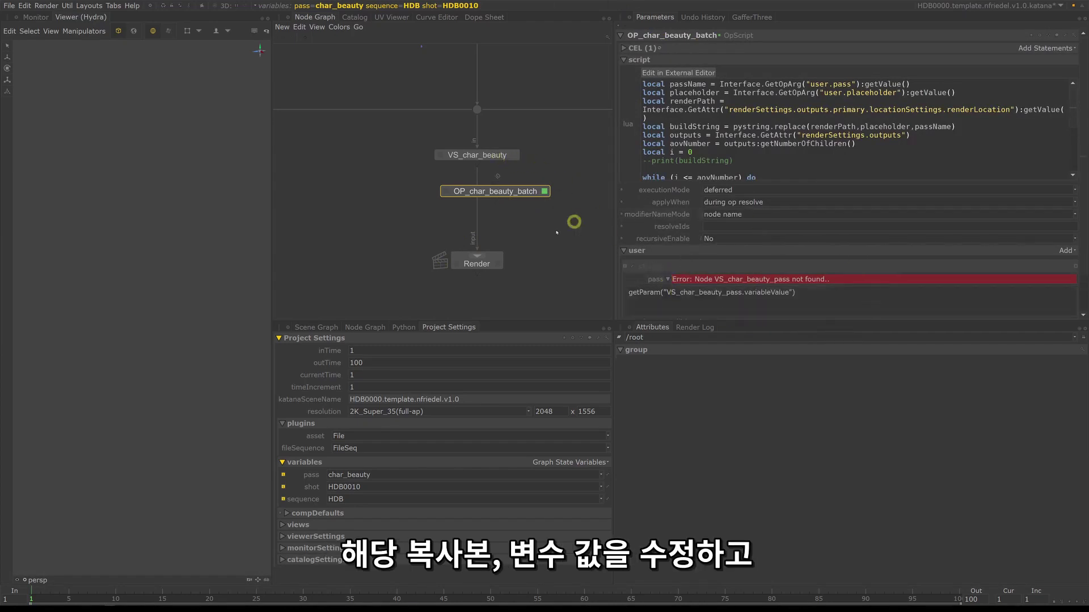
{"action": "middle_click_drag", "start_coordinate": [549, 225], "coordinate": [544, 205]}
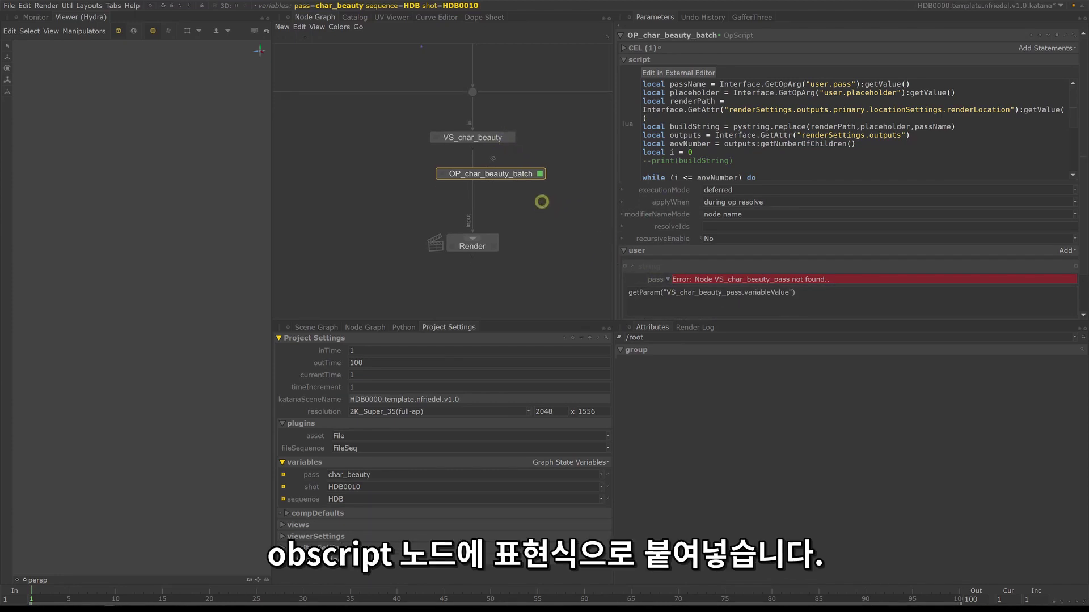
{"action": "scroll", "coordinate": [748, 287], "scroll_direction": "down", "scroll_amount": 2}
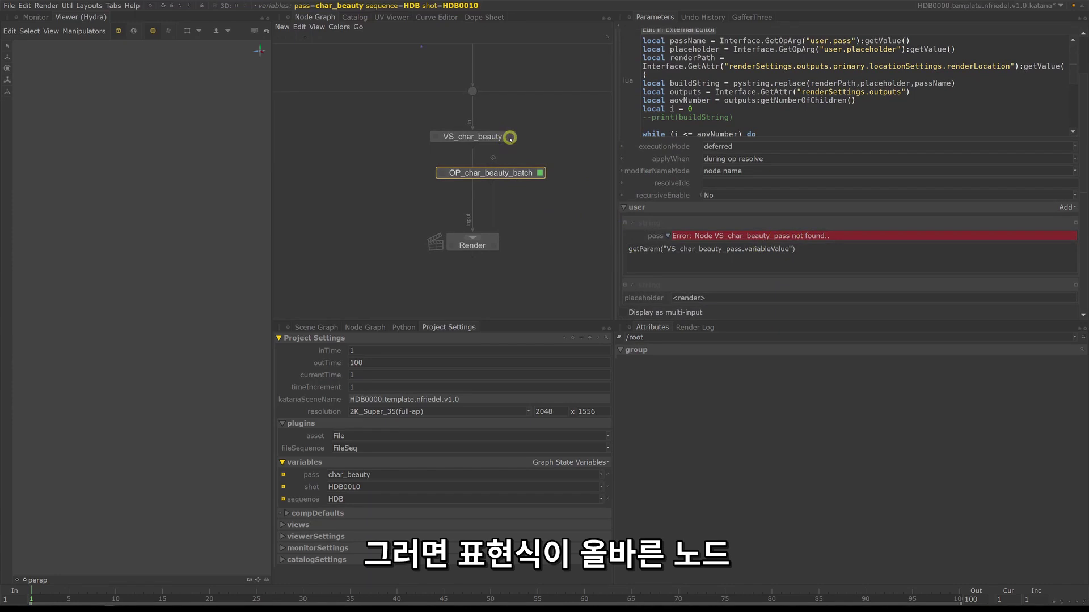
Step: Copy VS_char_beauty's variableValue and Paste Value onto the OpScript's pass parameter
{"action": "left_click", "coordinate": [510, 137]}
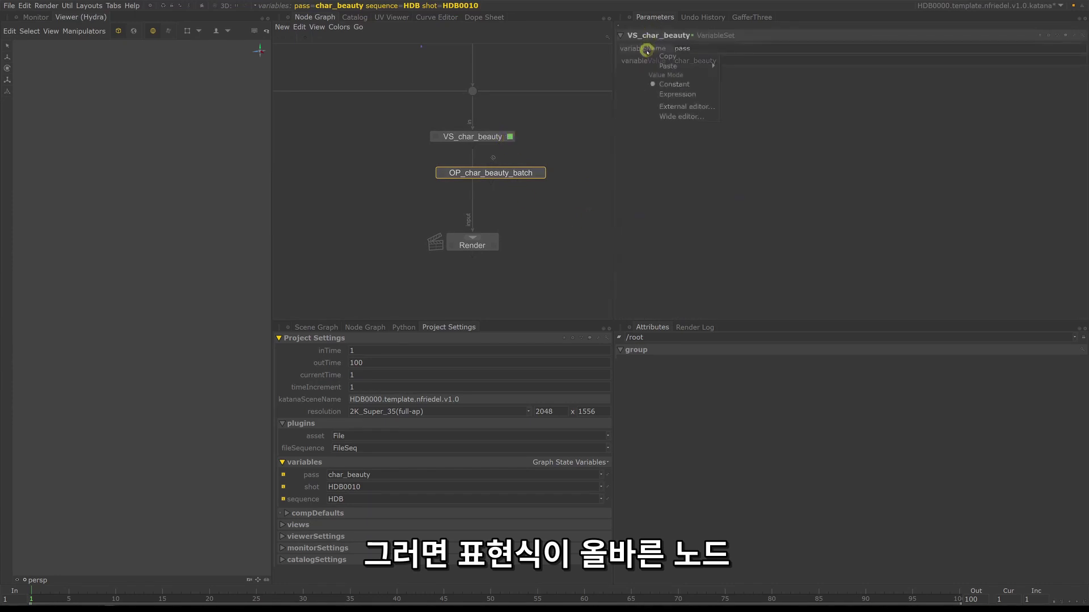
{"action": "right_click", "coordinate": [645, 61]}
{"action": "left_click", "coordinate": [658, 64]}
{"action": "left_click", "coordinate": [540, 173]}
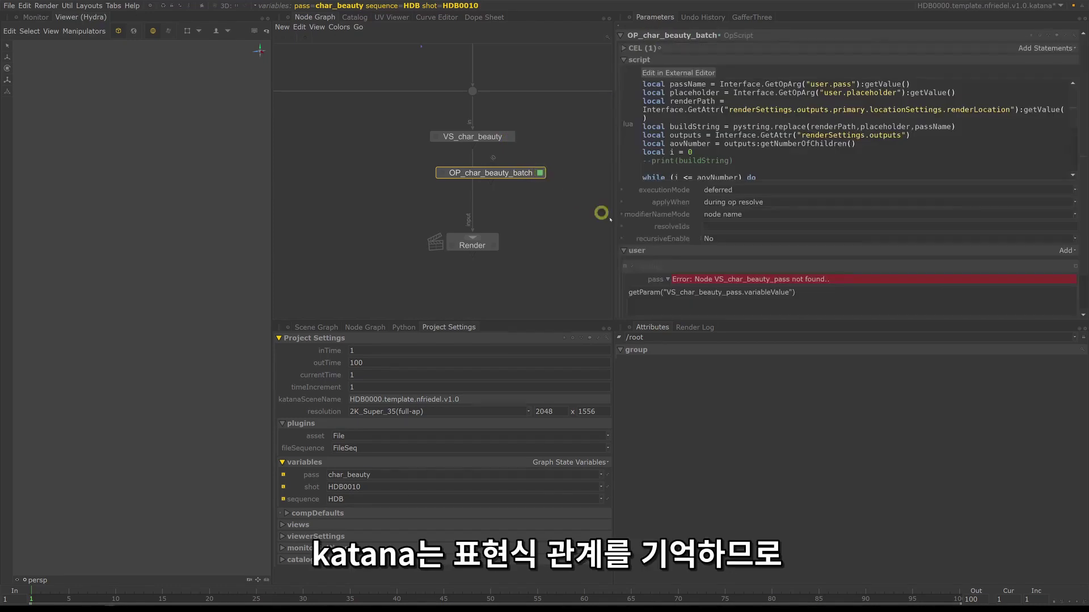
{"action": "right_click", "coordinate": [653, 279]}
{"action": "mouse_move", "coordinate": [675, 294]}
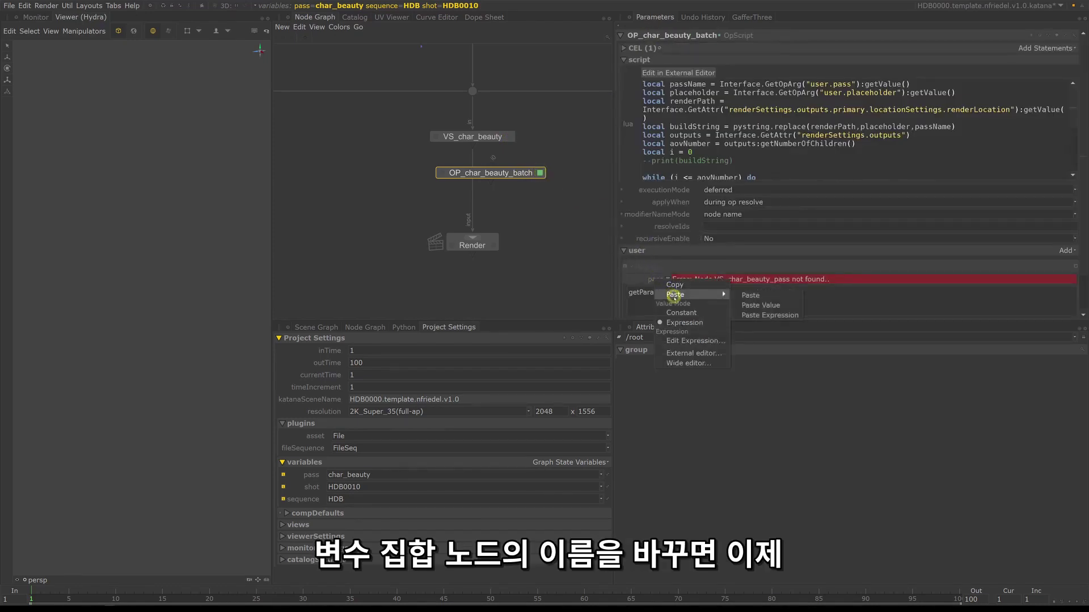
{"action": "left_click", "coordinate": [750, 306]}
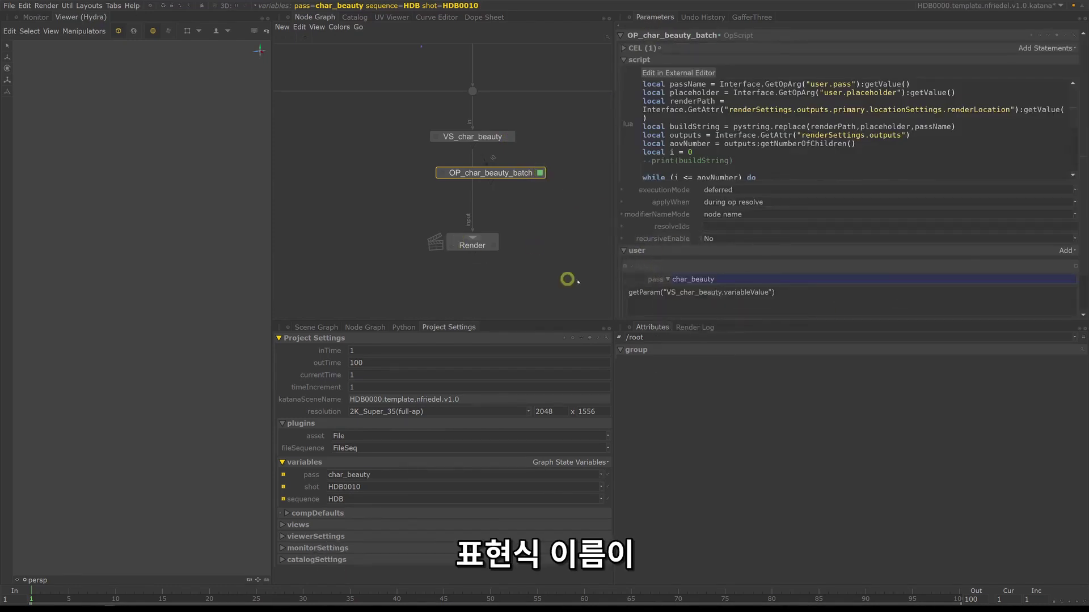
{"action": "mouse_move", "coordinate": [518, 260]}
{"action": "middle_mouse_down"}
{"action": "mouse_move", "coordinate": [513, 232]}
{"action": "mouse_move", "coordinate": [536, 254]}
{"action": "middle_mouse_up"}
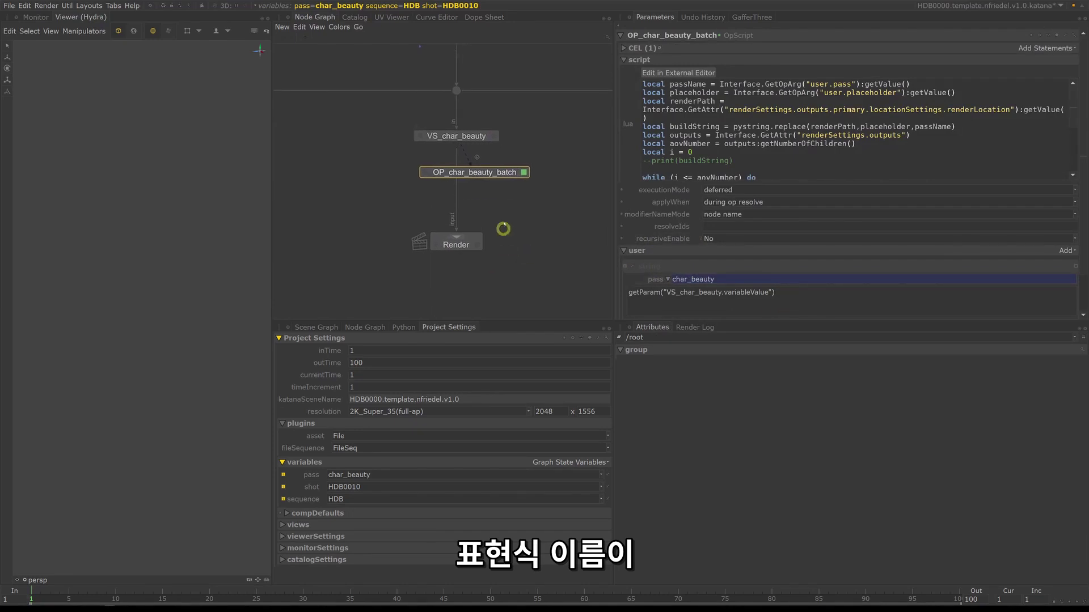
Step: Rename the VariableSet to VS_char_beauty_pass and check the OpScript's updated pass expression
{"action": "left_click", "coordinate": [495, 136]}
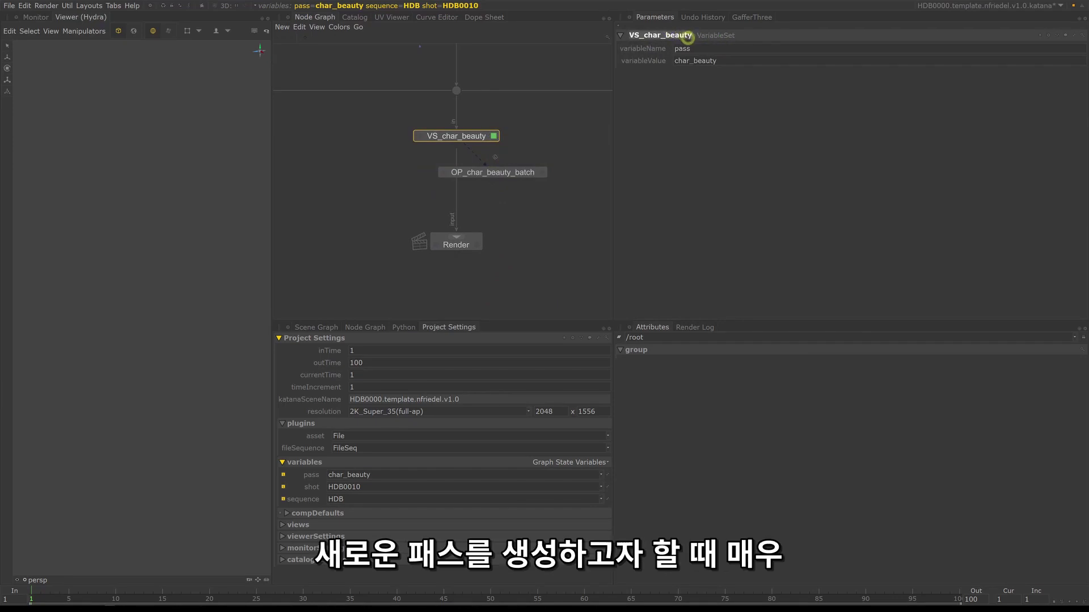
{"action": "type", "text": "_pass"}
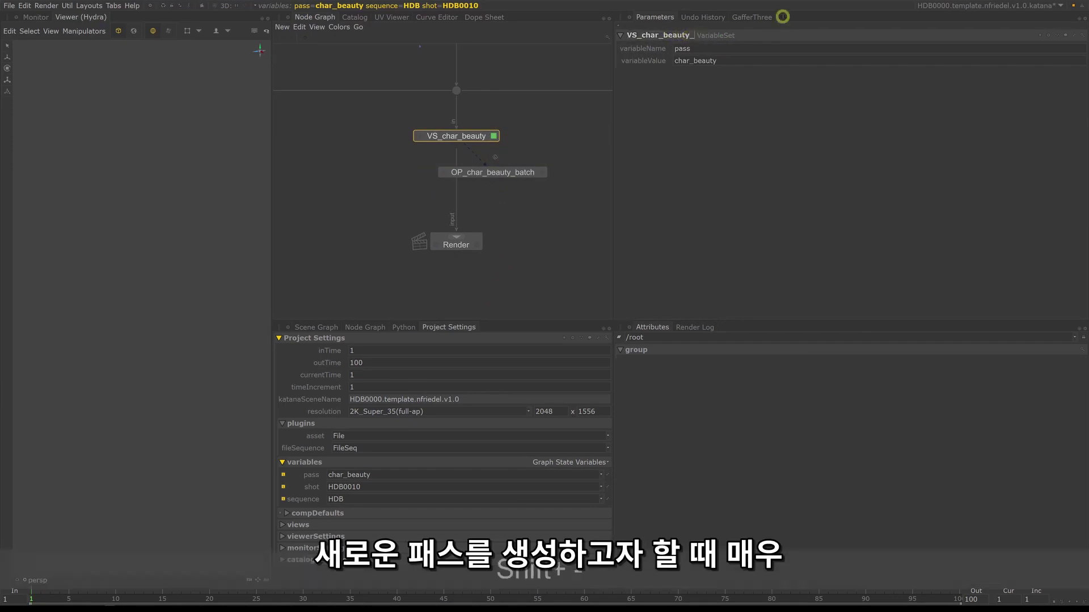
{"action": "key", "text": "Return"}
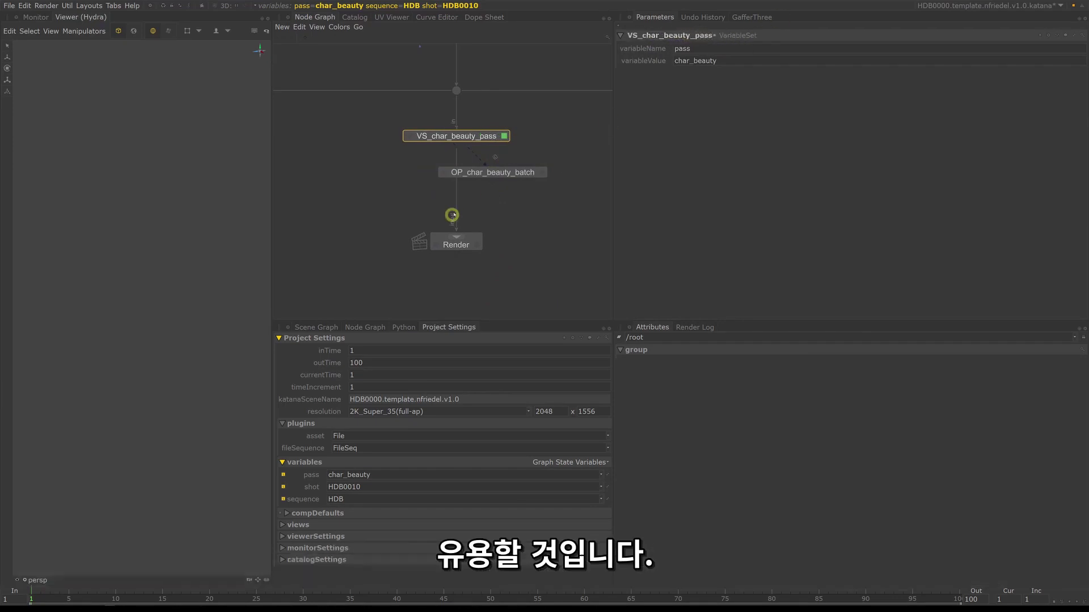
{"action": "left_click", "coordinate": [541, 172]}
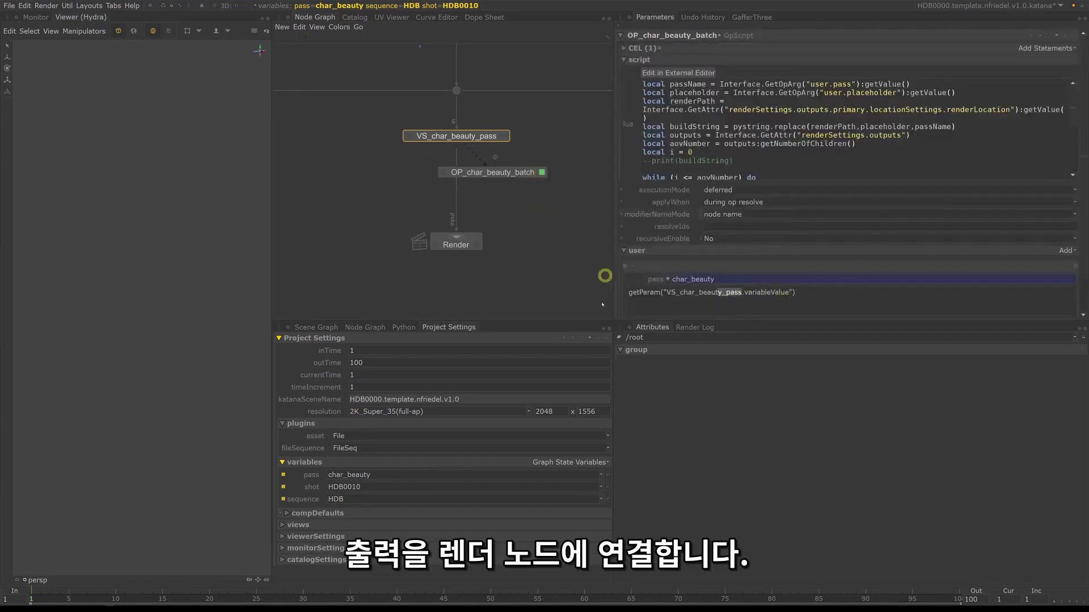
Step: Wire OP_char_beauty_batch's output into the Render node's input
{"action": "left_click_drag", "start_coordinate": [511, 181], "coordinate": [476, 234]}
{"action": "left_click_drag", "start_coordinate": [525, 173], "coordinate": [491, 180]}
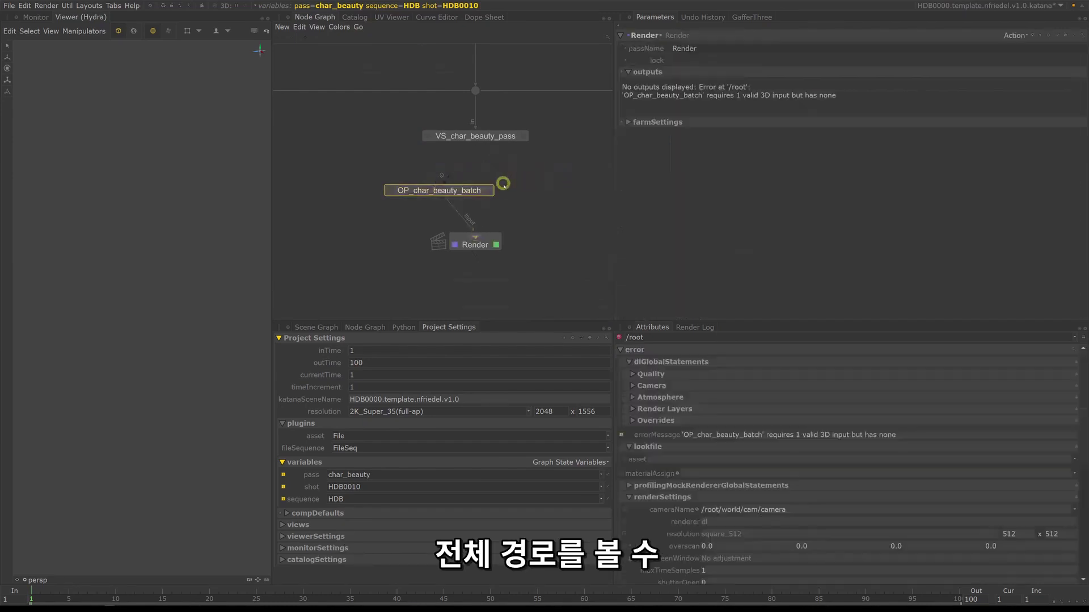
{"action": "middle_click_drag", "start_coordinate": [504, 186], "coordinate": [536, 196]}
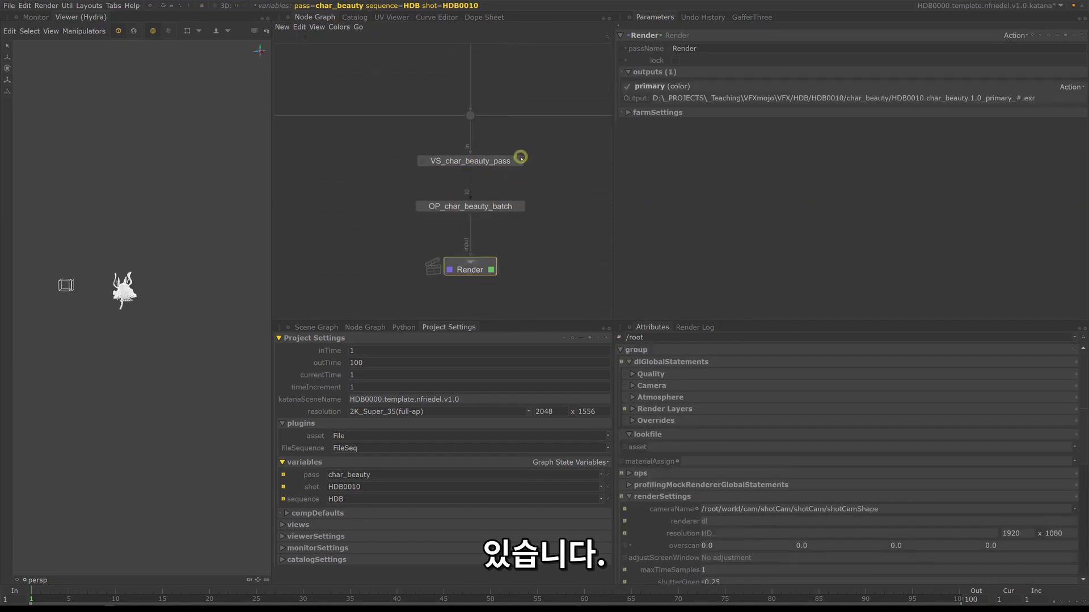
Step: Paste VS_char_beauty_pass's variableValue as the Render passName expression, making it char_beauty
{"action": "left_click", "coordinate": [518, 159]}
{"action": "right_click", "coordinate": [648, 61]}
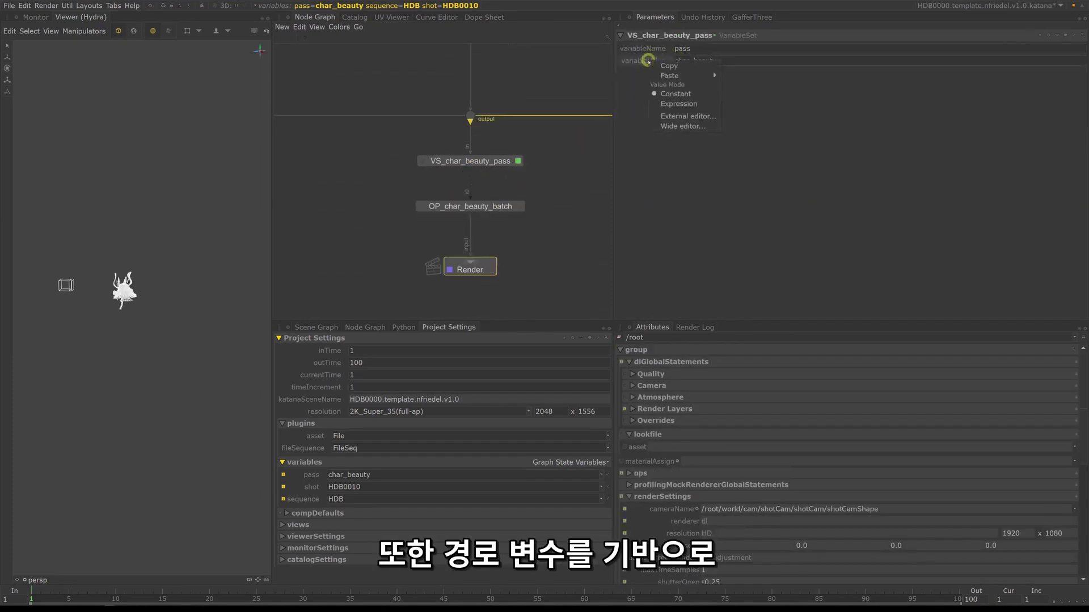
{"action": "left_click", "coordinate": [667, 67]}
{"action": "left_click", "coordinate": [477, 269]}
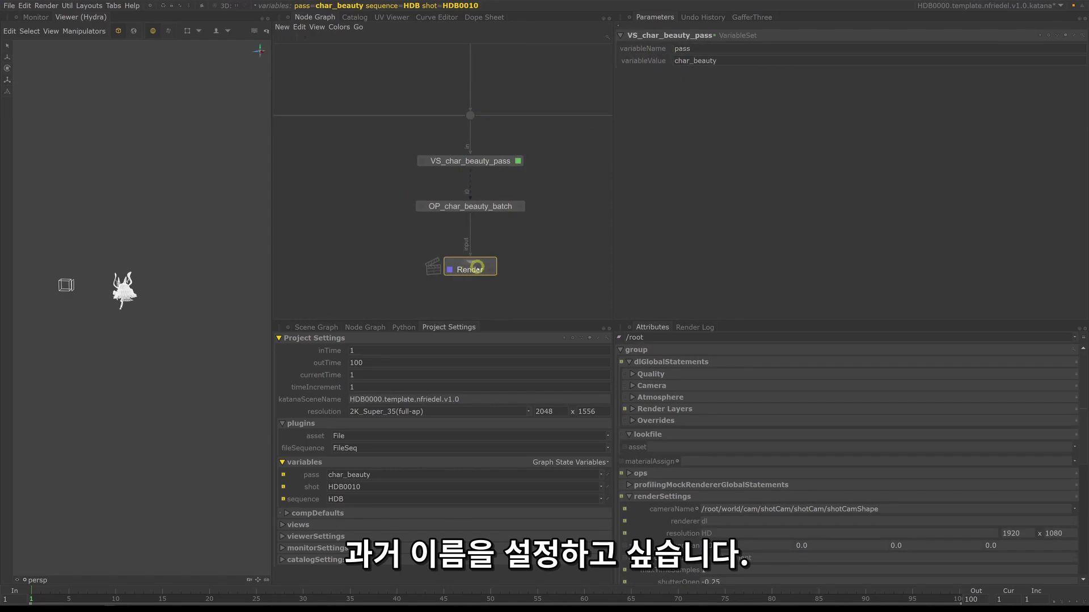
{"action": "left_click", "coordinate": [653, 56]}
{"action": "left_click", "coordinate": [680, 93]}
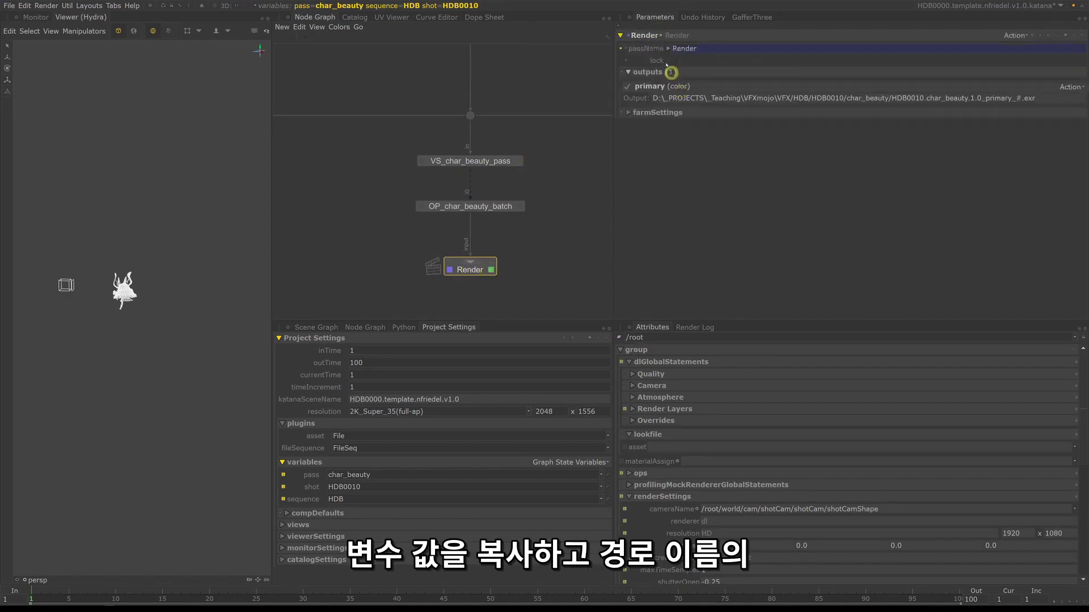
{"action": "right_click", "coordinate": [651, 48]}
{"action": "mouse_move", "coordinate": [736, 61]}
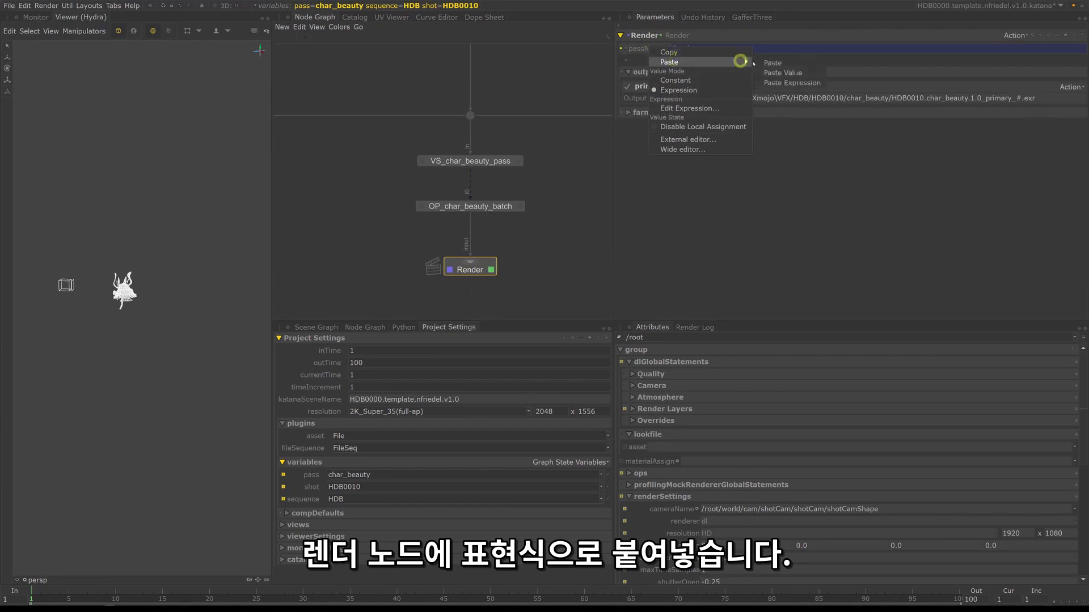
{"action": "left_click", "coordinate": [792, 80]}
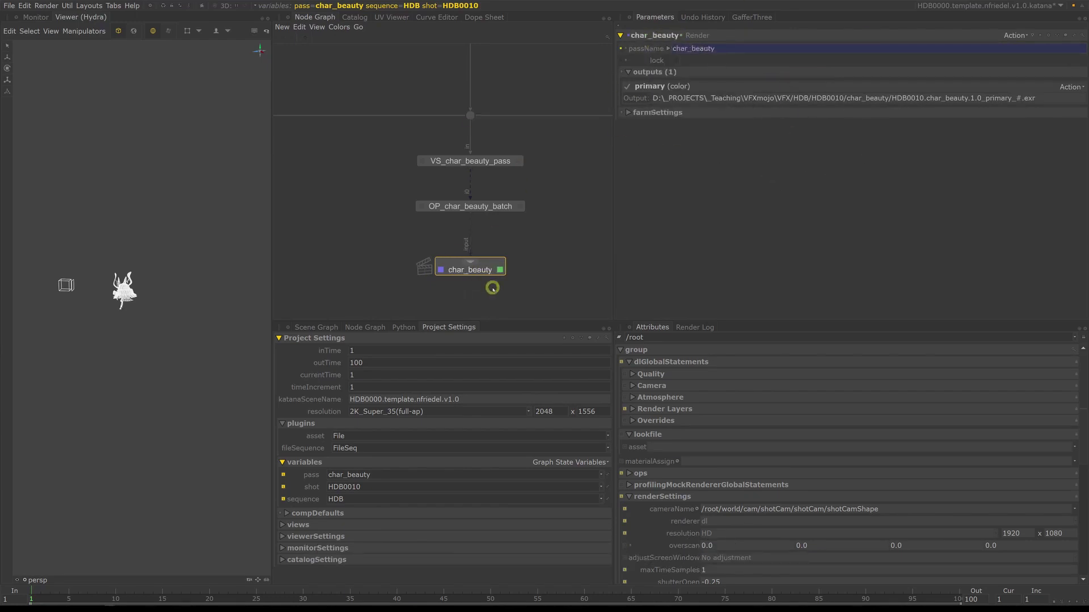
{"action": "middle_click_drag", "start_coordinate": [516, 290], "coordinate": [534, 265]}
{"action": "left_click", "coordinate": [535, 268]}
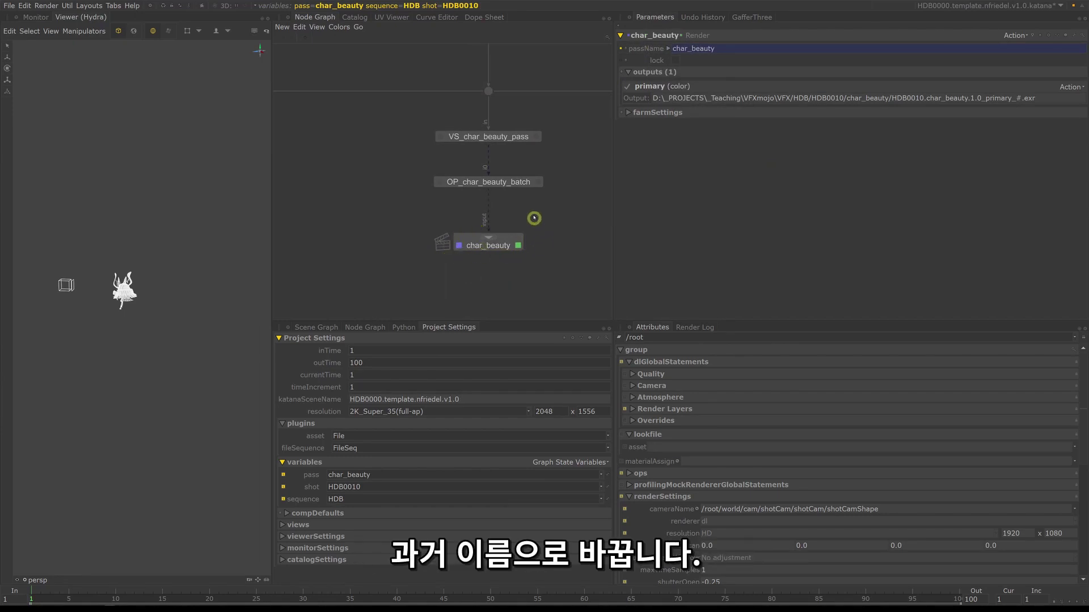
Step: Delete the stray extra Render node
{"action": "left_click_drag", "start_coordinate": [440, 128], "coordinate": [510, 253]}
{"action": "scroll", "coordinate": [510, 253], "scroll_direction": "down", "scroll_amount": 6}
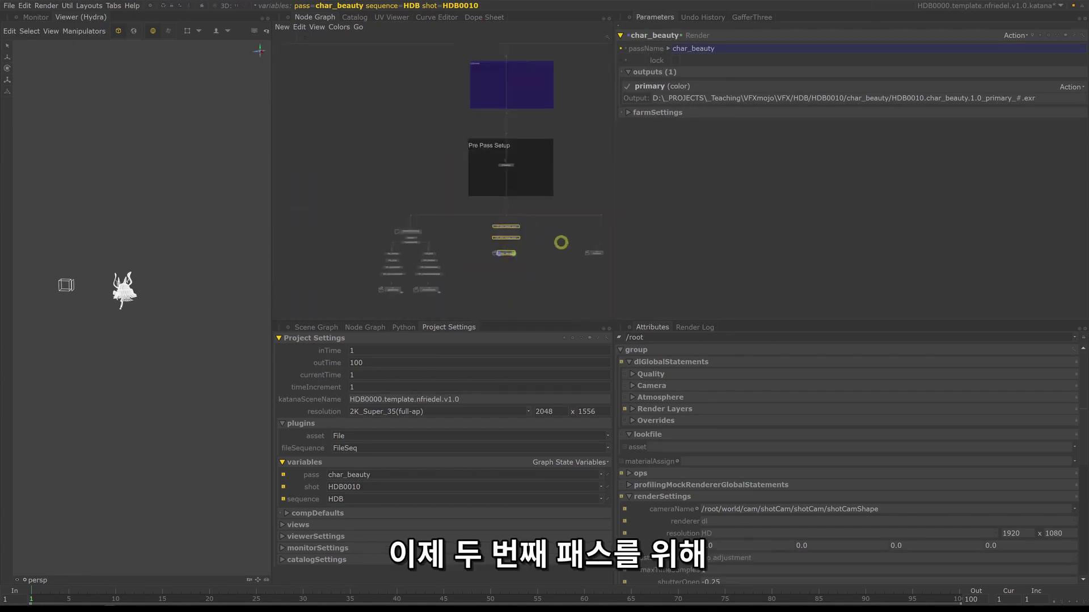
{"action": "middle_click_drag", "start_coordinate": [561, 241], "coordinate": [483, 202]}
{"action": "left_click_drag", "start_coordinate": [480, 190], "coordinate": [558, 244]}
{"action": "scroll", "coordinate": [536, 219], "scroll_direction": "up", "scroll_amount": 6}
{"action": "middle_click_drag", "start_coordinate": [507, 200], "coordinate": [540, 225]}
{"action": "key", "text": "Delete"}
Step: Copy the three char_beauty chain nodes and paste a duplicate beside the original
{"action": "middle_click_drag", "start_coordinate": [346, 265], "coordinate": [695, 261]}
{"action": "left_click_drag", "start_coordinate": [616, 322], "coordinate": [804, 374]}
{"action": "left_click_drag", "start_coordinate": [648, 313], "coordinate": [411, 113]}
{"action": "key", "text": "ctrl+c"}
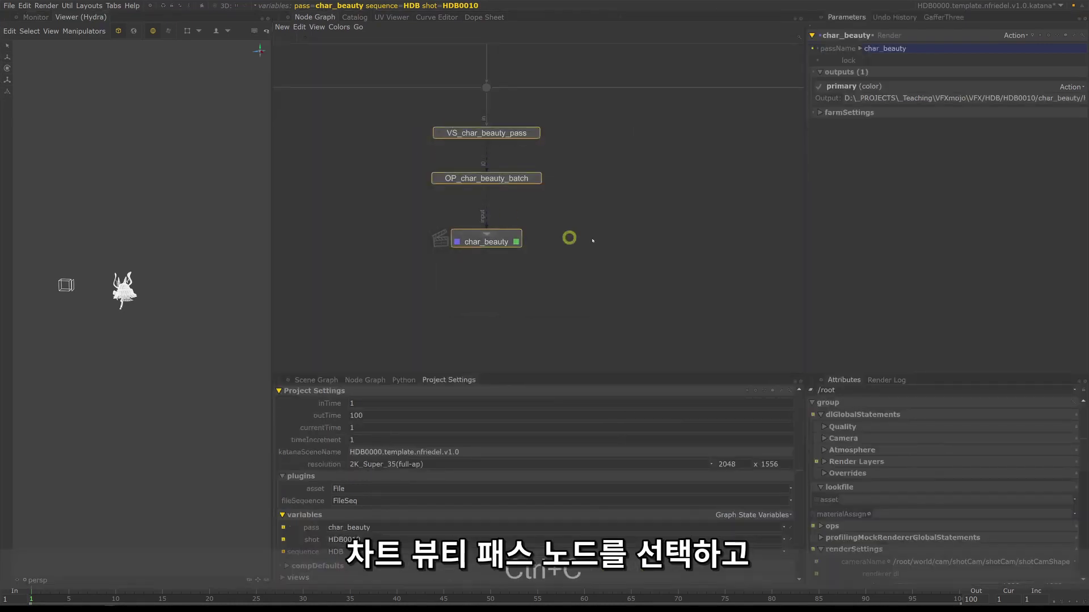
{"action": "scroll", "coordinate": [567, 236], "scroll_direction": "down", "scroll_amount": 5}
{"action": "key", "text": "ctrl+v"}
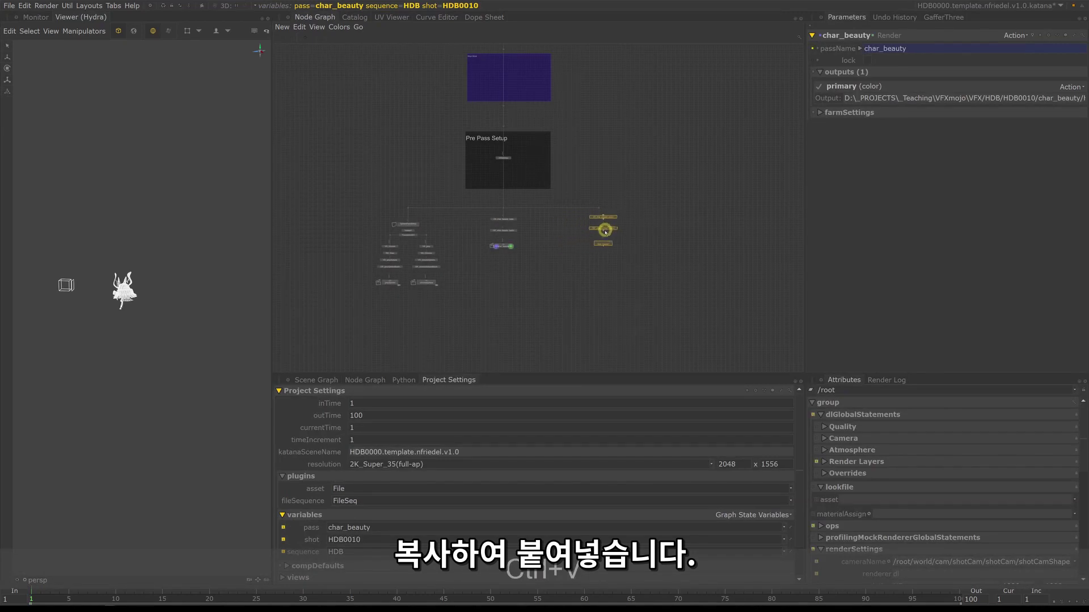
{"action": "left_click", "coordinate": [593, 227]}
{"action": "scroll", "coordinate": [593, 210], "scroll_direction": "up", "scroll_amount": 5}
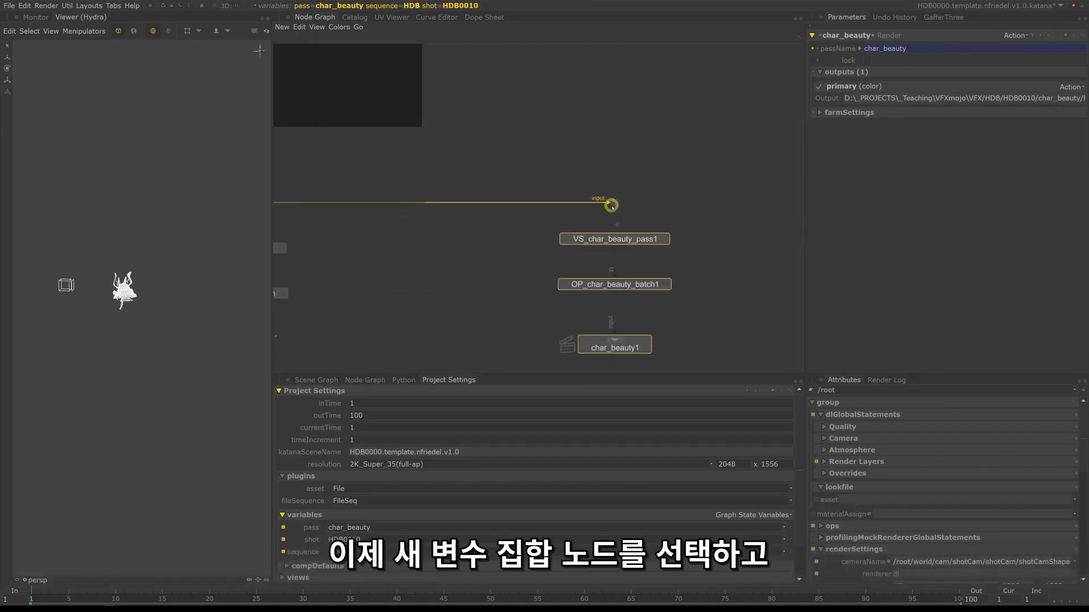
{"action": "left_click", "coordinate": [614, 205]}
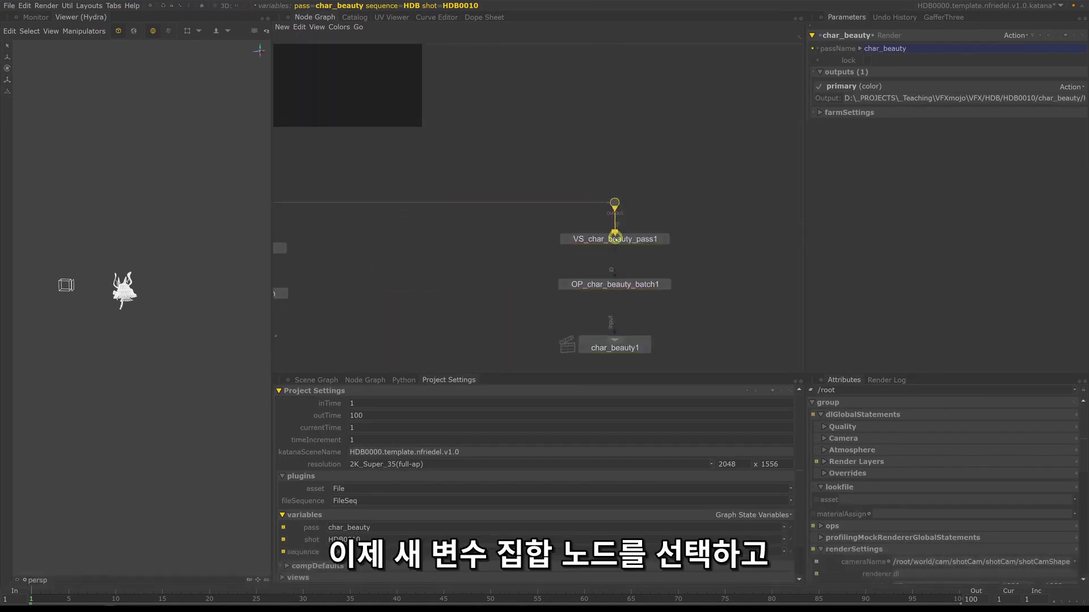
Step: Change VS_char_beauty_pass1's variable value to set_beauty, renaming its Render node to set_beauty
{"action": "middle_click_drag", "start_coordinate": [658, 253], "coordinate": [655, 213]}
{"action": "left_click", "coordinate": [653, 195]}
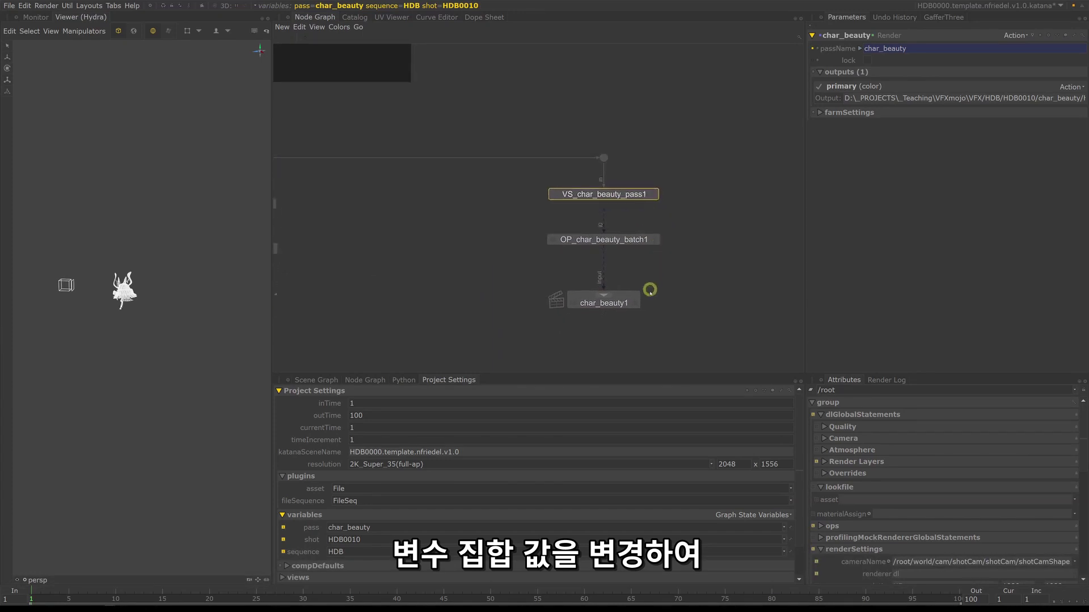
{"action": "left_click_drag", "start_coordinate": [627, 310], "coordinate": [625, 291]}
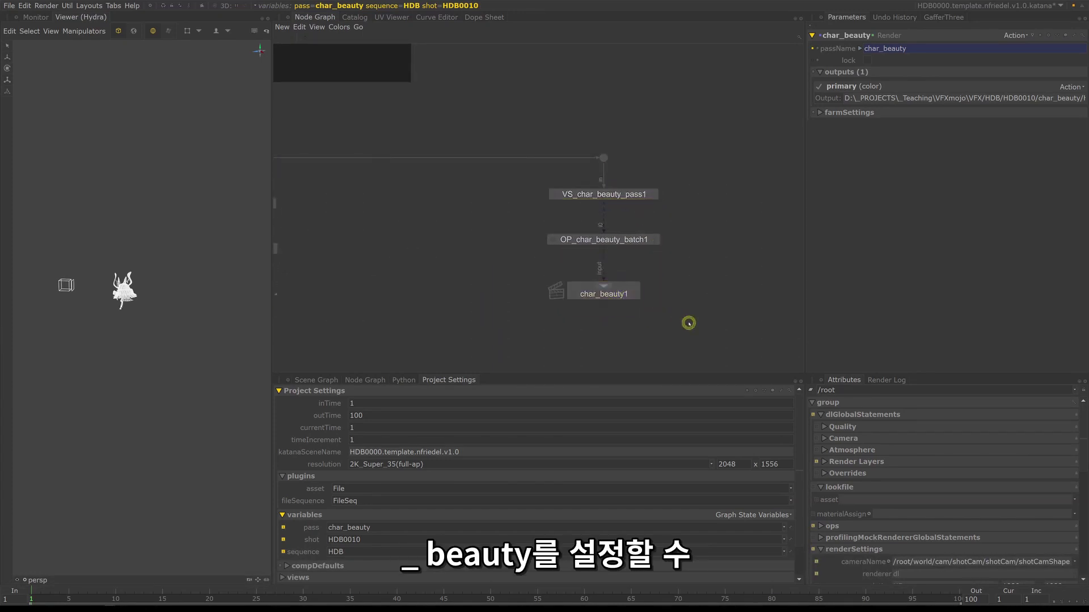
{"action": "left_click", "coordinate": [651, 193]}
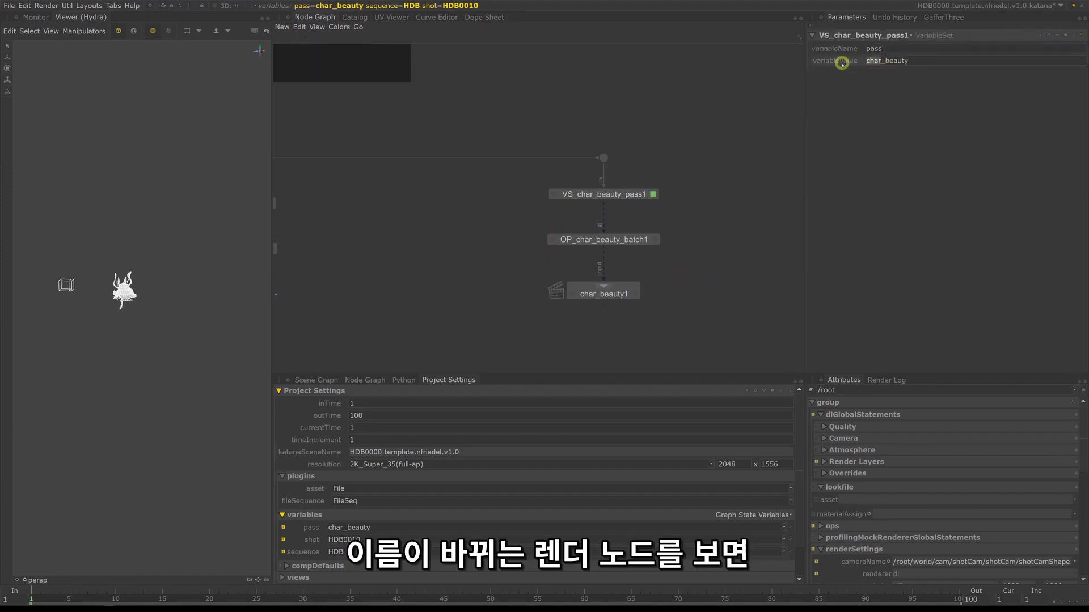
{"action": "type", "text": "set"}
{"action": "key", "text": "Return"}
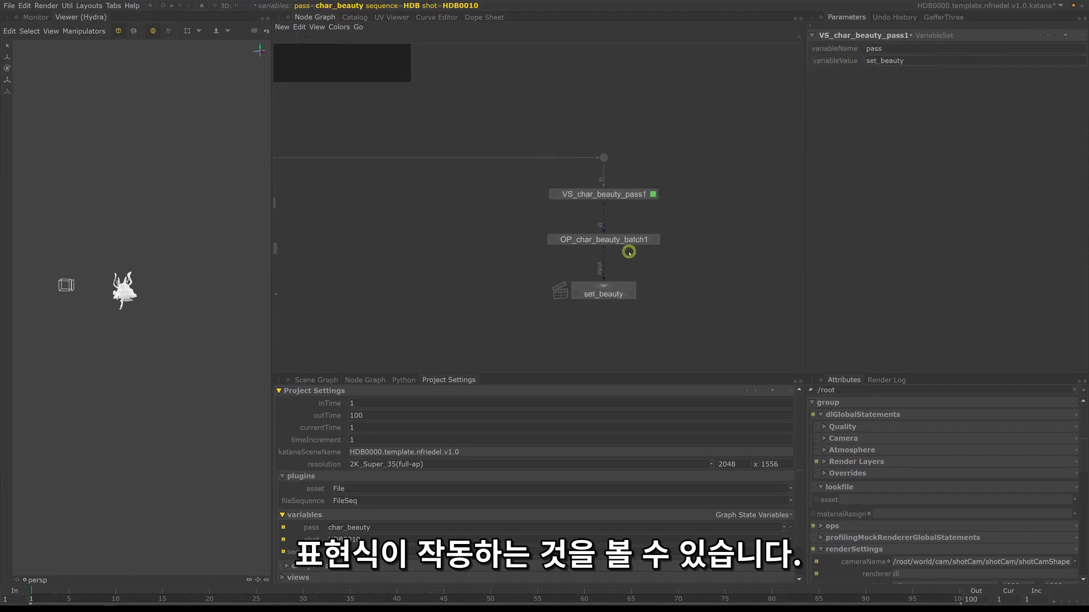
{"action": "middle_click_drag", "start_coordinate": [669, 268], "coordinate": [674, 245]}
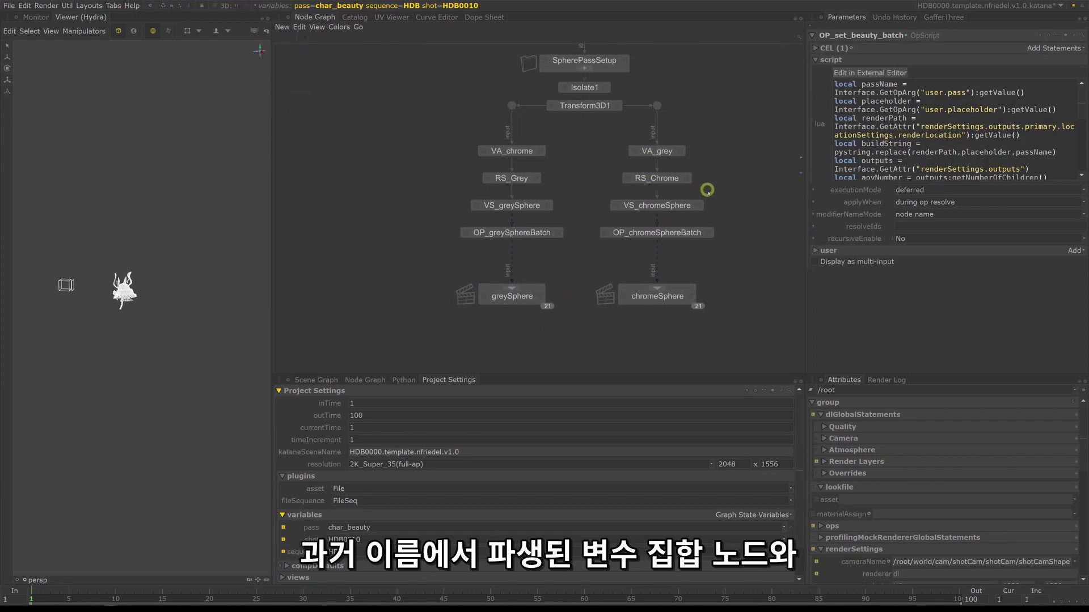
Step: Show OP_chromeSphereBatch's user parameters: pass chromeSphere, placeholder <render>
{"action": "middle_click_drag", "start_coordinate": [707, 190], "coordinate": [671, 182]}
{"action": "left_click", "coordinate": [671, 221]}
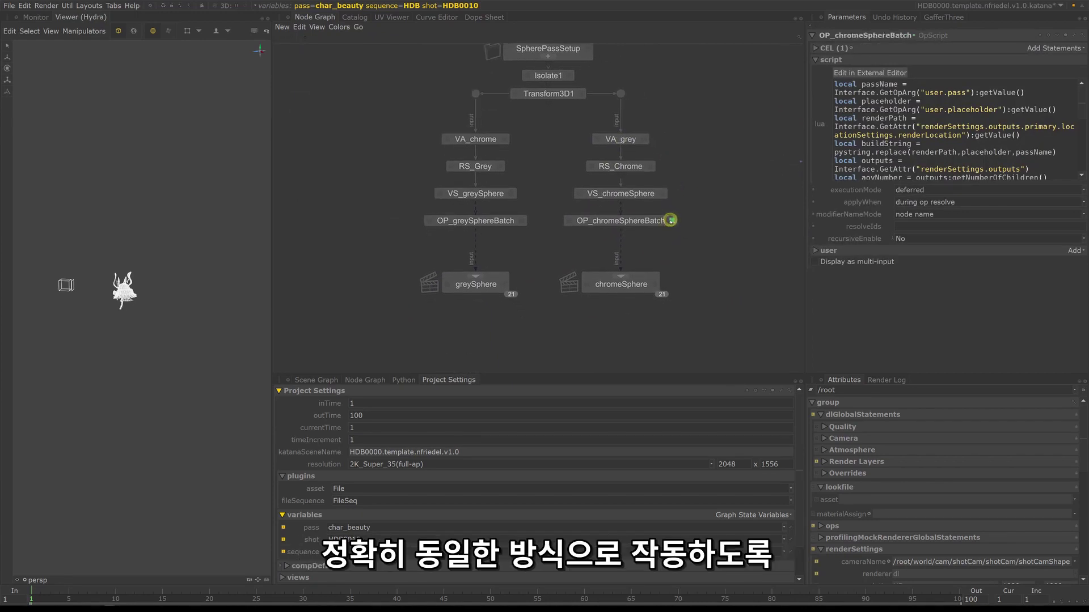
{"action": "left_click", "coordinate": [814, 250]}
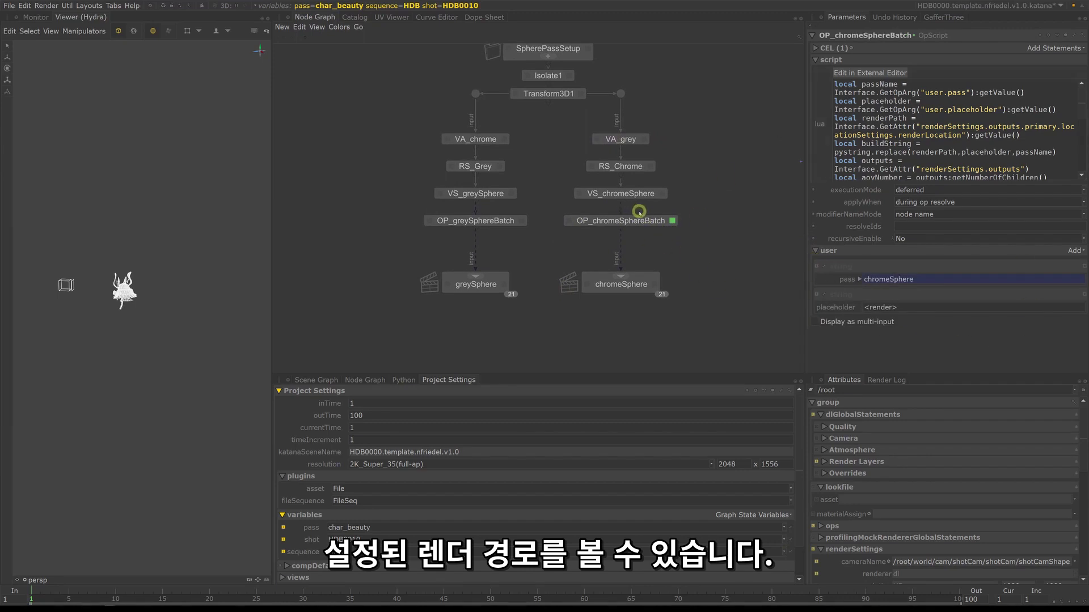
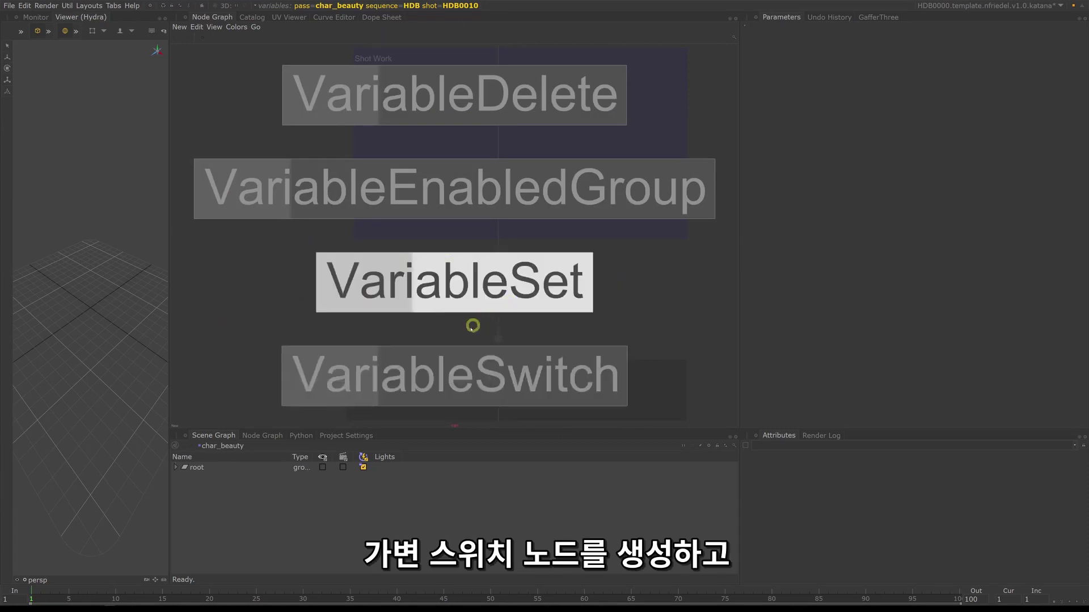
Step: Create a VariableSwitch and insert it on the wire between Shot Work and Pre Pass Setup
{"action": "left_click", "coordinate": [464, 374]}
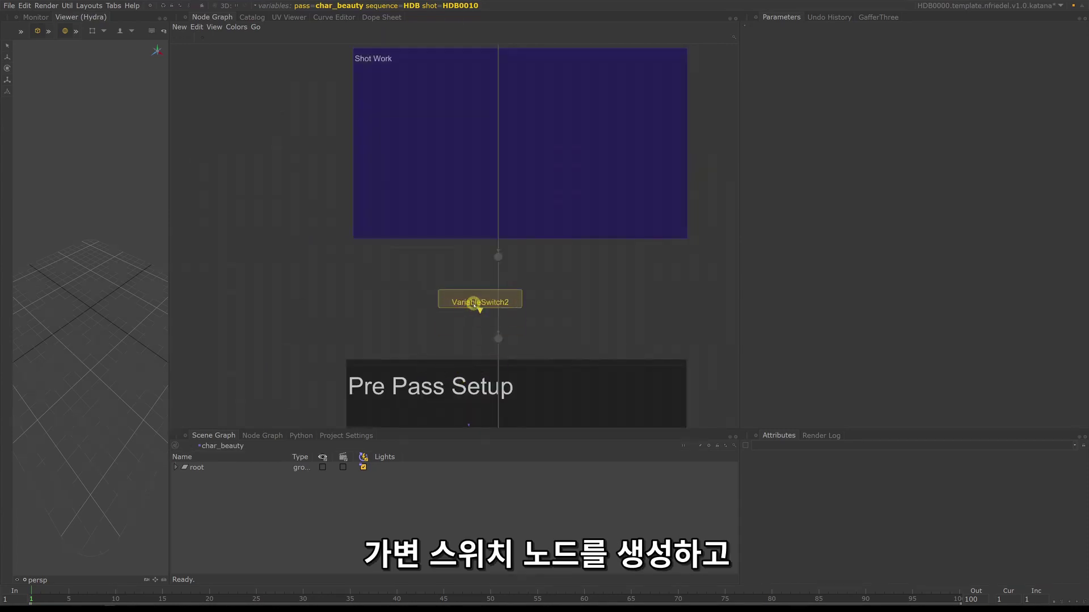
{"action": "left_click", "coordinate": [497, 290]}
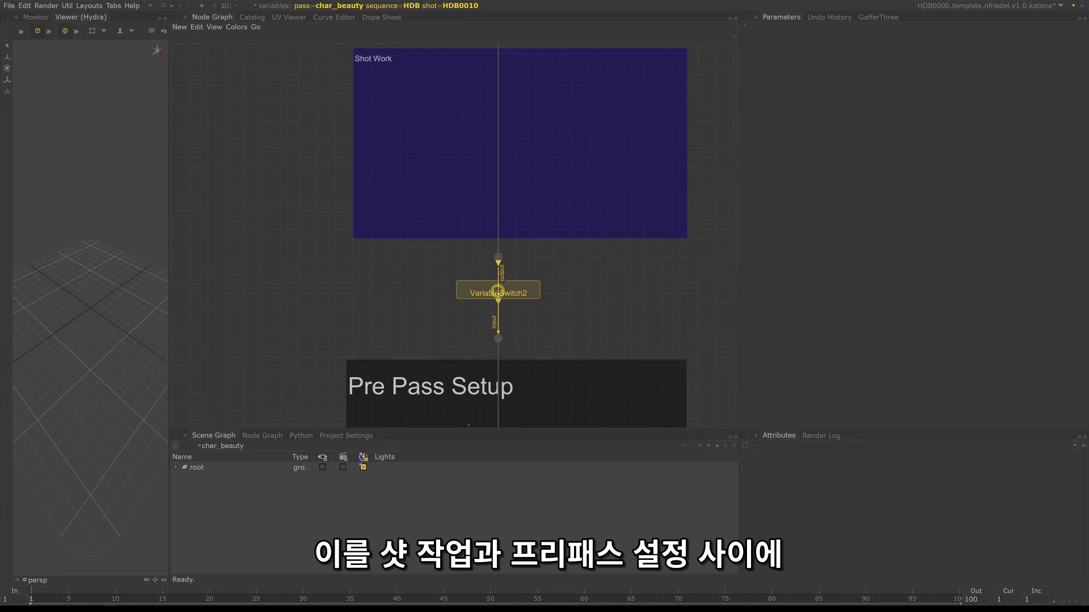
{"action": "mouse_move", "coordinate": [498, 293]}
{"action": "left_mouse_down"}
{"action": "mouse_move", "coordinate": [472, 299]}
{"action": "mouse_move", "coordinate": [495, 298]}
{"action": "mouse_move", "coordinate": [497, 308]}
{"action": "left_mouse_up"}
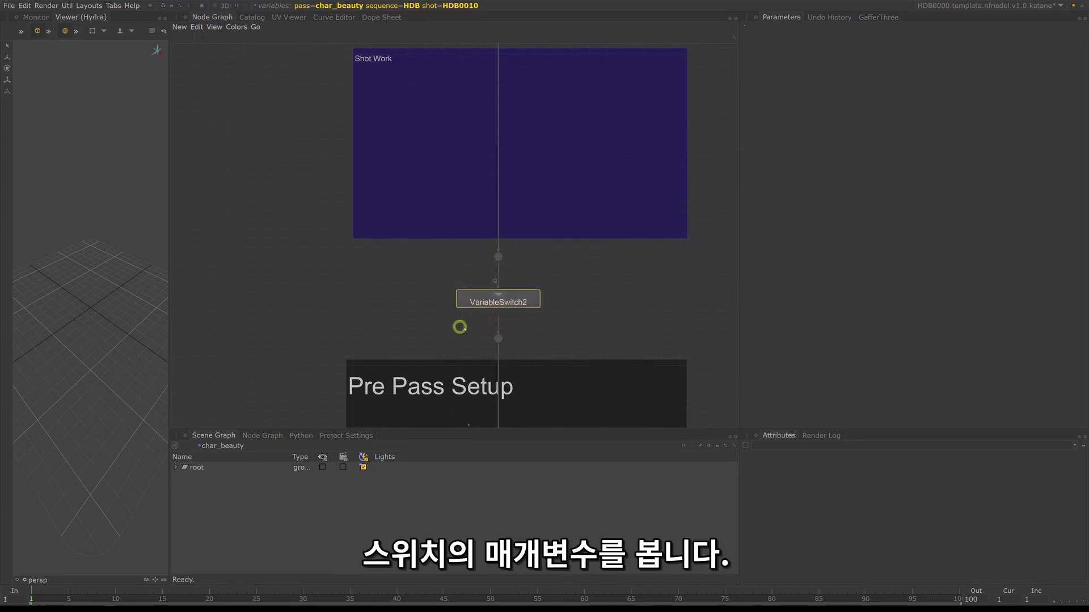
{"action": "scroll", "coordinate": [470, 321], "scroll_direction": "up", "scroll_amount": 3}
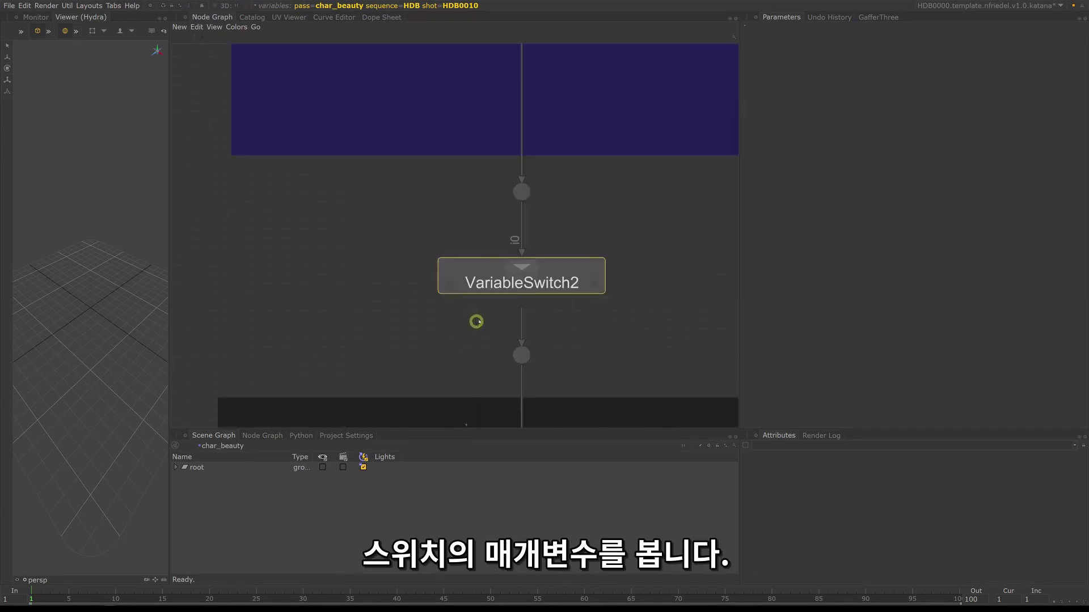
{"action": "left_click", "coordinate": [590, 283]}
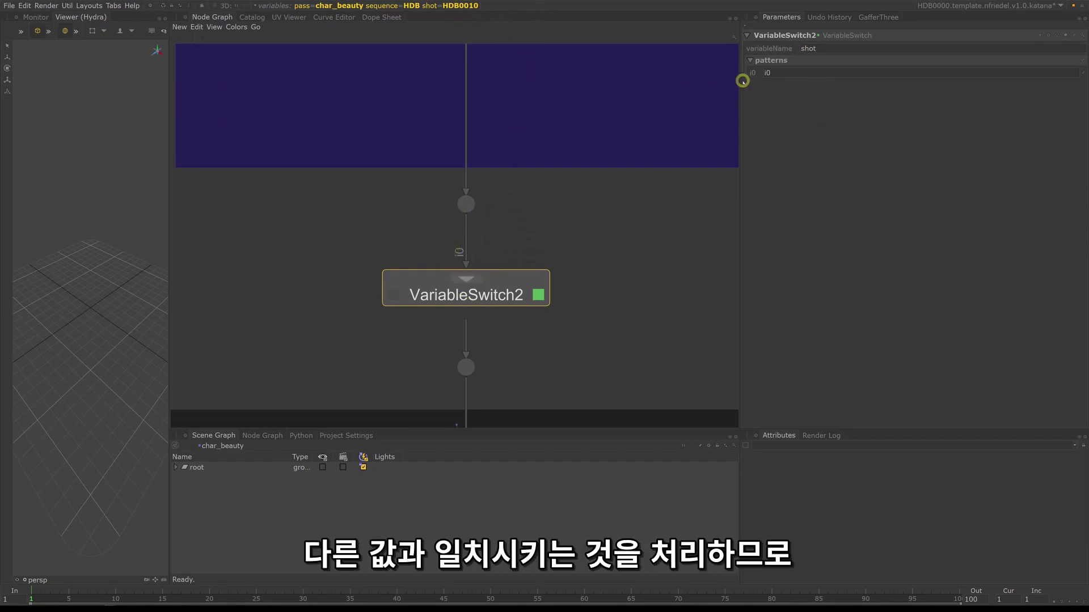
Step: Set the switch's i0 pattern to HDB0010 and select the Shot Work backdrop
{"action": "left_click_drag", "start_coordinate": [814, 71], "coordinate": [752, 66]}
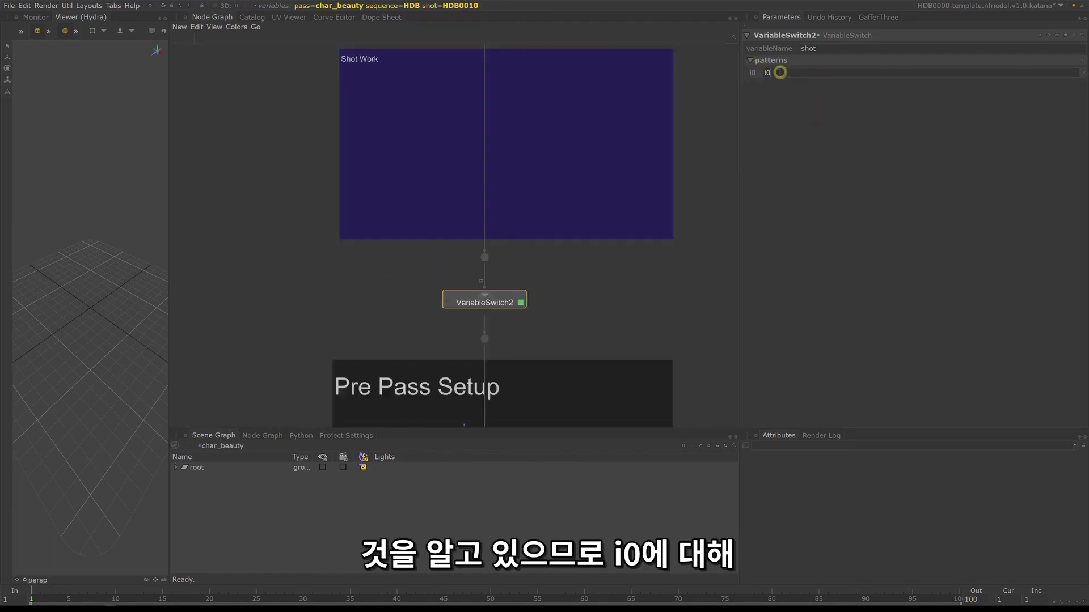
{"action": "left_click_drag", "start_coordinate": [780, 72], "coordinate": [751, 77]}
{"action": "type", "text": "HDB0010"}
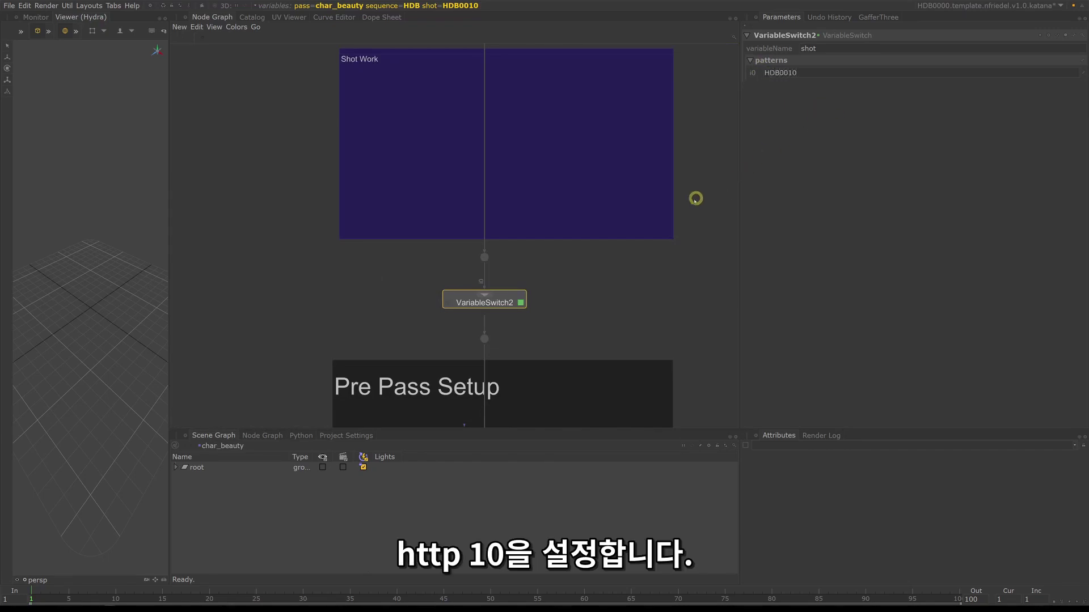
{"action": "scroll", "coordinate": [695, 200], "scroll_direction": "down", "scroll_amount": 4}
{"action": "left_click_drag", "start_coordinate": [594, 118], "coordinate": [353, 240]}
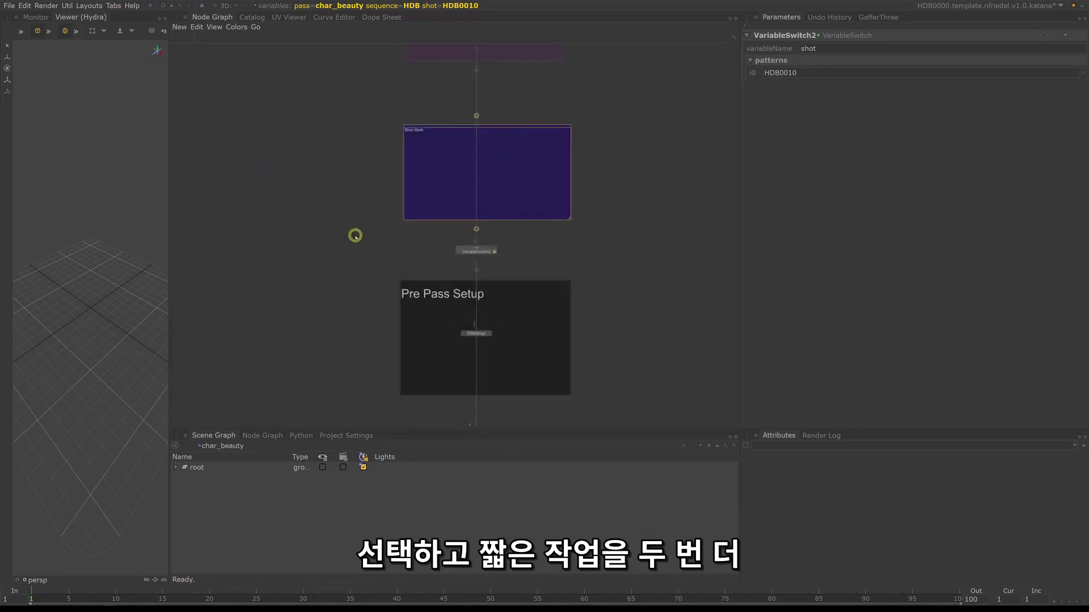
Step: Paste two copies of the Shot Work backdrop to its right
{"action": "middle_click_drag", "start_coordinate": [553, 152], "coordinate": [420, 174]}
{"action": "left_click", "coordinate": [513, 189]}
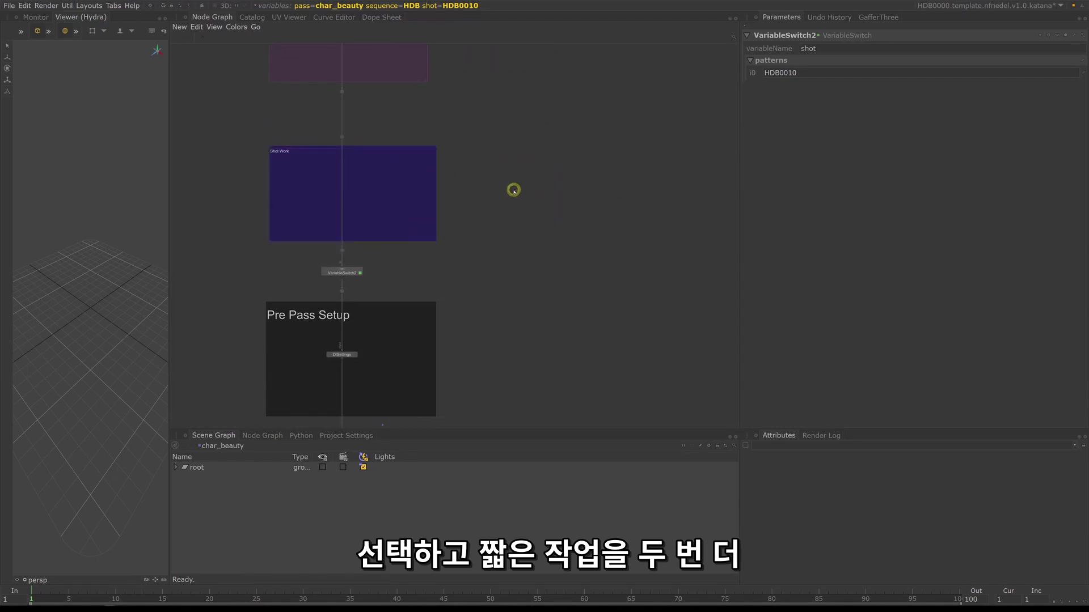
{"action": "key", "text": "ctrl+v"}
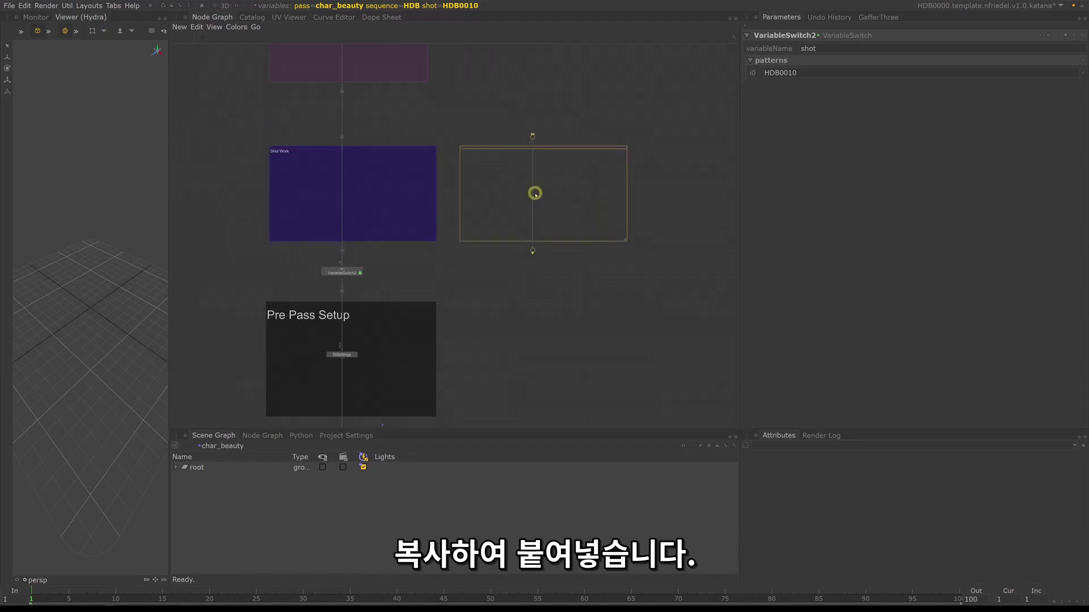
{"action": "left_click", "coordinate": [535, 190]}
{"action": "middle_click_drag", "start_coordinate": [624, 174], "coordinate": [502, 196]}
{"action": "left_click", "coordinate": [601, 204]}
{"action": "key", "text": "ctrl+v"}
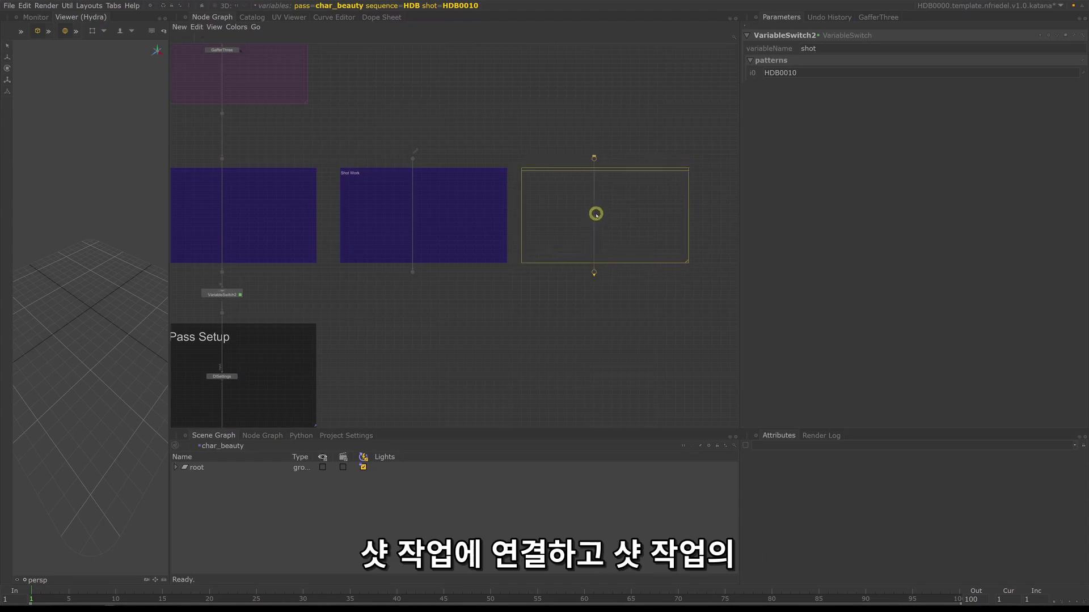
{"action": "left_click", "coordinate": [596, 214]}
Step: Feed the Shot Work copies from the upstream output and wire the second copy into VariableSwitch2
{"action": "middle_click_drag", "start_coordinate": [229, 162], "coordinate": [297, 161]}
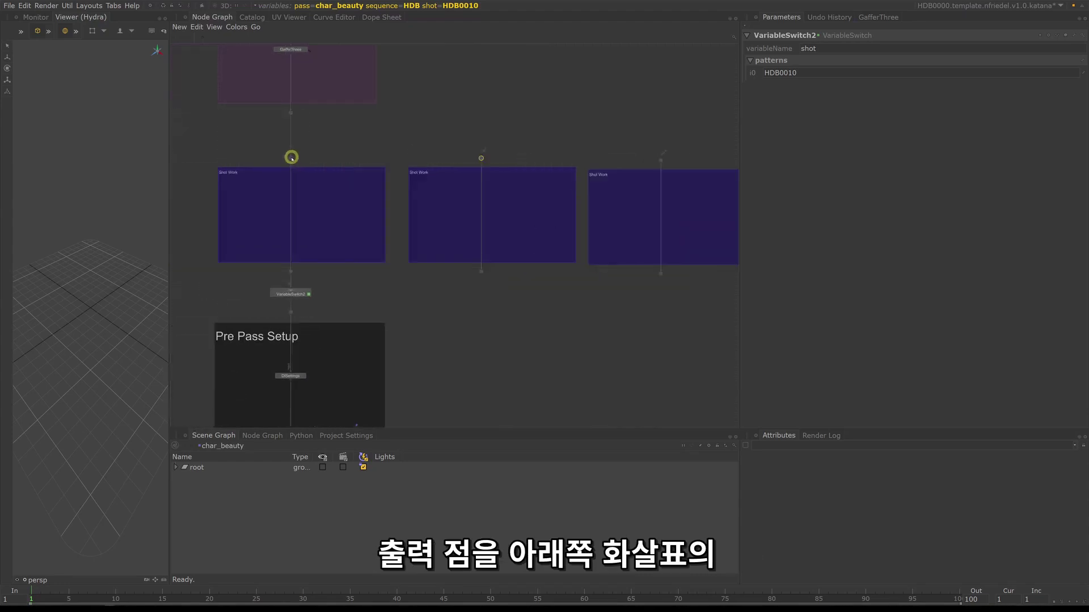
{"action": "left_click_drag", "start_coordinate": [290, 157], "coordinate": [661, 160]}
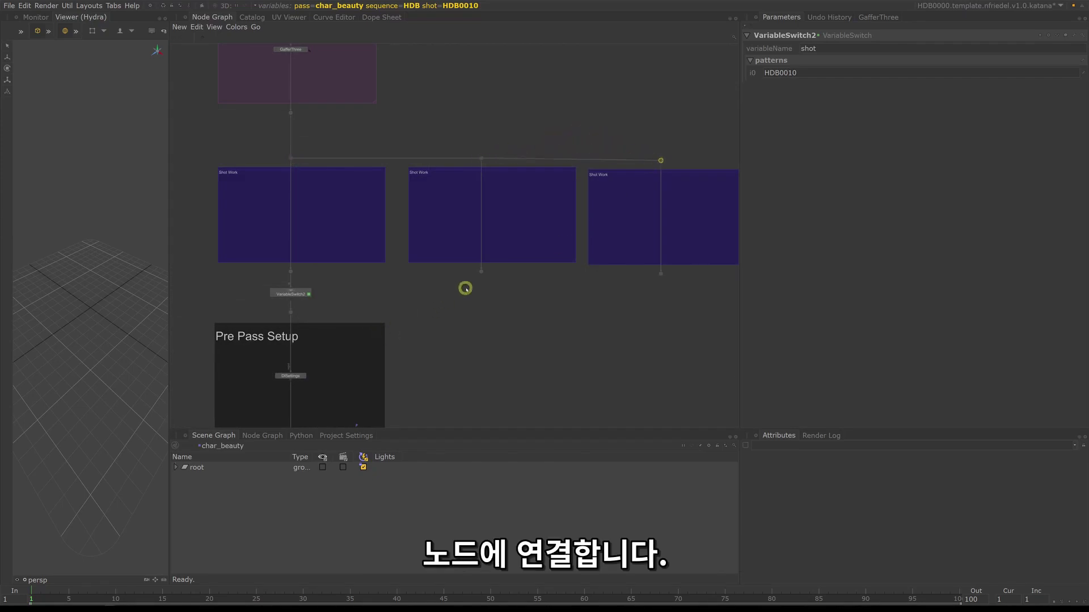
{"action": "left_click_drag", "start_coordinate": [640, 232], "coordinate": [314, 238]}
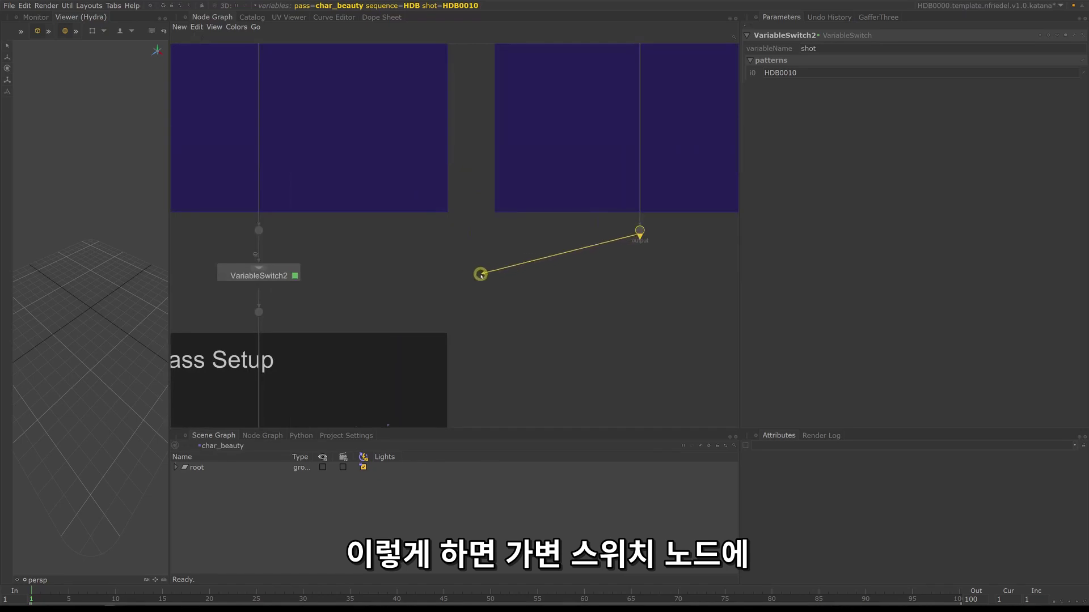
{"action": "scroll", "coordinate": [214, 311], "scroll_direction": "up", "scroll_amount": 4}
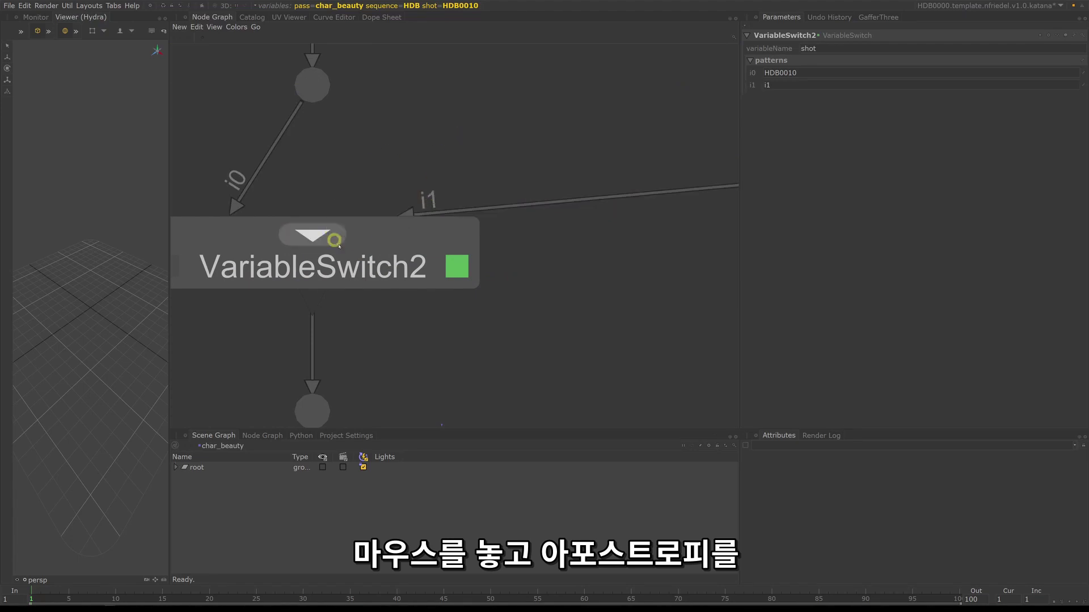
{"action": "scroll", "coordinate": [436, 287], "scroll_direction": "down", "scroll_amount": 10}
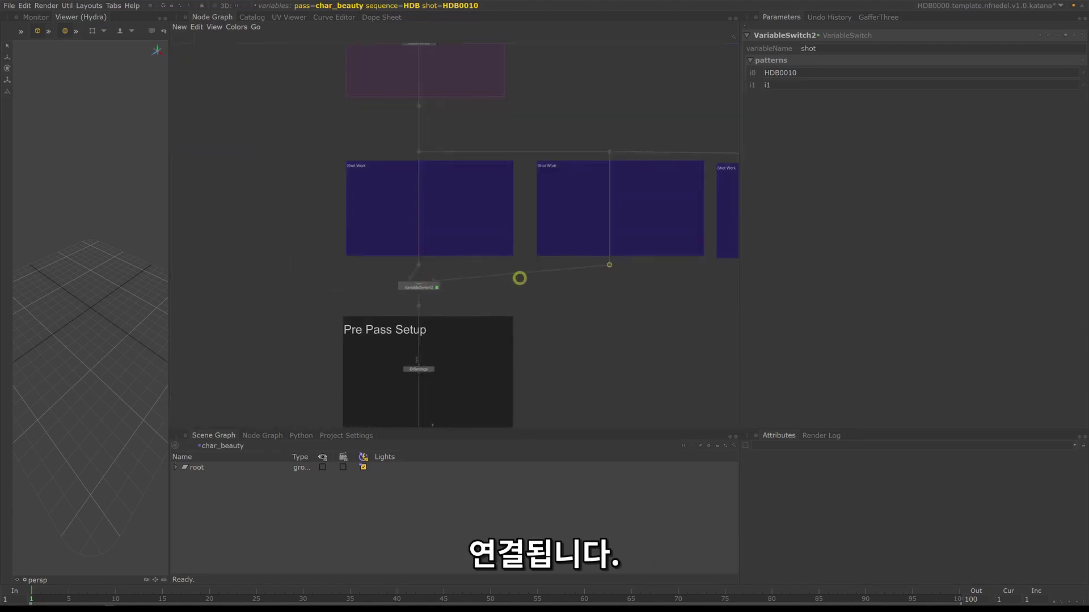
Step: Connect the third Shot Work copy to VariableSwitch2 as input i2
{"action": "middle_click_drag", "start_coordinate": [518, 277], "coordinate": [411, 270]}
{"action": "left_click_drag", "start_coordinate": [680, 259], "coordinate": [239, 276]}
{"action": "scroll", "coordinate": [340, 286], "scroll_direction": "up", "scroll_amount": 8}
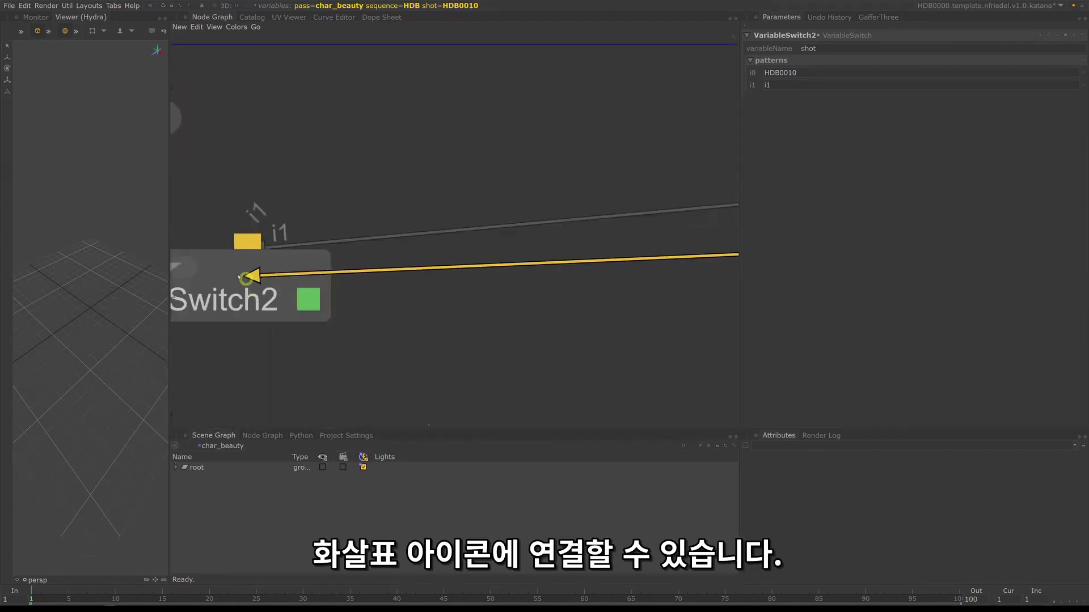
{"action": "middle_click_drag", "start_coordinate": [230, 290], "coordinate": [444, 265]}
{"action": "left_click", "coordinate": [339, 249]}
{"action": "scroll", "coordinate": [401, 251], "scroll_direction": "down", "scroll_amount": 4}
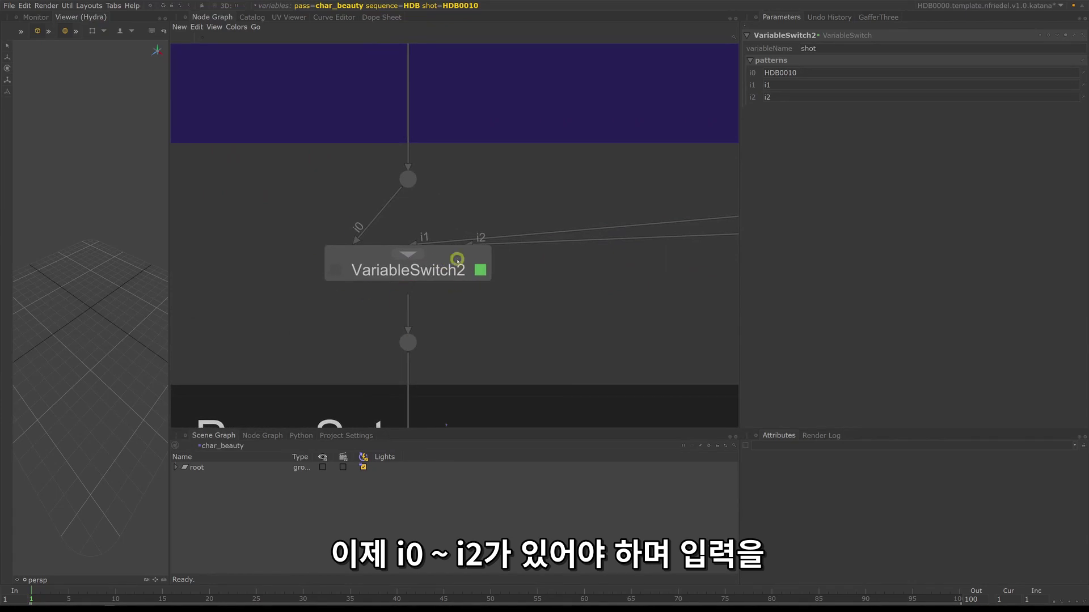
{"action": "scroll", "coordinate": [526, 266], "scroll_direction": "down", "scroll_amount": 3}
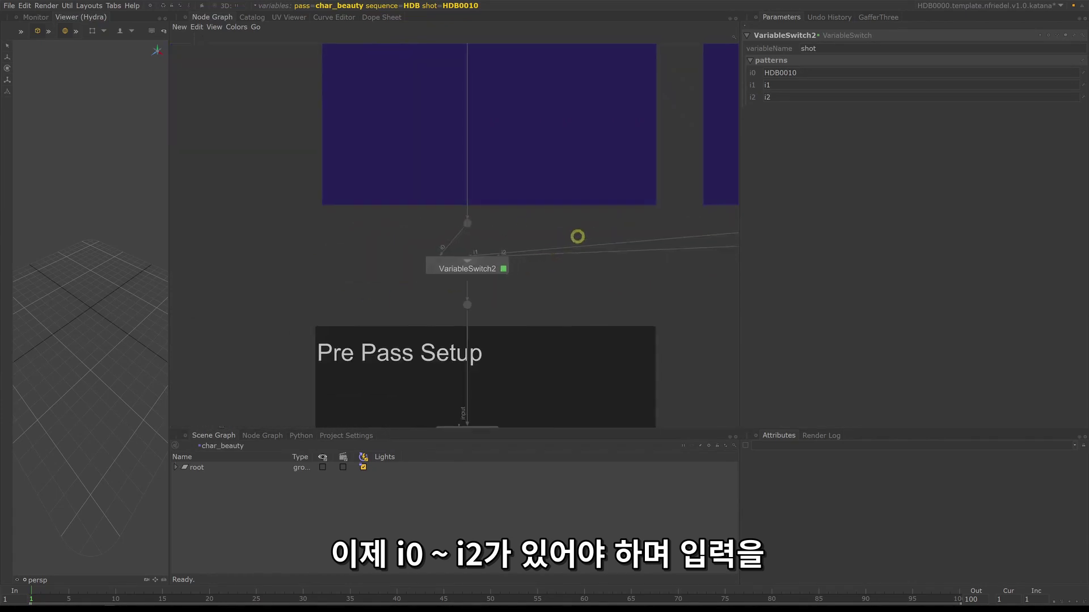
{"action": "middle_click_drag", "start_coordinate": [577, 237], "coordinate": [511, 209]}
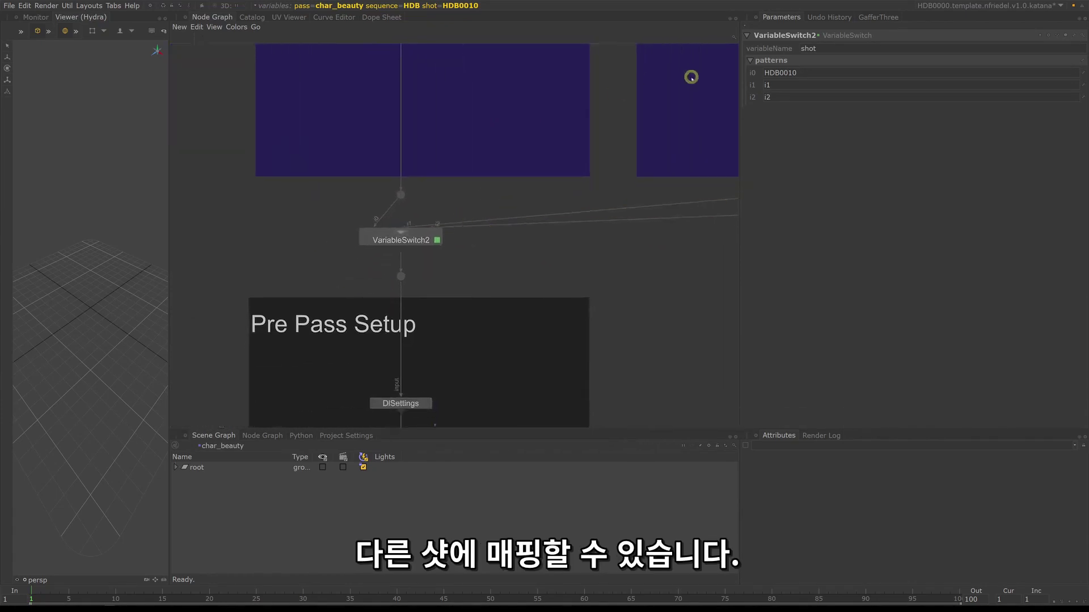
Step: Edit the i1 pattern value and check the shot variable list, leaving it on HDB0010
{"action": "double_click", "coordinate": [789, 83]}
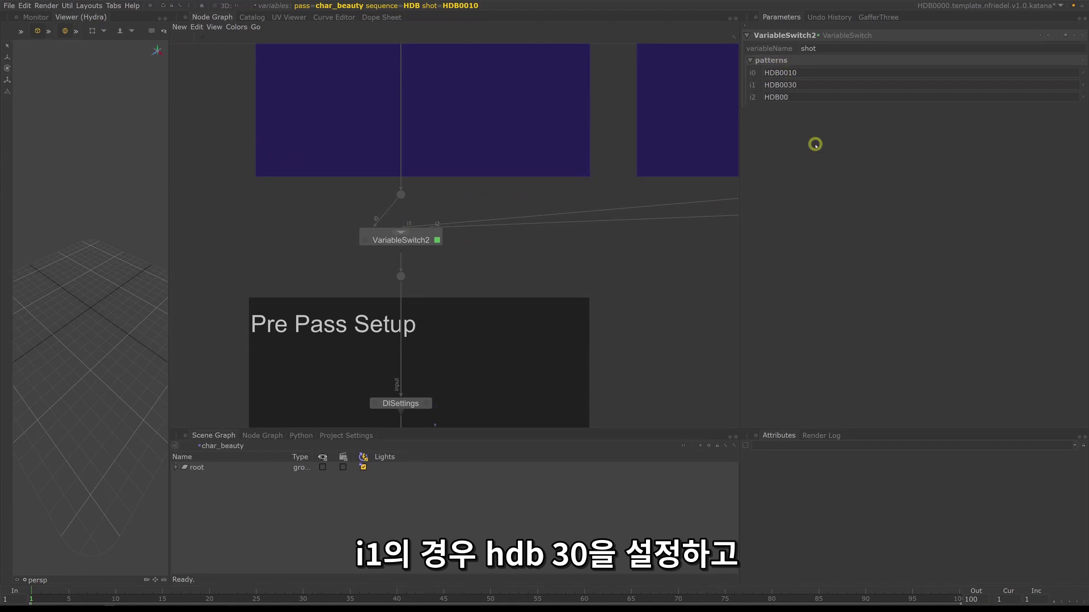
{"action": "left_click", "coordinate": [323, 5]}
{"action": "left_click", "coordinate": [334, 70]}
{"action": "left_click", "coordinate": [332, 76]}
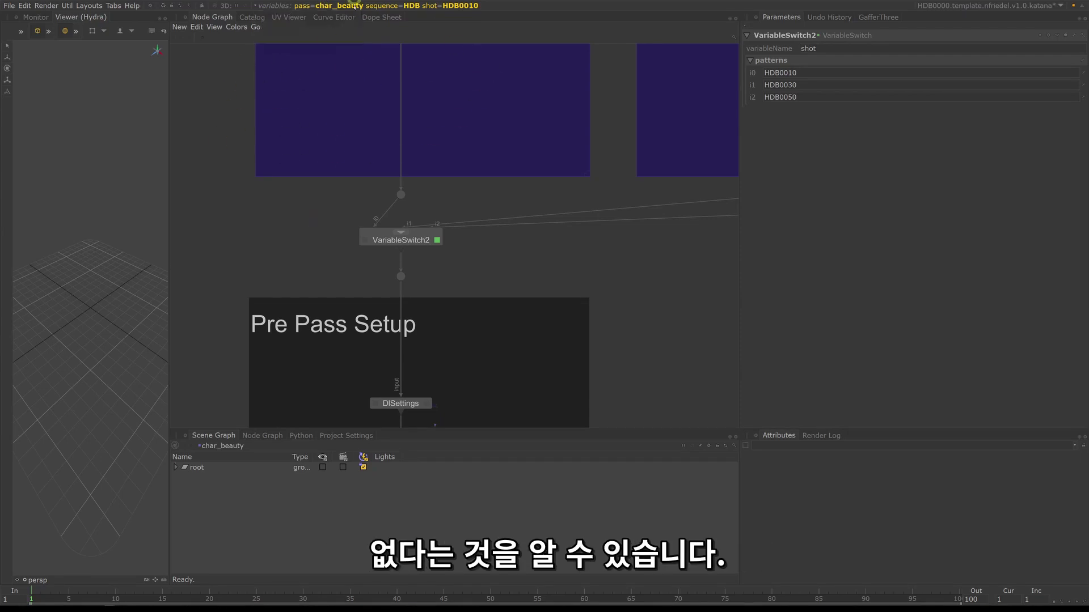
Step: Inspect the variables group in the project settings
{"action": "left_click", "coordinate": [347, 436]}
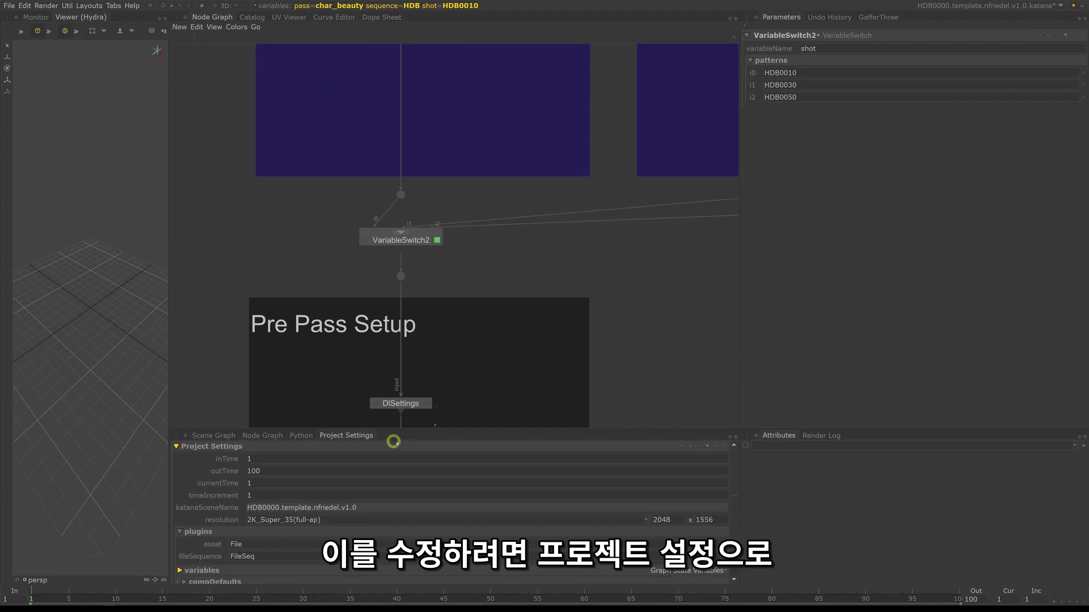
{"action": "scroll", "coordinate": [238, 482], "scroll_direction": "down", "scroll_amount": 3}
{"action": "left_click", "coordinate": [200, 518]}
{"action": "scroll", "coordinate": [200, 508], "scroll_direction": "down", "scroll_amount": 2}
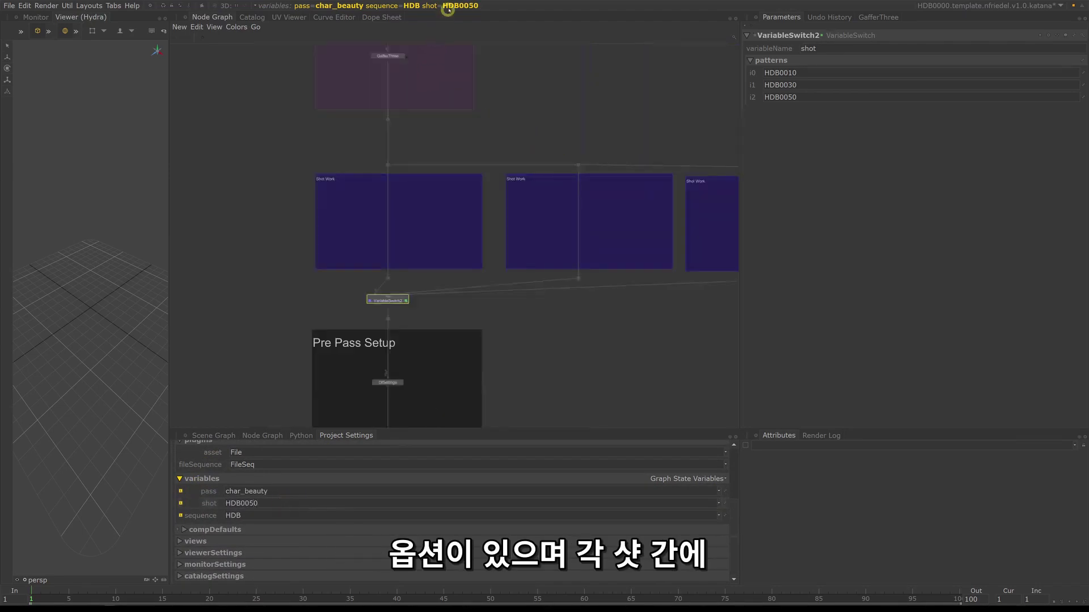
Step: Toggle the shot variable between HDB0010 and HDB0030 to test VariableSwitch2
{"action": "left_click", "coordinate": [459, 5]}
{"action": "left_click", "coordinate": [319, 69]}
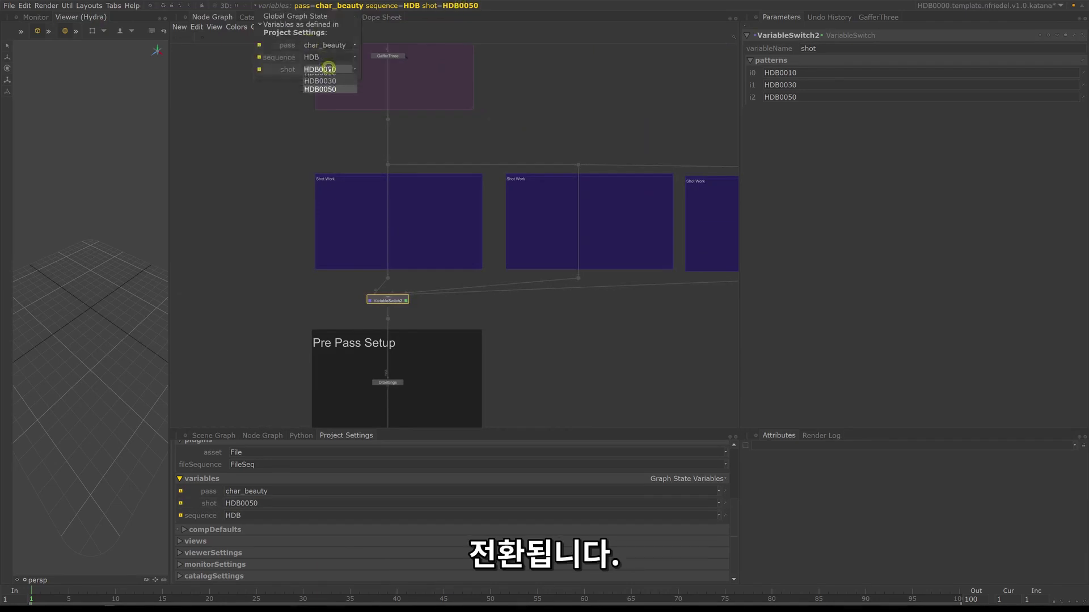
{"action": "left_click", "coordinate": [320, 79]}
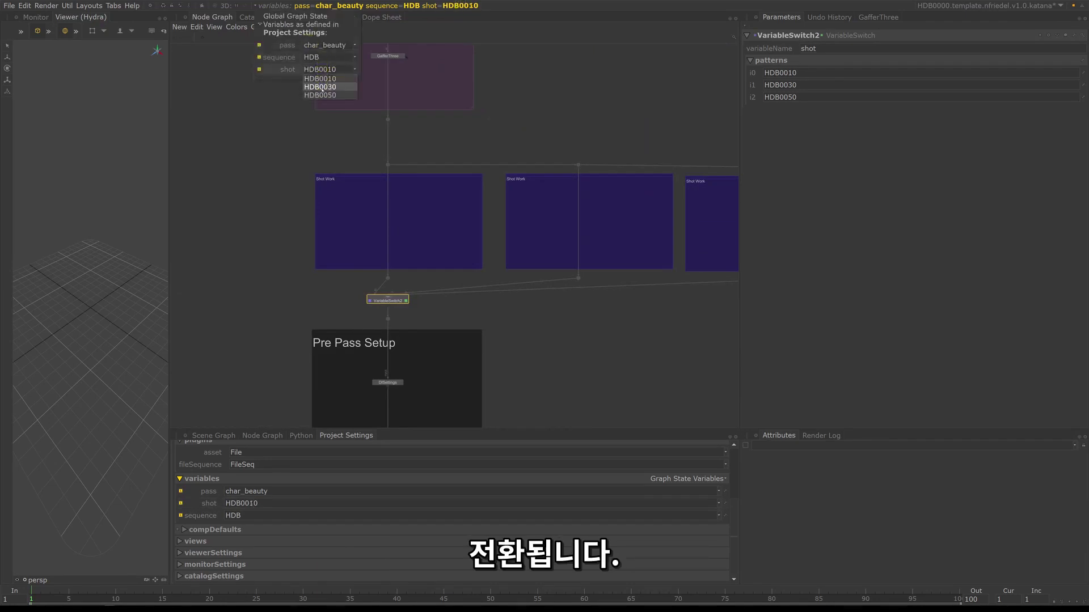
{"action": "left_click", "coordinate": [325, 70]}
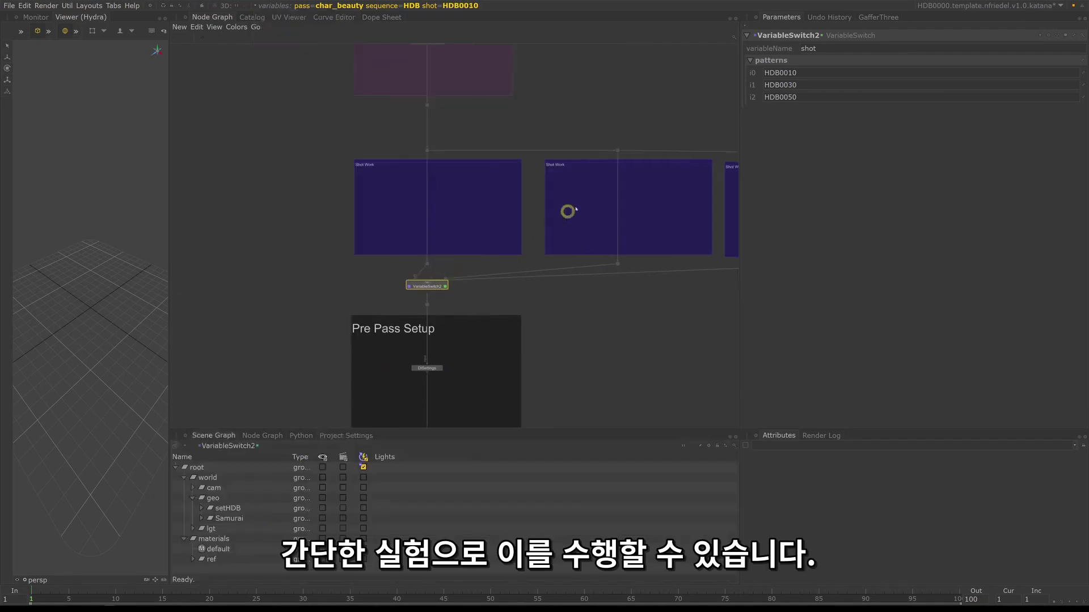
{"action": "scroll", "coordinate": [567, 211], "scroll_direction": "up", "scroll_amount": 5}
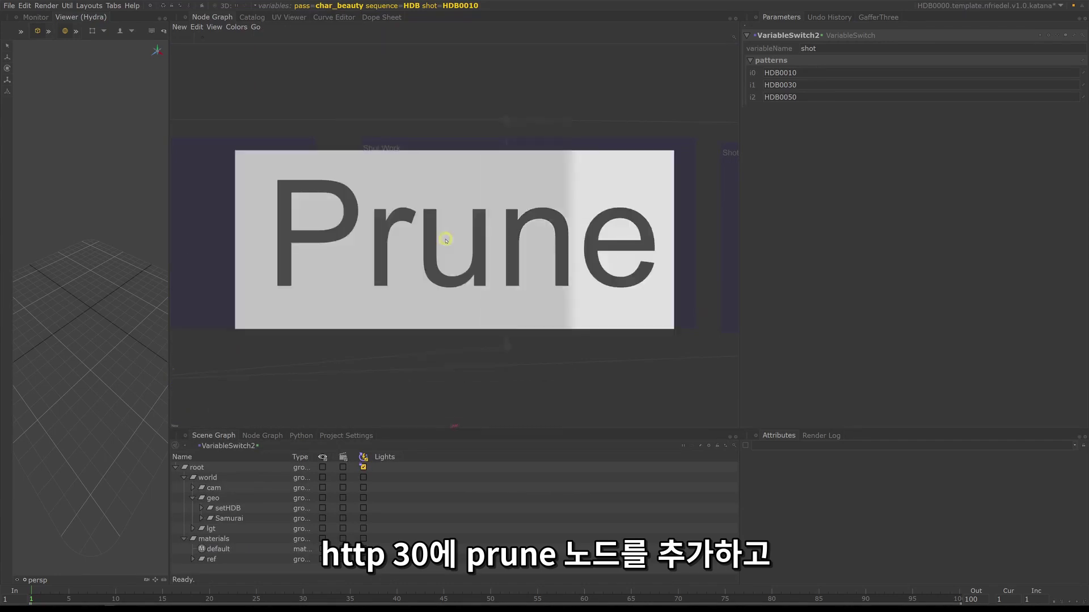
Step: Insert a Prune node into the Shot Work wire and set it to remove Samurai
{"action": "key", "text": "Return"}
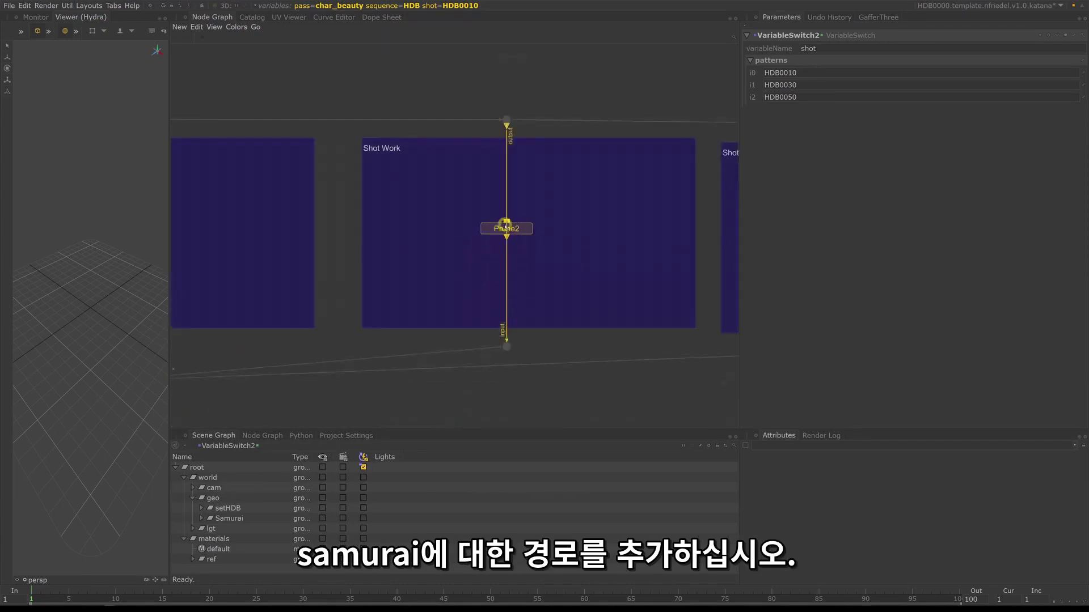
{"action": "left_click", "coordinate": [507, 221]}
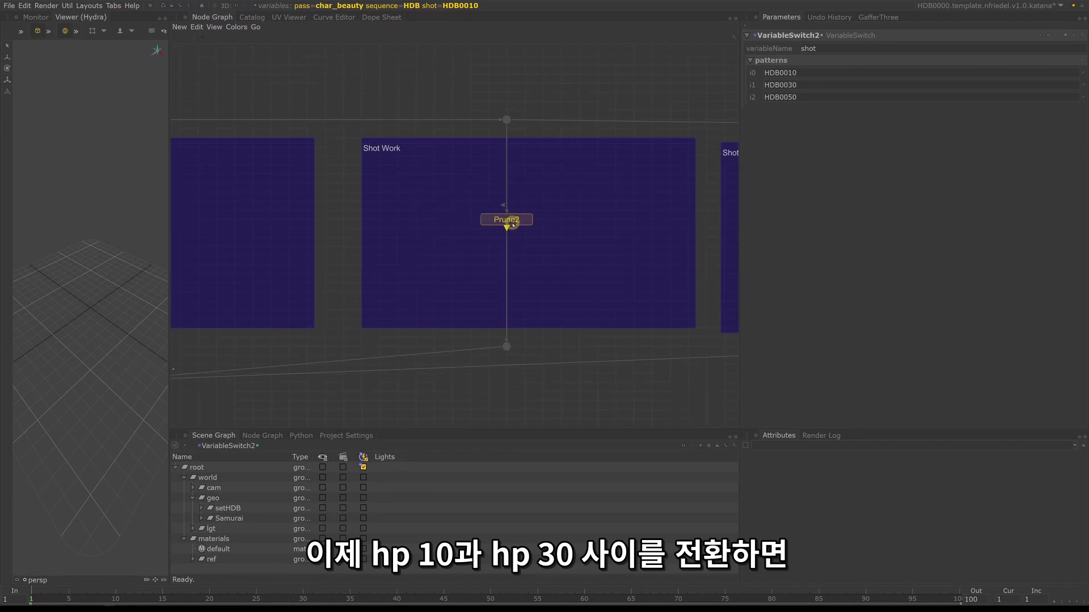
{"action": "left_click", "coordinate": [527, 220]}
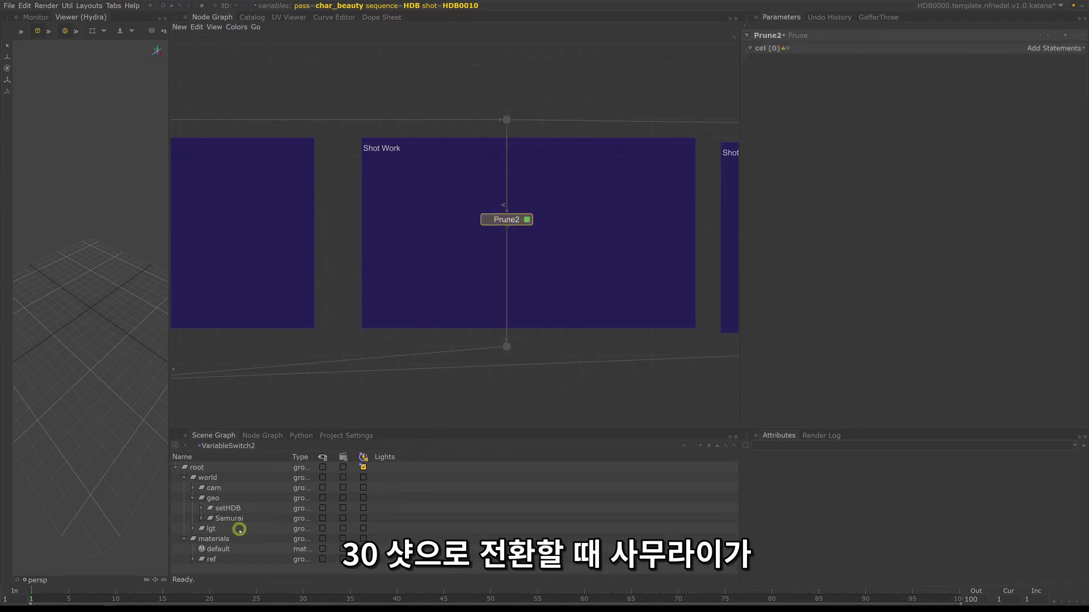
{"action": "left_click", "coordinate": [223, 518]}
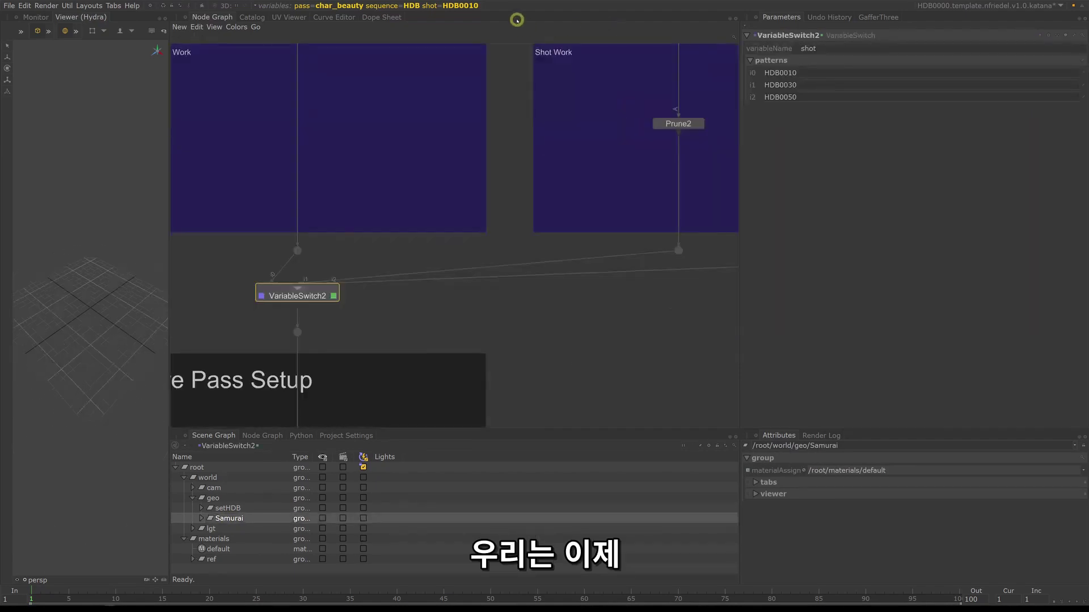
Step: Switch the shot variable to HDB0030
{"action": "left_click", "coordinate": [476, 6]}
{"action": "left_click", "coordinate": [339, 69]}
{"action": "left_click", "coordinate": [340, 87]}
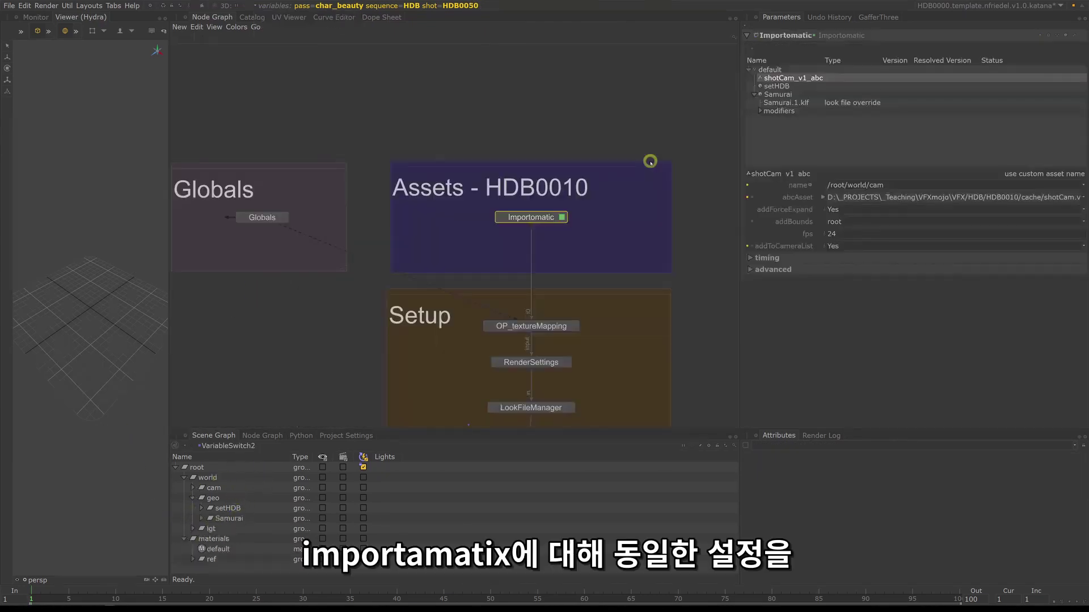
Step: Expand the Importomatic shotCam abcAsset expression and inspect its getParam and HDB/HDB0010 parts
{"action": "middle_click_drag", "start_coordinate": [605, 237], "coordinate": [601, 227]}
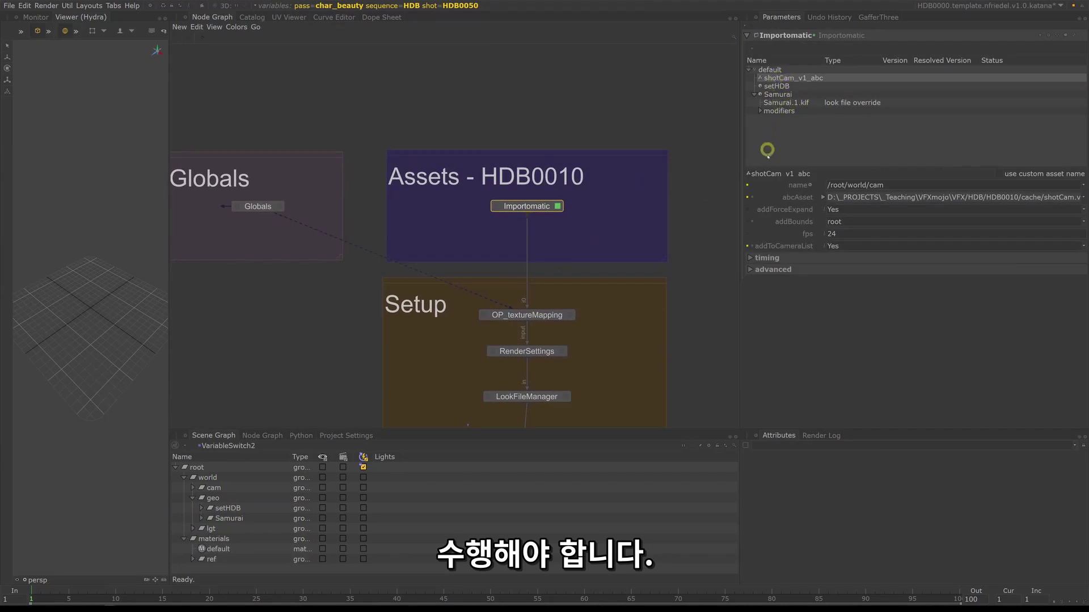
{"action": "left_click", "coordinate": [823, 197]}
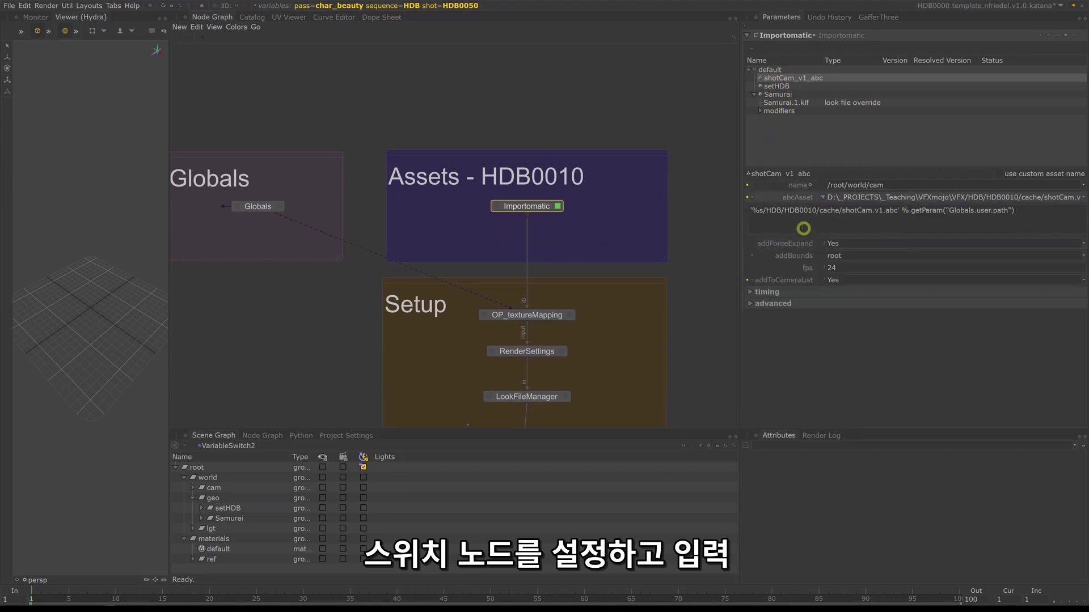
{"action": "left_click_drag", "start_coordinate": [1014, 211], "coordinate": [923, 210]}
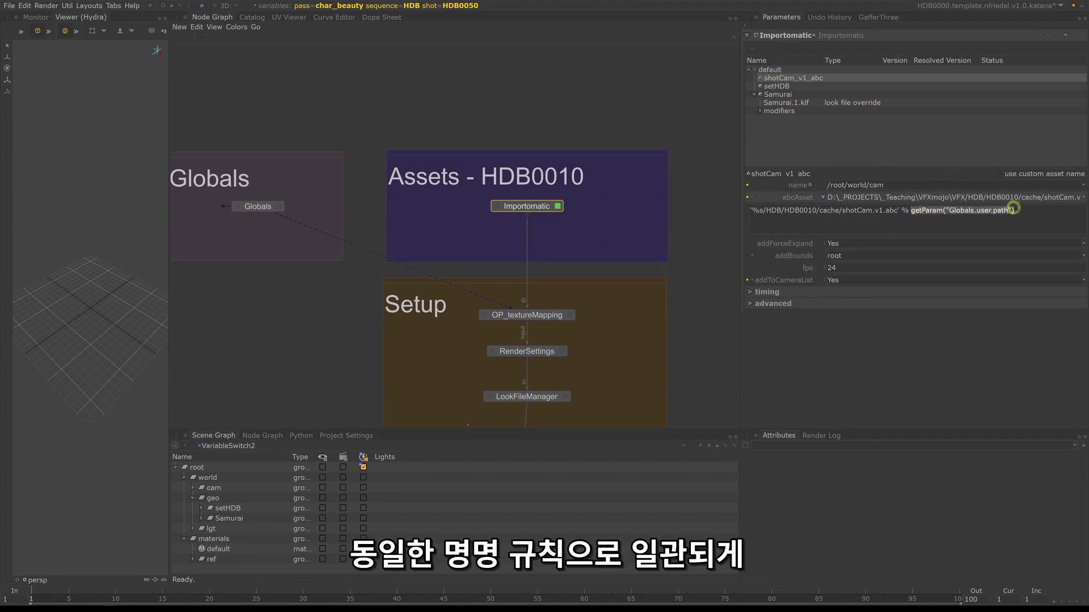
{"action": "left_click", "coordinate": [1025, 210]}
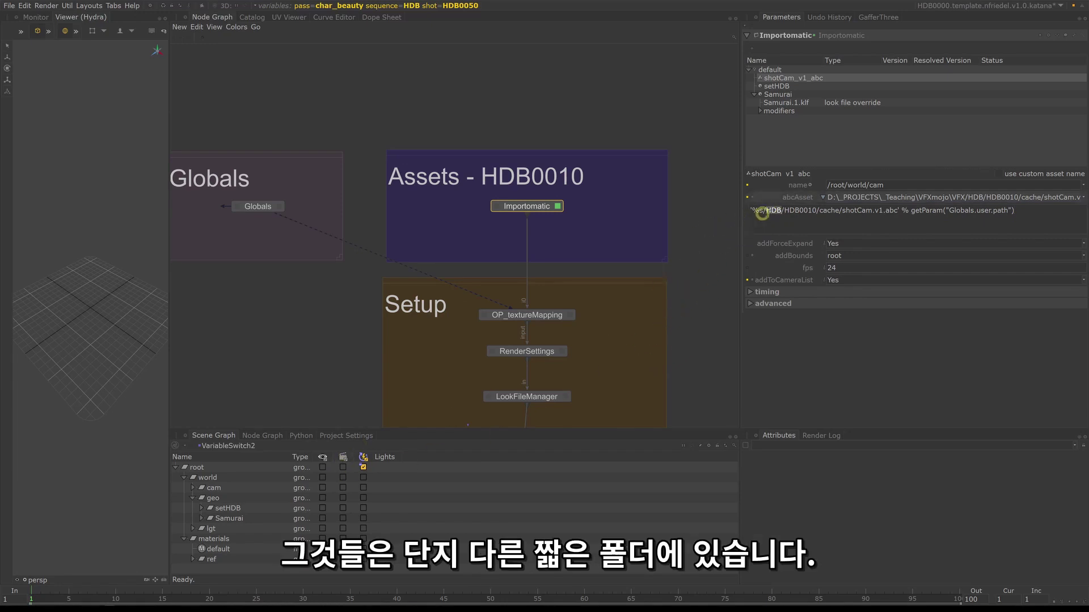
{"action": "middle_click_drag", "start_coordinate": [669, 358], "coordinate": [684, 169]}
{"action": "scroll", "coordinate": [656, 249], "scroll_direction": "down", "scroll_amount": 8}
Step: Select the sequence and shot variable lookups in DlSettings' Image Filename expression
{"action": "middle_click_drag", "start_coordinate": [637, 310], "coordinate": [599, 173]}
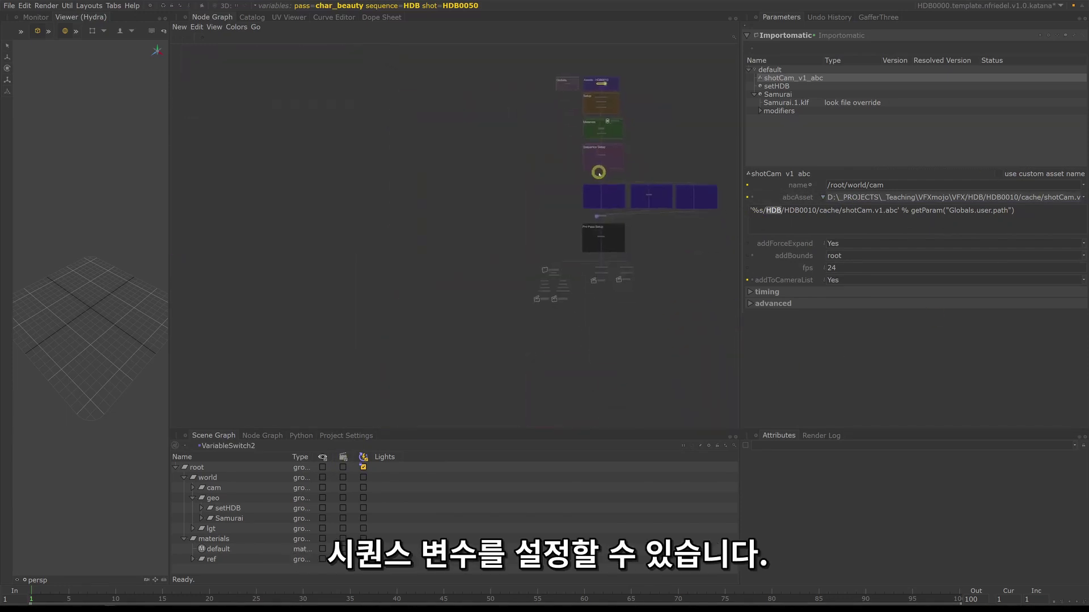
{"action": "scroll", "coordinate": [598, 173], "scroll_direction": "up", "scroll_amount": 3}
{"action": "scroll", "coordinate": [600, 221], "scroll_direction": "up", "scroll_amount": 3}
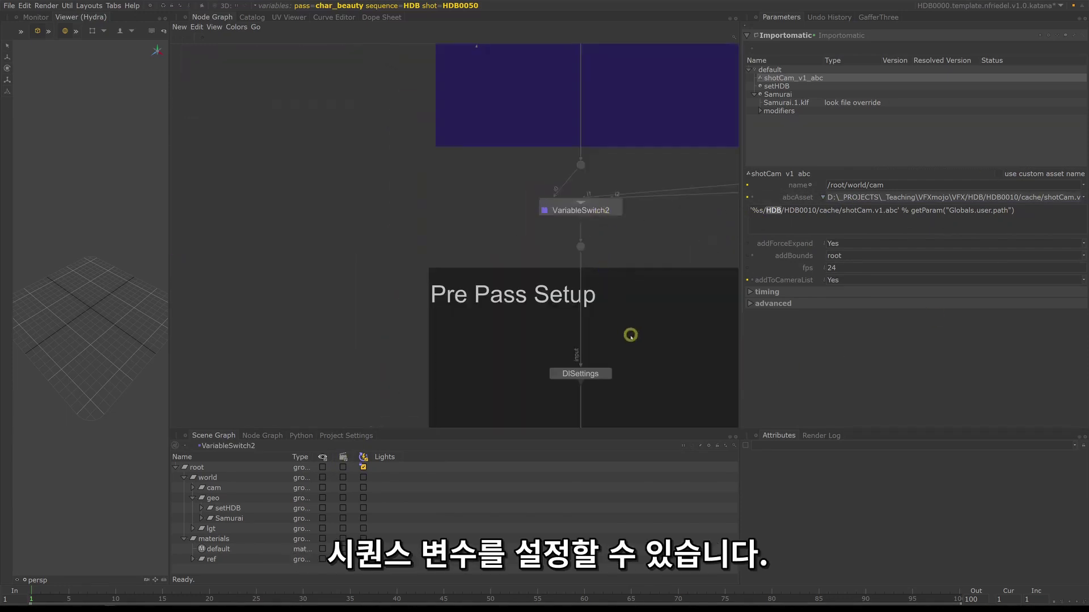
{"action": "middle_click_drag", "start_coordinate": [631, 335], "coordinate": [576, 190]}
{"action": "left_click", "coordinate": [557, 216]}
{"action": "left_click", "coordinate": [770, 85]}
{"action": "left_click", "coordinate": [813, 97]}
{"action": "left_click_drag", "start_coordinate": [754, 118], "coordinate": [1061, 119]}
{"action": "key", "text": "ctrl+c"}
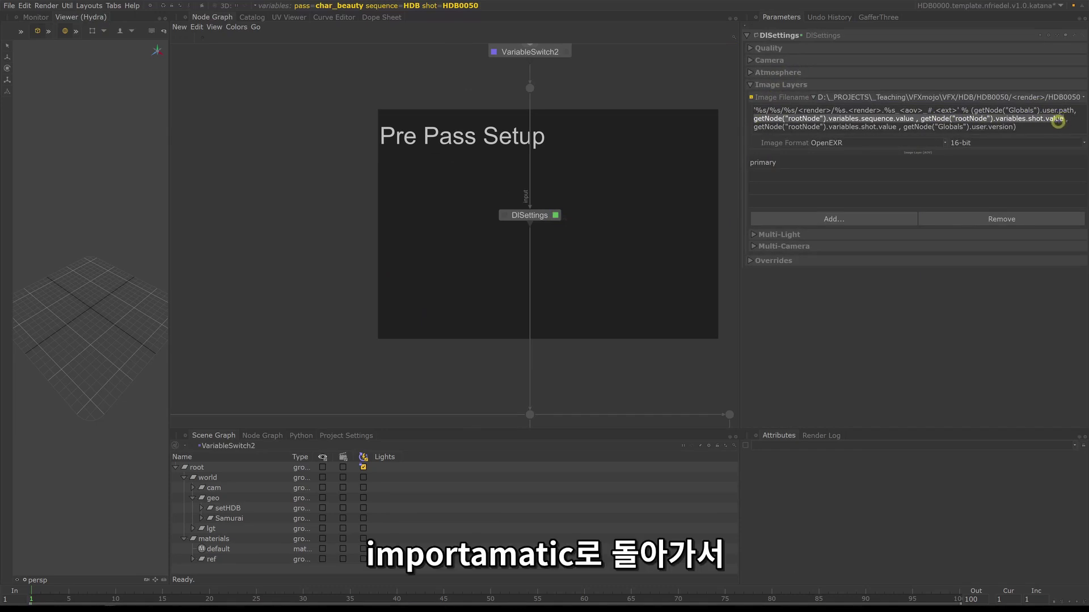
Step: Paste the lookups into shotCam's abcAsset expression and replace the HDB/HDB0010 folders with %s/%s
{"action": "scroll", "coordinate": [674, 209], "scroll_direction": "down", "scroll_amount": 8}
{"action": "middle_click_drag", "start_coordinate": [678, 126], "coordinate": [657, 249]}
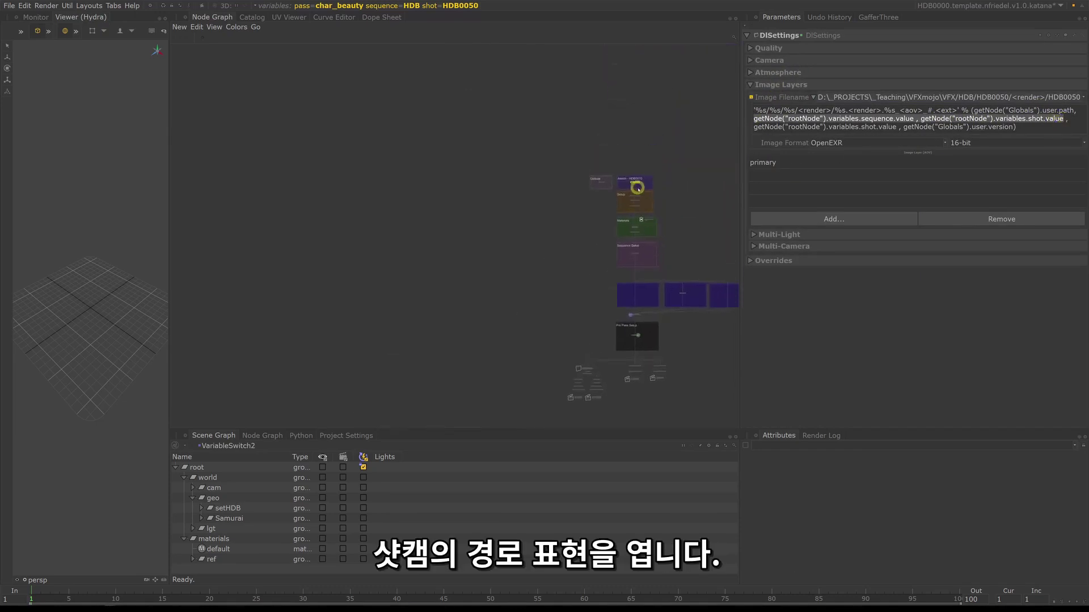
{"action": "scroll", "coordinate": [637, 188], "scroll_direction": "up", "scroll_amount": 8}
{"action": "left_click", "coordinate": [645, 153]}
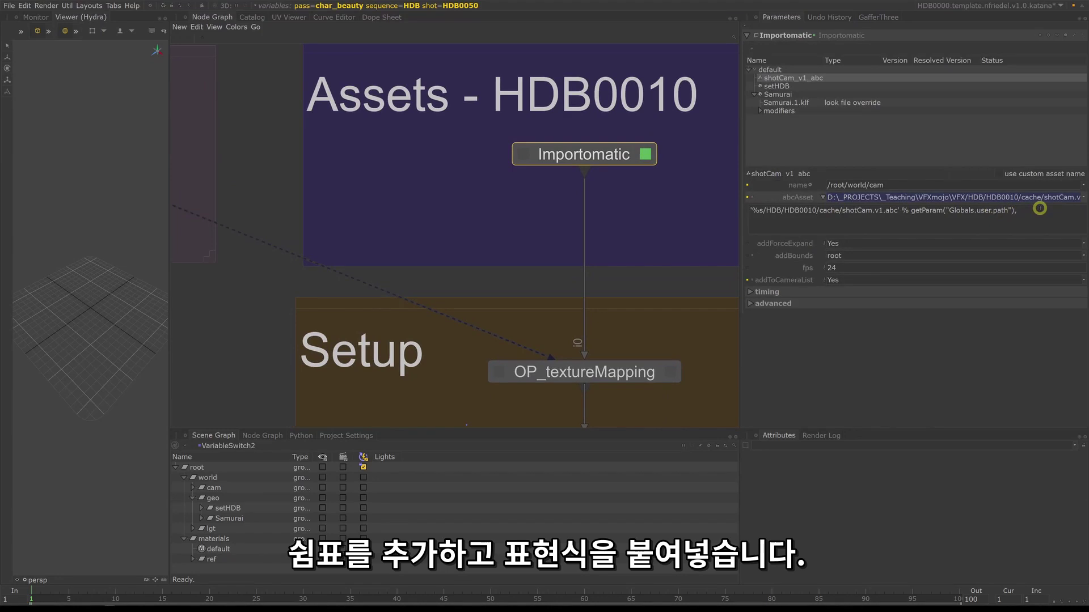
{"action": "key", "text": "ctrl+v"}
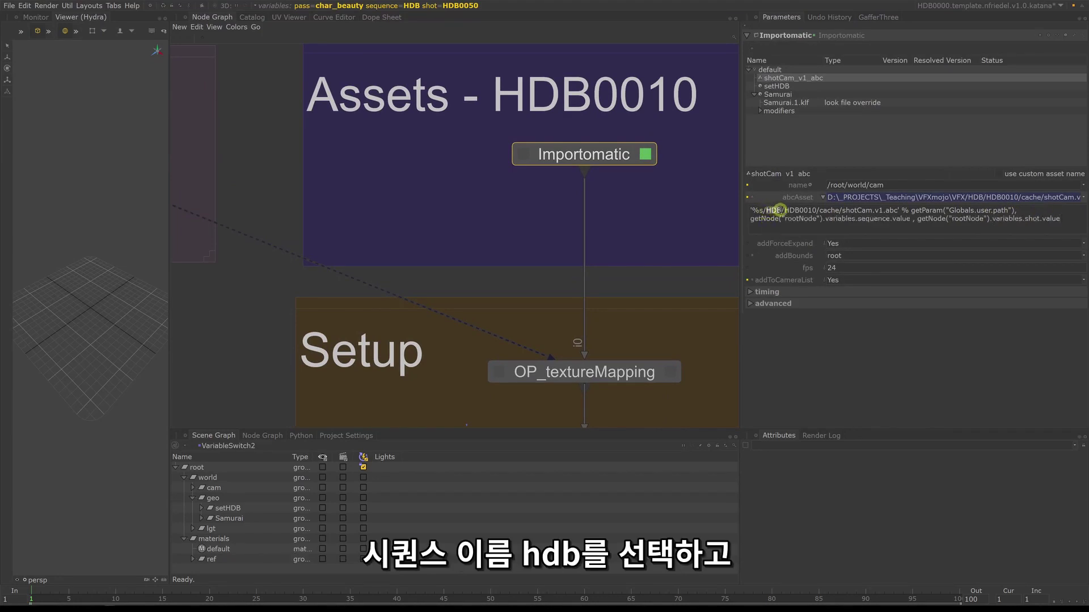
{"action": "type", "text": "%s"}
{"action": "key", "text": "Delete"}
{"action": "key", "text": "Delete"}
{"action": "key", "text": "Delete"}
{"action": "key", "text": "Delete"}
{"action": "key", "text": "Delete"}
{"action": "key", "text": "Delete"}
{"action": "key", "text": "Delete"}
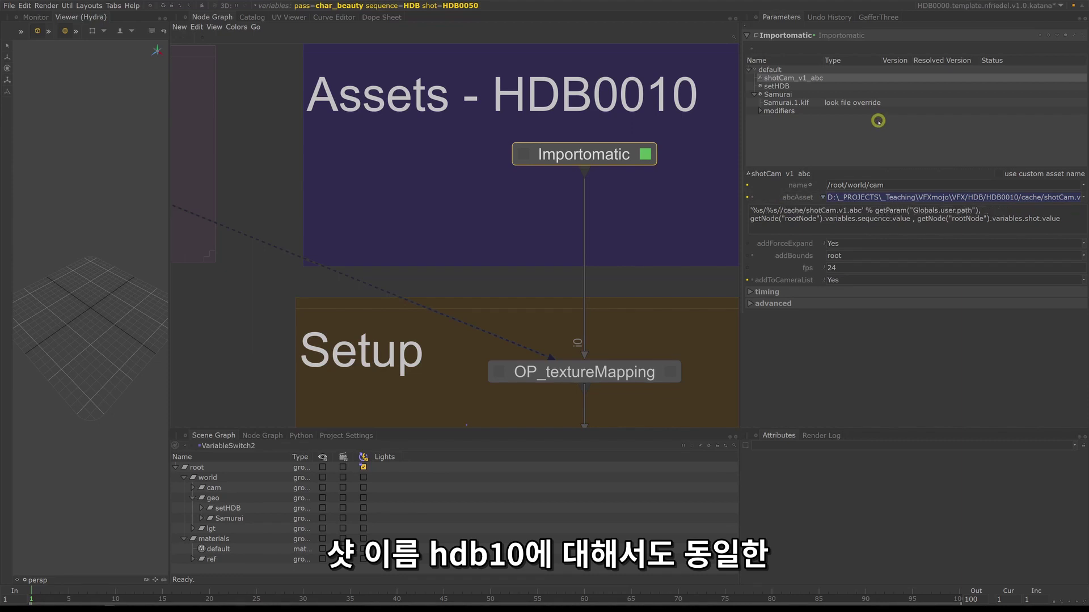
{"action": "type", "text": "%s"}
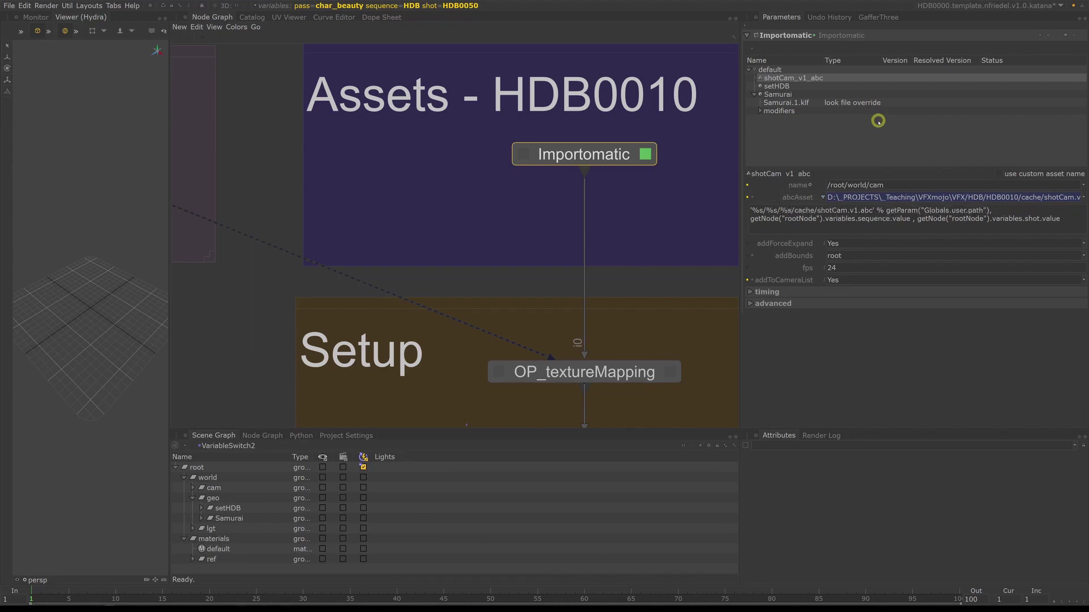
{"action": "left_click", "coordinate": [673, 213]}
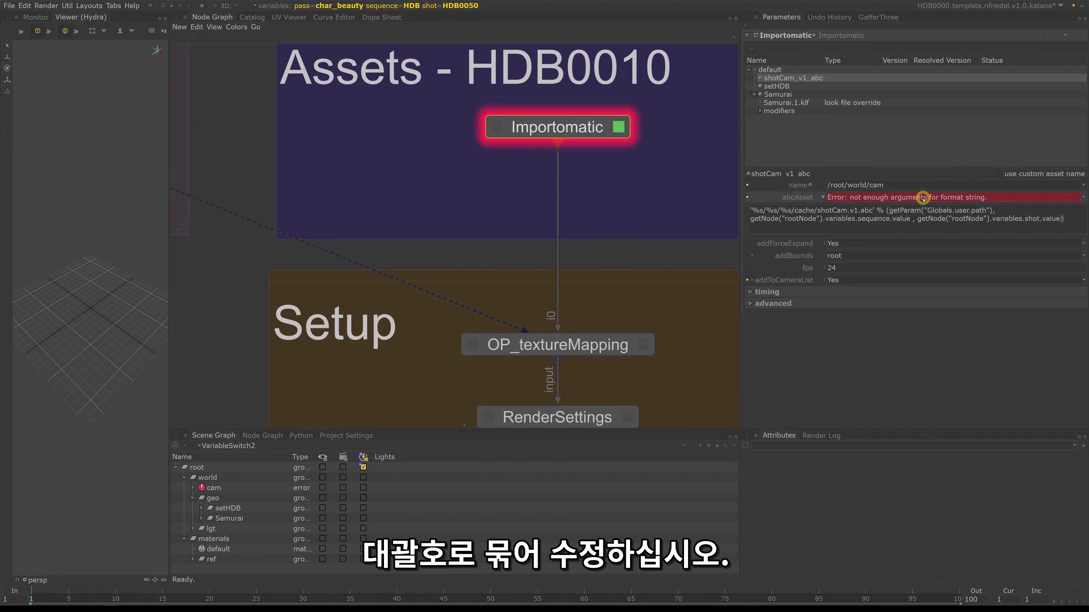
{"action": "middle_click_drag", "start_coordinate": [668, 256], "coordinate": [635, 228]}
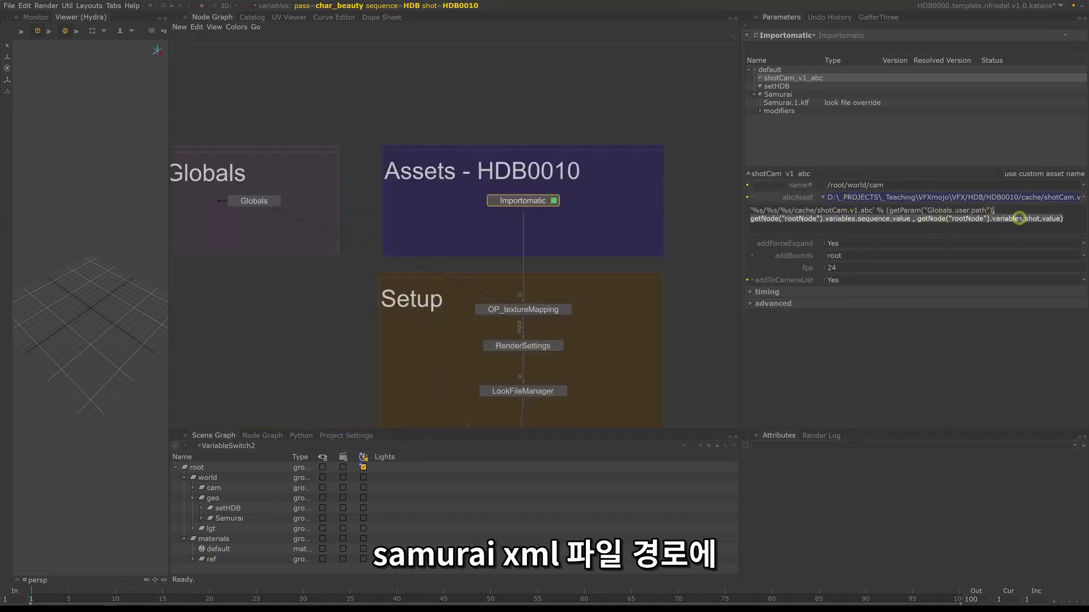
Step: Replace HDB/HDB0010 in the Samurai asset path expression with %s/%s
{"action": "left_click_drag", "start_coordinate": [941, 200], "coordinate": [1082, 197]}
{"action": "left_click", "coordinate": [1031, 195]}
{"action": "left_click", "coordinate": [860, 96]}
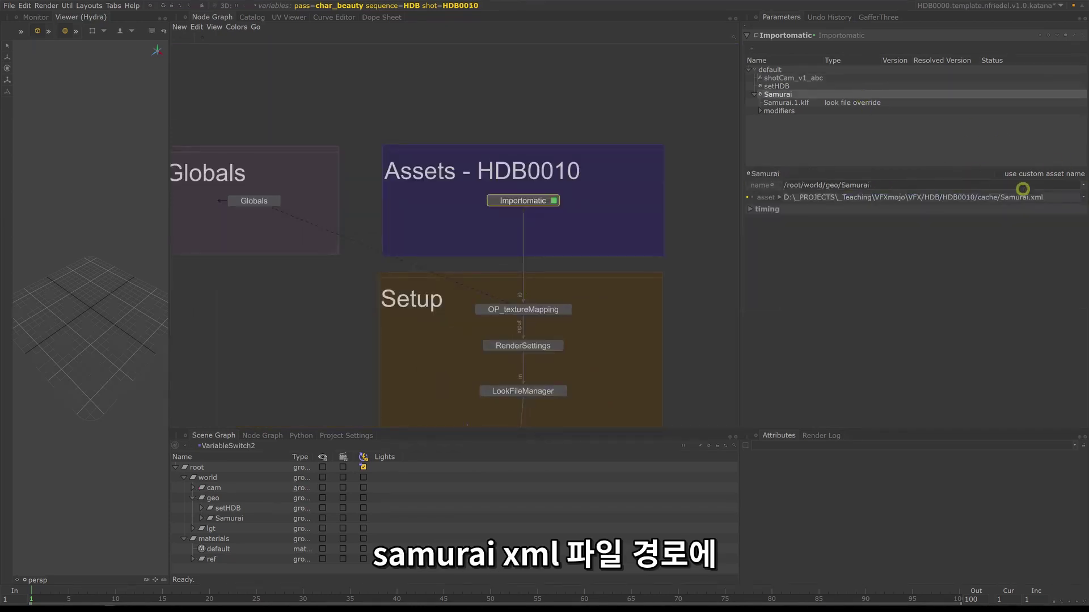
{"action": "left_click", "coordinate": [784, 196]}
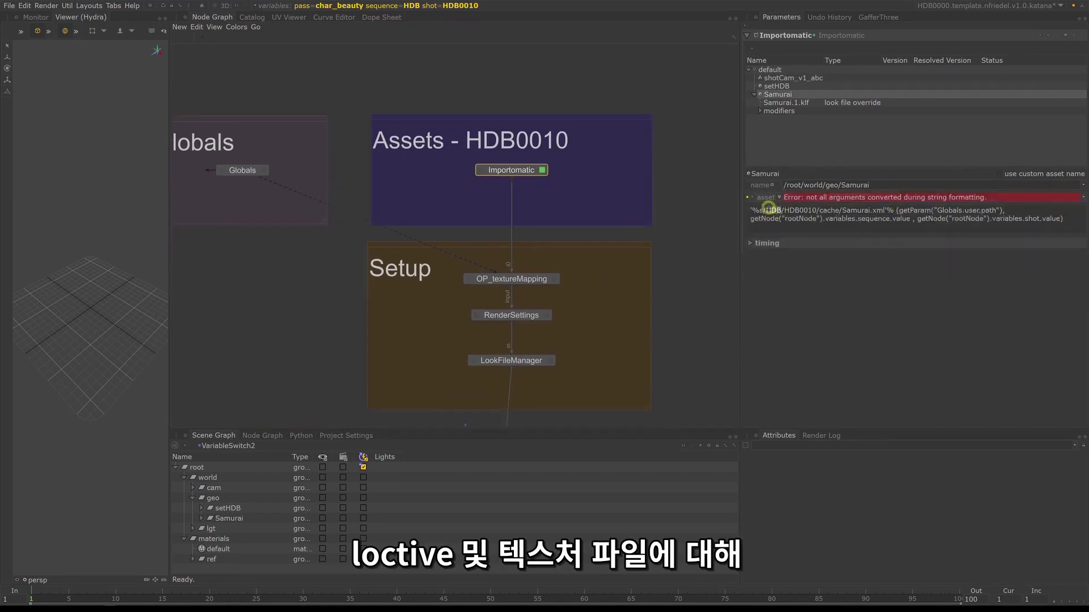
{"action": "type", "text": "%s"}
{"action": "key", "text": "Right"}
{"action": "key", "text": "Delete"}
{"action": "key", "text": "Delete"}
{"action": "key", "text": "Delete"}
{"action": "key", "text": "Delete"}
{"action": "key", "text": "Delete"}
{"action": "key", "text": "Delete"}
{"action": "key", "text": "Delete"}
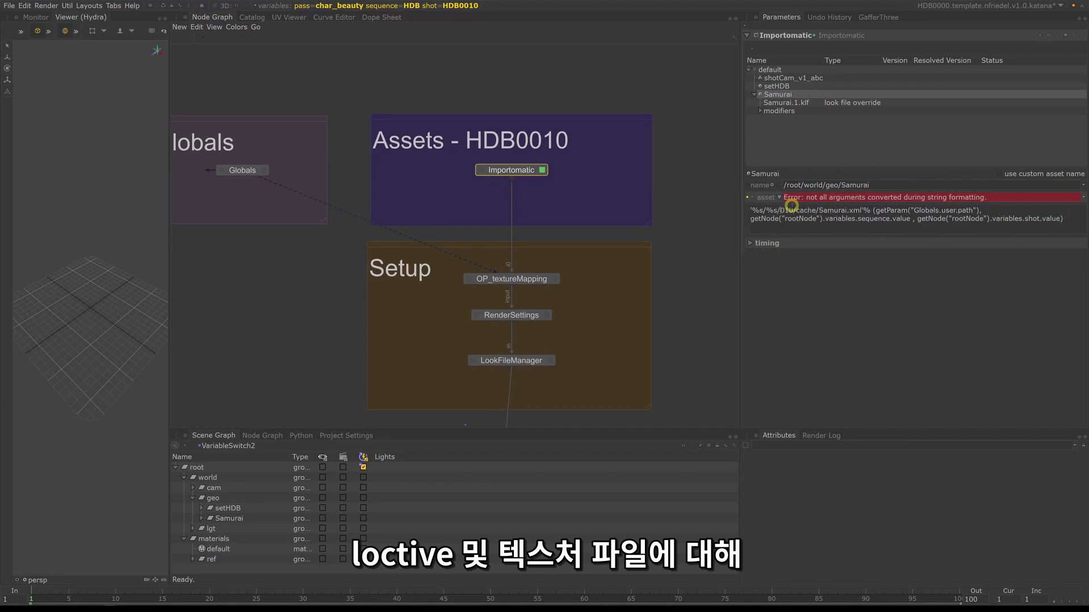
{"action": "type", "text": "%s"}
Step: Select the whole Assets - HDB0010 backdrop
{"action": "middle_click_drag", "start_coordinate": [591, 232], "coordinate": [587, 201]}
{"action": "left_click", "coordinate": [772, 87]}
{"action": "left_click_drag", "start_coordinate": [649, 51], "coordinate": [294, 189]}
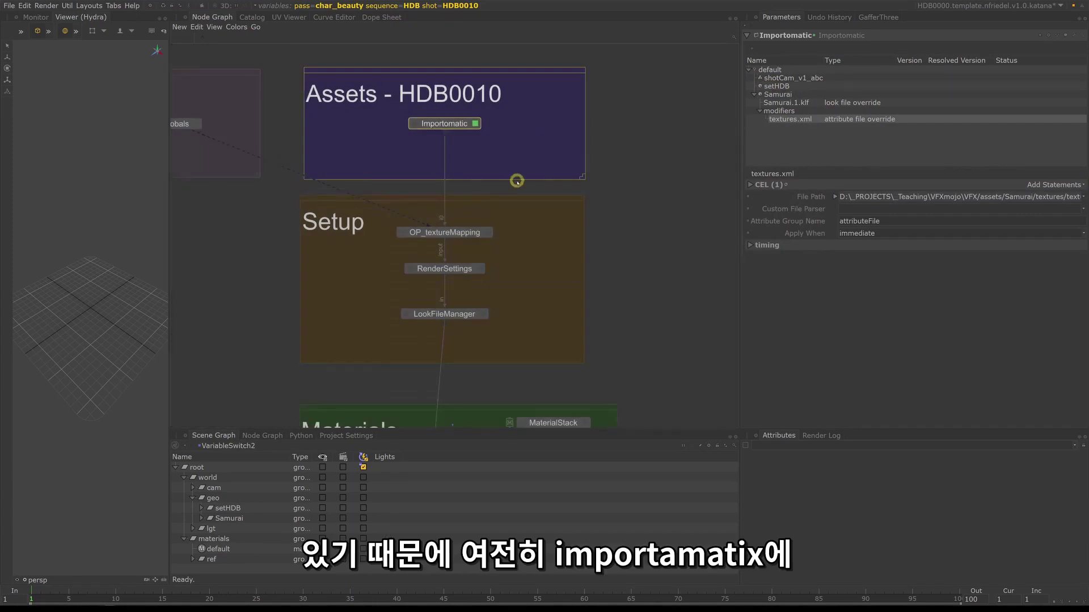
{"action": "middle_click_drag", "start_coordinate": [618, 164], "coordinate": [505, 172]}
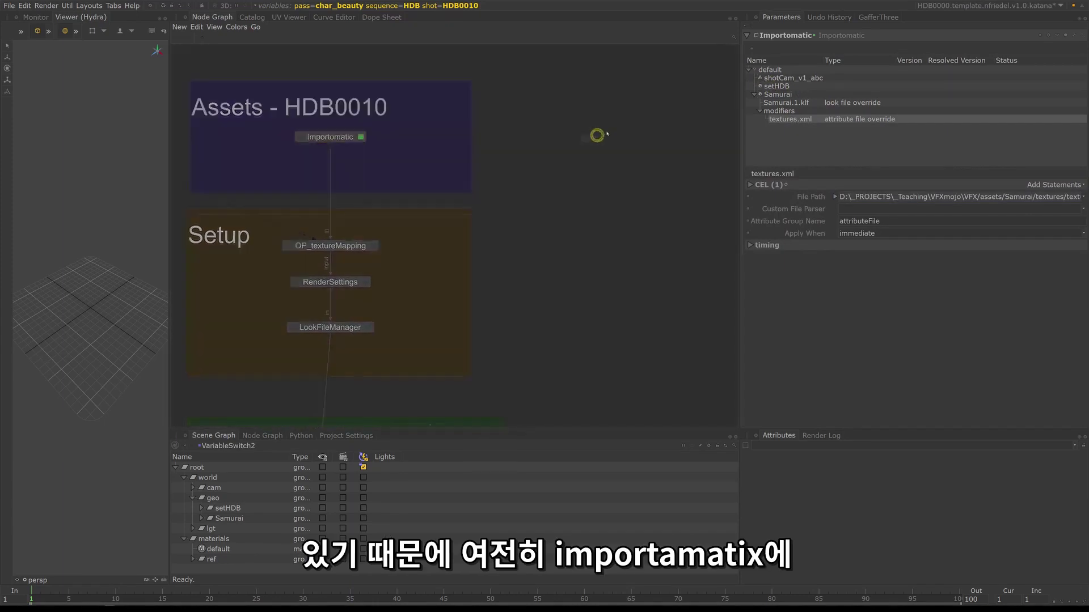
Step: Paste two copies of the Assets - HDB0010 backdrop beside the original
{"action": "middle_click_drag", "start_coordinate": [627, 126], "coordinate": [555, 170]}
{"action": "key", "text": "ctrl+v"}
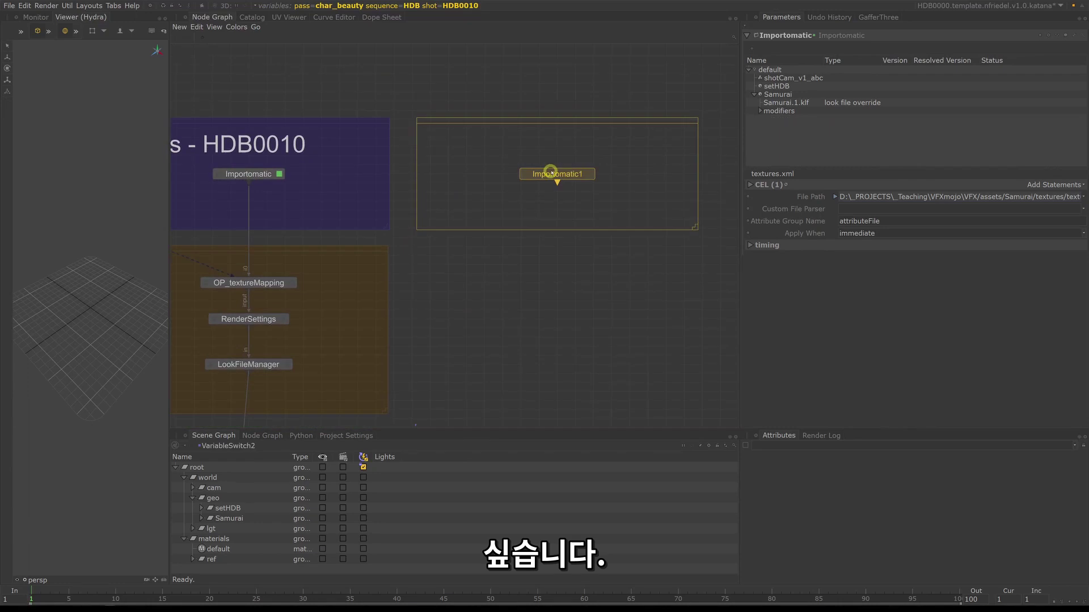
{"action": "left_click", "coordinate": [556, 166]}
{"action": "middle_click_drag", "start_coordinate": [672, 152], "coordinate": [417, 197]}
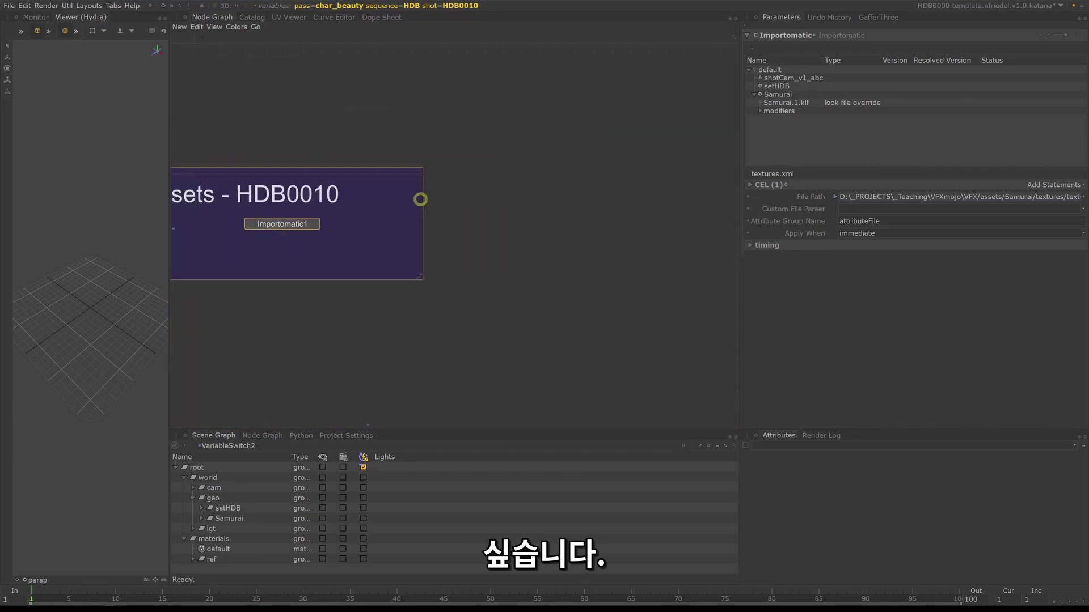
{"action": "key", "text": "ctrl+v"}
{"action": "left_click", "coordinate": [567, 226]}
Step: Copy VariableSwitch2 and paste it as VariableSwitch3 on the Importomatic wire
{"action": "middle_click_drag", "start_coordinate": [441, 273], "coordinate": [477, 238]}
{"action": "scroll", "coordinate": [477, 238], "scroll_direction": "down", "scroll_amount": 6}
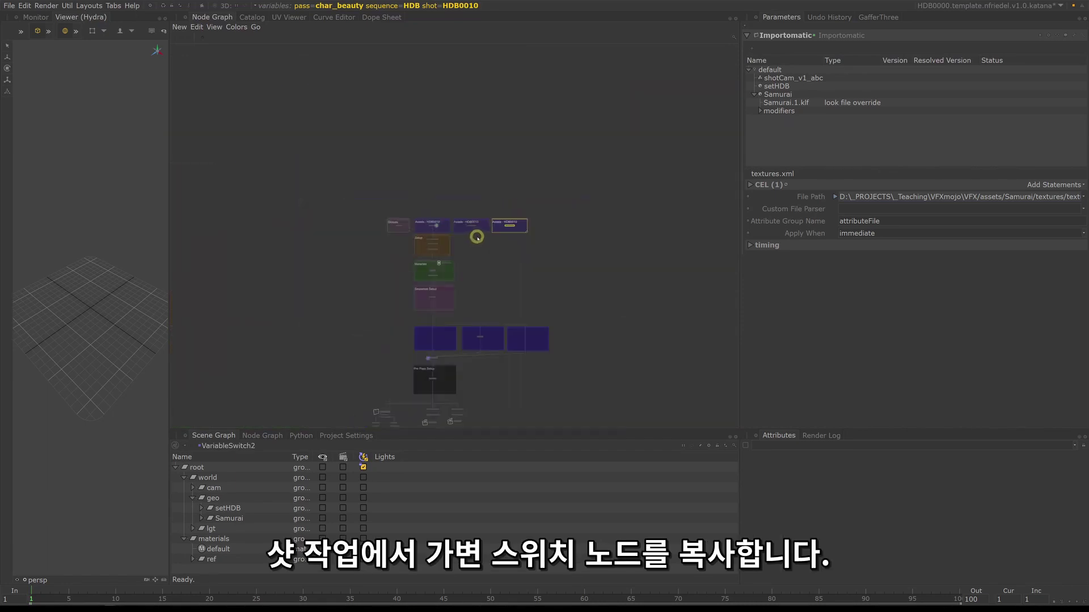
{"action": "middle_click_drag", "start_coordinate": [458, 276], "coordinate": [519, 180]}
{"action": "scroll", "coordinate": [483, 253], "scroll_direction": "up", "scroll_amount": 6}
{"action": "middle_click_drag", "start_coordinate": [484, 253], "coordinate": [483, 199]}
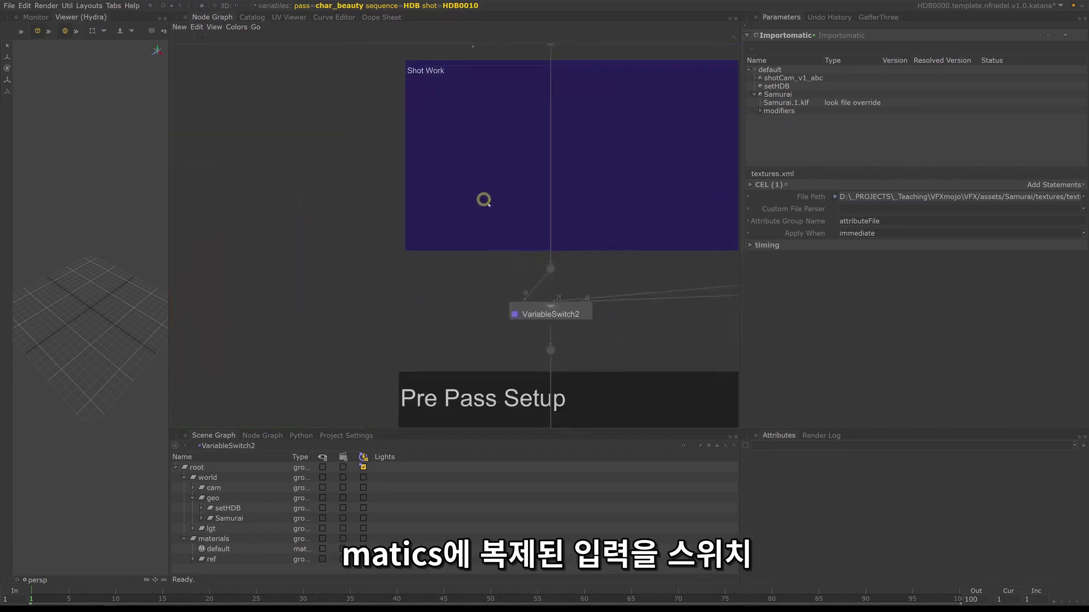
{"action": "left_click", "coordinate": [567, 313]}
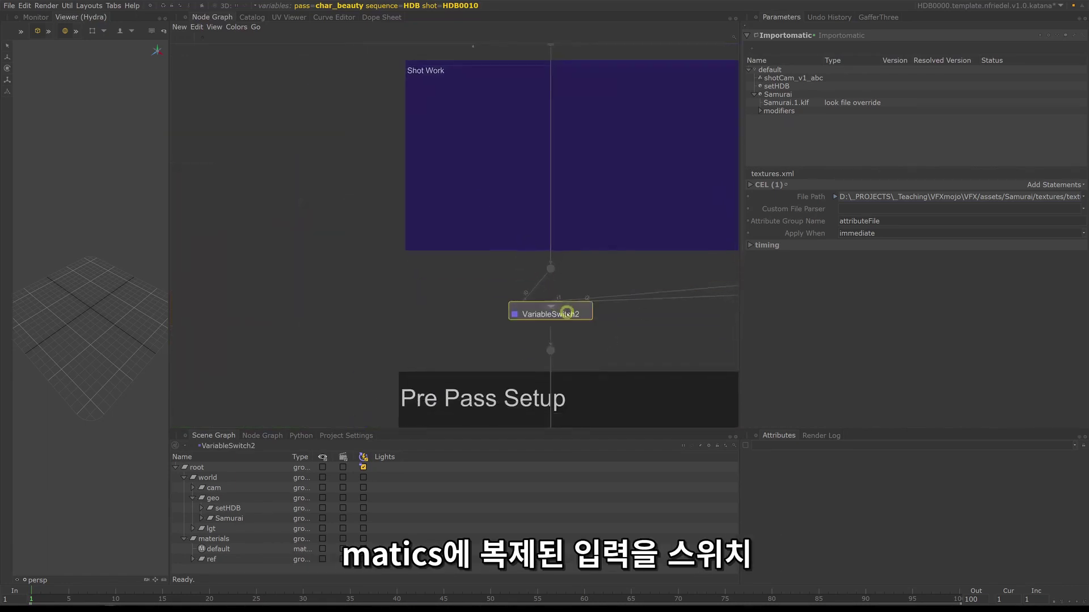
{"action": "scroll", "coordinate": [556, 284], "scroll_direction": "down", "scroll_amount": 5}
{"action": "scroll", "coordinate": [544, 193], "scroll_direction": "up", "scroll_amount": 6}
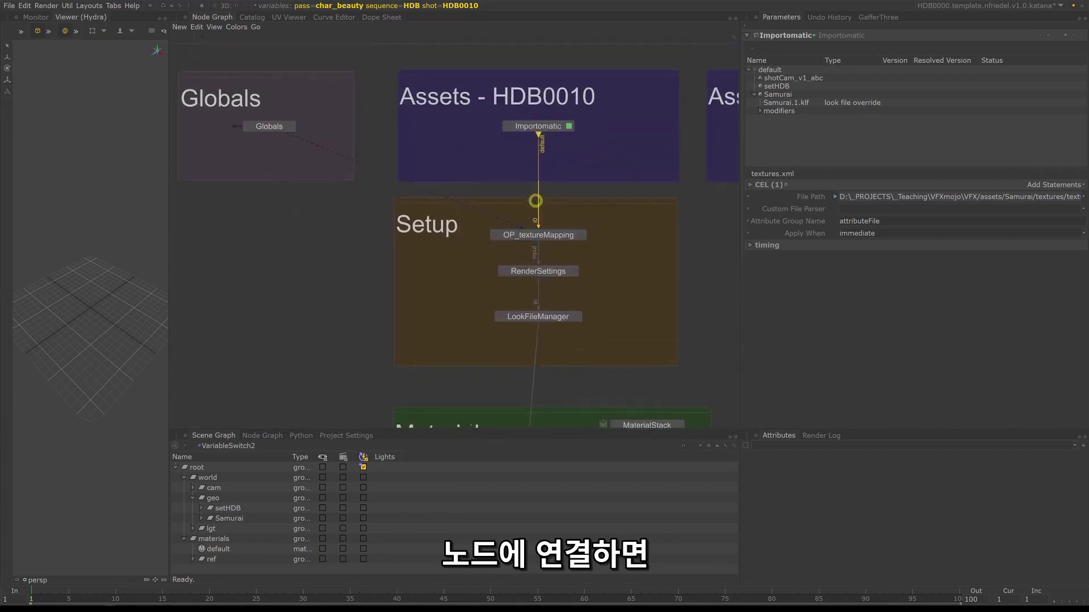
{"action": "key", "text": "ctrl+v"}
{"action": "left_click", "coordinate": [540, 192]}
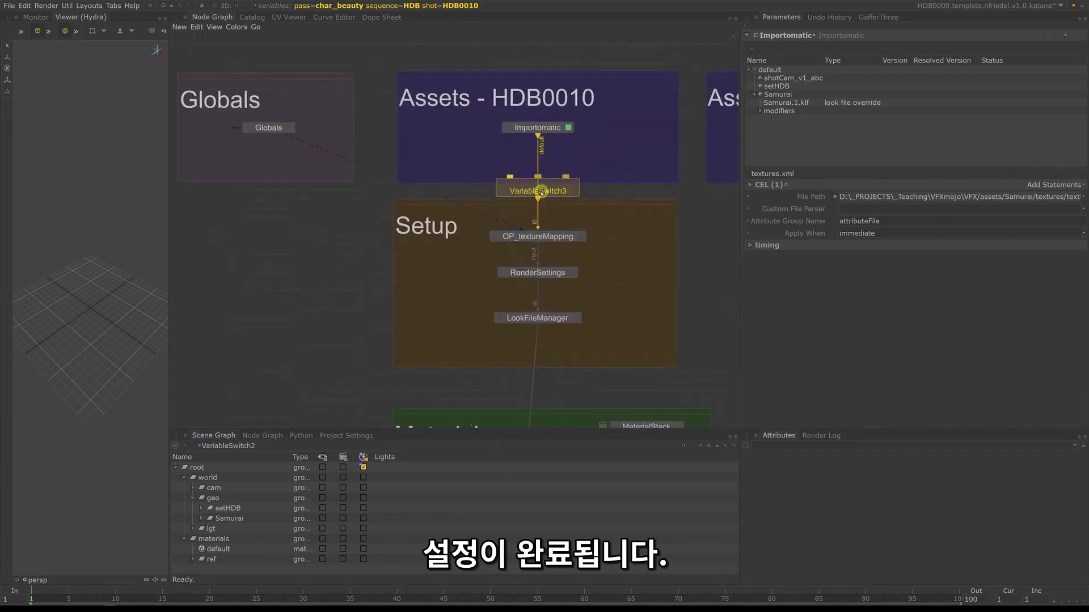
{"action": "left_click_drag", "start_coordinate": [541, 192], "coordinate": [562, 189]}
{"action": "scroll", "coordinate": [559, 191], "scroll_direction": "down", "scroll_amount": 6}
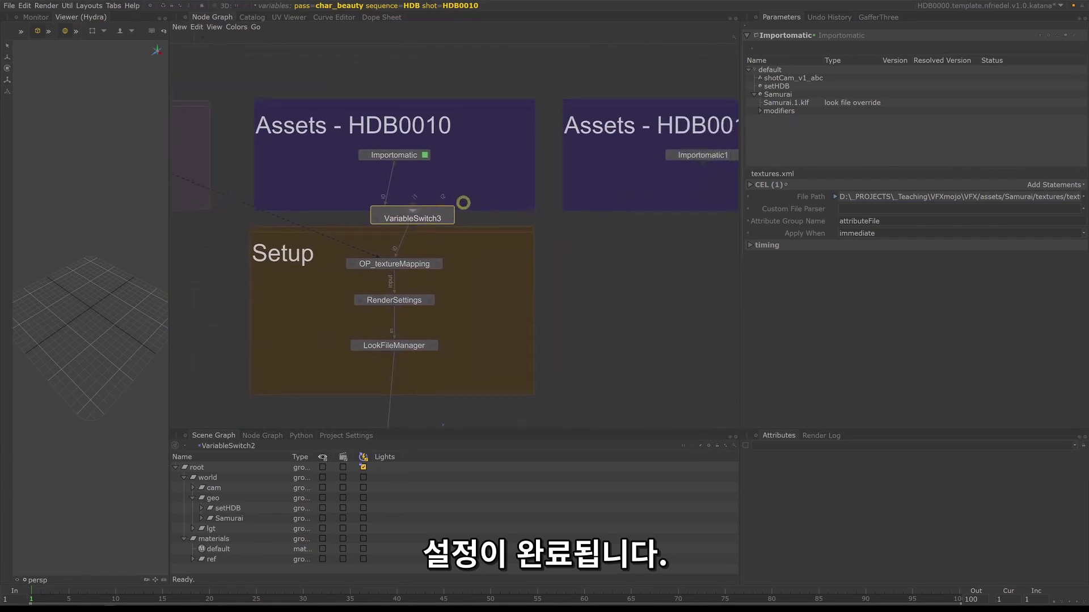
Step: Raise the three Assets backdrops and connect Importomatic2 into VariableSwitch3
{"action": "left_click_drag", "start_coordinate": [402, 132], "coordinate": [729, 189]}
{"action": "left_click_drag", "start_coordinate": [626, 150], "coordinate": [272, 236]}
{"action": "scroll", "coordinate": [582, 172], "scroll_direction": "up", "scroll_amount": 3}
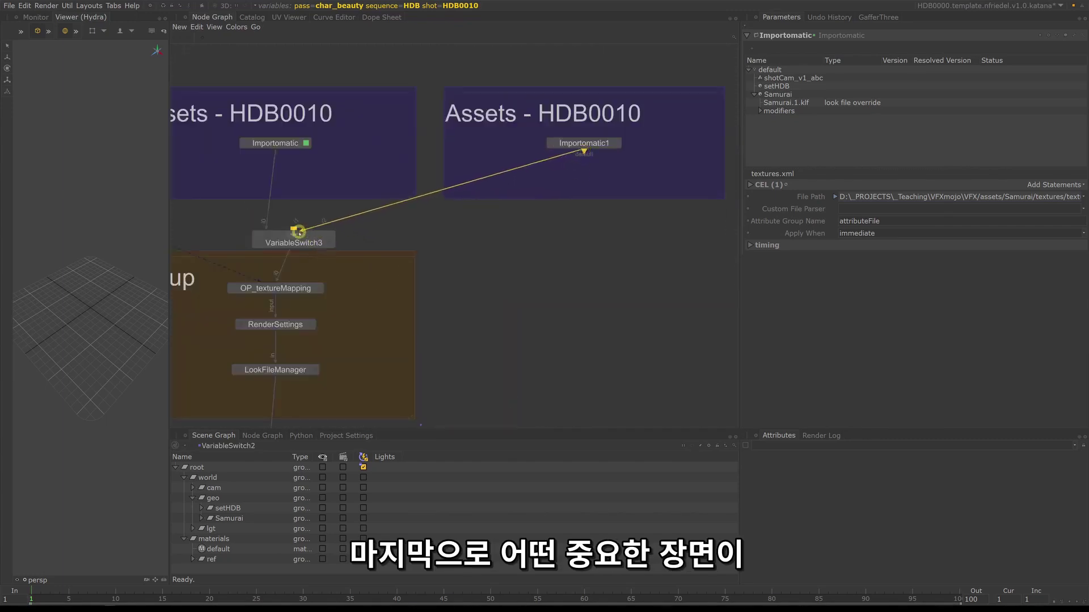
{"action": "scroll", "coordinate": [455, 258], "scroll_direction": "down", "scroll_amount": 5}
{"action": "scroll", "coordinate": [528, 252], "scroll_direction": "up", "scroll_amount": 8}
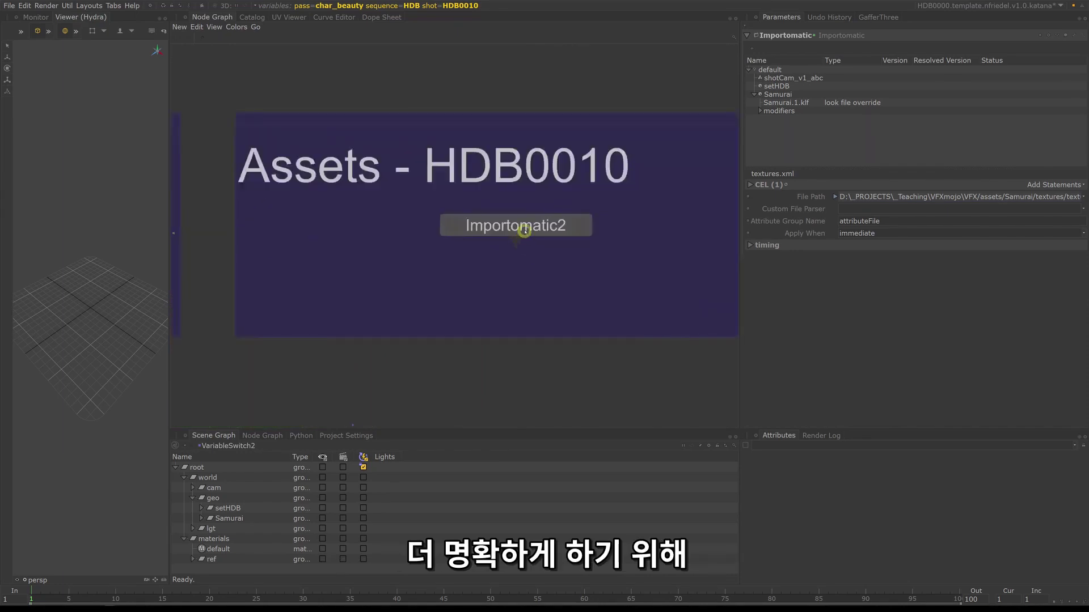
{"action": "left_click", "coordinate": [522, 231]}
{"action": "scroll", "coordinate": [384, 339], "scroll_direction": "down", "scroll_amount": 3}
{"action": "scroll", "coordinate": [334, 344], "scroll_direction": "up", "scroll_amount": 1}
{"action": "middle_click_drag", "start_coordinate": [334, 345], "coordinate": [513, 273]}
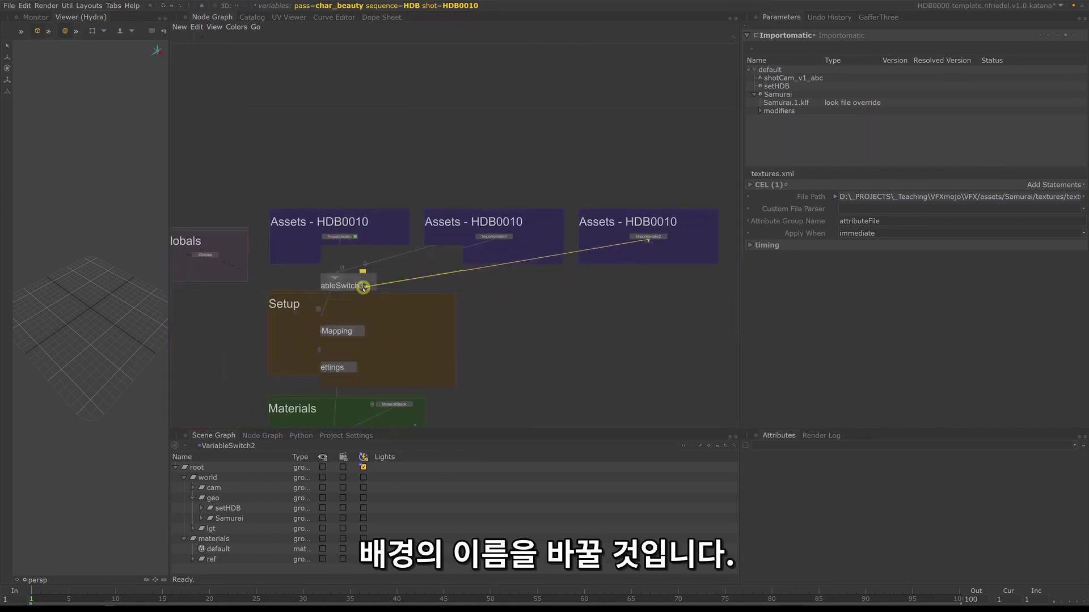
{"action": "scroll", "coordinate": [360, 287], "scroll_direction": "up", "scroll_amount": 2}
{"action": "left_click_drag", "start_coordinate": [340, 278], "coordinate": [372, 258]}
{"action": "left_click", "coordinate": [357, 280]}
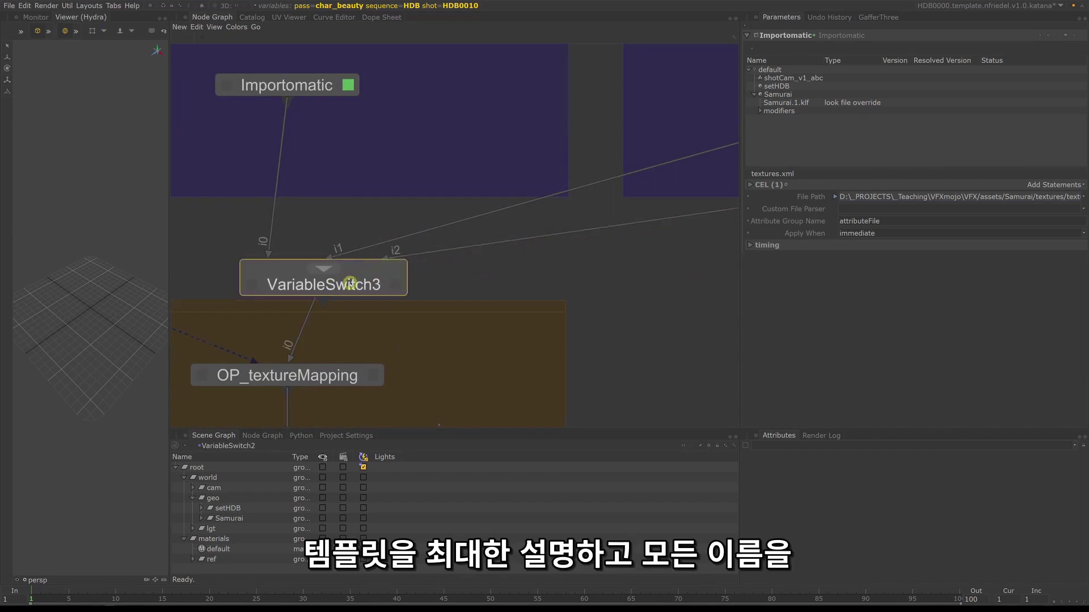
{"action": "scroll", "coordinate": [357, 279], "scroll_direction": "down", "scroll_amount": 5}
{"action": "middle_click_drag", "start_coordinate": [382, 308], "coordinate": [527, 172]}
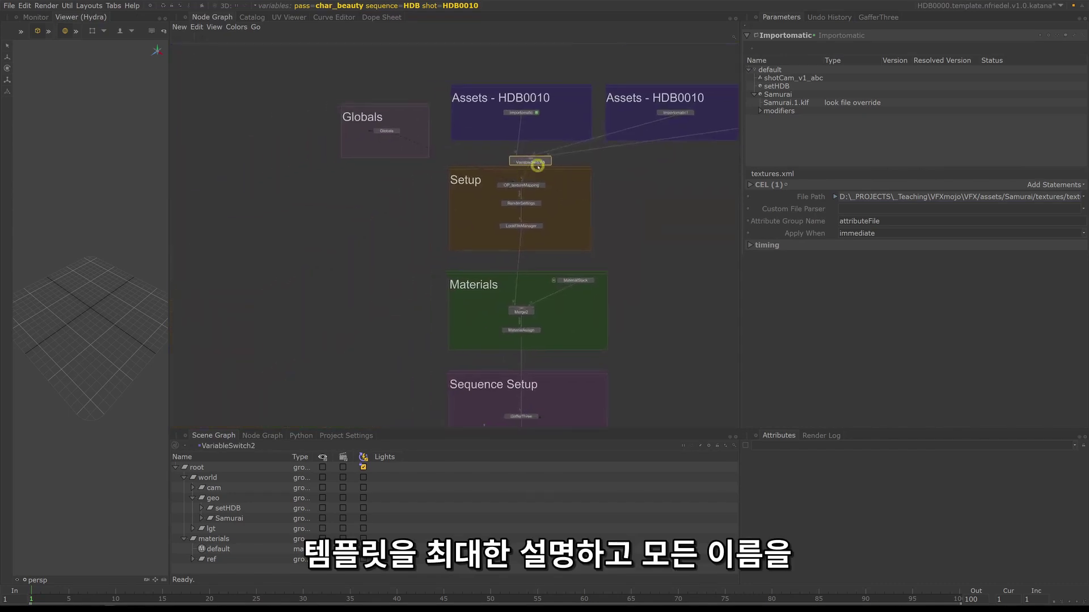
Step: Nudge VariableSwitch3 up and left, then frame the Assets and Setup backdrops
{"action": "left_click_drag", "start_coordinate": [538, 166], "coordinate": [531, 157]}
{"action": "scroll", "coordinate": [565, 242], "scroll_direction": "down", "scroll_amount": 6}
{"action": "middle_click_drag", "start_coordinate": [594, 259], "coordinate": [613, 204]}
{"action": "scroll", "coordinate": [596, 251], "scroll_direction": "up", "scroll_amount": 4}
{"action": "scroll", "coordinate": [596, 112], "scroll_direction": "down", "scroll_amount": 2}
{"action": "middle_click_drag", "start_coordinate": [595, 112], "coordinate": [550, 227]}
{"action": "scroll", "coordinate": [584, 124], "scroll_direction": "up", "scroll_amount": 3}
{"action": "scroll", "coordinate": [498, 194], "scroll_direction": "up", "scroll_amount": 3}
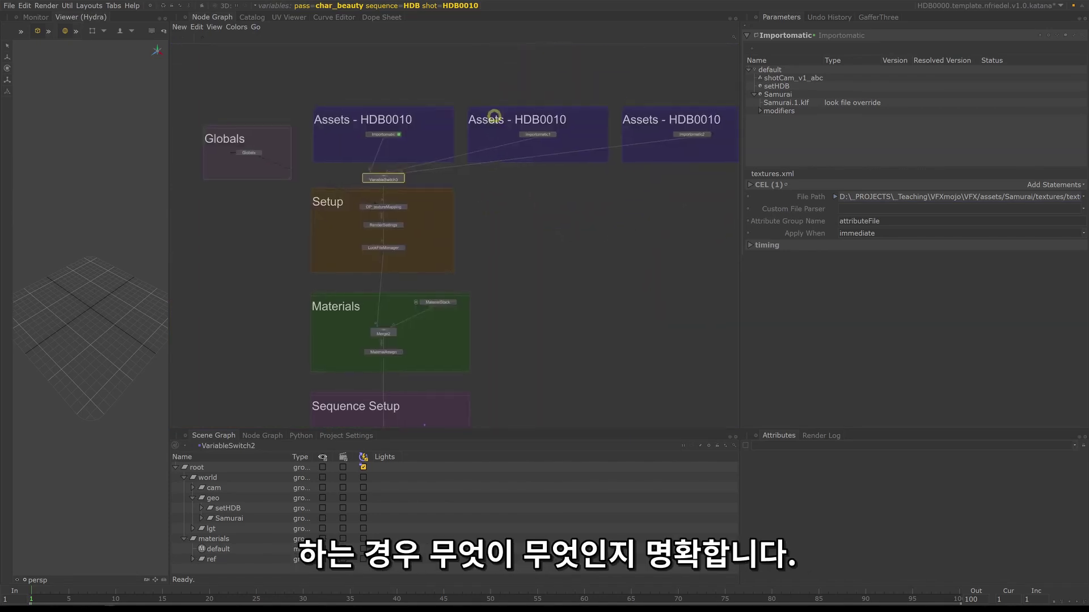
{"action": "middle_click_drag", "start_coordinate": [485, 129], "coordinate": [441, 176]}
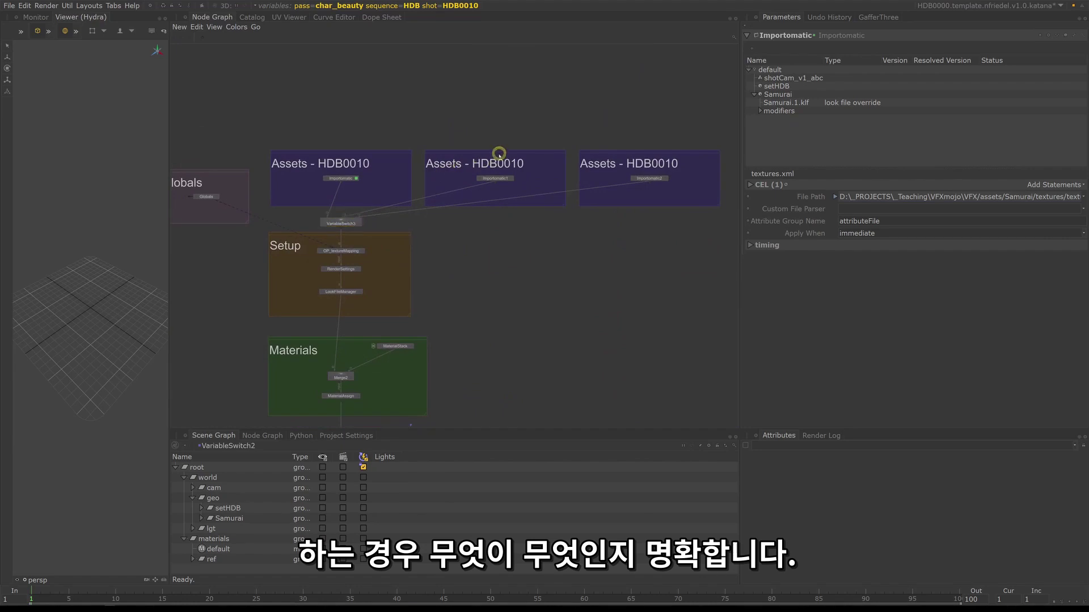
Step: Switch the shot variable to HDB0030
{"action": "left_click", "coordinate": [459, 7]}
{"action": "left_click", "coordinate": [333, 65]}
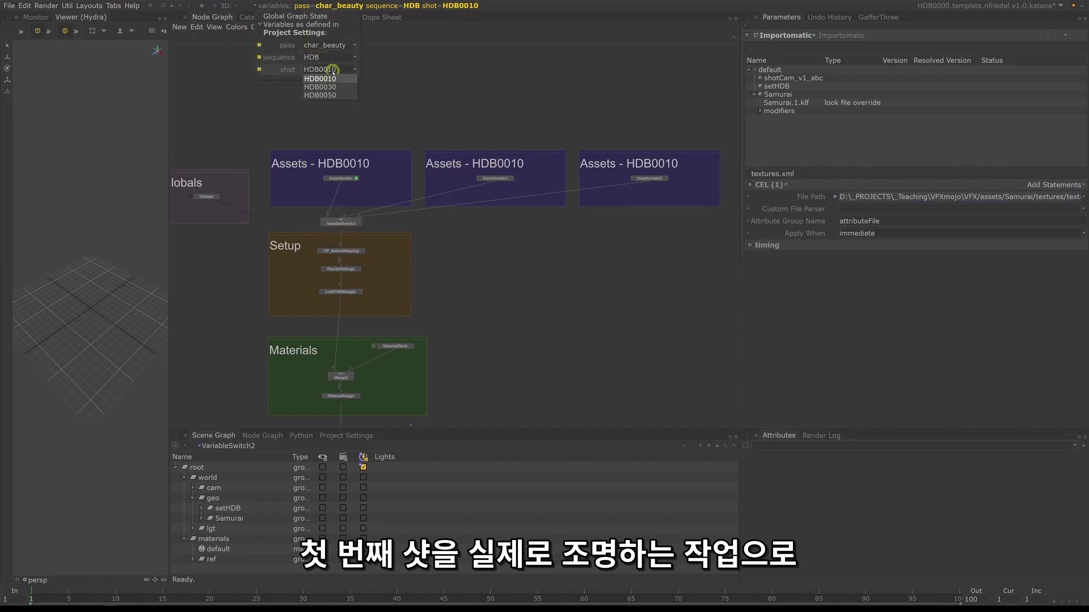
{"action": "left_click", "coordinate": [324, 87]}
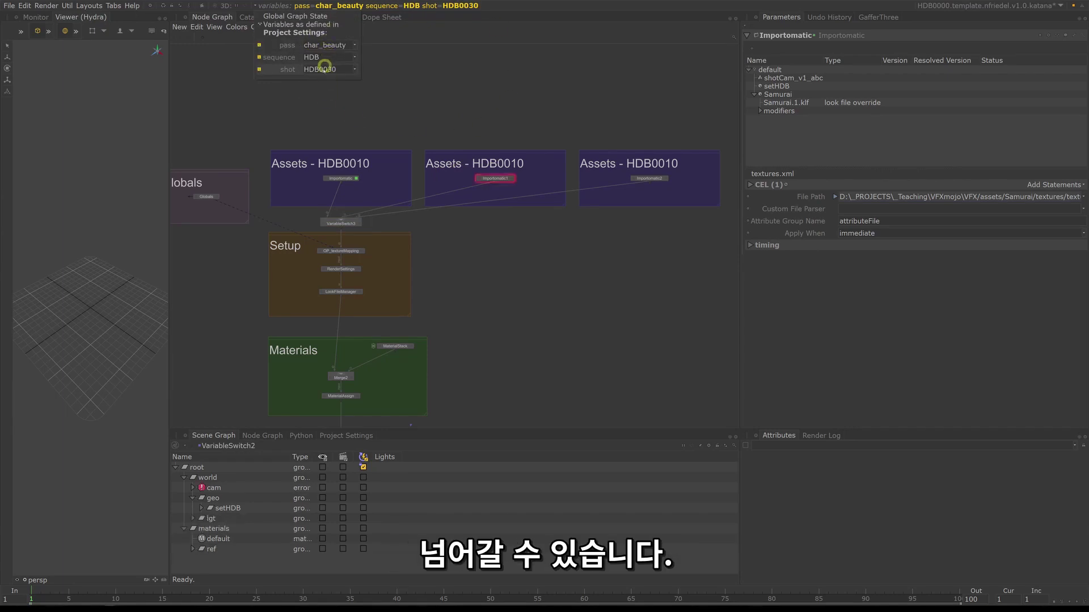